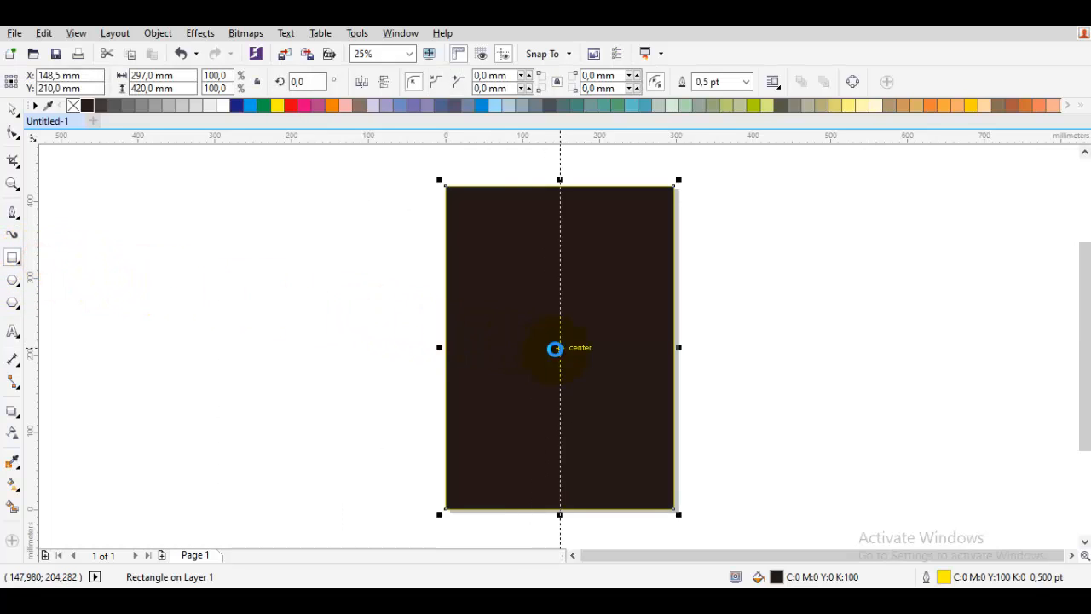
Undo the page-sized black rectangle so only the vertical centre guideline remains on the page
drag(592, 343, 592, 342)
click(181, 54)
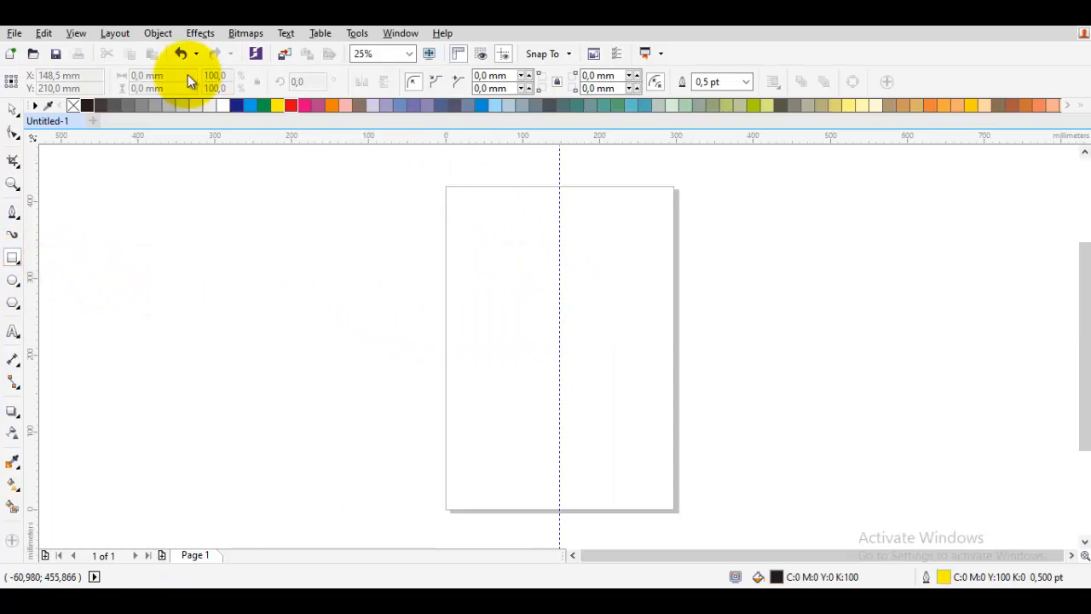
click(76, 33)
click(319, 461)
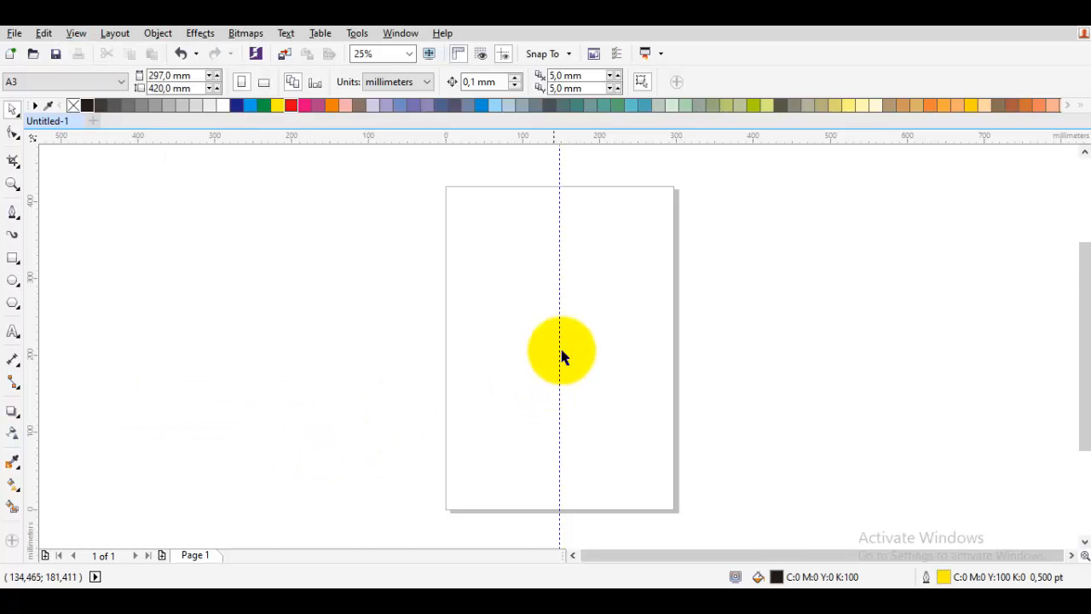
Draw a closed, pointed eye shape about 57 by 57 mm to the right of the vertical guideline with the Pen tool
scroll(560, 353, up, 4)
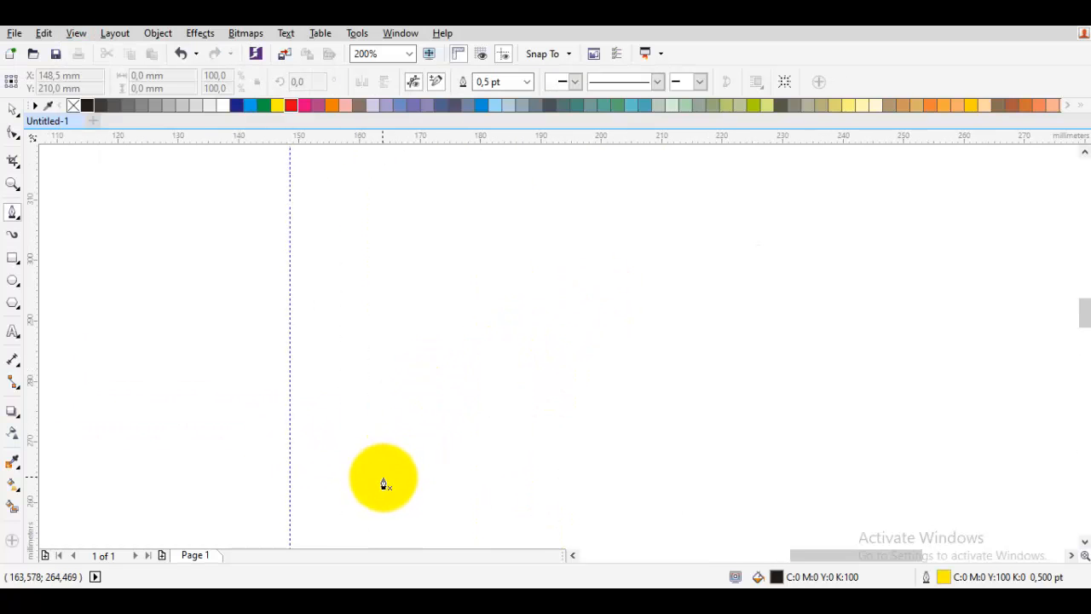
drag(384, 478, 381, 367)
click(420, 294)
click(716, 191)
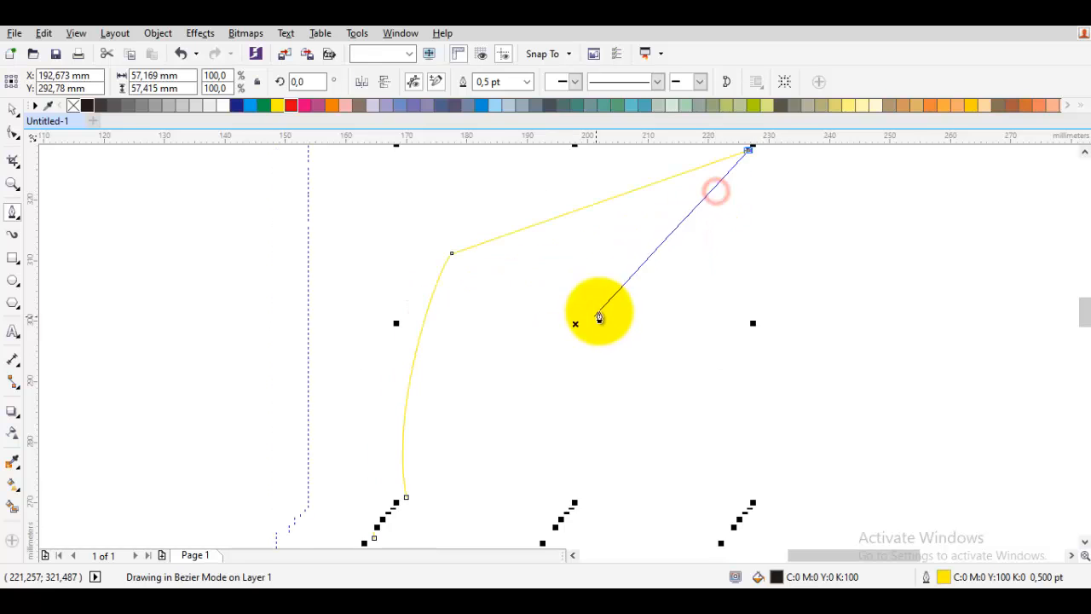
drag(527, 454, 504, 477)
key(ctrl+z)
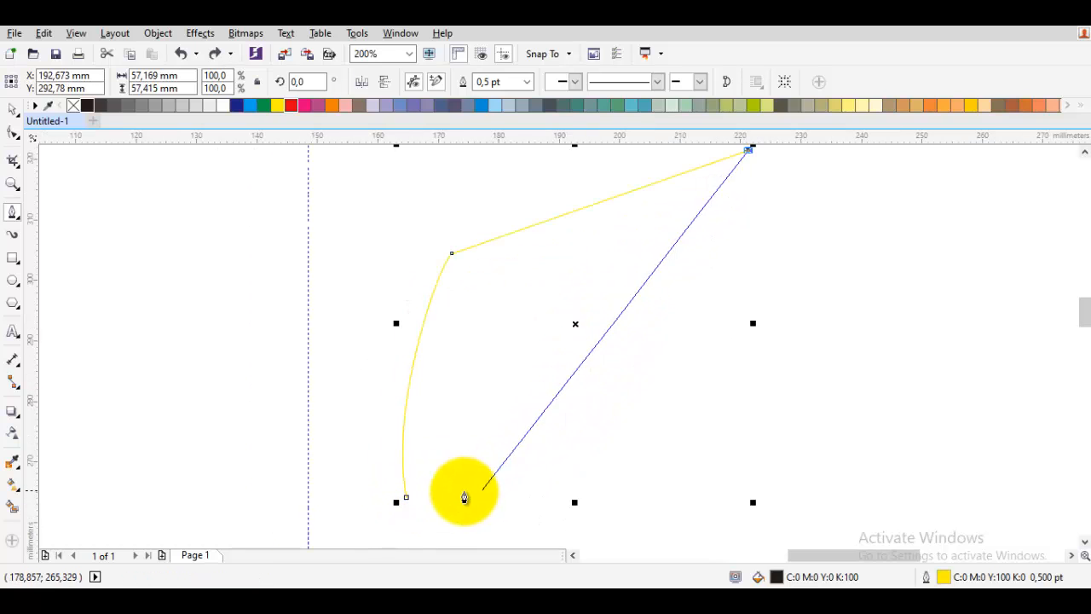
drag(412, 500, 662, 437)
drag(538, 347, 558, 405)
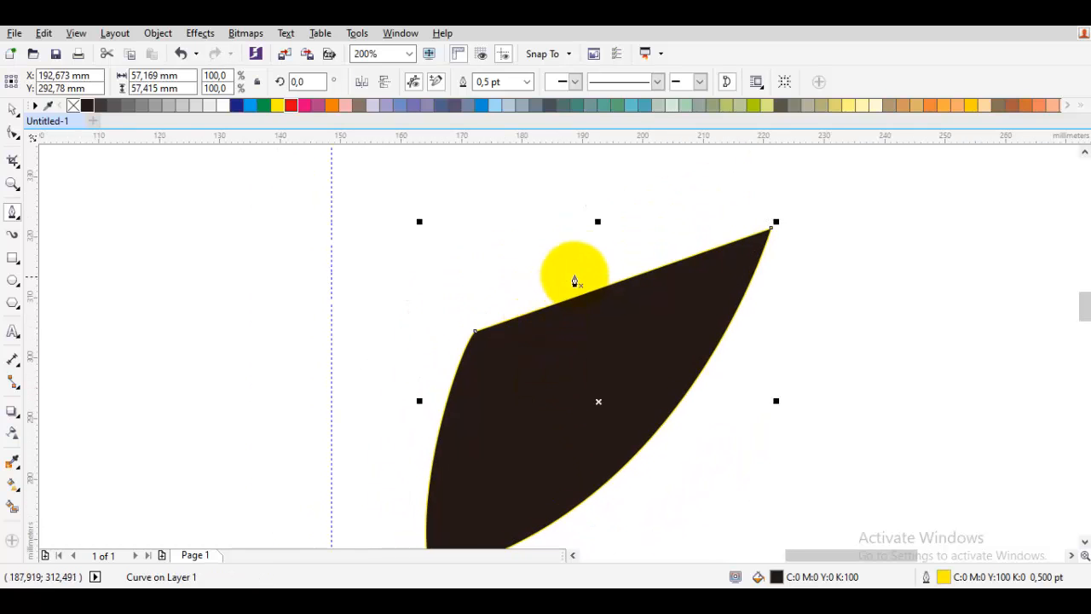
Move the filled eye shape farther to the right of the vertical guideline
drag(600, 246, 542, 204)
scroll(578, 321, down, 2)
drag(588, 318, 631, 252)
key(space)
drag(582, 340, 604, 292)
Draw an open, slightly curved snout line running from the eye shape's upper corner down towards the nose area
key(space)
drag(601, 252, 589, 444)
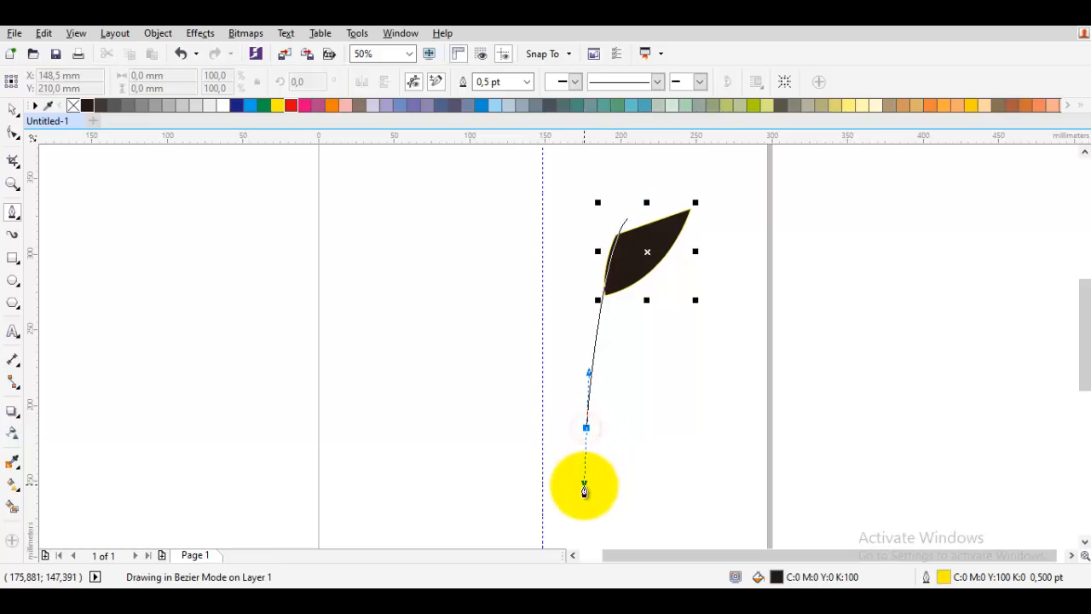
key(Escape)
Draw a closed half-nose shape about 30 by 39 mm at the lower end of the snout line, with its straight side on the guideline
scroll(585, 452, up, 2)
drag(502, 377, 577, 369)
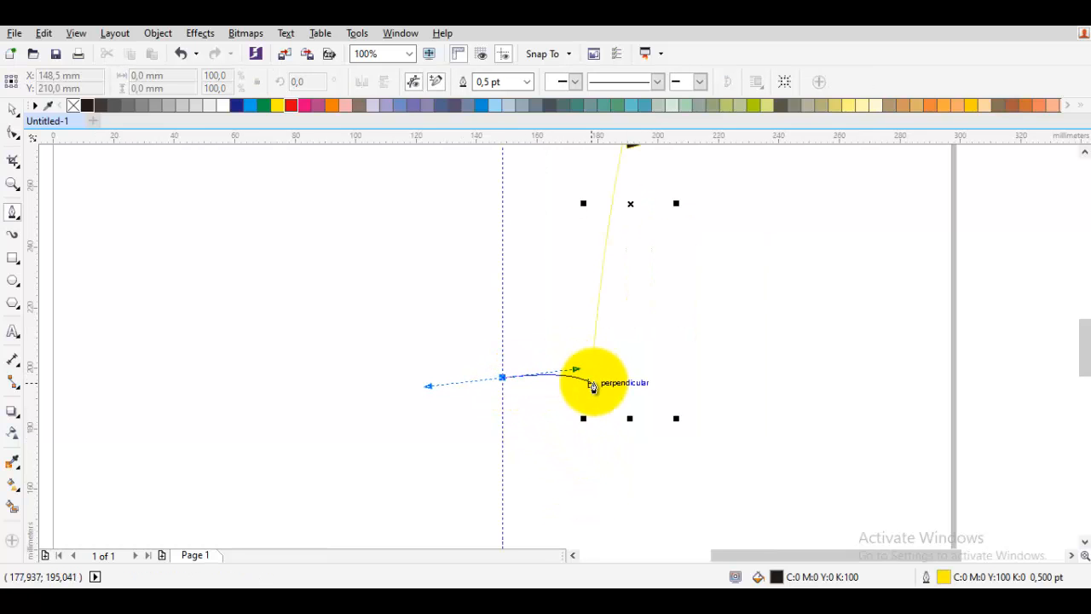
key(ctrl+z)
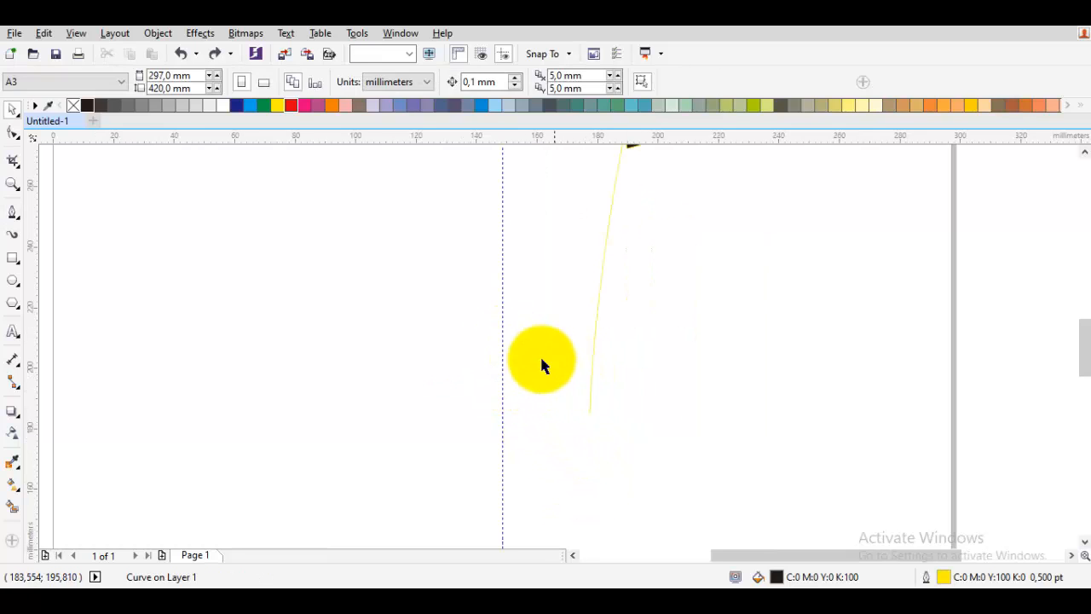
drag(502, 335, 579, 335)
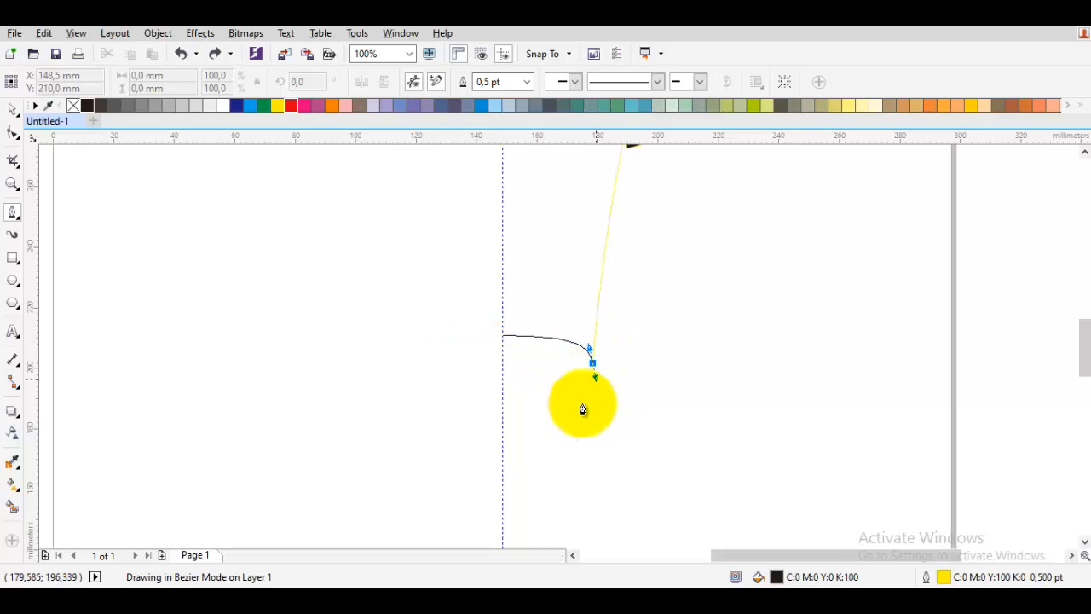
drag(582, 409, 580, 413)
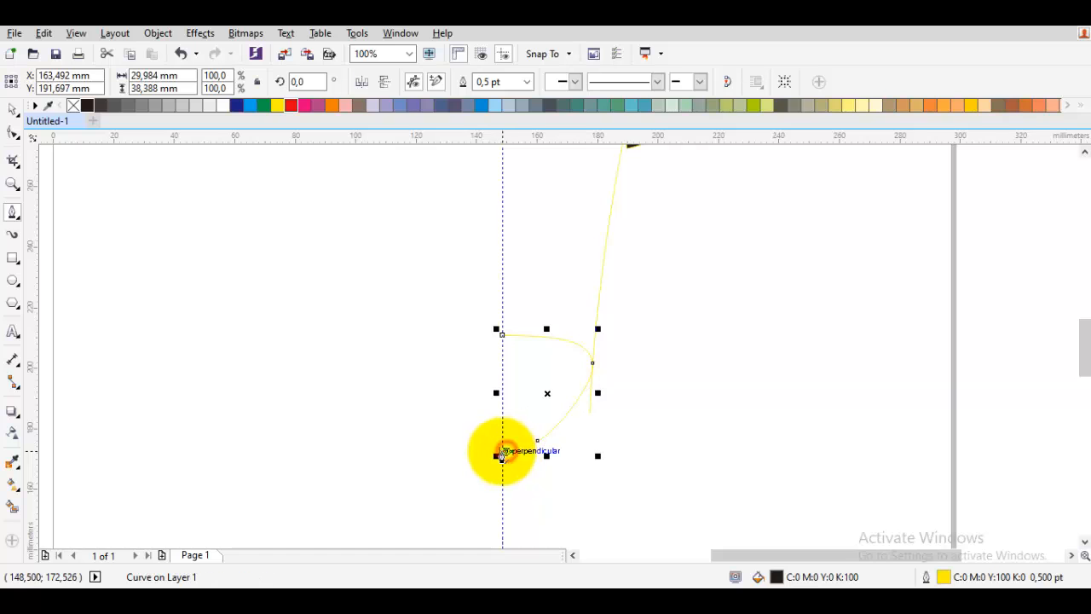
drag(502, 455, 502, 452)
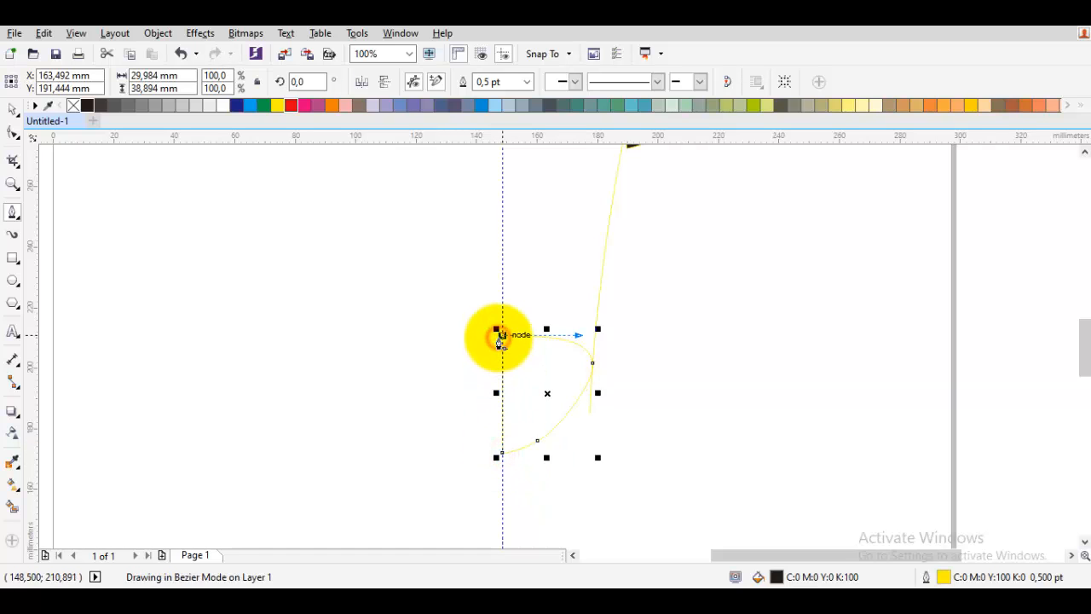
click(502, 336)
Delete the extra node on the lower curved edge of the half-nose shape
key(space)
double_click(530, 385)
double_click(536, 439)
key(space)
scroll(538, 439, down, 1)
click(620, 390)
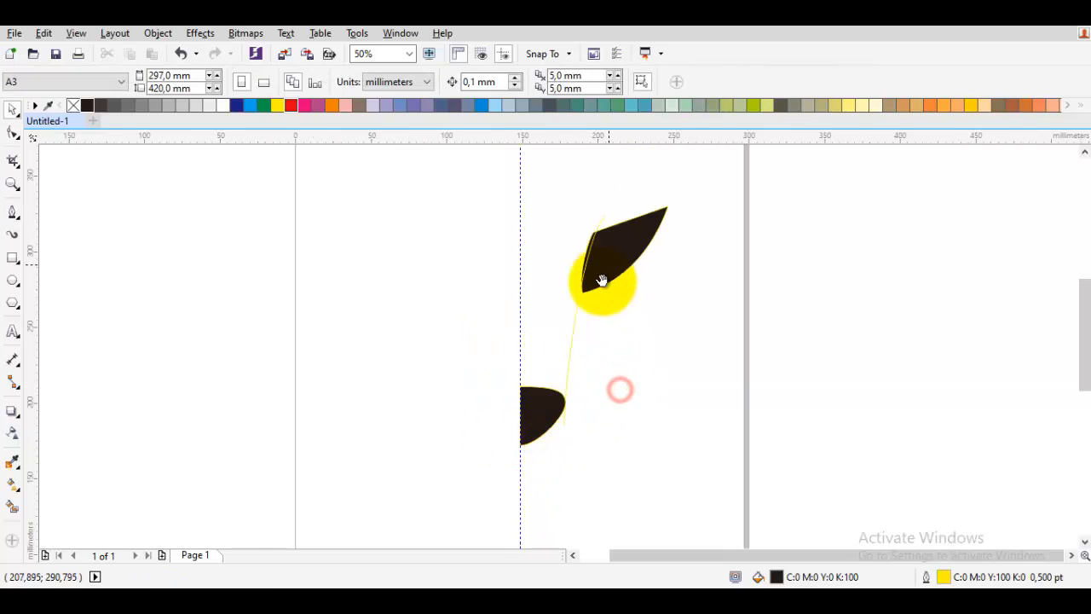
Enlarge the eye shape to about 136% from its lower point
drag(603, 280, 579, 327)
scroll(573, 298, up, 1)
click(590, 299)
scroll(595, 301, down, 1)
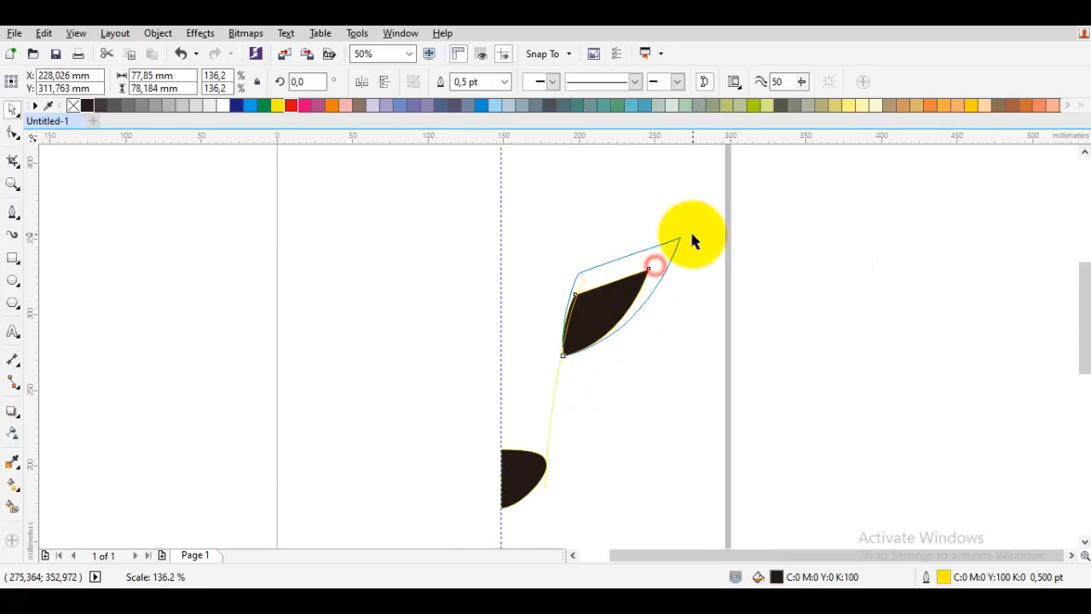
drag(692, 241, 693, 247)
click(622, 317)
Select the eye, snout line and nose together and scale them down proportionally to about 45%
scroll(567, 254, up, 1)
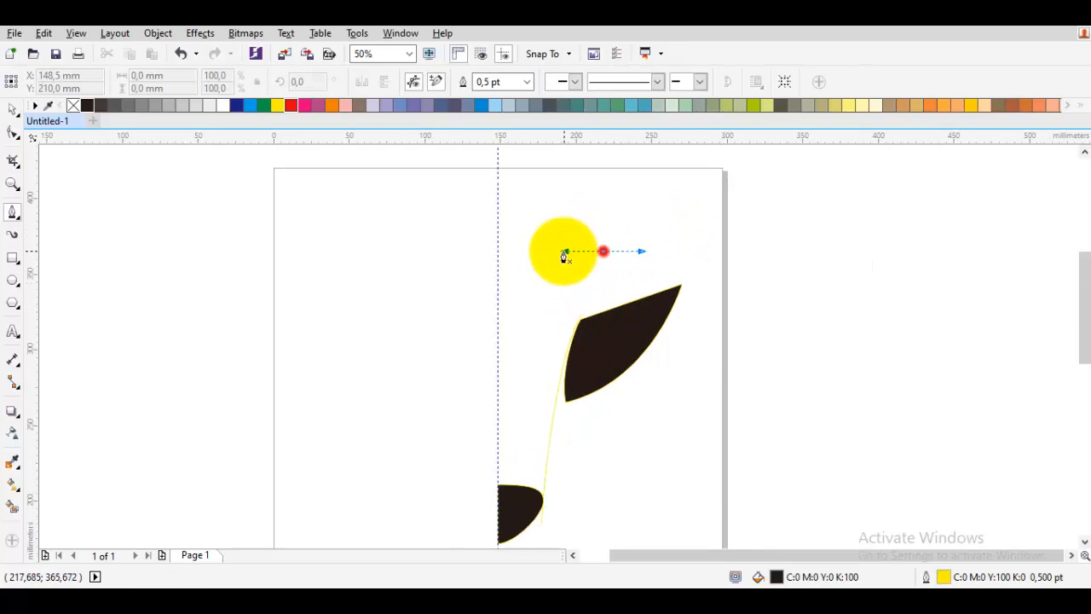
key(space)
scroll(573, 322, down, 1)
drag(479, 258, 477, 254)
drag(626, 293, 570, 373)
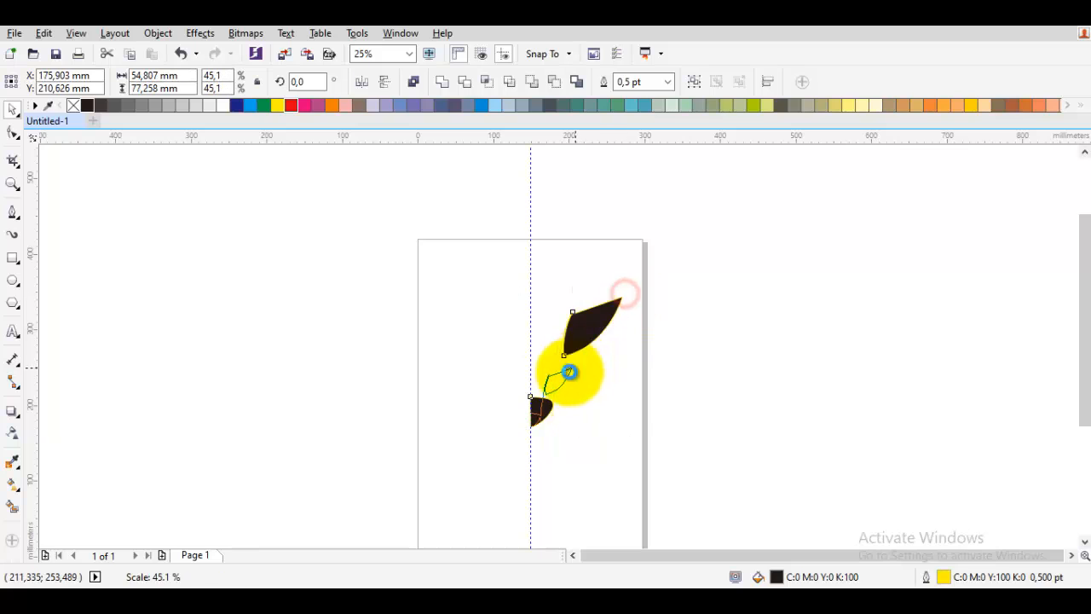
scroll(552, 382, up, 3)
drag(579, 273, 549, 400)
click(559, 271)
drag(623, 347, 616, 339)
click(599, 265)
scroll(600, 263, down, 1)
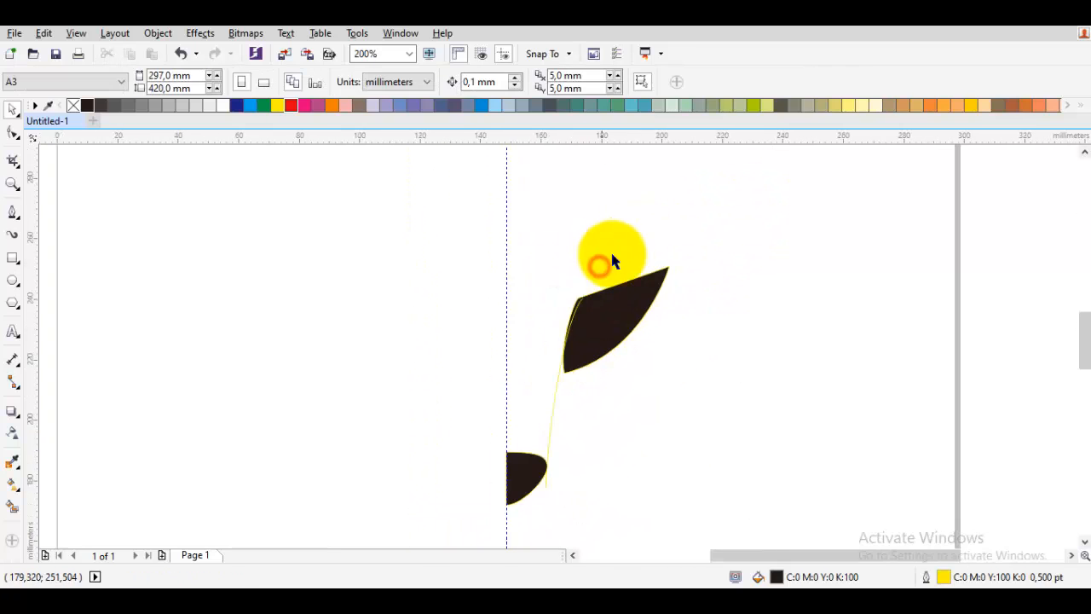
Draw a closed, pointed ear shape about 71 by 59 mm above and to the right of the eye
drag(611, 259, 531, 410)
key(space)
drag(594, 334, 583, 292)
drag(715, 253, 661, 254)
drag(526, 309, 521, 234)
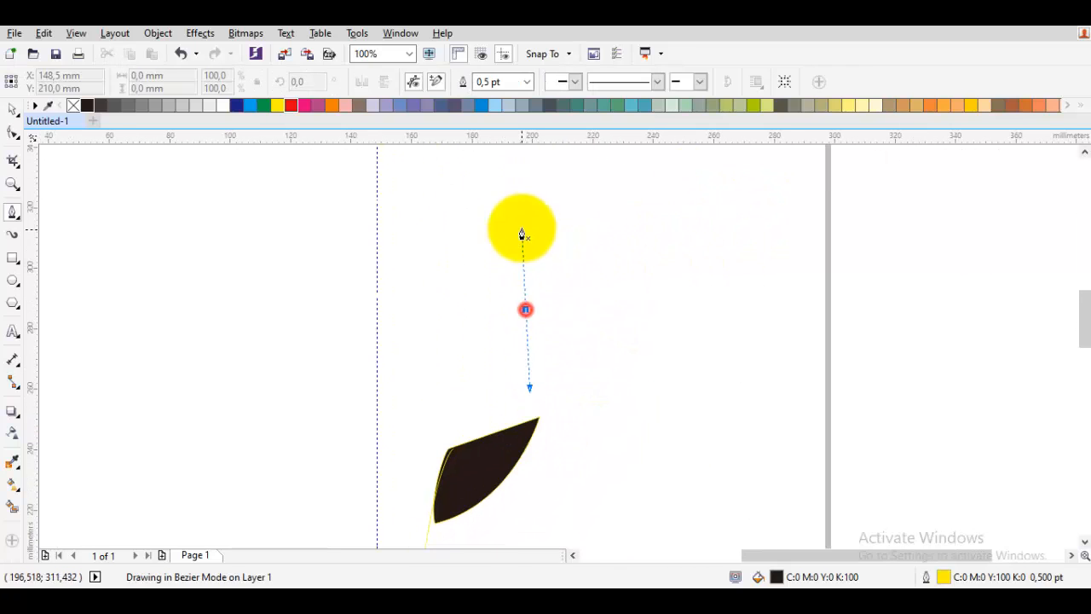
drag(738, 189, 753, 194)
mouse_move(675, 353)
mouse_down()
mouse_move(654, 366)
mouse_move(652, 320)
mouse_move(623, 344)
mouse_up()
click(526, 312)
key(space)
key(F10)
key(F5)
Draw a closed forehead shape about 69 by 69 mm from the guideline to the ear, with its lower tip over the eye
scroll(623, 348, down, 1)
scroll(516, 320, up, 1)
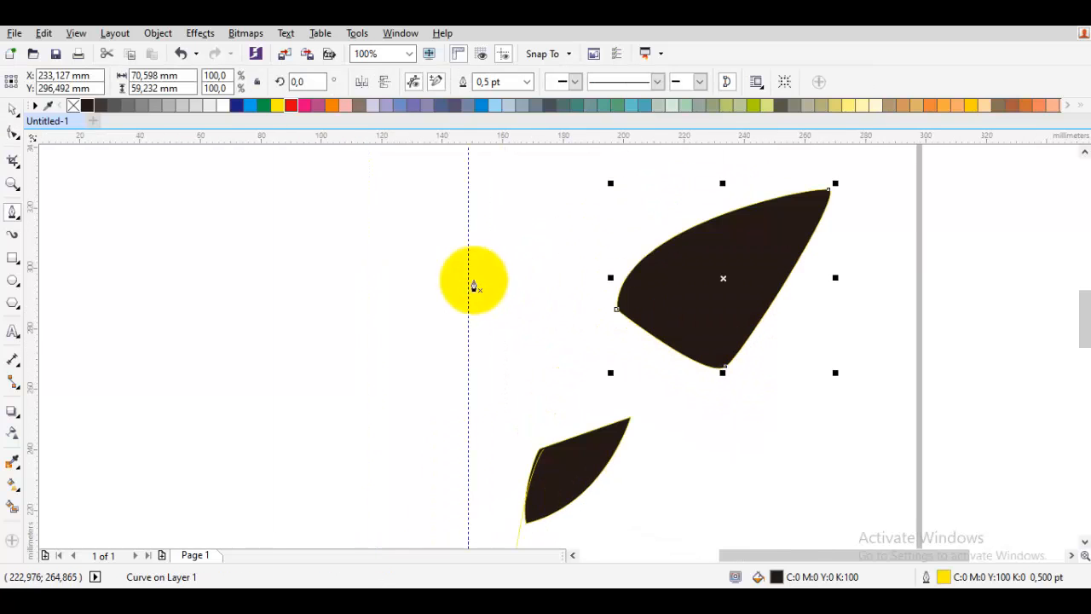
mouse_move(468, 270)
mouse_down()
mouse_move(564, 217)
mouse_move(602, 216)
mouse_up()
click(678, 338)
drag(589, 390, 641, 326)
drag(618, 399, 580, 393)
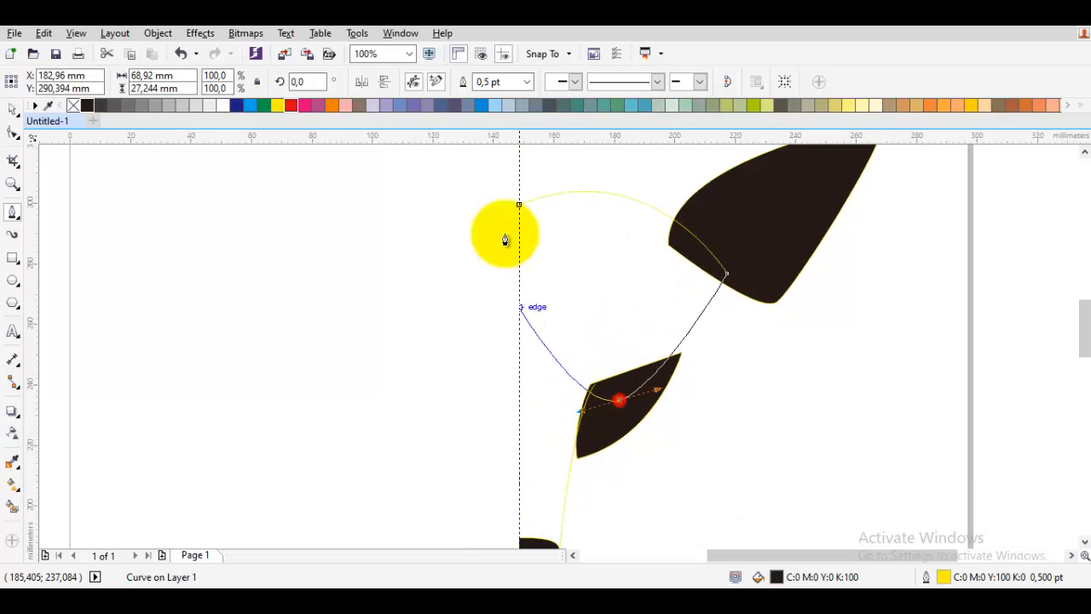
click(519, 207)
Draw a closed, curved upper cheek tuft about 64 by 59 mm overlapping the ear and forehead shapes
scroll(627, 251, down, 1)
drag(665, 271, 637, 260)
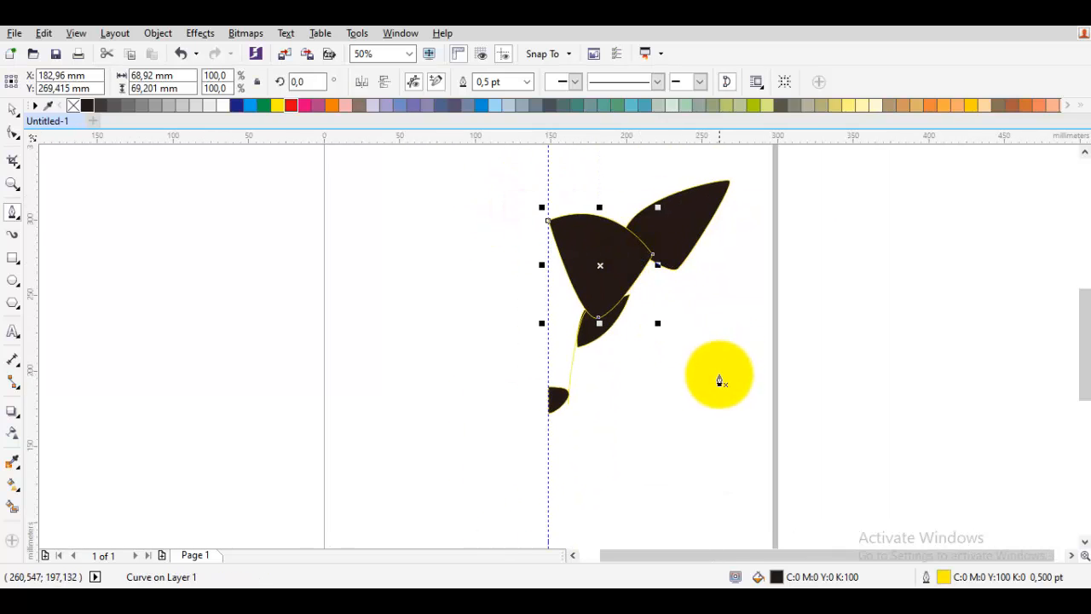
drag(726, 320, 728, 284)
key(Escape)
drag(727, 305, 655, 365)
click(631, 258)
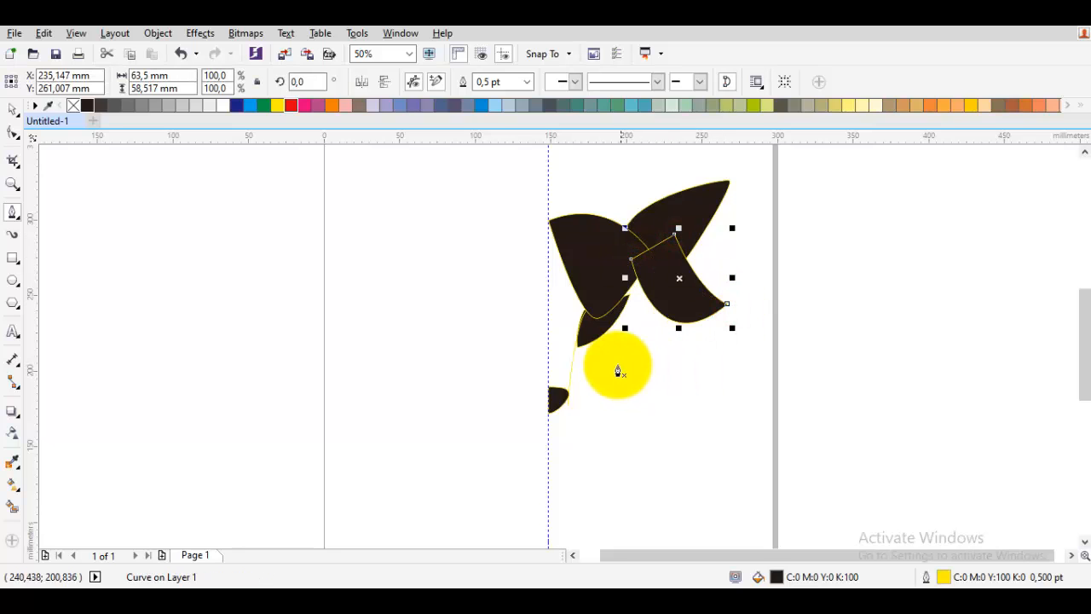
Scale the forehead, ear and cheek shapes together down to about 106 by 83 mm and remove their fill
key(space)
shift+click(706, 216)
shift+click(574, 259)
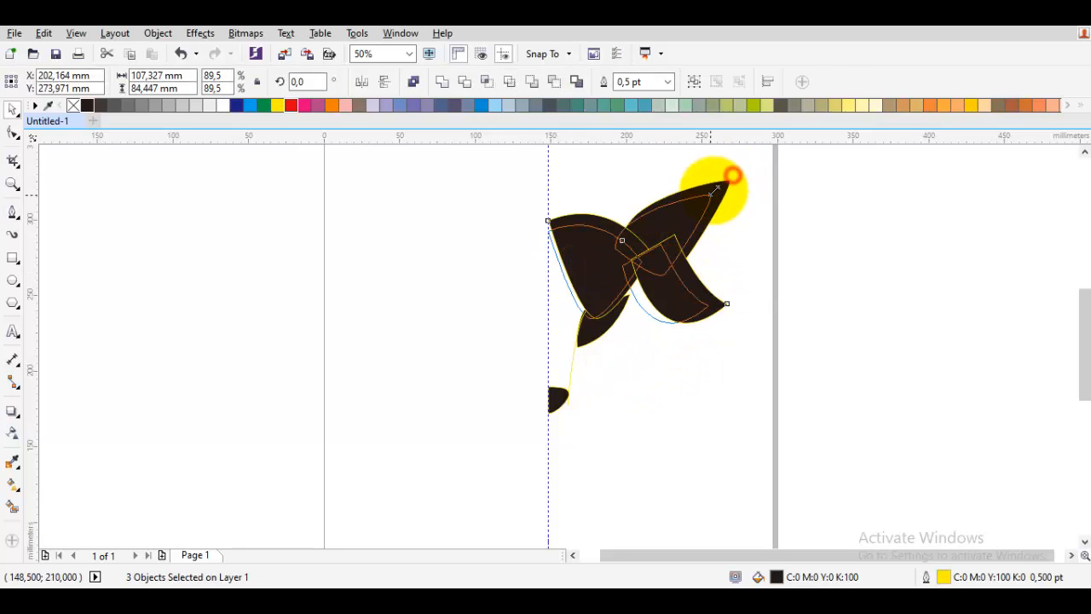
drag(714, 189, 709, 196)
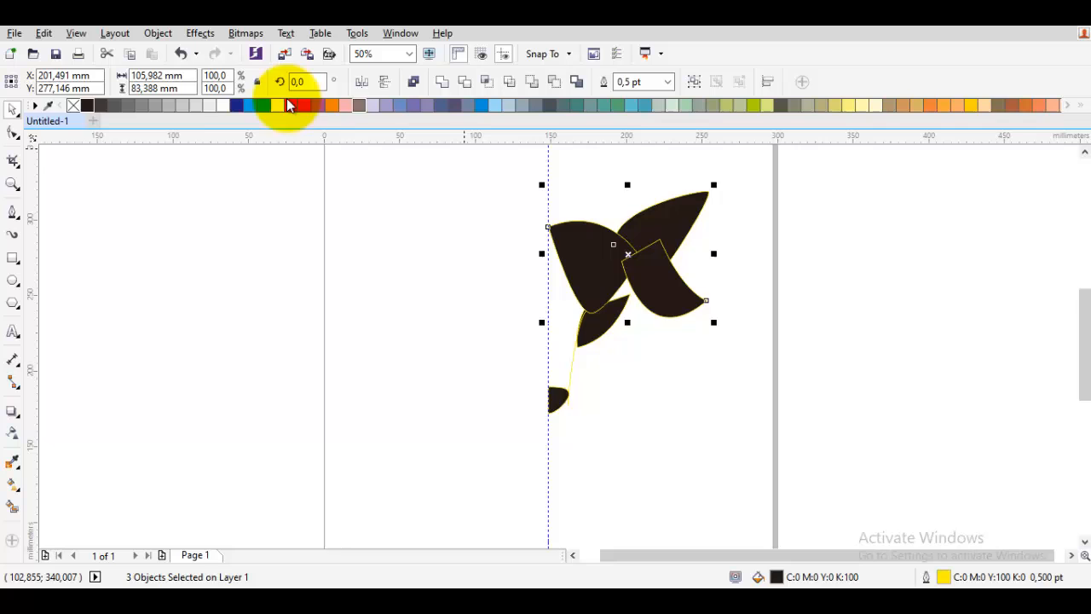
click(73, 105)
Draw a closed lower cheek shape about 49 by 61 mm beside the eye, with its upper part overlapping the upper cheek tuft
scroll(692, 253, up, 2)
key(space)
drag(645, 413, 690, 309)
click(549, 230)
drag(493, 349, 526, 337)
drag(651, 337, 598, 313)
drag(559, 368, 616, 301)
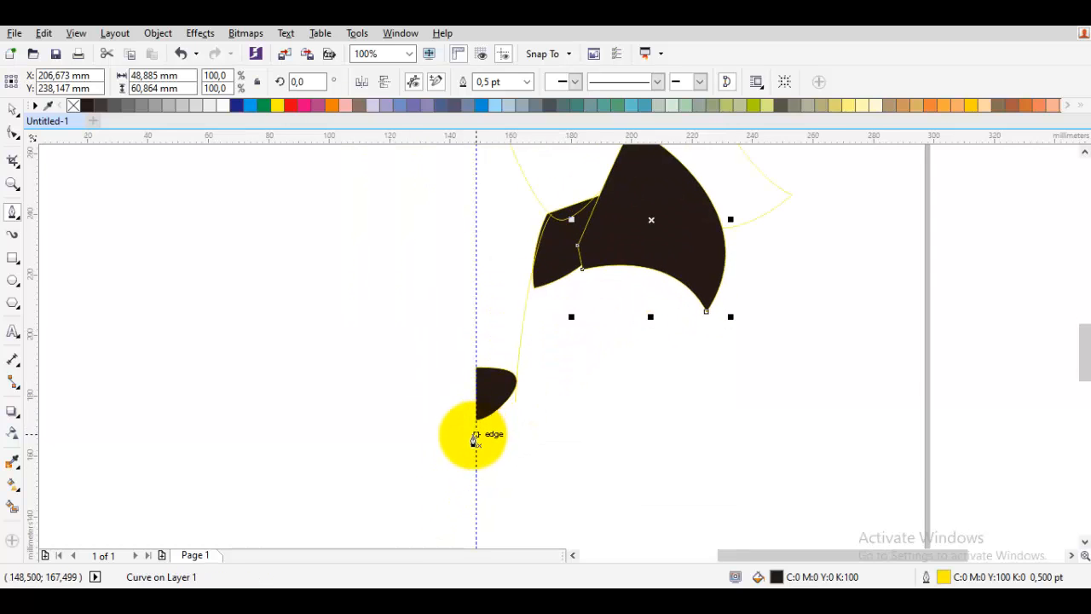
Draw a closed snout shape from the guideline below the nose, curving up into the lower cheek and back around the nose
drag(475, 435, 565, 429)
drag(633, 255, 755, 207)
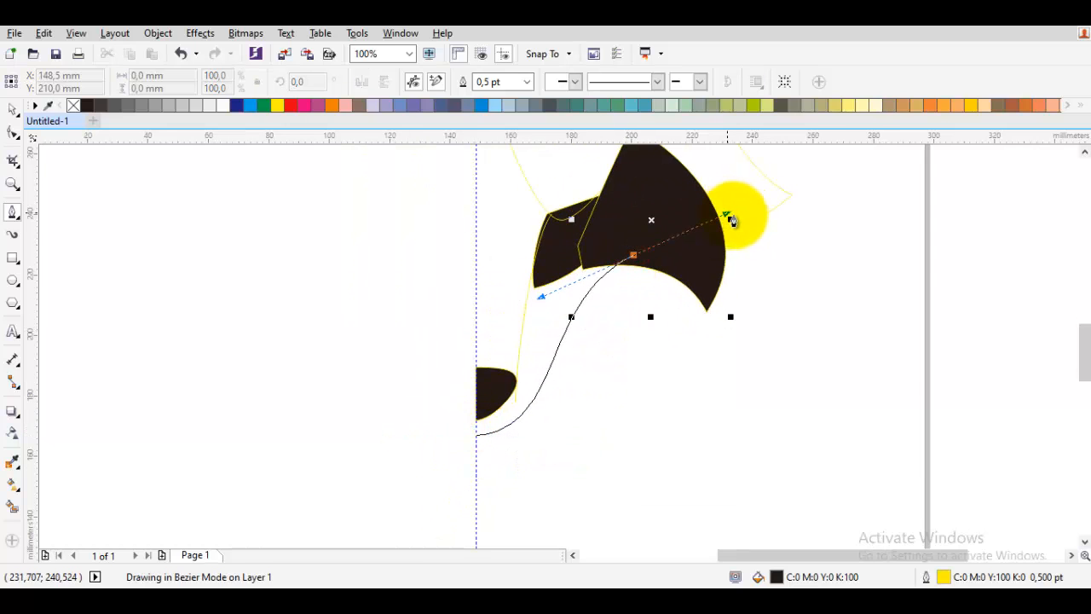
click(527, 226)
drag(476, 435, 477, 277)
scroll(533, 281, down, 1)
scroll(546, 312, up, 1)
Weld the snout, both cheek shapes, the ear and the forehead into a single head outline
key(space)
shift+click(594, 344)
shift+click(638, 280)
shift+click(630, 162)
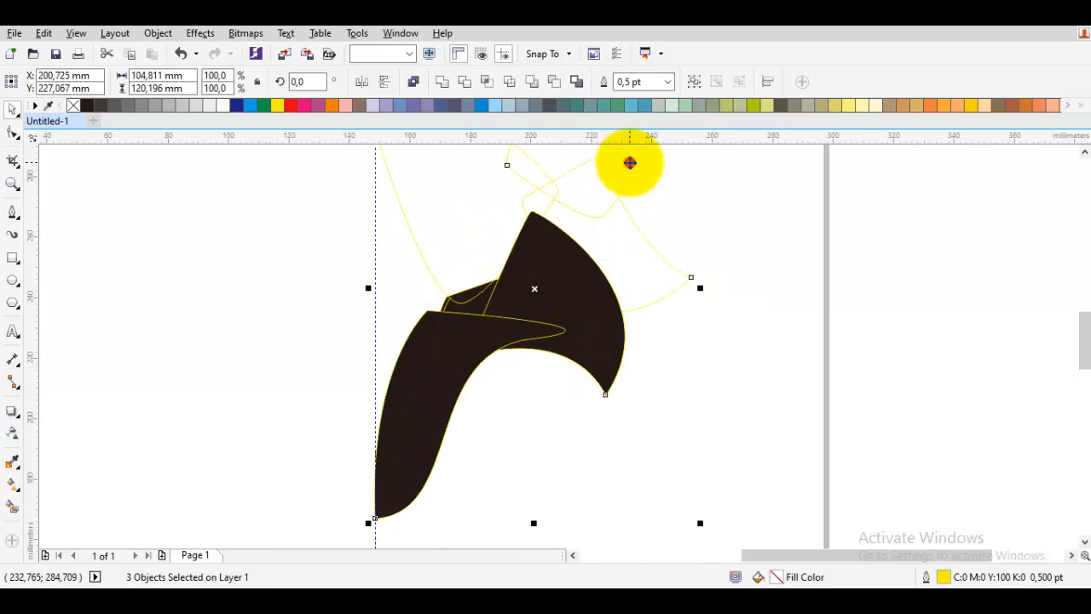
shift+click(470, 191)
click(443, 79)
scroll(539, 273, down, 1)
click(650, 290)
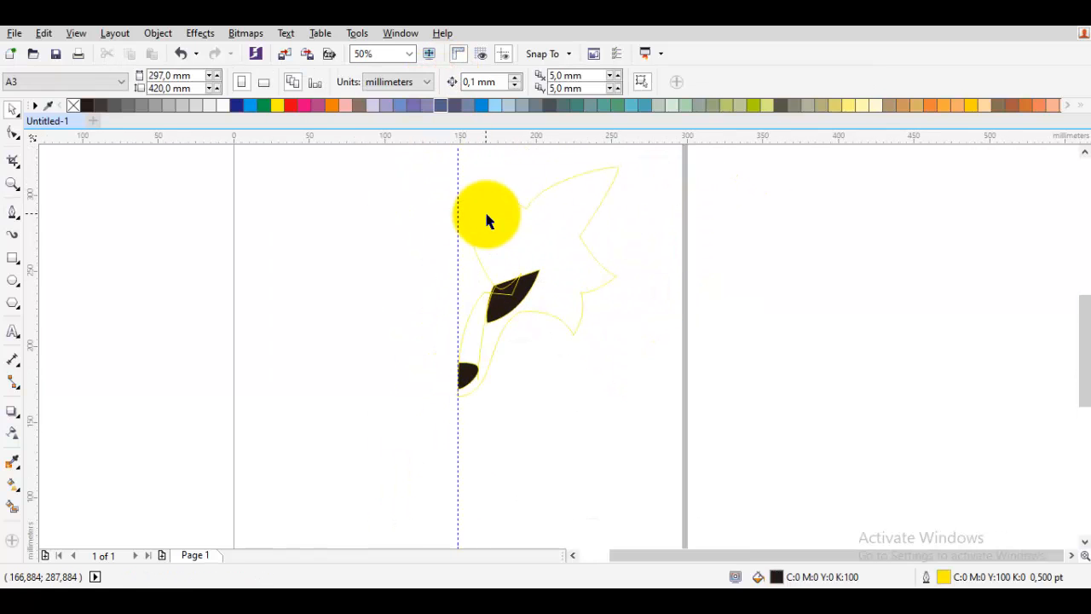
Draw a closed filler shape along the guideline that covers the gap between the forehead and the snout
double_click(494, 234)
drag(493, 250, 500, 253)
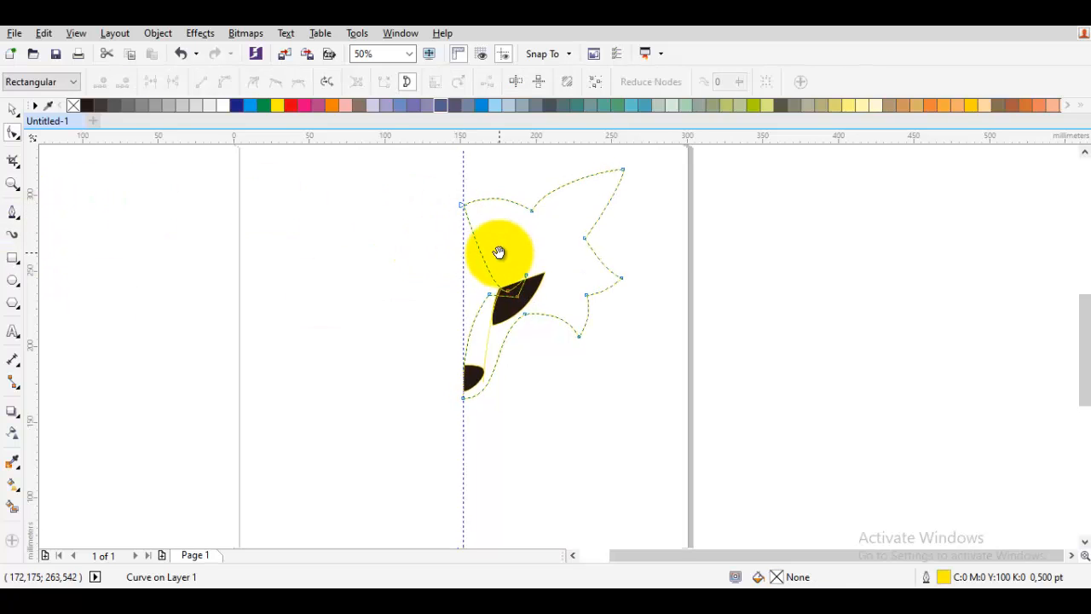
key(space)
click(504, 222)
click(462, 206)
click(462, 398)
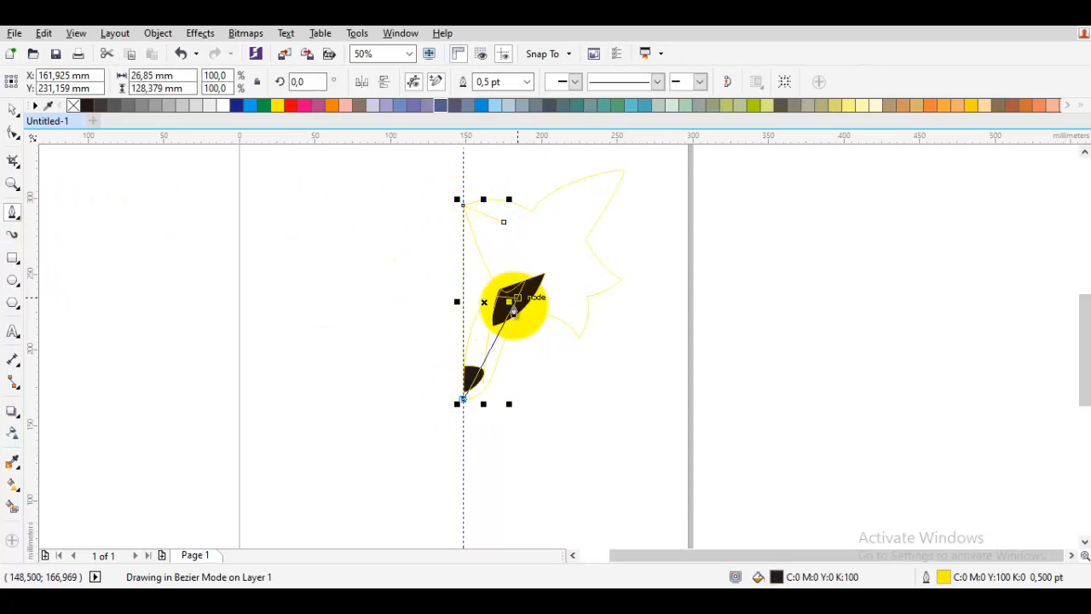
scroll(499, 344, up, 2)
drag(468, 432, 479, 333)
drag(543, 236, 495, 340)
scroll(464, 357, down, 1)
drag(559, 315, 561, 303)
click(454, 177)
Weld the filler shape to the head outline to remove the inner edges
key(space)
shift+click(512, 178)
click(446, 81)
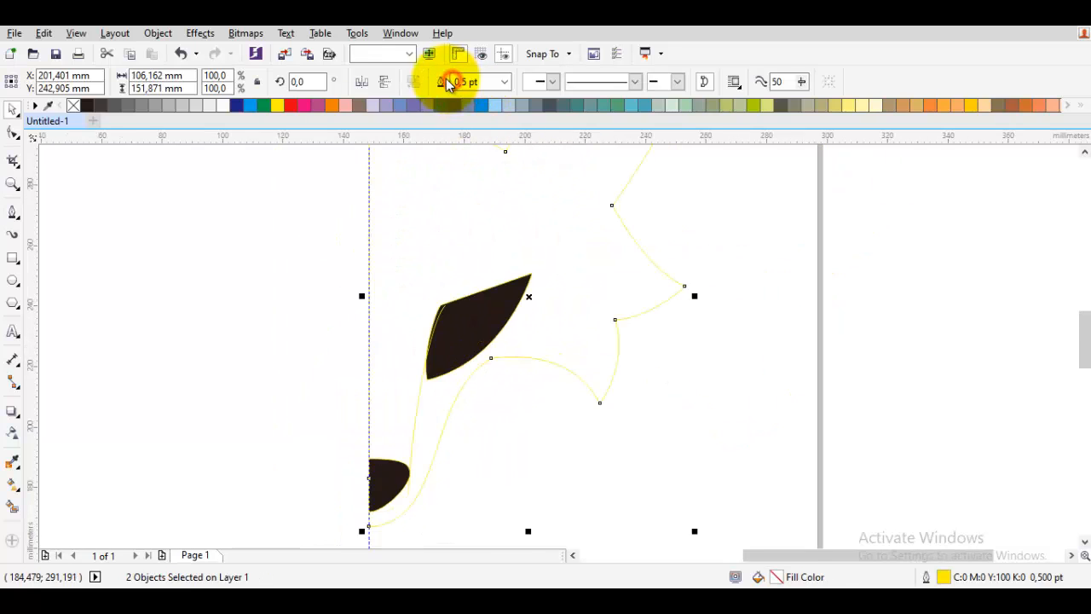
scroll(496, 201, down, 1)
click(640, 239)
Draw a closed, thin, angled brow mark about 34 by 33 mm between the guideline and the eye, following the eye's upper corner
scroll(503, 290, up, 1)
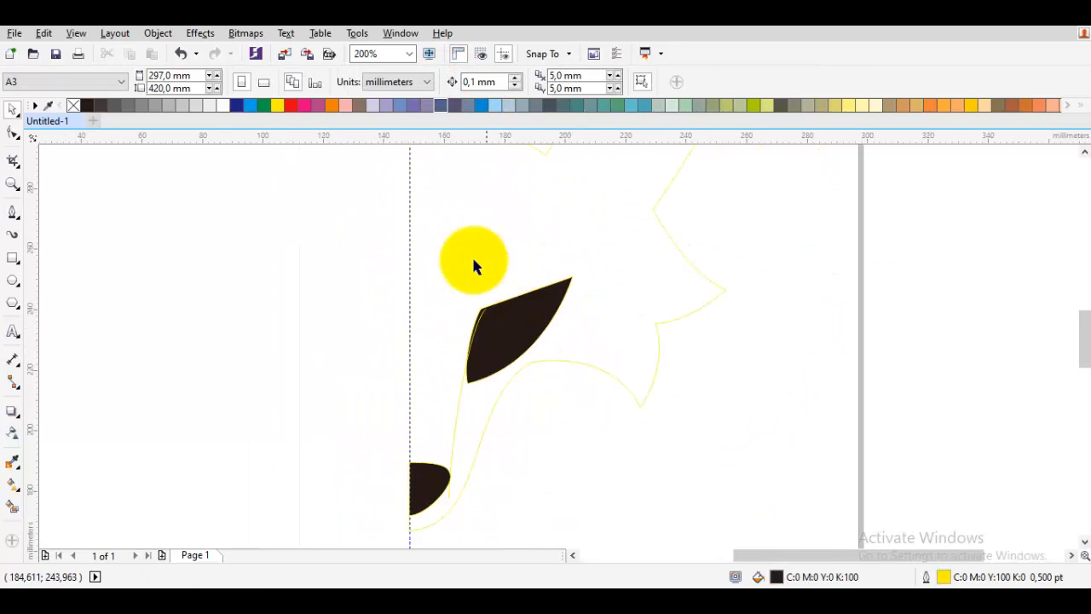
key(space)
drag(444, 316, 435, 281)
key(Escape)
drag(439, 340, 438, 319)
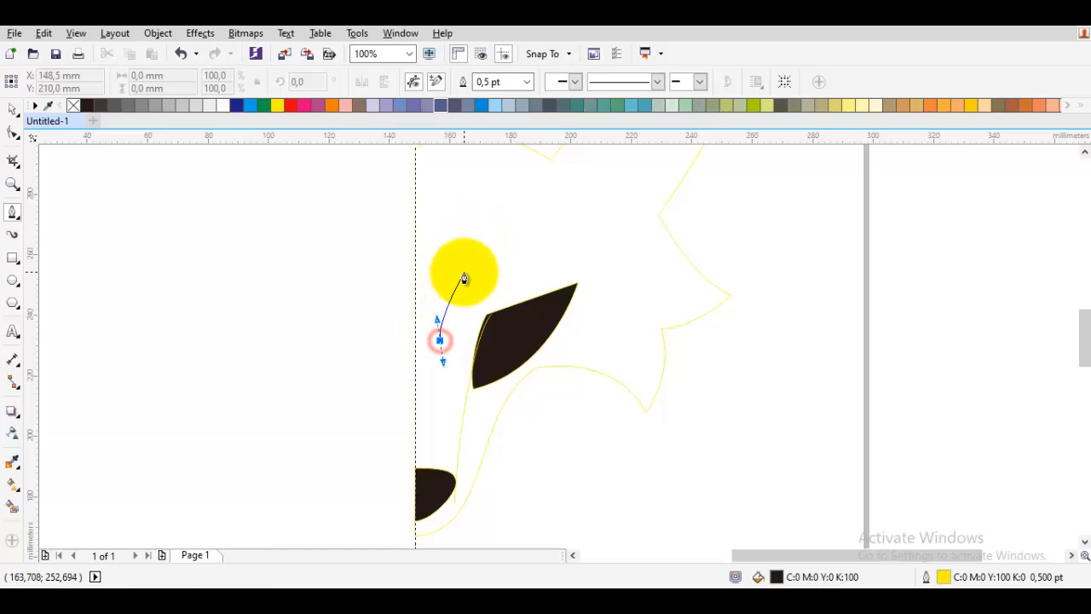
click(465, 271)
click(542, 242)
click(466, 288)
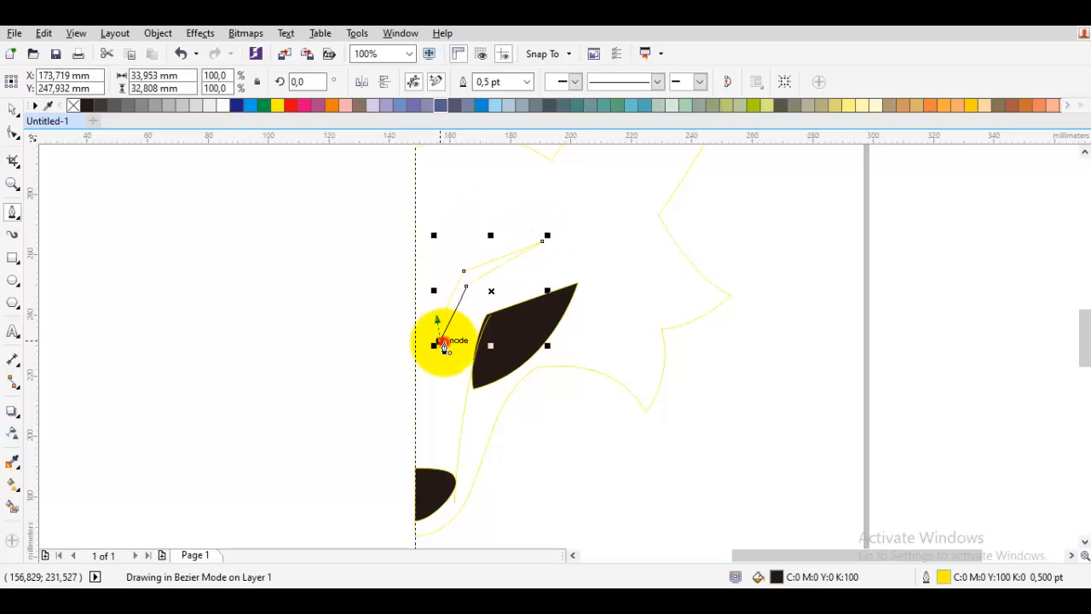
click(440, 340)
Draw a second, smaller closed angled brow mark about 19 by 18 mm above the first one
scroll(452, 259, up, 1)
drag(445, 310, 443, 291)
click(461, 253)
click(559, 200)
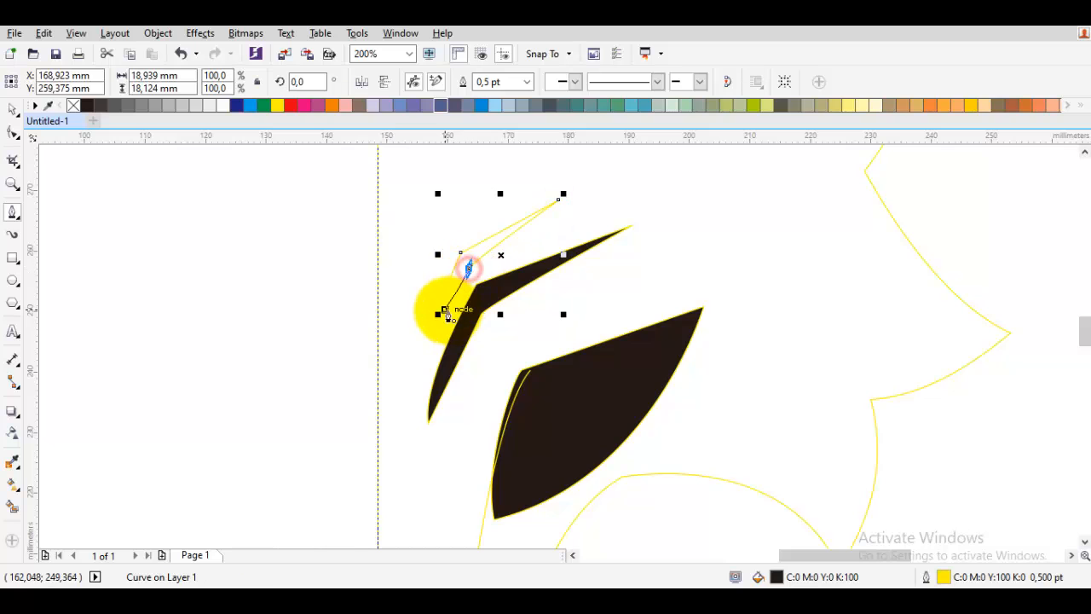
click(445, 310)
scroll(475, 307, down, 2)
key(space)
click(704, 321)
scroll(494, 239, up, 1)
scroll(481, 298, up, 1)
key(space)
drag(491, 286, 450, 332)
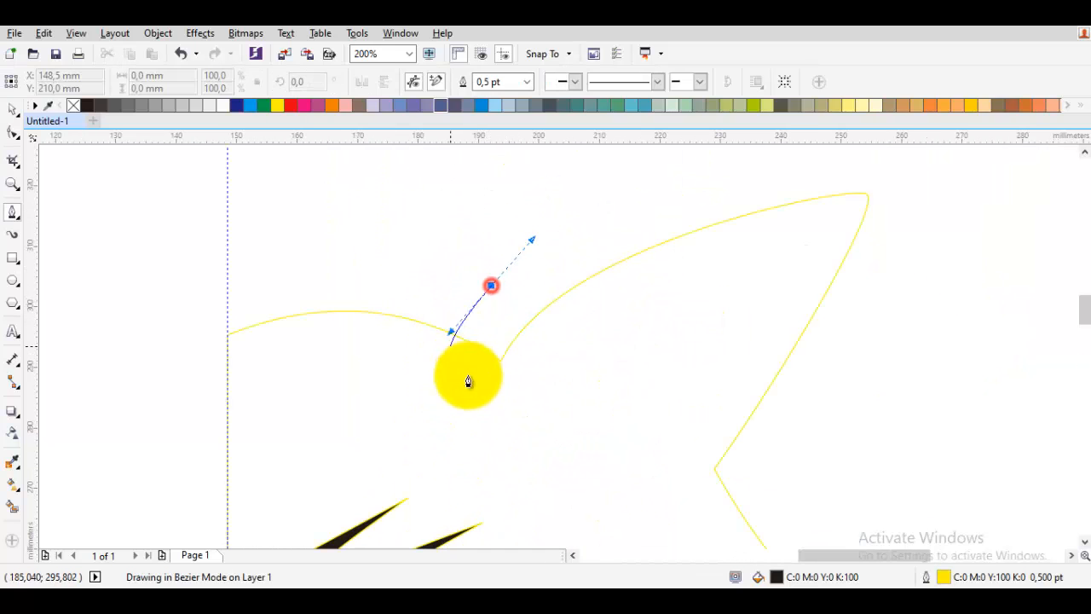
key(Escape)
drag(457, 264, 480, 292)
drag(480, 389, 506, 401)
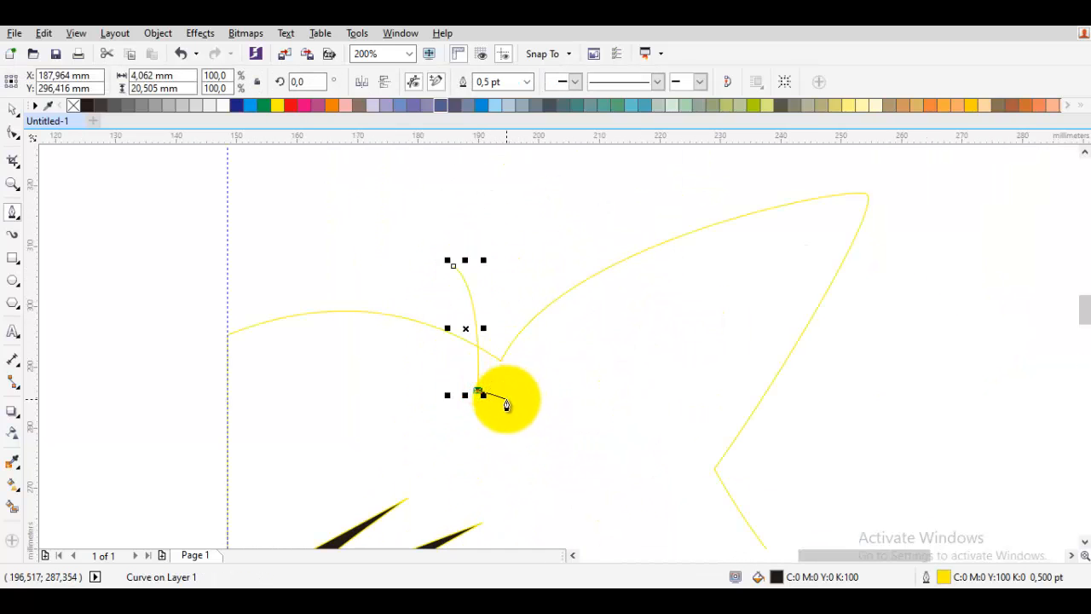
key(Escape)
Draw a closed curved fur spike about 14 by 22 mm over the notch between the forehead and the ear
drag(459, 285, 490, 316)
drag(495, 417, 543, 407)
click(543, 403)
drag(462, 285, 570, 325)
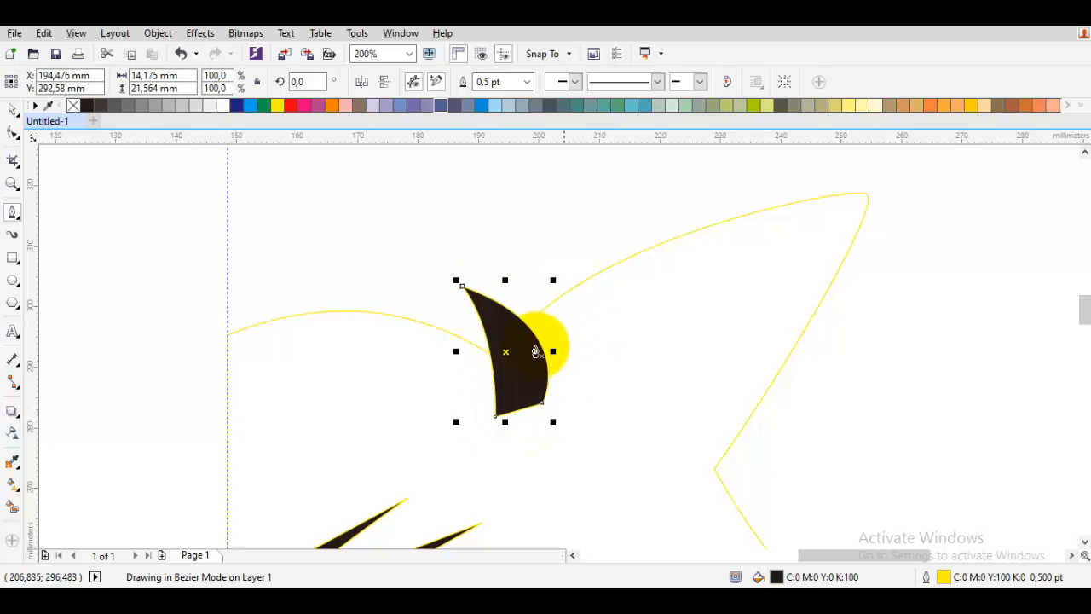
Weld the fur spike to the head outline
key(space)
shift+click(385, 358)
click(450, 85)
click(421, 207)
Edit the head outline's nodes and pull the upper part of the ear's outer edge inward at the ear tip
scroll(439, 255, down, 2)
double_click(501, 289)
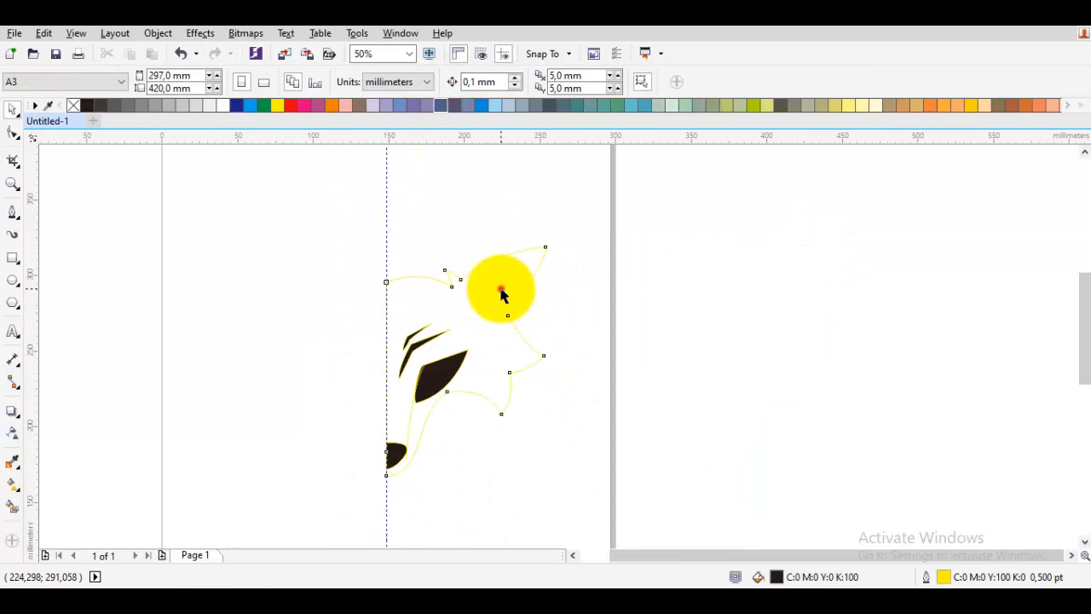
key(ctrl+a)
right_click(580, 237)
click(619, 330)
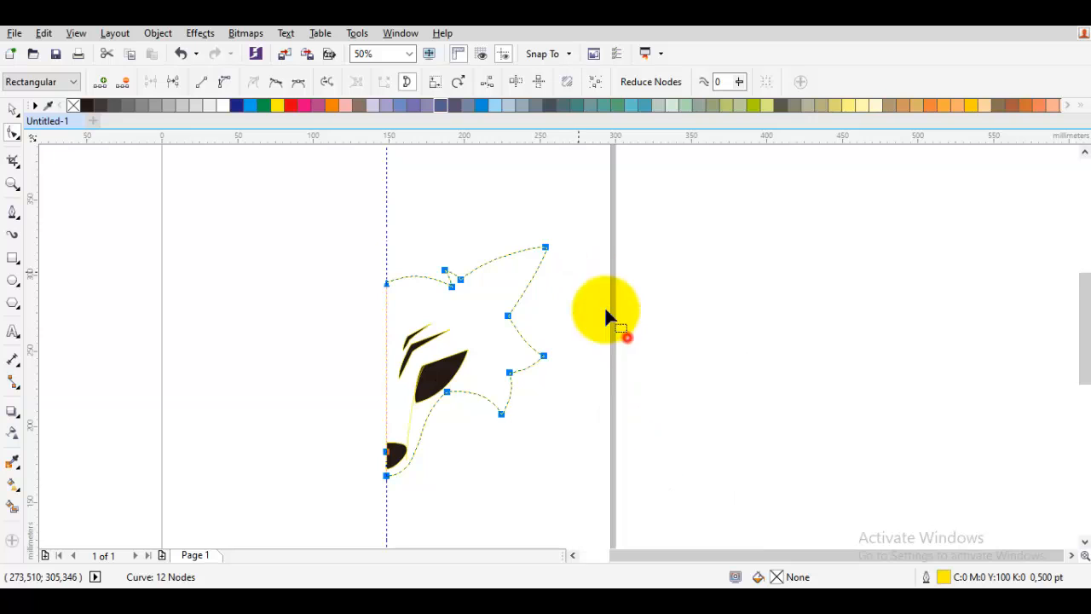
click(544, 249)
scroll(544, 250, up, 3)
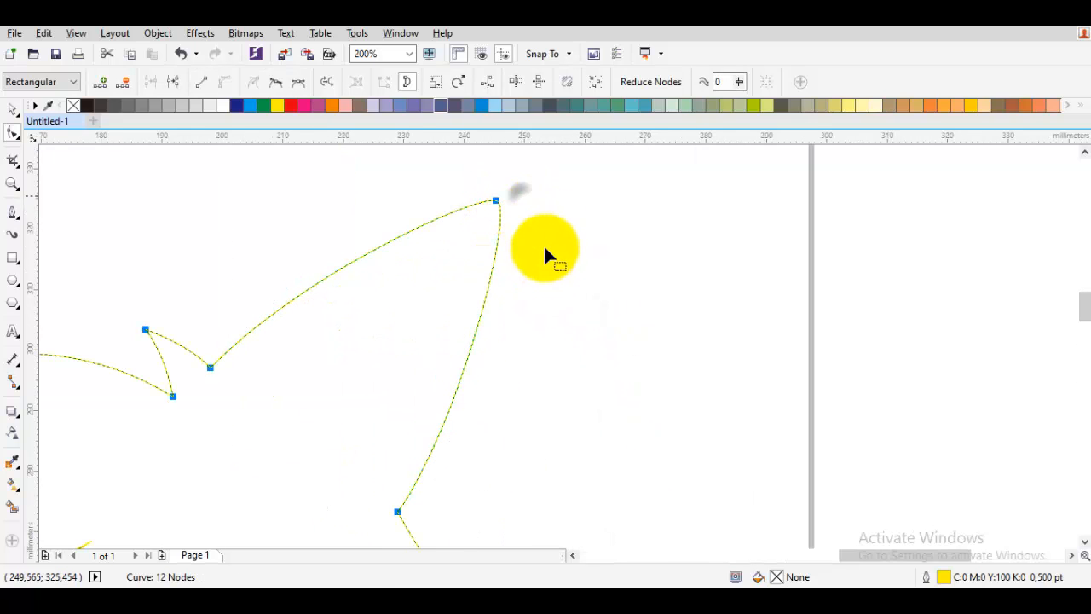
right_click(522, 196)
click(445, 261)
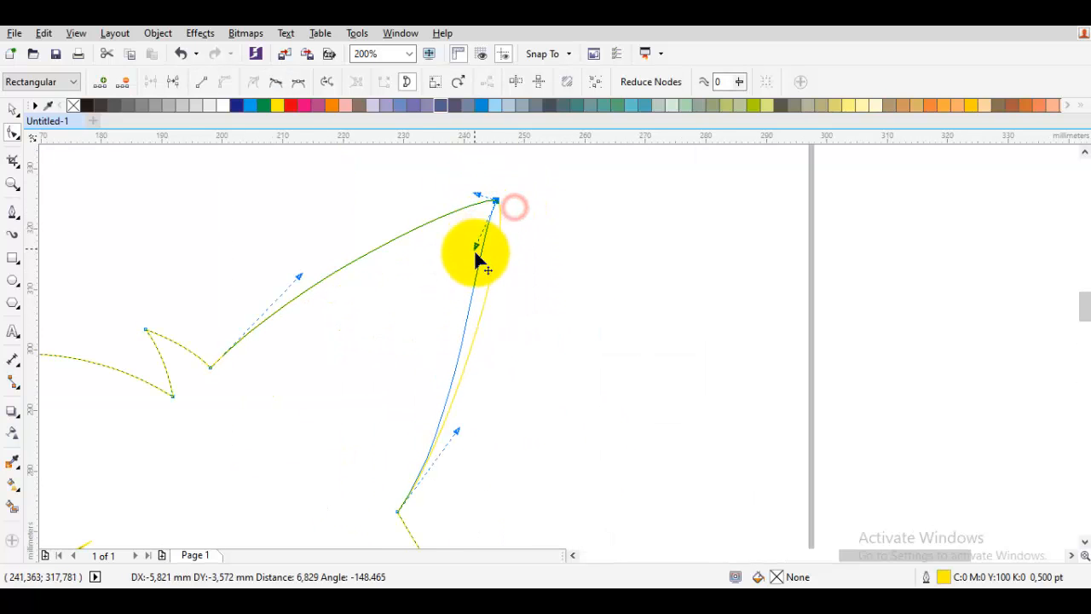
Bow the lower part of the ear's outer edge outward and move the ear tip node slightly down and outward
drag(456, 432, 509, 428)
click(497, 201)
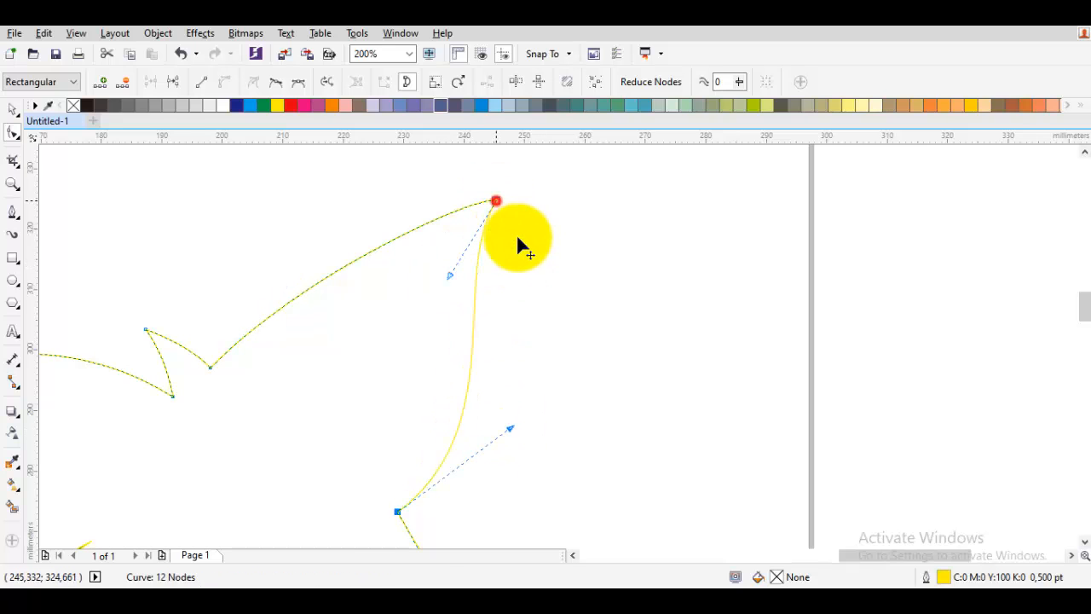
drag(517, 232, 502, 229)
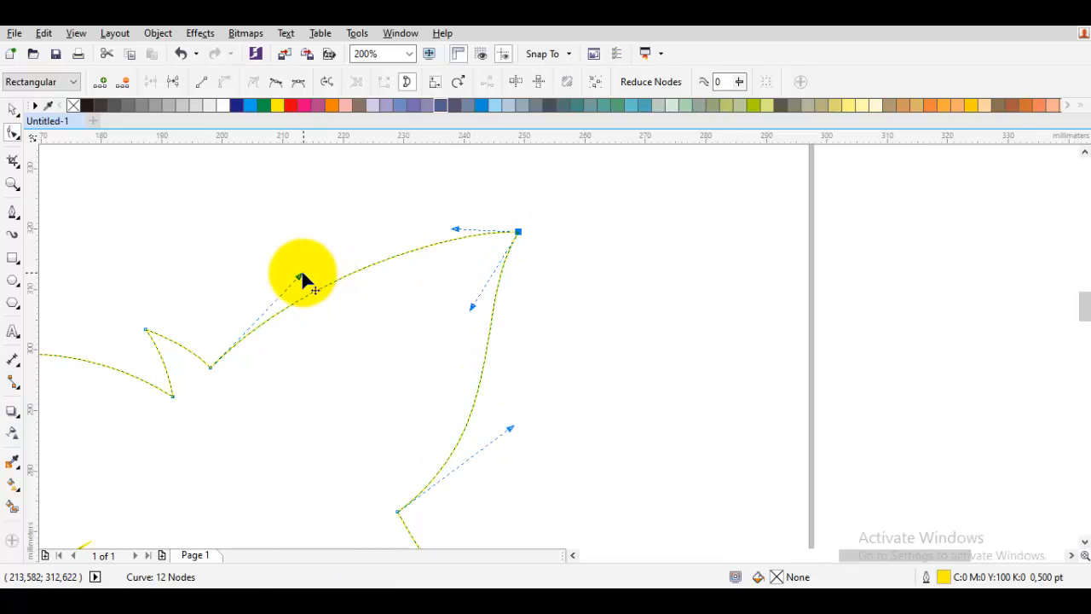
scroll(500, 321, down, 3)
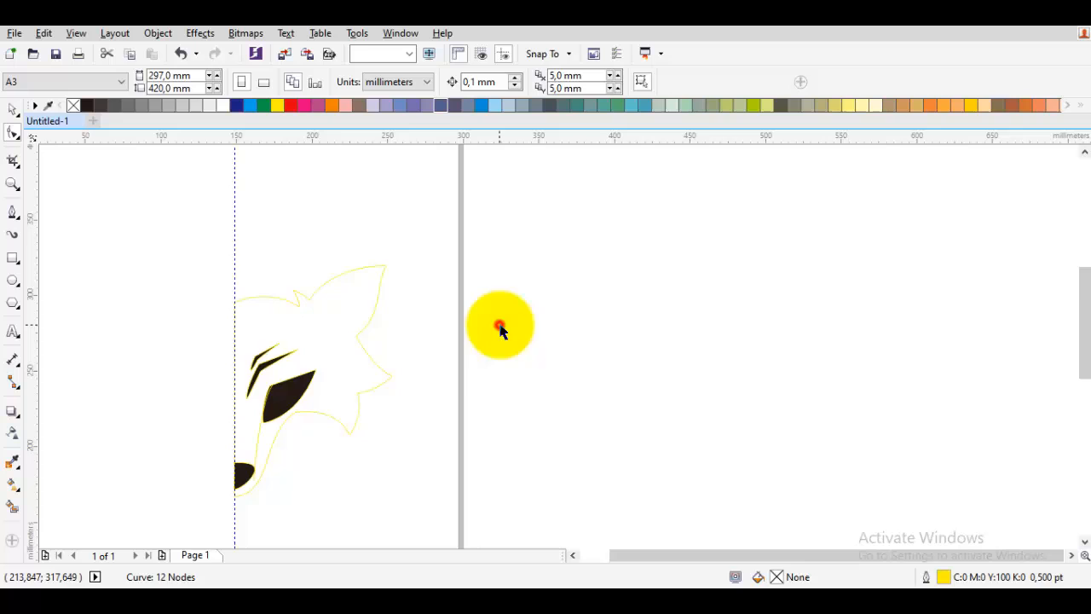
Move the four cheek fur nodes of the head outline together toward the centre guideline
click(349, 370)
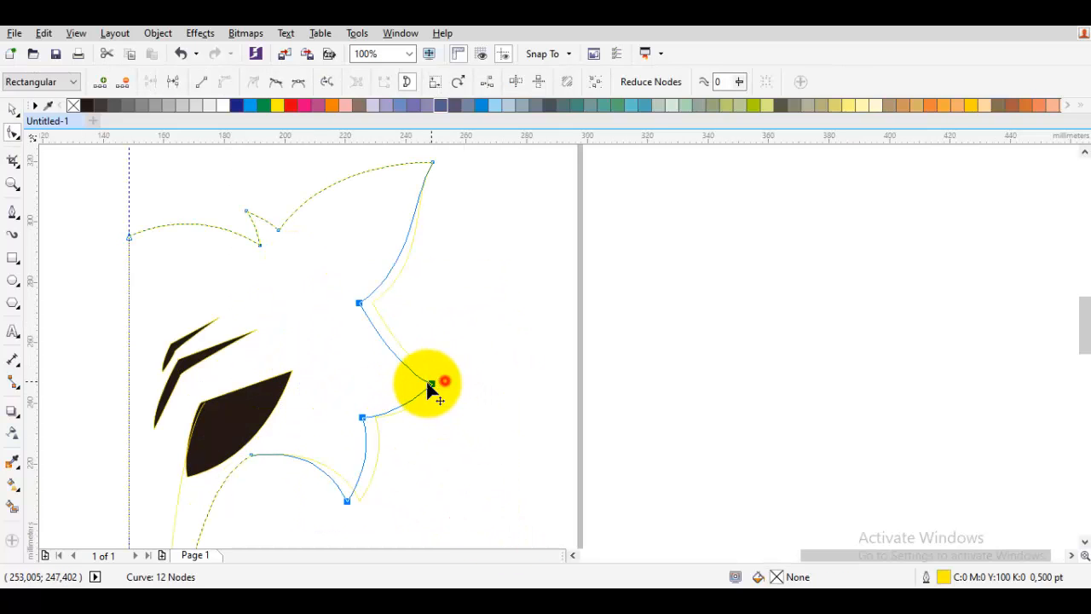
scroll(424, 388, down, 2)
scroll(473, 332, up, 2)
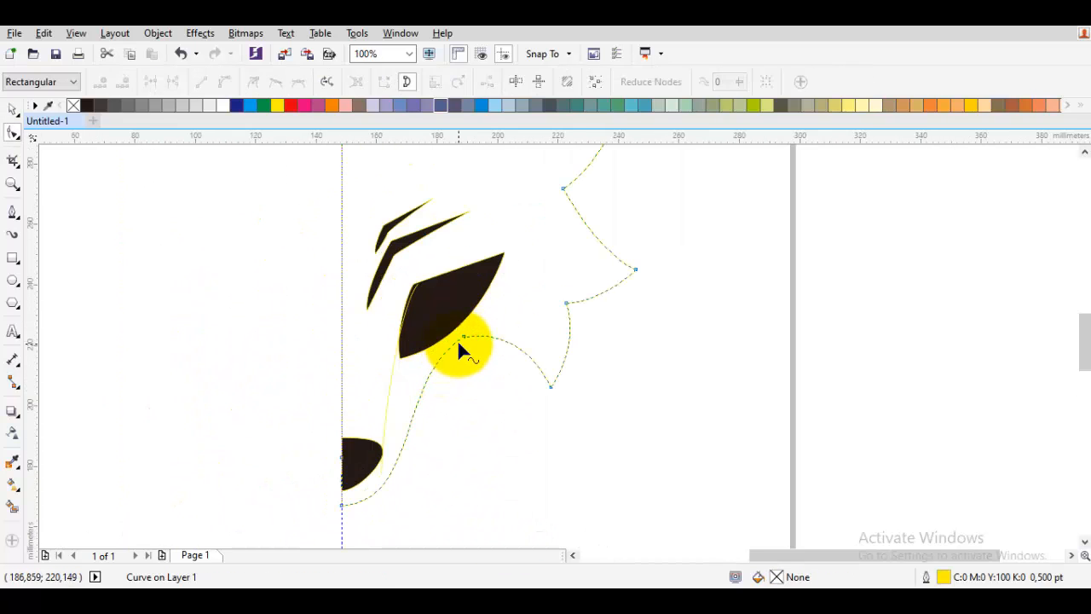
Shift the outline node below the eye outward, smooth the cheek arch and bow the lowest tuft's outer edge outward
drag(464, 341, 479, 339)
scroll(491, 339, up, 2)
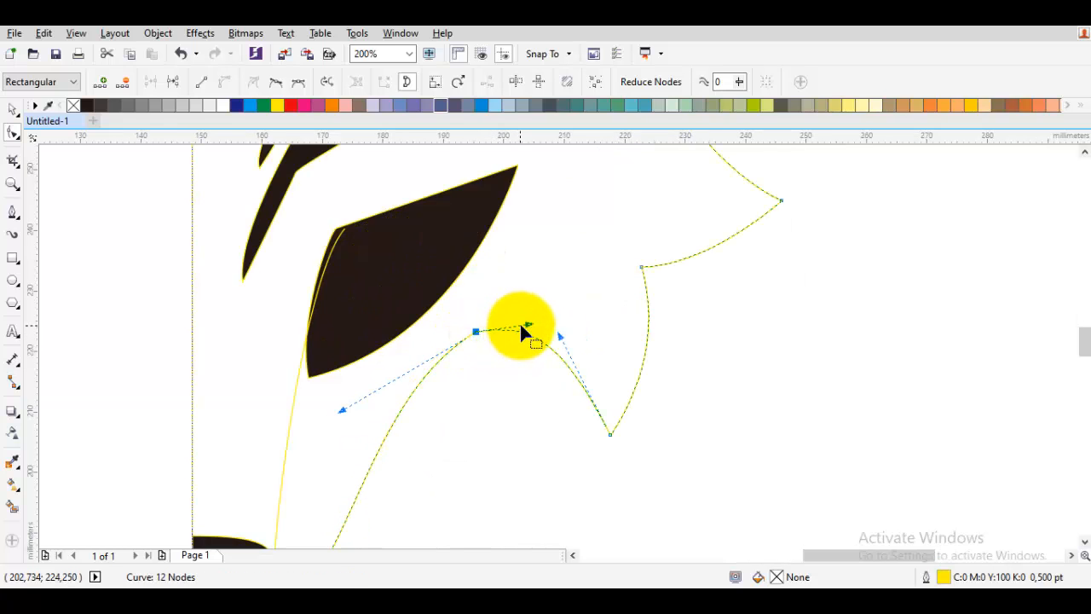
drag(561, 341, 661, 395)
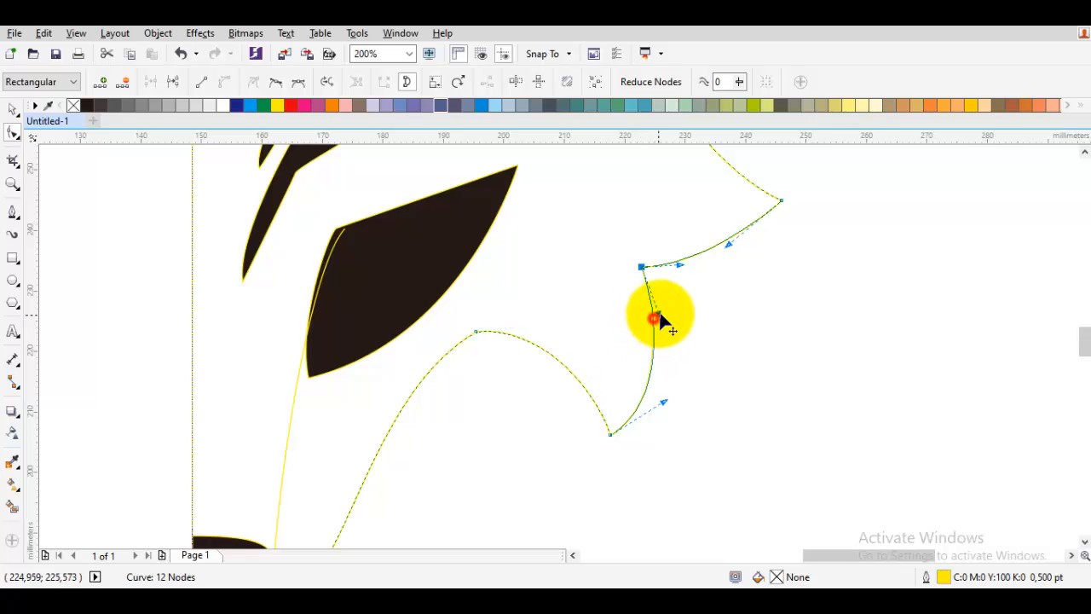
scroll(702, 325, down, 2)
key(space)
click(762, 329)
Draw an open curve about 25 by 29 mm from beyond the eye's outer corner down into the eye
scroll(730, 342, up, 1)
drag(670, 298, 669, 380)
scroll(641, 320, down, 1)
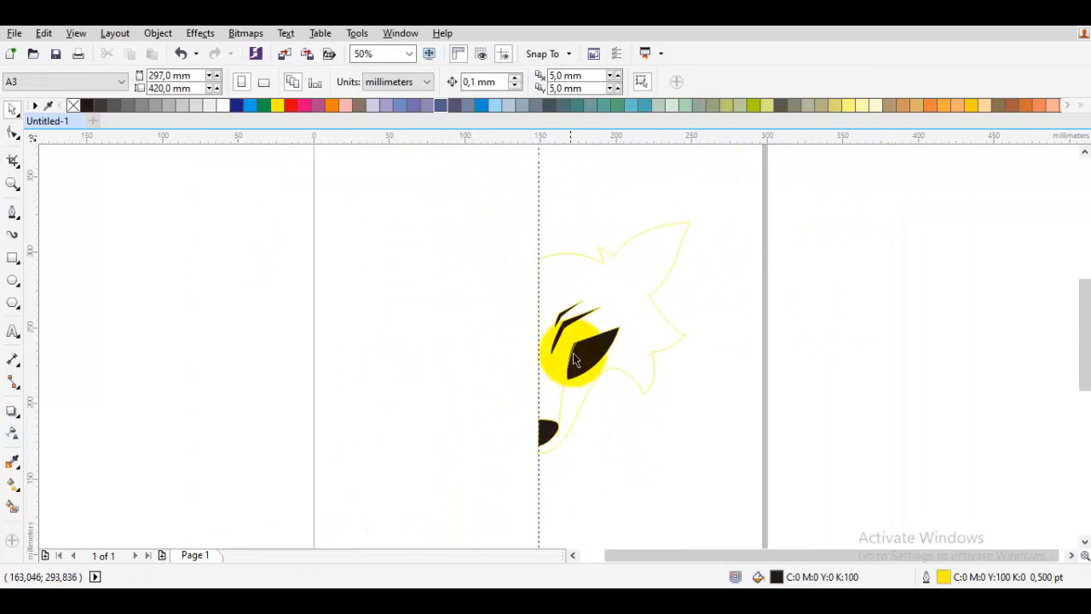
scroll(537, 440, up, 1)
scroll(663, 341, up, 1)
scroll(629, 379, down, 1)
scroll(674, 226, up, 1)
key(space)
drag(656, 241, 658, 287)
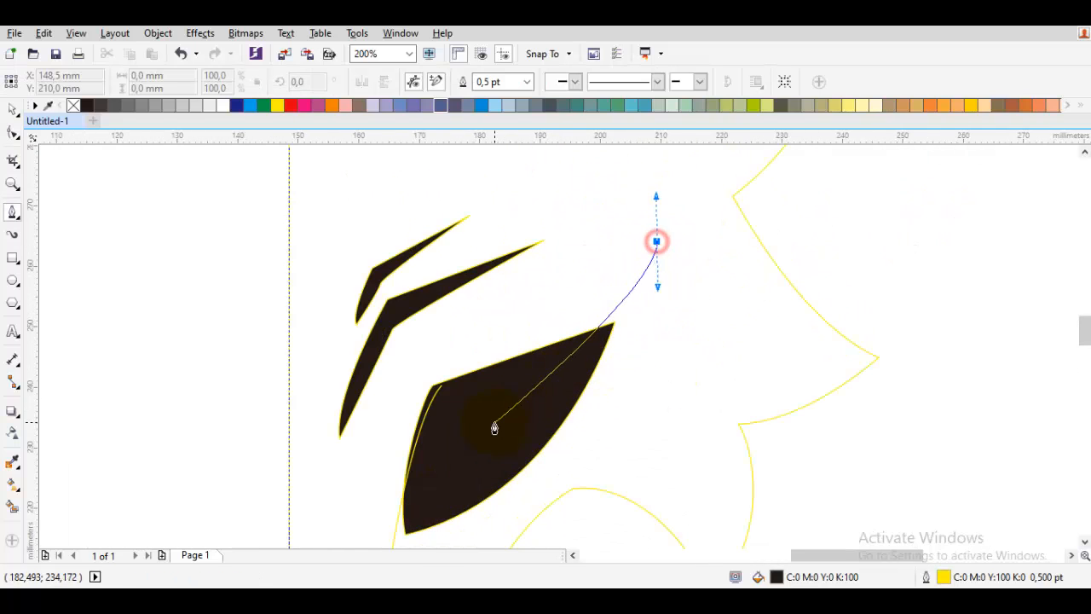
click(506, 418)
scroll(504, 464, down, 1)
drag(506, 464, 505, 319)
key(space)
key(space)
scroll(573, 254, up, 1)
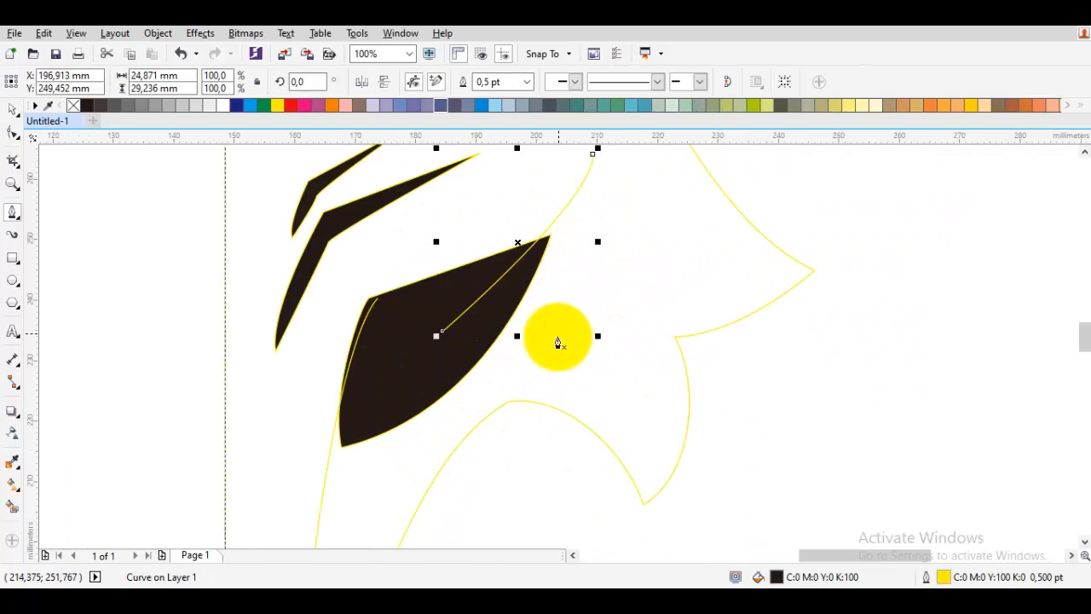
Draw an open curve about 15 by 24 mm from the outline node below the eye up beside the eye's outer corner
drag(602, 369, 558, 398)
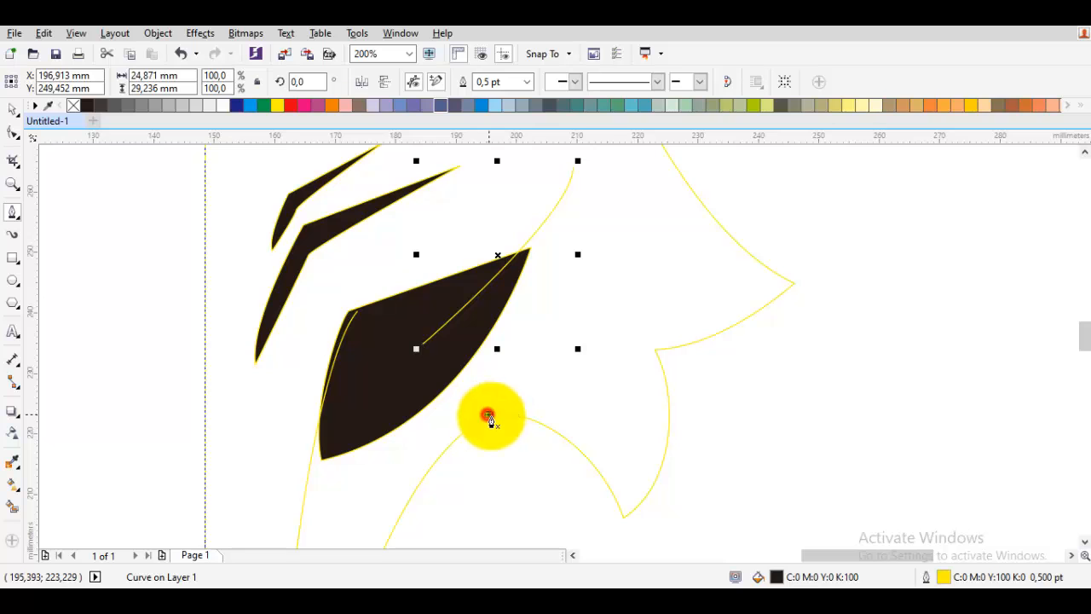
drag(489, 416, 641, 374)
double_click(550, 270)
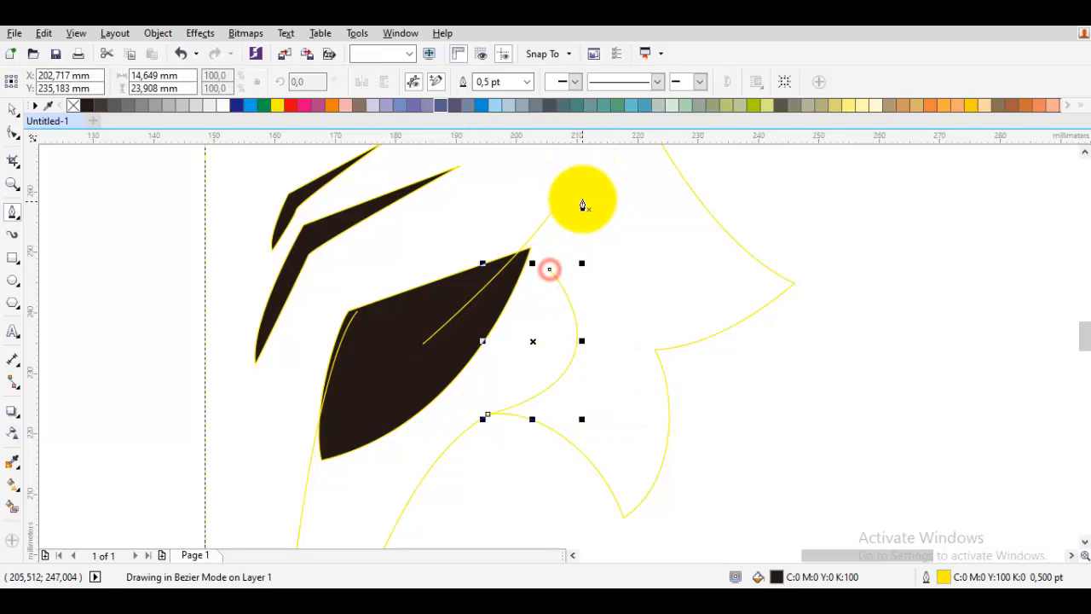
Draw a short curve about 3 by 21 mm from the upper end of the eye curve down to the cheek curve
drag(573, 168, 595, 235)
double_click(566, 293)
scroll(577, 297, down, 1)
key(space)
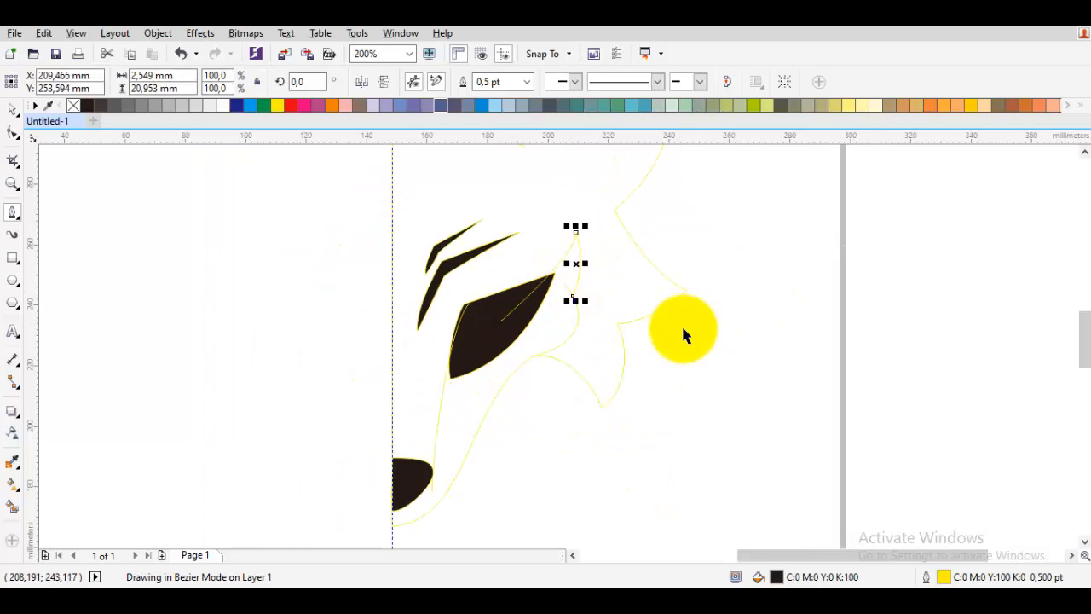
click(706, 332)
Raise the head outline's lowest node along the guideline, closer to the underside of the nose
drag(705, 333, 734, 375)
scroll(735, 370, down, 1)
scroll(651, 332, up, 1)
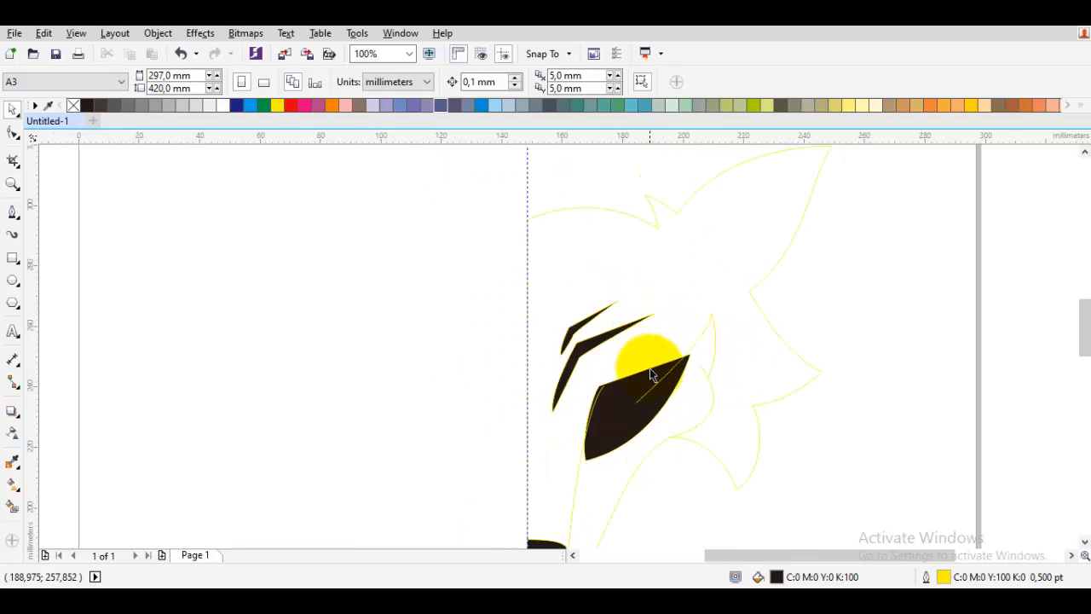
drag(656, 371, 574, 280)
drag(595, 344, 674, 240)
scroll(526, 390, up, 1)
double_click(574, 399)
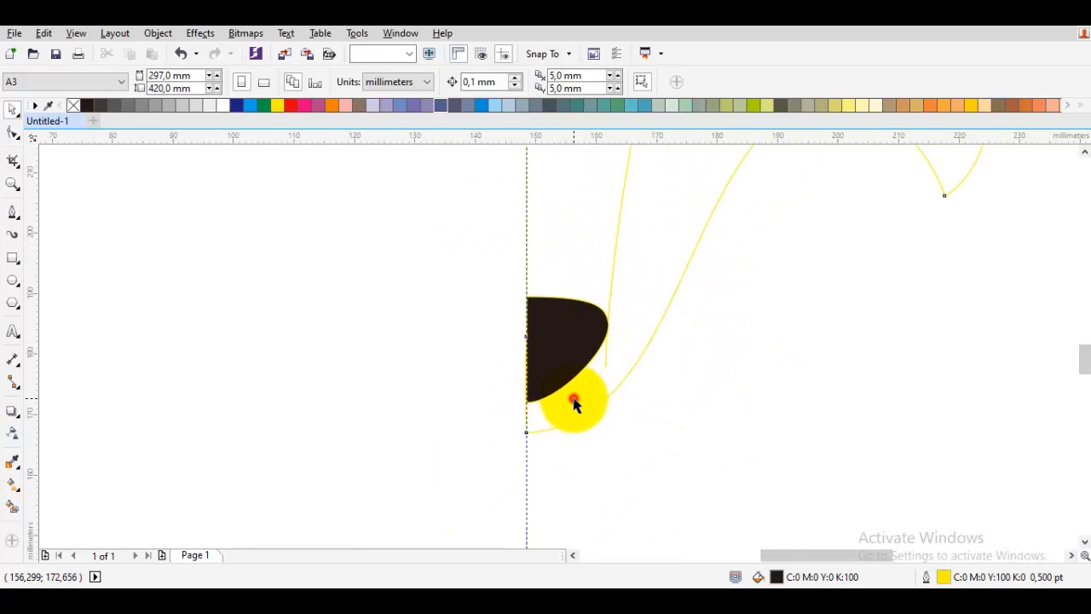
drag(526, 432, 526, 418)
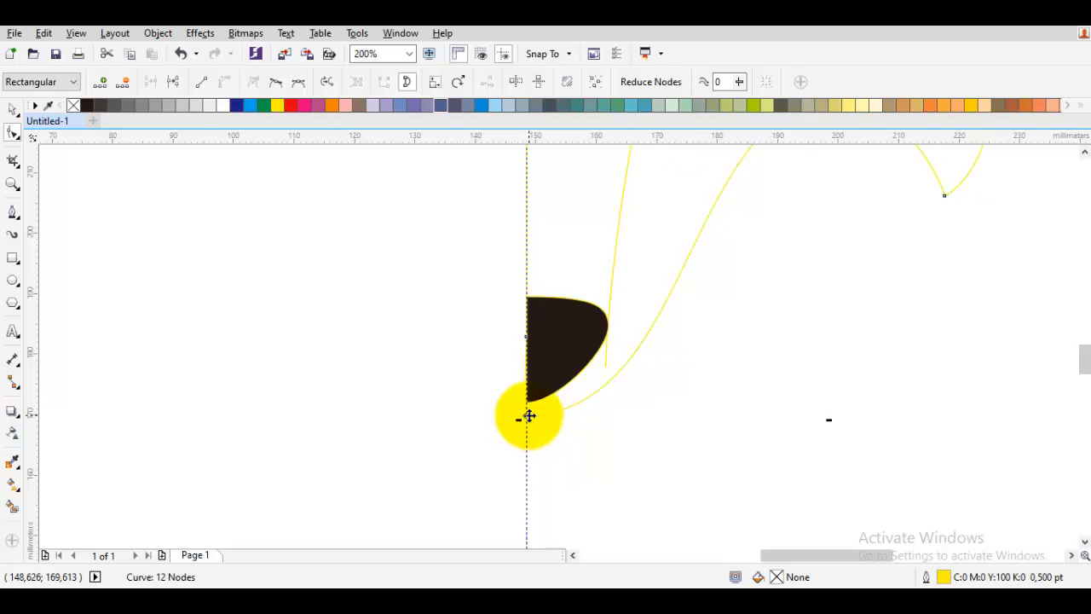
scroll(528, 415, down, 1)
key(space)
click(665, 392)
Give the head outline a red 2 pt outline
drag(676, 375, 675, 402)
key(F4)
scroll(695, 348, down, 1)
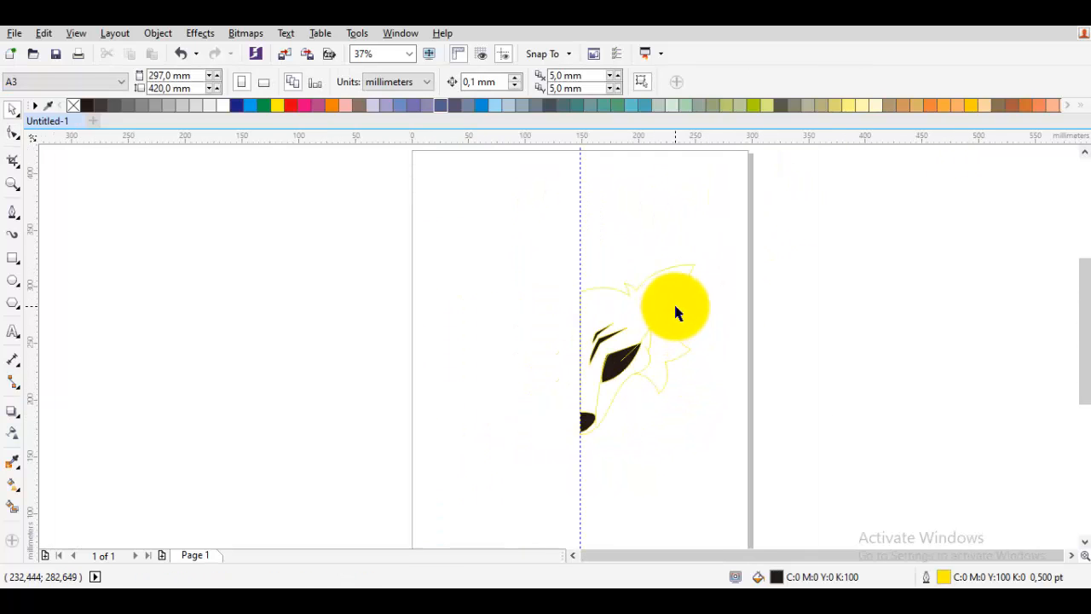
click(674, 311)
scroll(663, 333, up, 1)
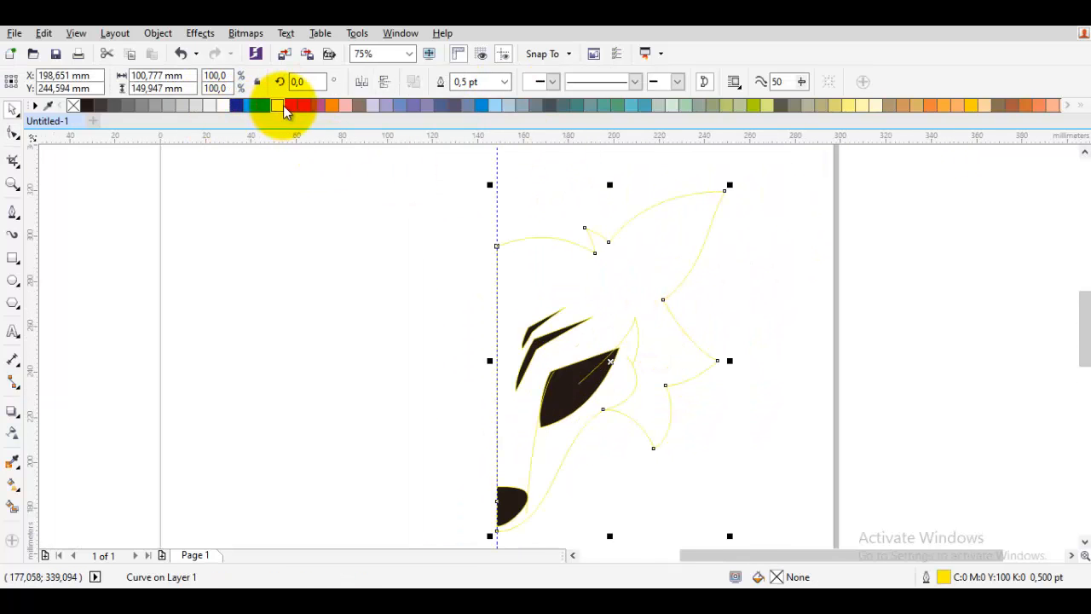
right_click(324, 103)
click(505, 81)
click(486, 195)
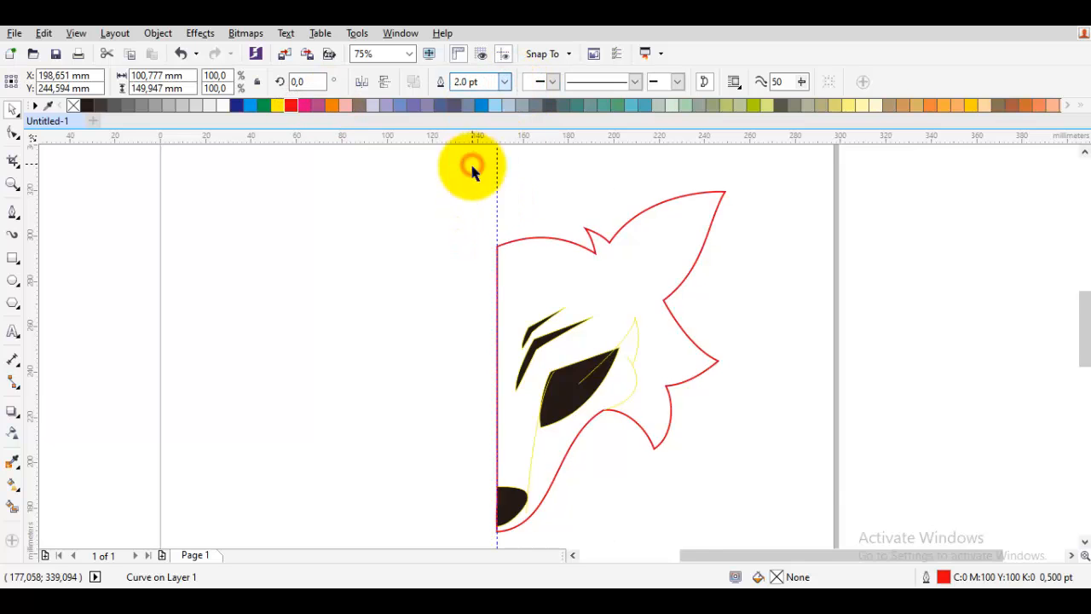
click(421, 230)
Draw a closed inner ear shape inside the ear, with curved upper and inner edges and a straight outer edge
drag(631, 310, 621, 302)
scroll(501, 278, up, 1)
key(space)
drag(590, 211, 545, 221)
click(575, 341)
click(639, 212)
Draw a thin, closed, curved sliver about 13 by 11 mm across the inner ear shape's outer upper corner
scroll(628, 231, up, 3)
scroll(662, 244, down, 2)
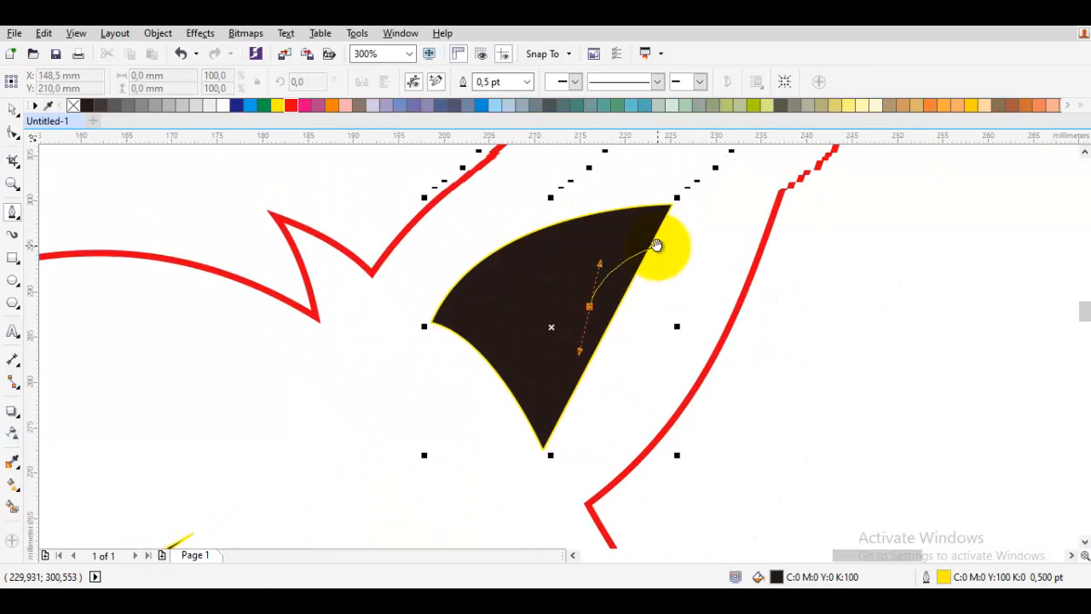
click(666, 209)
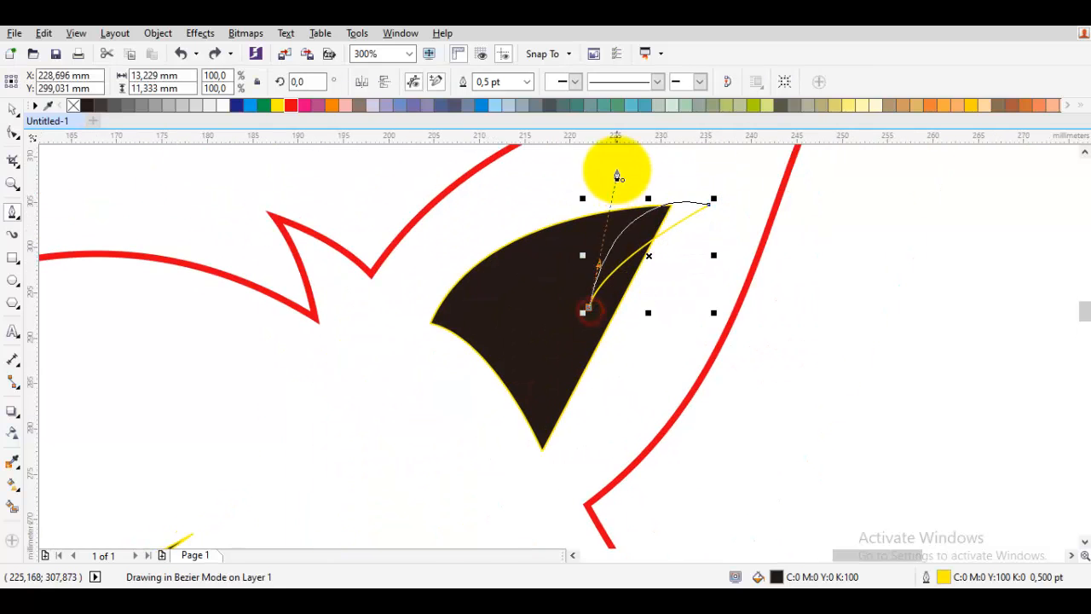
drag(618, 176, 614, 169)
Reshape the sliver by extending its tip further past the inner ear's corner and adjusting its base and upper curve
key(F10)
drag(708, 204, 724, 193)
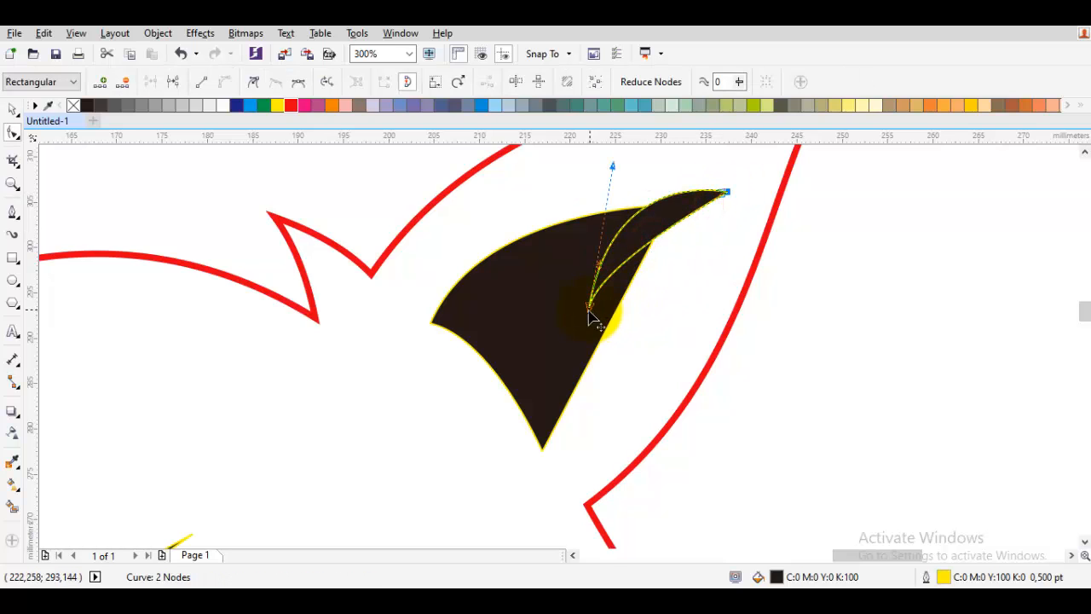
drag(624, 155, 624, 195)
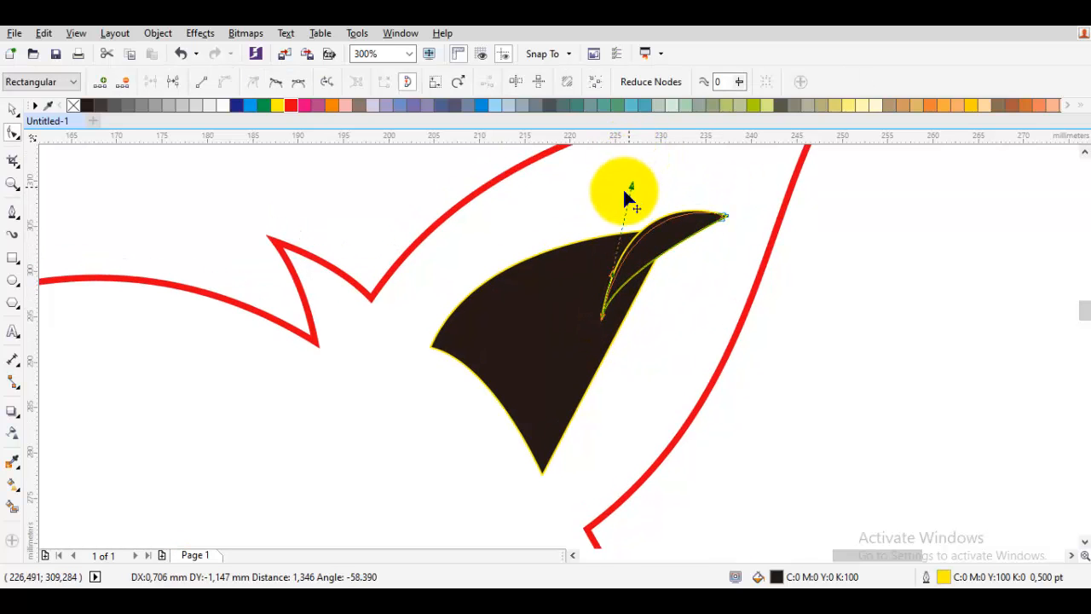
drag(620, 270, 622, 271)
Cut the sliver out of the inner ear shape with Back Minus Front
key(space)
shift+click(563, 287)
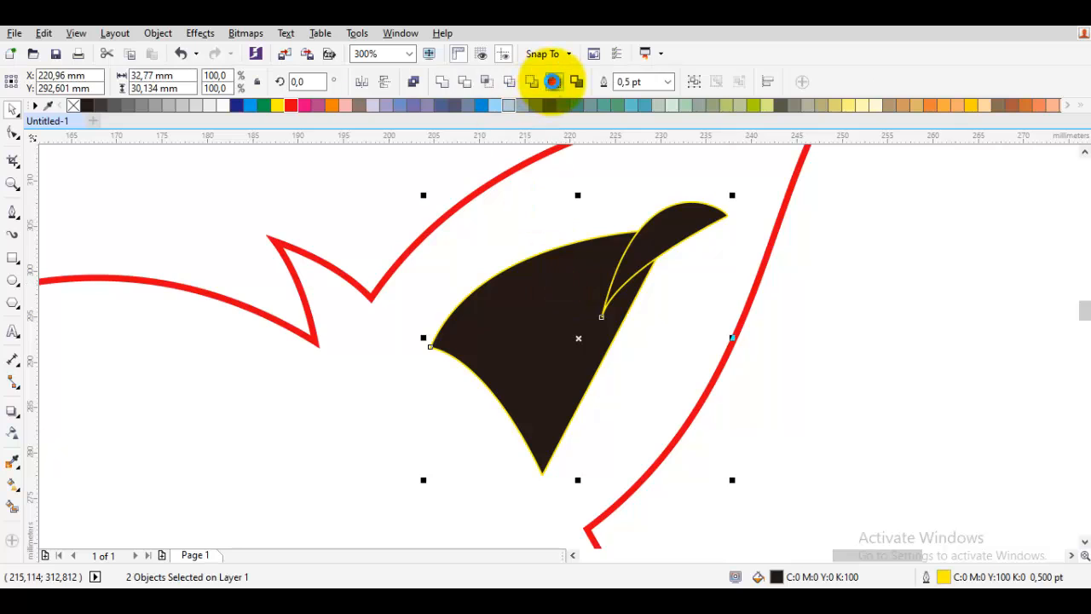
click(555, 81)
key(Escape)
Draw a closed jagged fur-cut shape about 15 by 19 mm over the inner ear shape's lower inner edge
scroll(585, 290, up, 1)
key(F5)
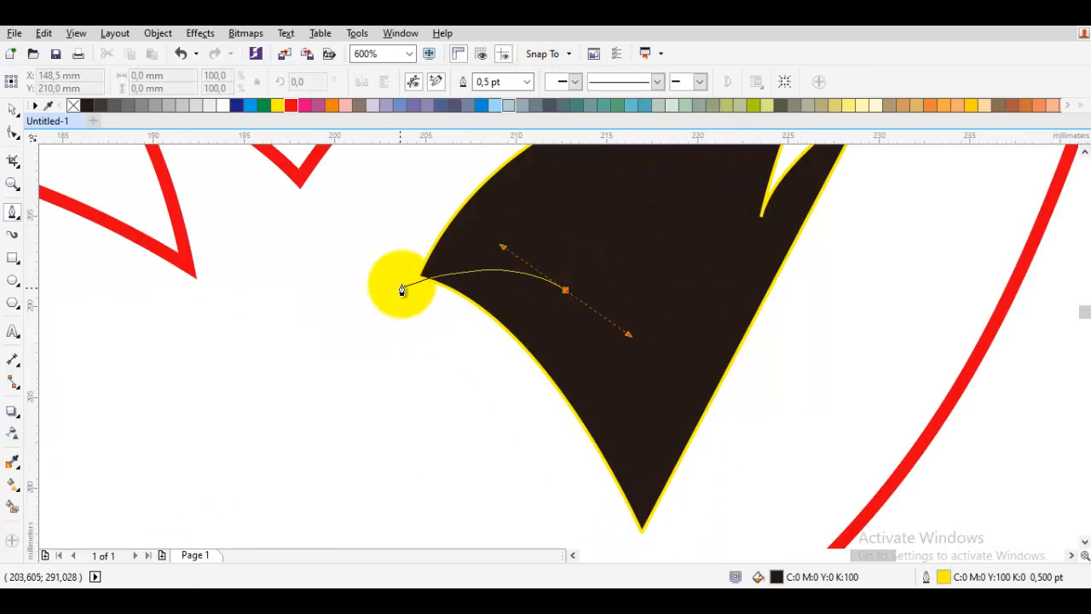
click(401, 285)
drag(475, 412, 448, 323)
drag(640, 500, 591, 405)
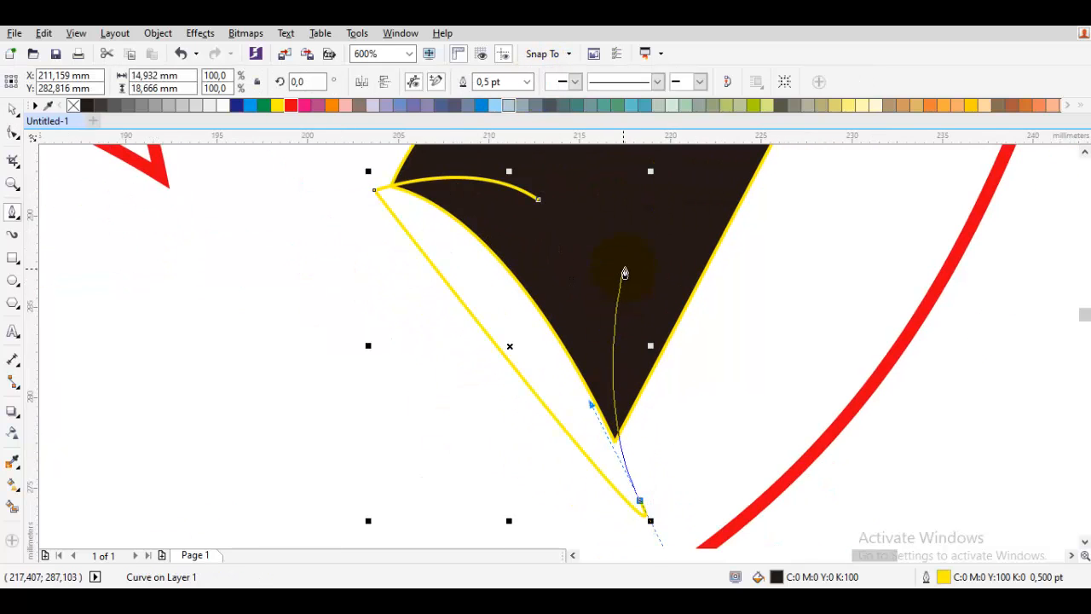
drag(488, 250, 487, 251)
key(space)
shift+click(633, 210)
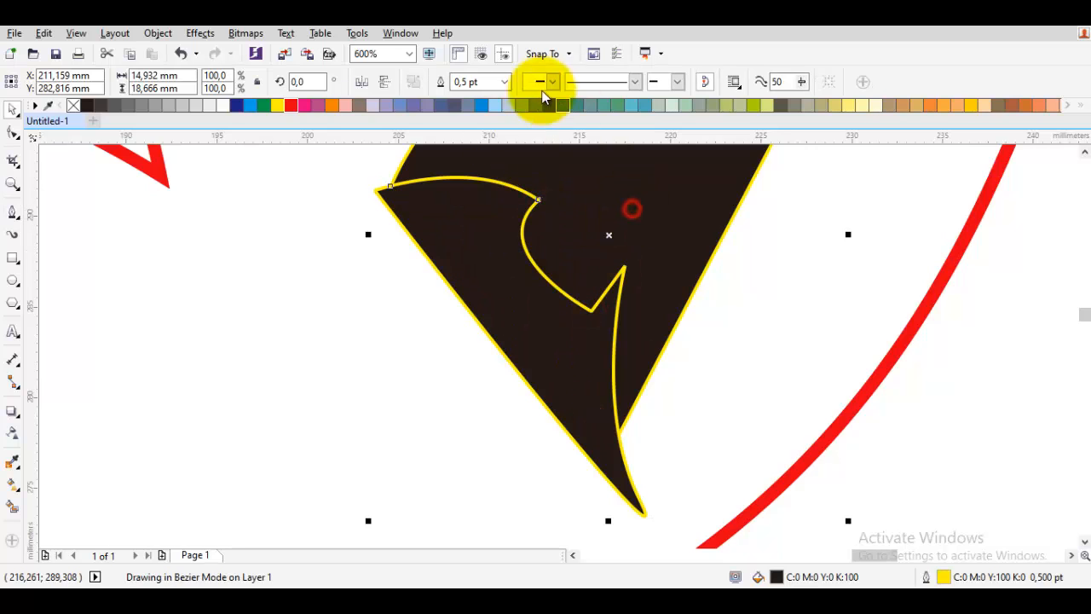
click(541, 84)
key(ctrl+z)
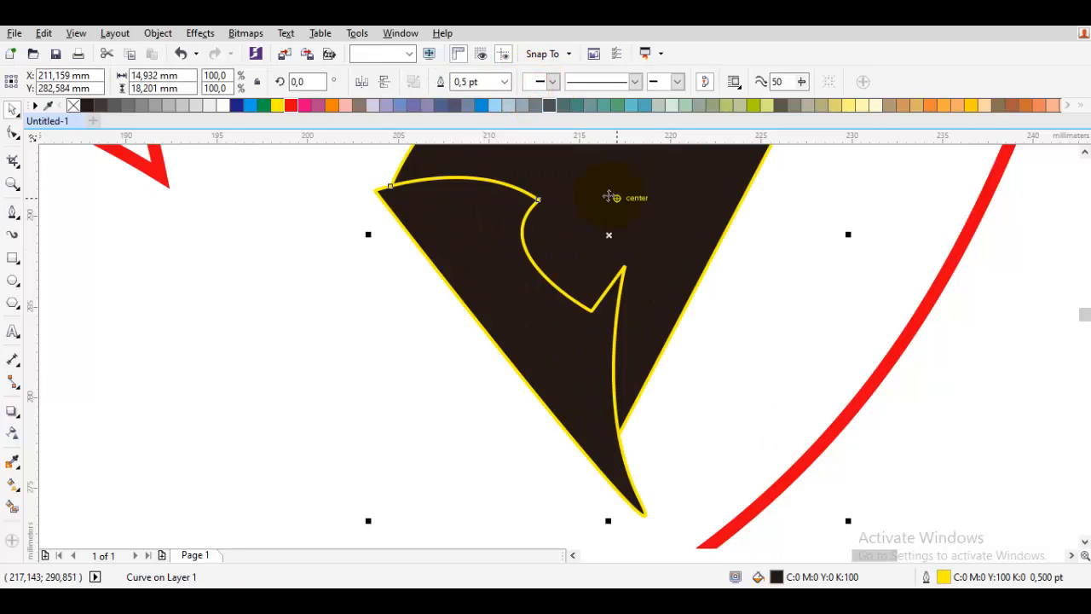
Trim the inner ear shape with the jagged fur-cut shape and delete the cutting shape
key(Escape)
click(463, 225)
shift+click(581, 226)
click(463, 83)
click(490, 219)
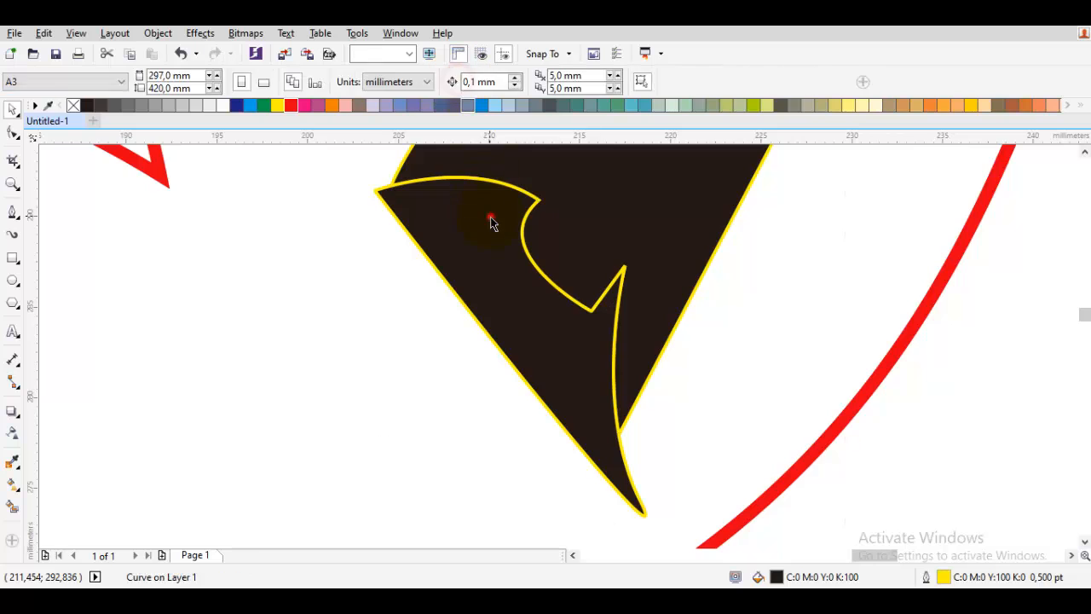
drag(564, 231, 541, 333)
key(Delete)
Convert all segments of the trimmed inner ear shape to editable curves
click(550, 340)
key(F10)
scroll(550, 341, down, 2)
scroll(550, 352, up, 2)
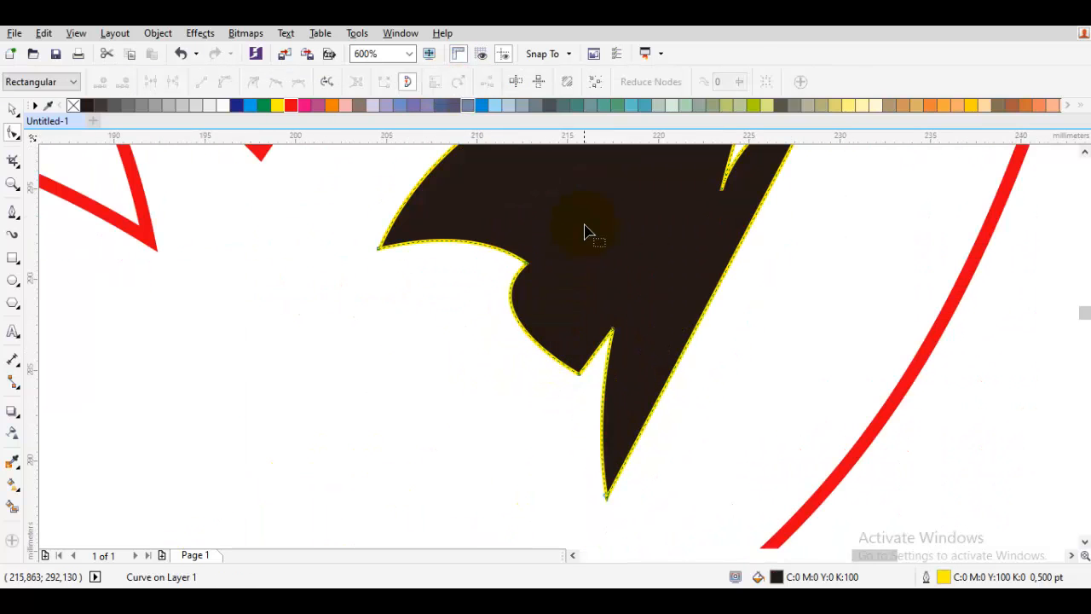
key(ctrl+a)
right_click(584, 222)
click(619, 313)
right_click(594, 243)
click(637, 313)
click(589, 258)
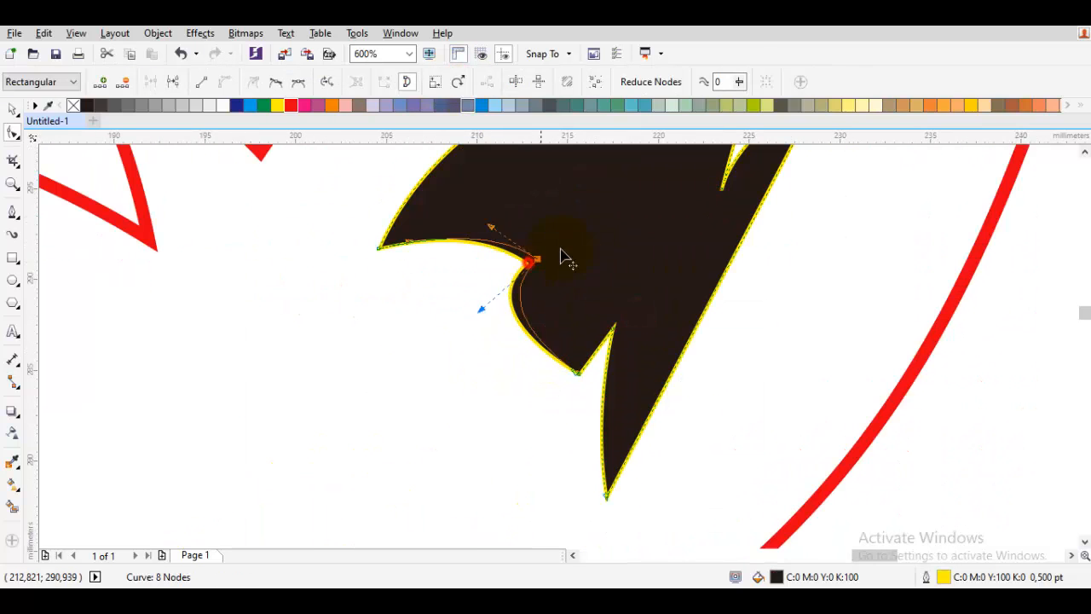
Reshape the inner ear's lower inner edge into deeper notches and a longer, pointed, curved fur tuft
drag(563, 256, 538, 210)
drag(577, 372, 562, 432)
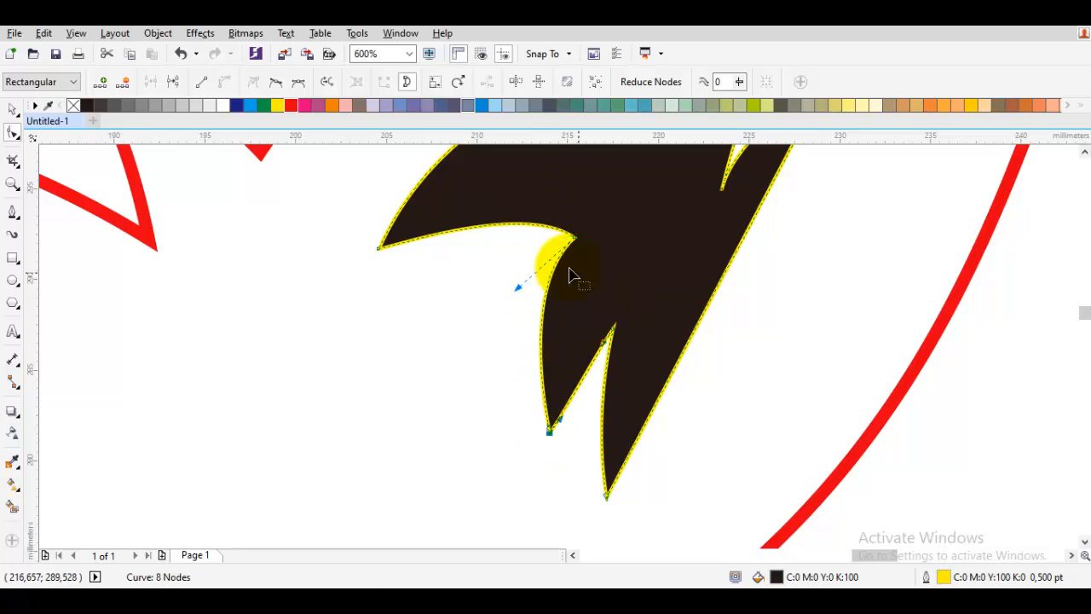
drag(554, 235, 546, 226)
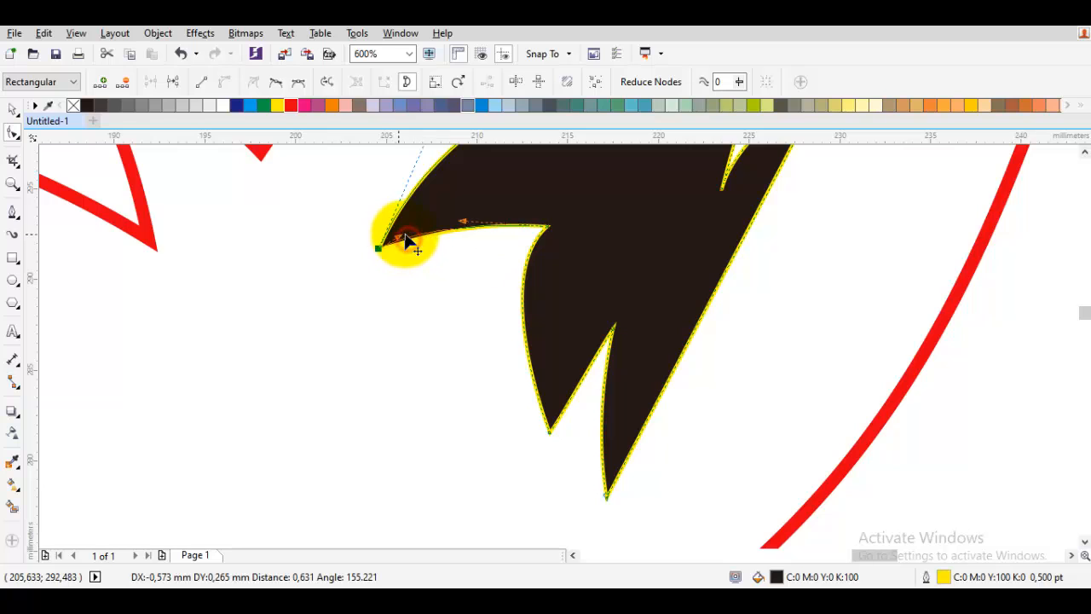
drag(471, 282, 470, 284)
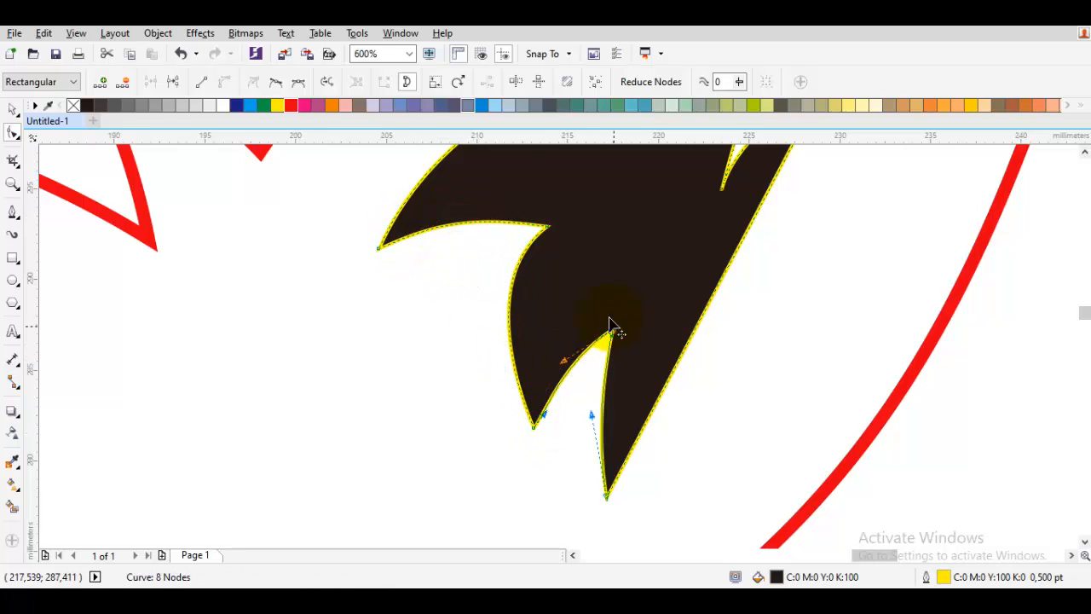
key(space)
scroll(678, 389, down, 2)
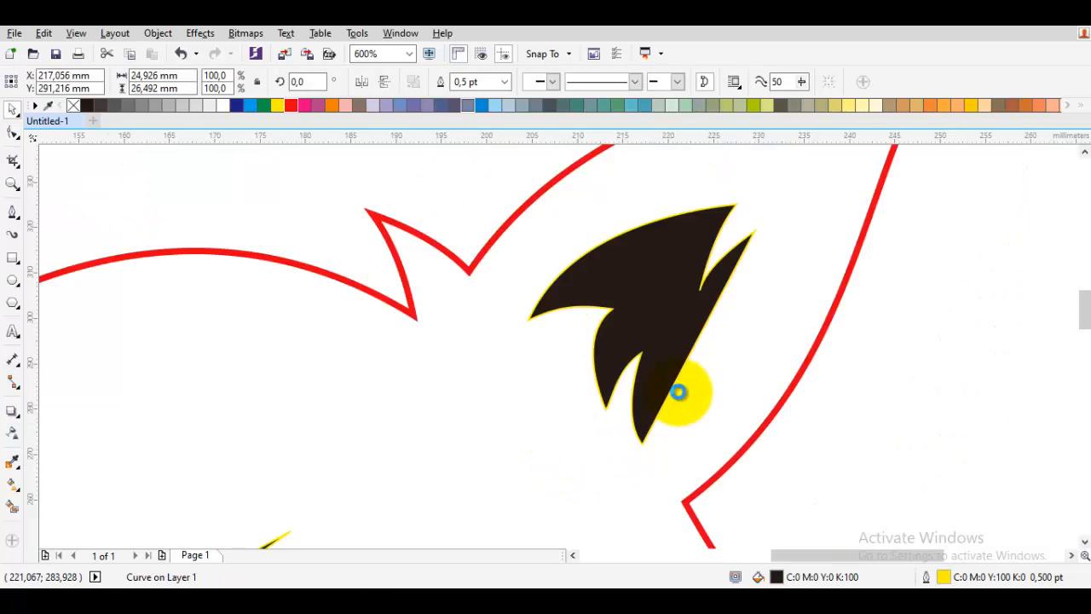
Bow the inner ear's straight outer edge outward and shift its upper tip nodes further toward the ear tip
click(830, 385)
scroll(699, 362, up, 1)
double_click(666, 363)
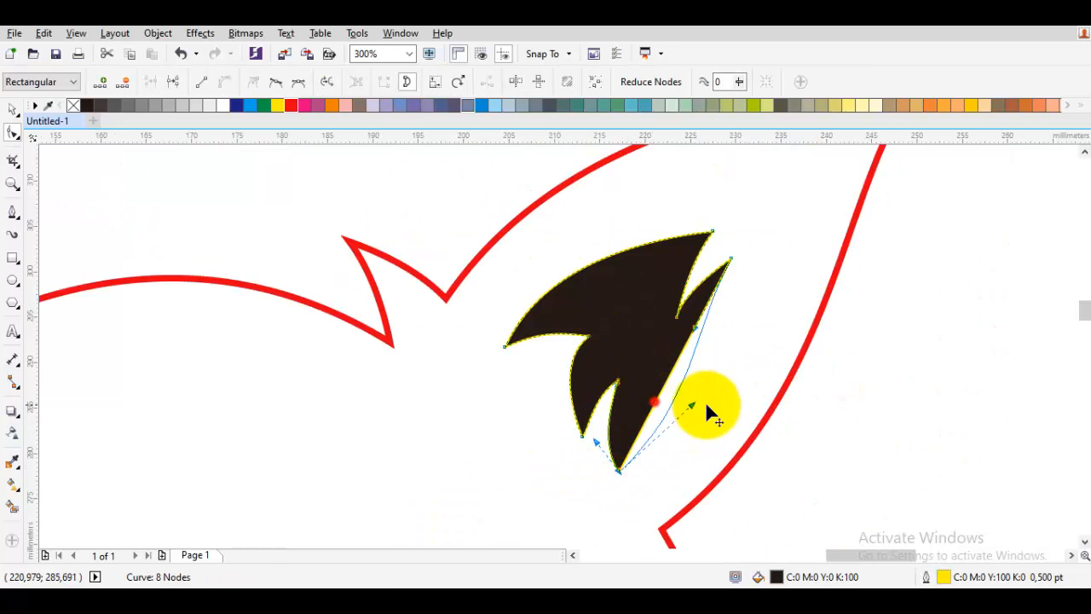
drag(706, 407, 740, 410)
drag(706, 320, 706, 322)
drag(649, 195, 752, 374)
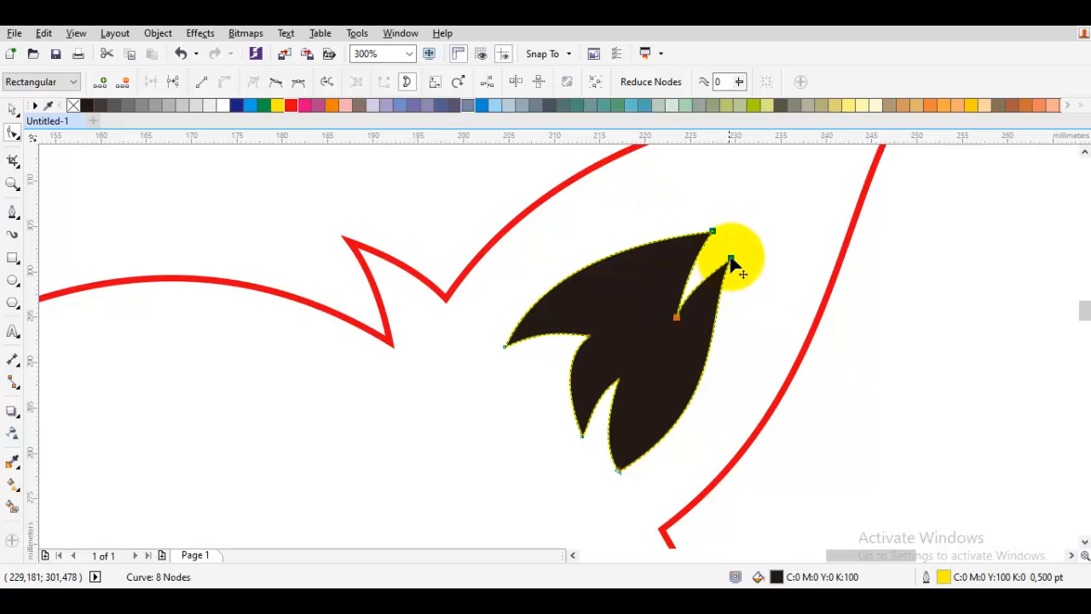
drag(731, 258, 756, 228)
key(space)
Examine the proportions of the half head and the reshaped inner ear within the outline
scroll(770, 288, down, 2)
click(871, 305)
drag(868, 326, 800, 267)
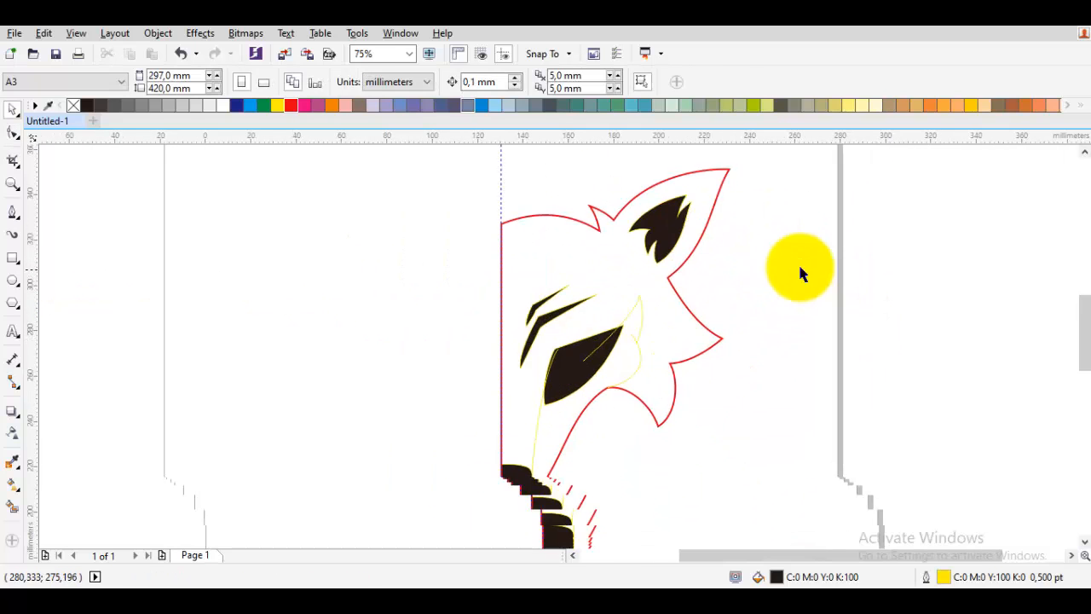
scroll(675, 205, up, 1)
scroll(703, 203, down, 1)
drag(796, 220, 779, 239)
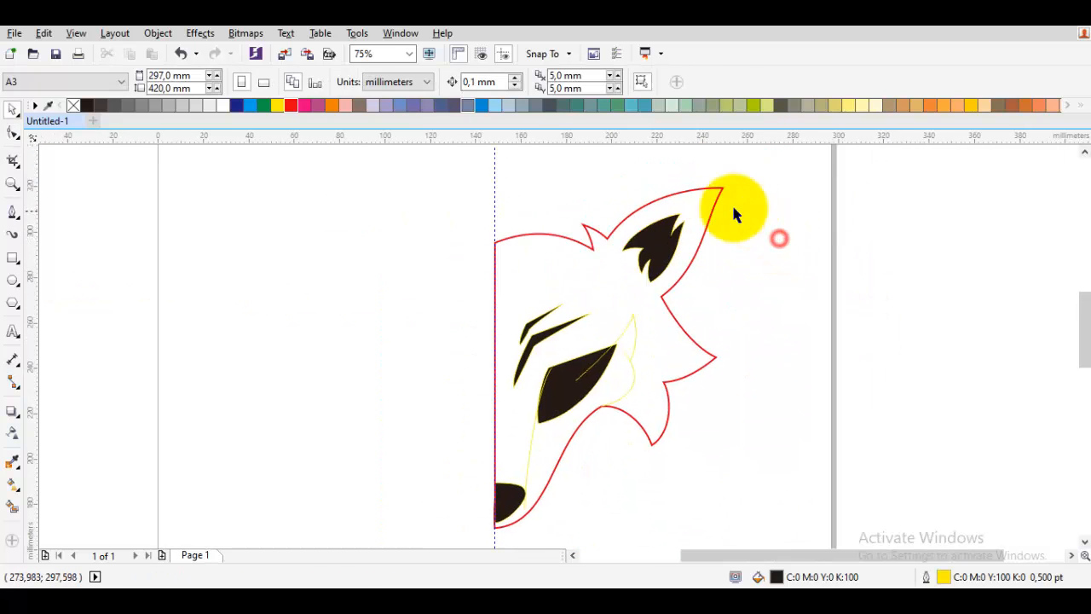
scroll(732, 214, up, 1)
scroll(709, 214, down, 1)
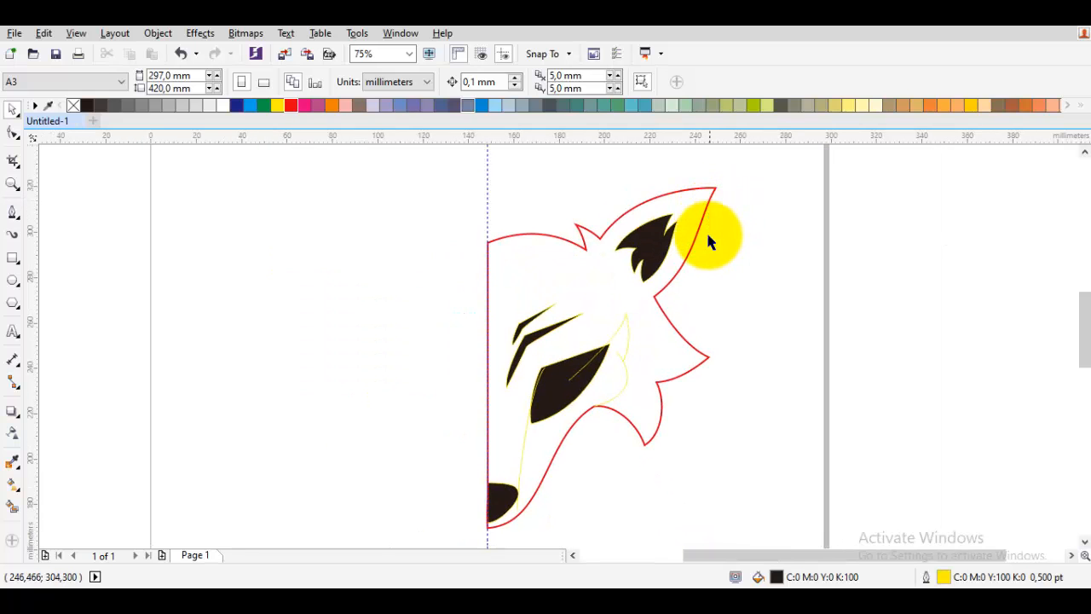
drag(708, 242, 639, 244)
Try mirroring a copy of all the half-head shapes across the vertical centre guideline
double_click(460, 260)
scroll(458, 261, down, 1)
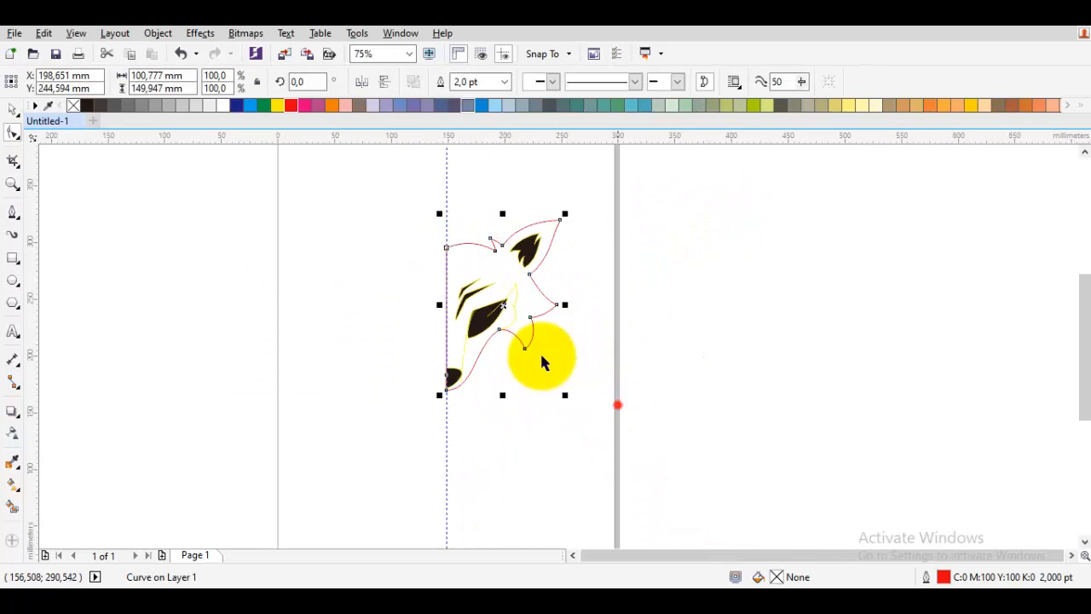
key(space)
drag(616, 404, 389, 170)
drag(526, 305, 446, 279)
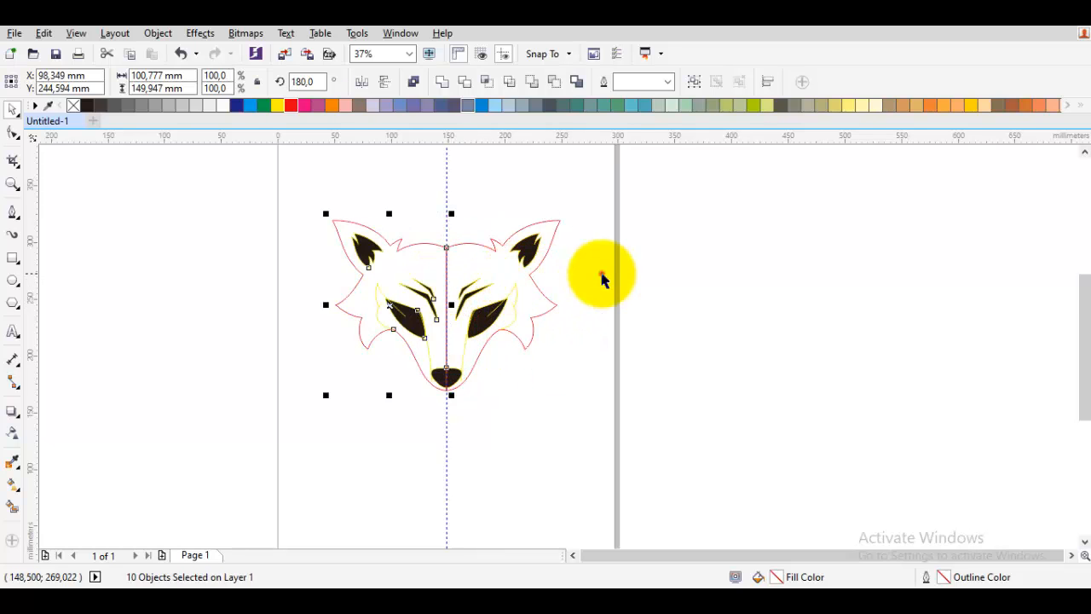
click(602, 273)
scroll(465, 331, up, 1)
key(ctrl+z)
key(ctrl+z)
click(803, 333)
Move the black nose shape straight down the centre guideline by about 14 mm
scroll(479, 296, up, 1)
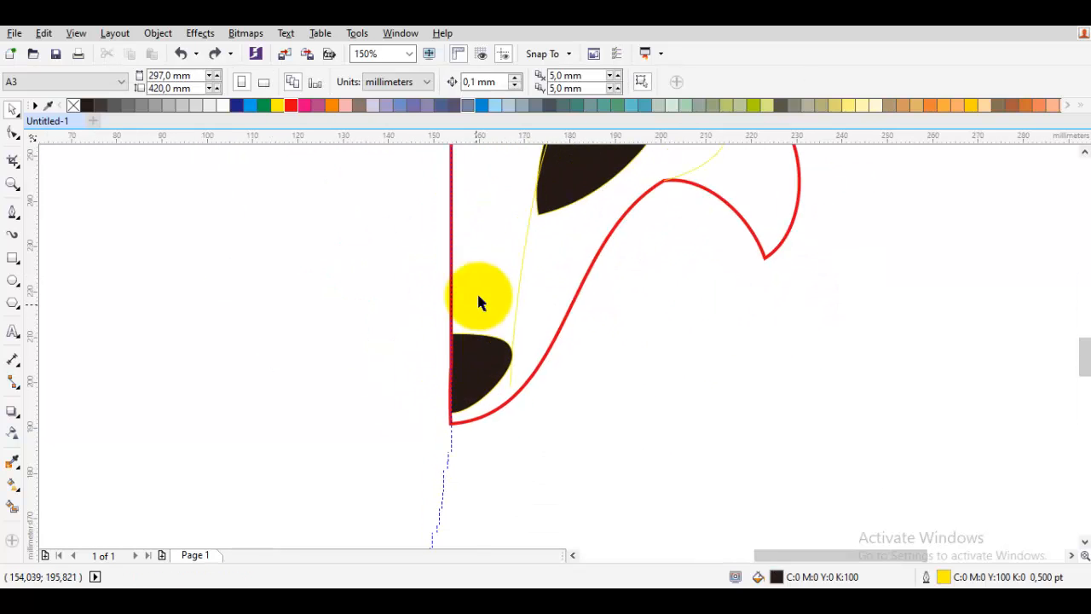
click(485, 277)
scroll(487, 256, up, 1)
drag(485, 253, 472, 318)
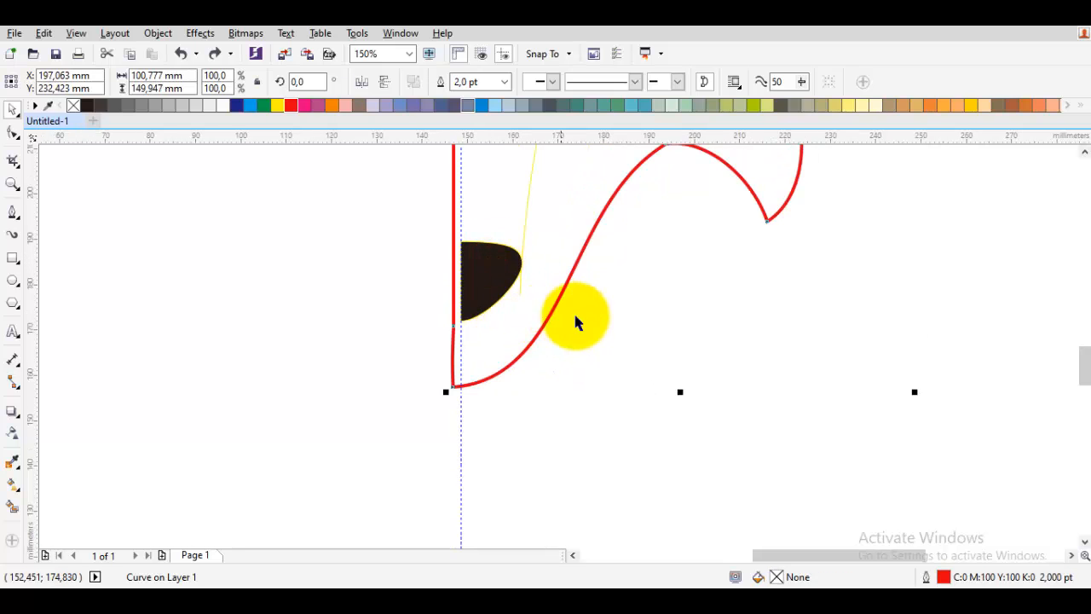
key(ctrl+z)
drag(597, 372, 428, 228)
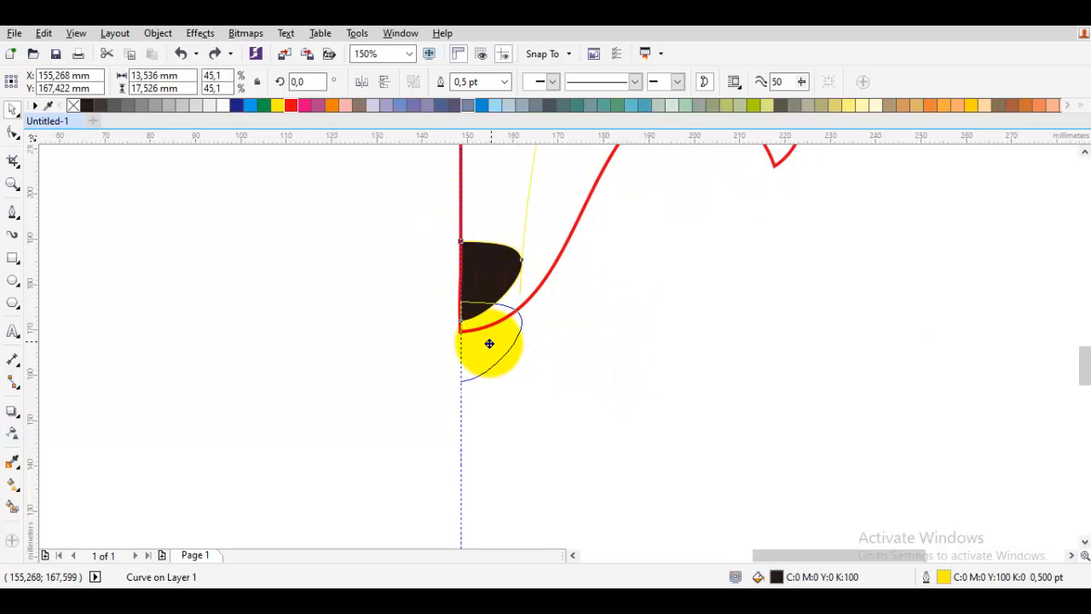
key(Down)
Pull the head outline's lowest node down below the nose, making the outline about 164 mm tall, and curve the muzzle around it
key(F10)
click(556, 255)
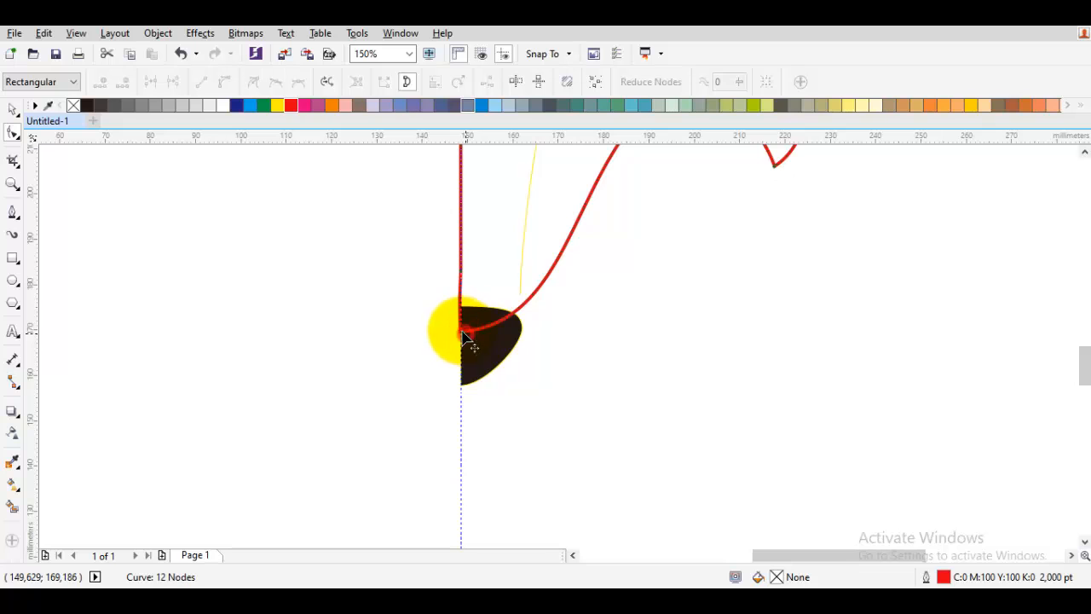
click(463, 333)
drag(463, 339, 460, 397)
mouse_move(578, 389)
mouse_down()
mouse_move(599, 385)
mouse_move(568, 401)
mouse_up()
key(space)
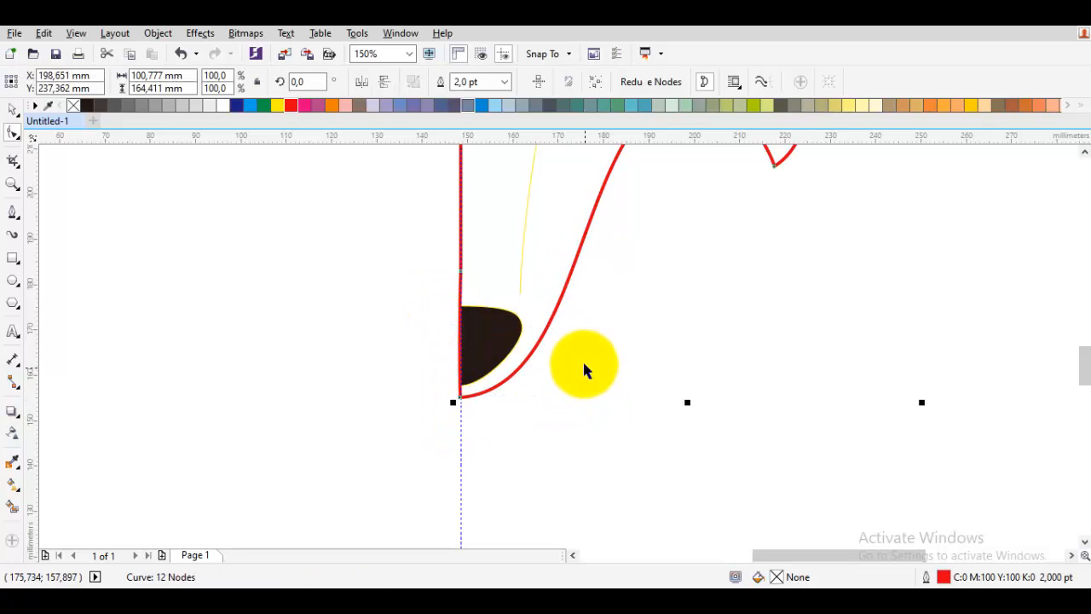
click(610, 346)
Draw a closed, curved, pointed shape about 28 by 23 mm from inside the eye past its outer corner
scroll(609, 345, down, 2)
scroll(586, 315, up, 1)
scroll(586, 315, up, 1)
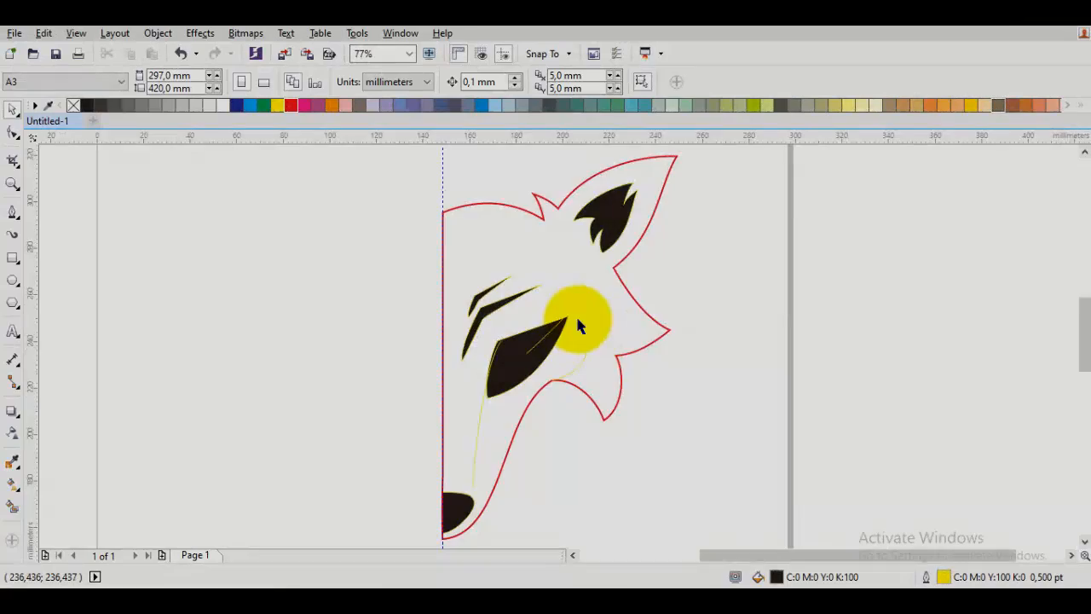
scroll(576, 321, up, 2)
key(space)
drag(505, 378, 678, 393)
key(space)
key(space)
drag(452, 399, 631, 417)
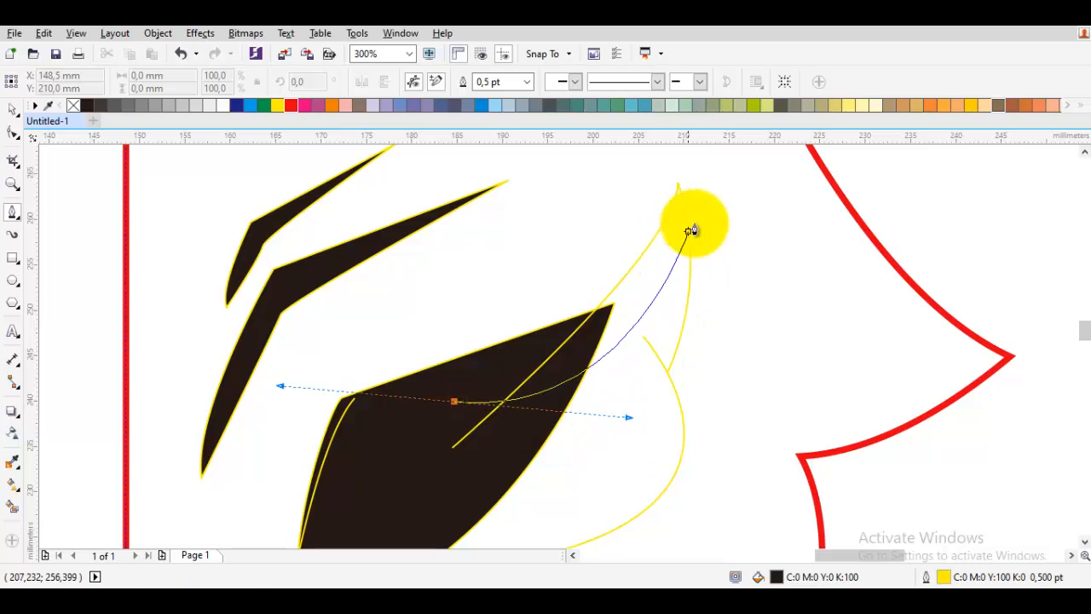
click(702, 193)
drag(506, 368, 432, 391)
click(454, 401)
key(space)
Weld the pointed shape to the eye shape and remove the leftover construction curves on the cheek
shift+click(401, 412)
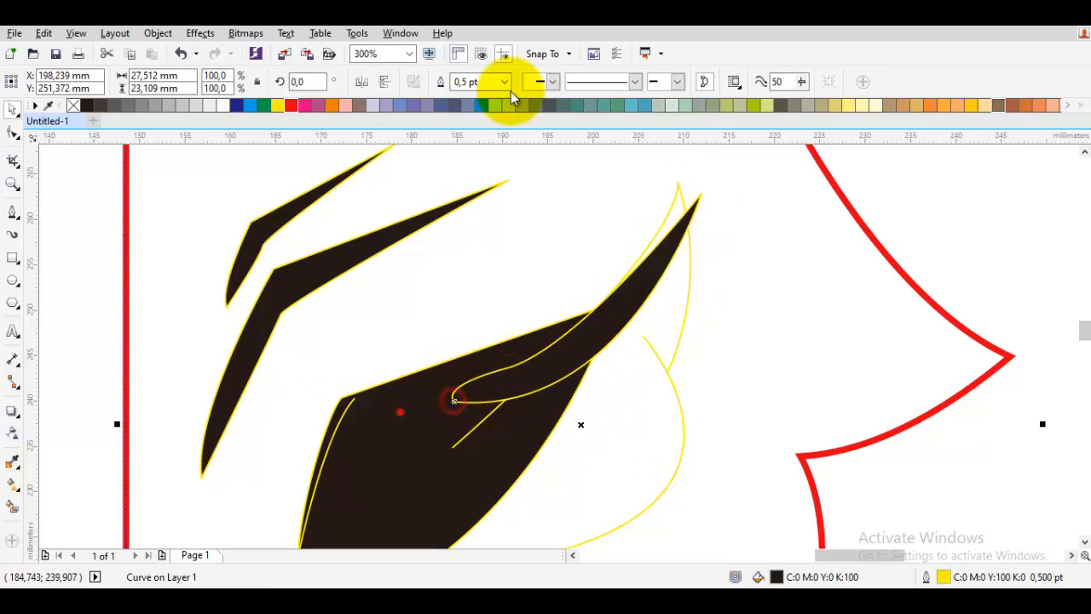
click(439, 83)
click(835, 348)
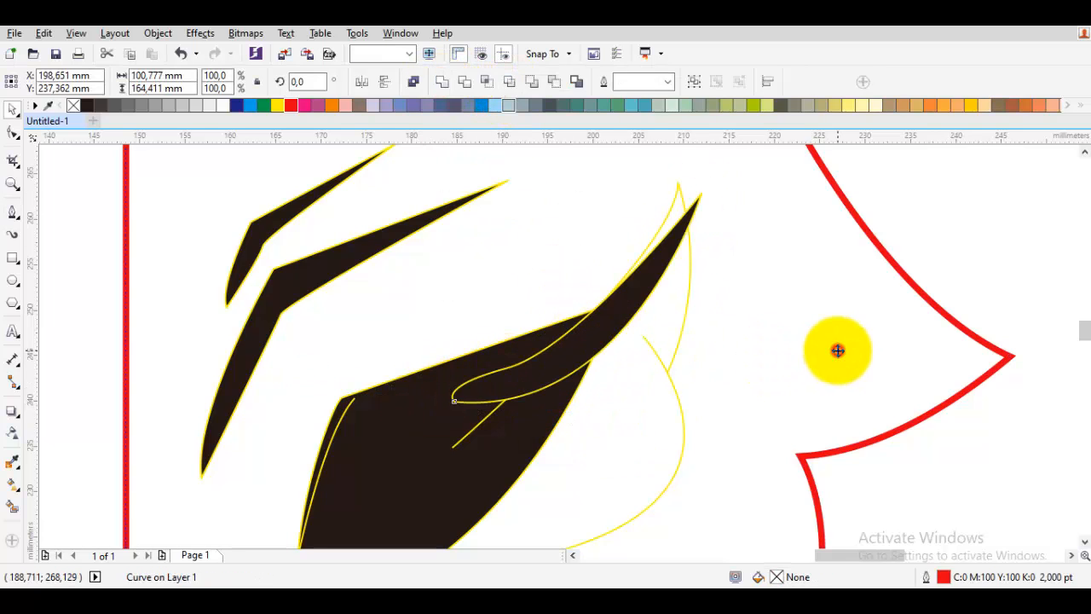
scroll(904, 324, down, 2)
click(926, 310)
scroll(786, 352, up, 2)
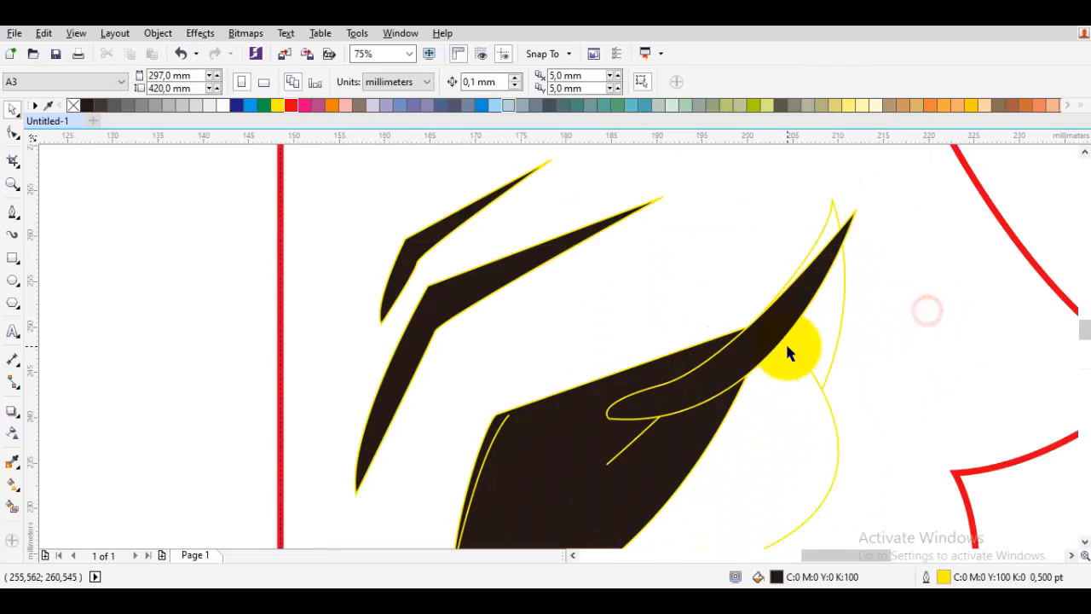
click(774, 341)
shift+click(582, 393)
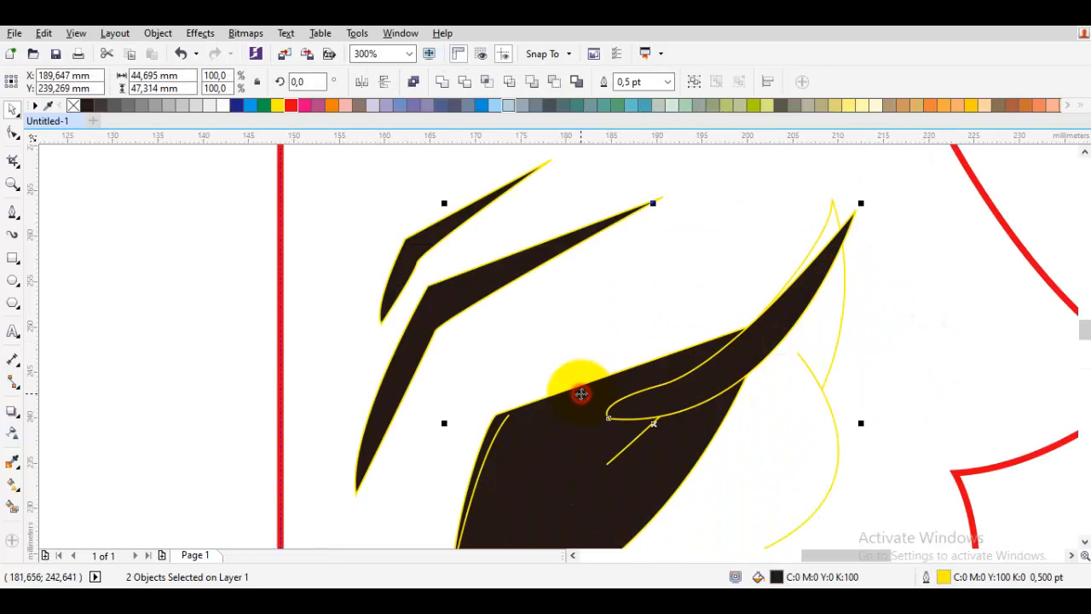
click(430, 82)
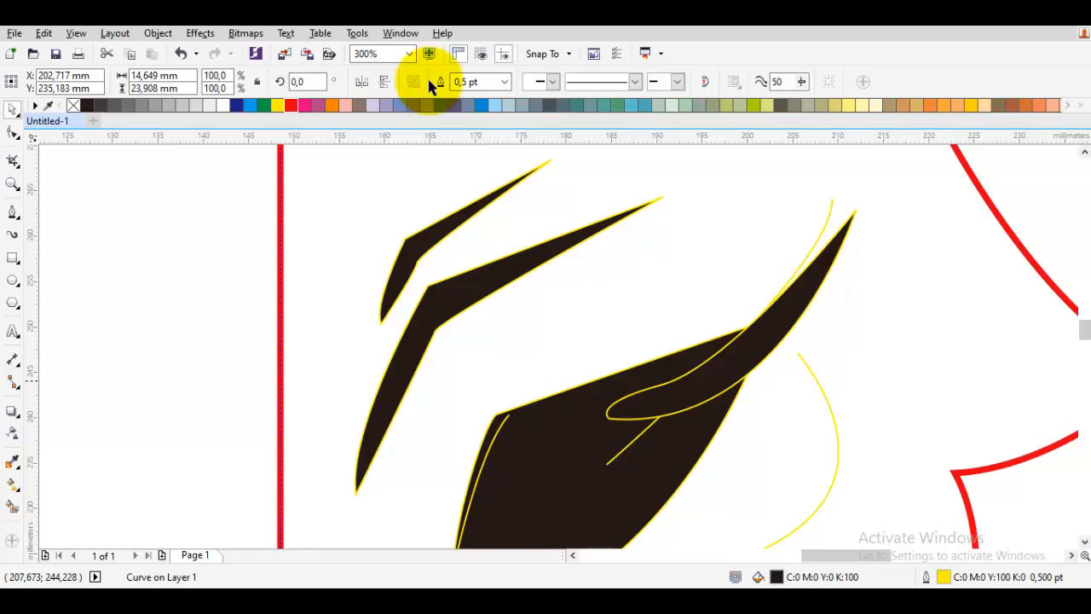
key(ctrl+z)
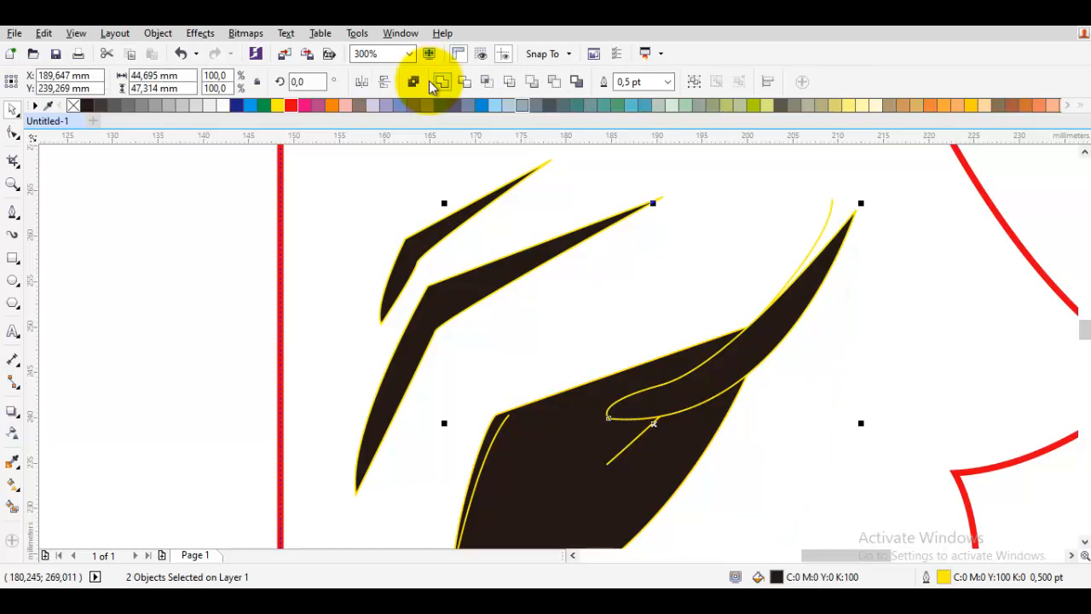
click(431, 82)
Bow the lower edge of the eye's outer tip and delete the junction node along its upper edge
key(F10)
right_click(747, 373)
click(782, 355)
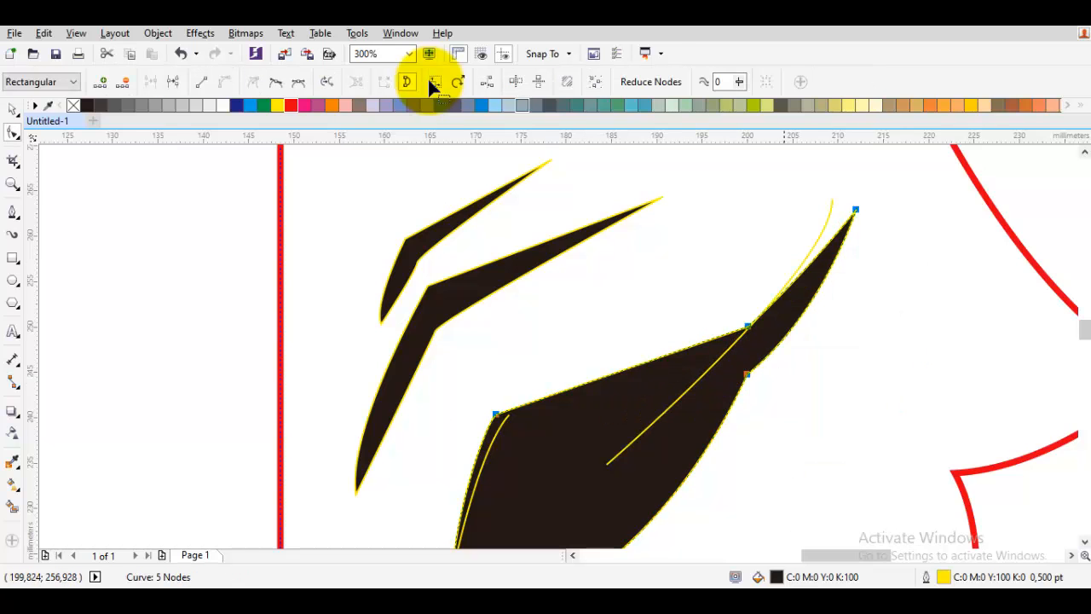
drag(822, 315, 839, 373)
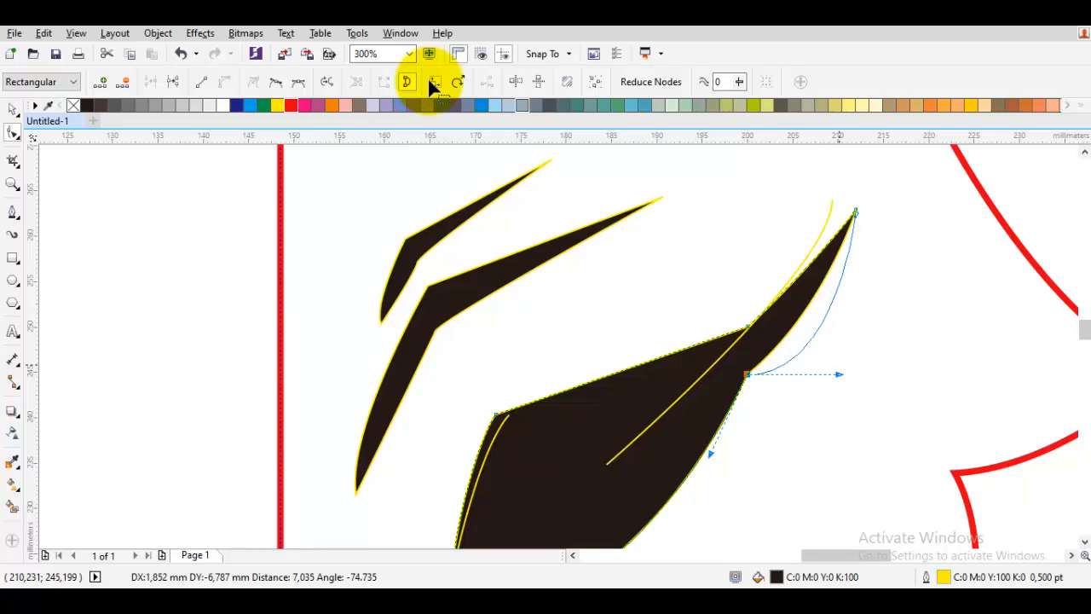
key(Escape)
key(F3)
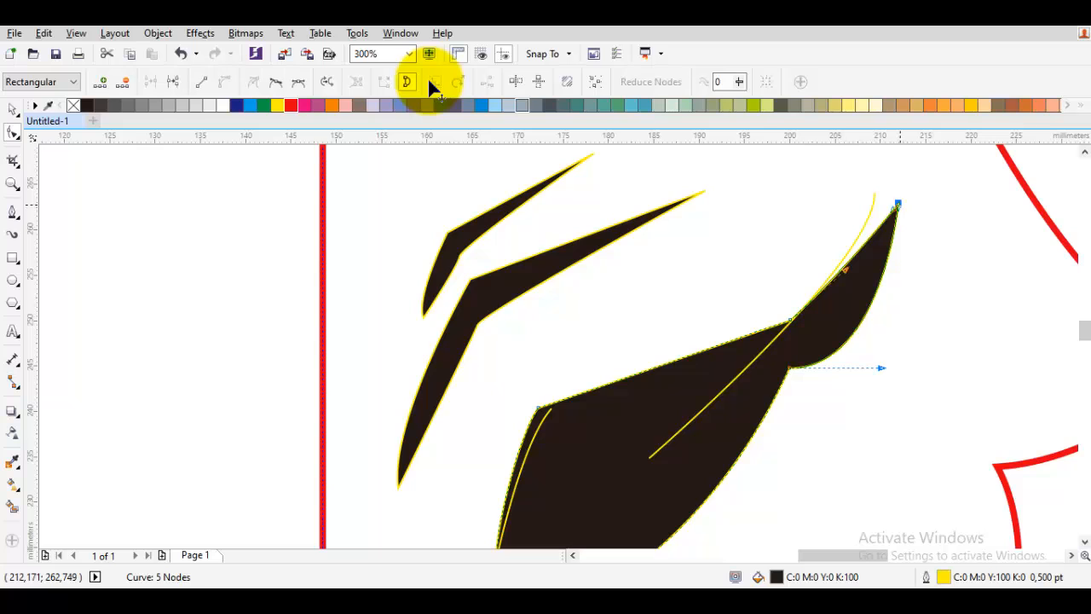
key(Delete)
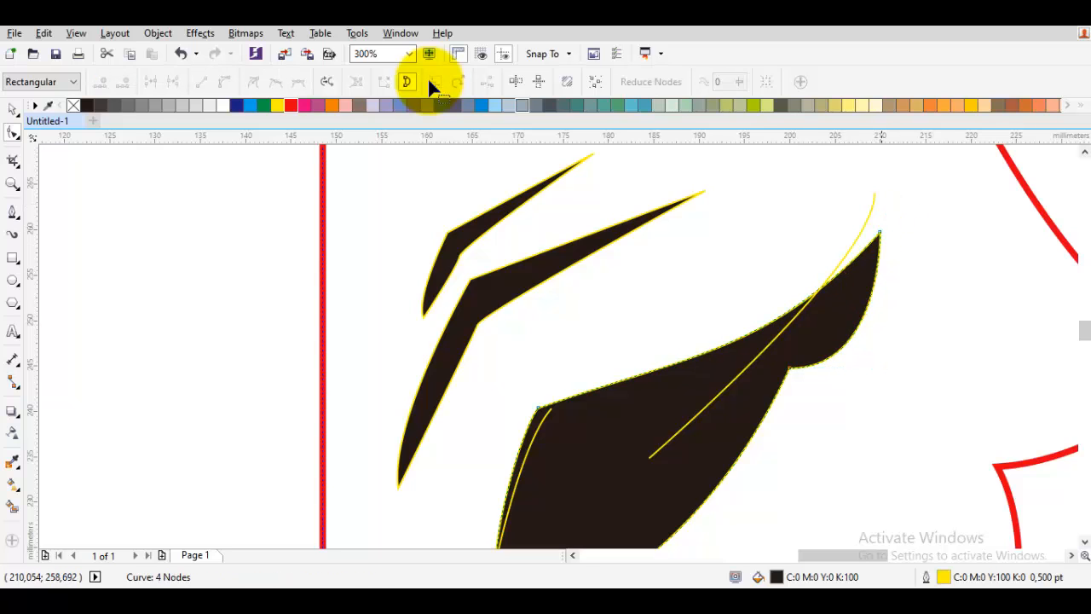
Flatten the curve under the eye's outer tip and round the eye's lower outer edge outward
click(789, 369)
drag(878, 367, 861, 352)
scroll(792, 366, down, 1)
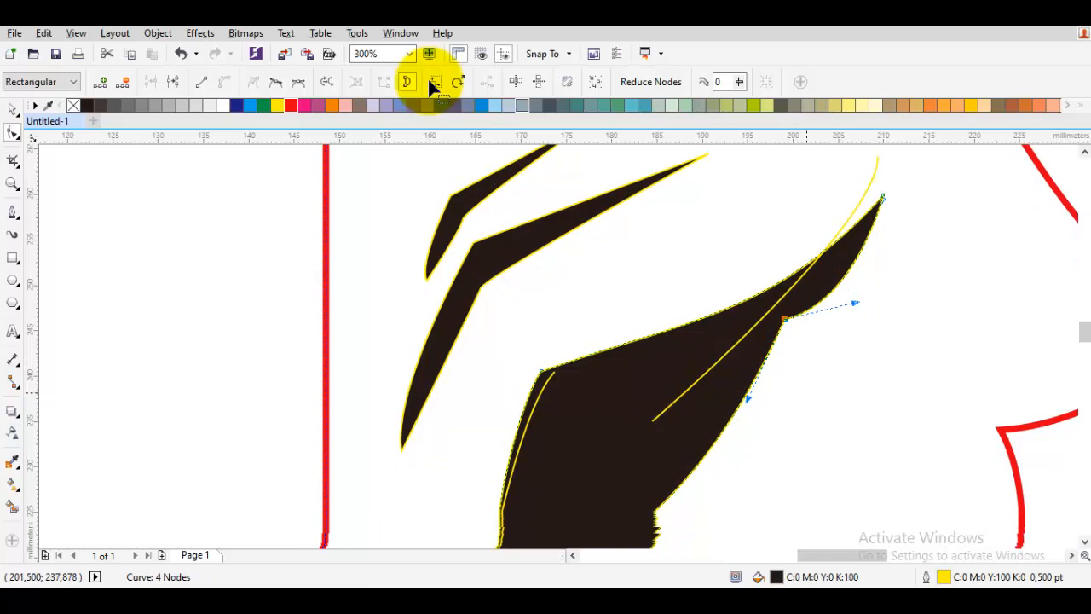
drag(734, 401, 770, 401)
drag(765, 441, 770, 437)
key(space)
scroll(769, 430, down, 2)
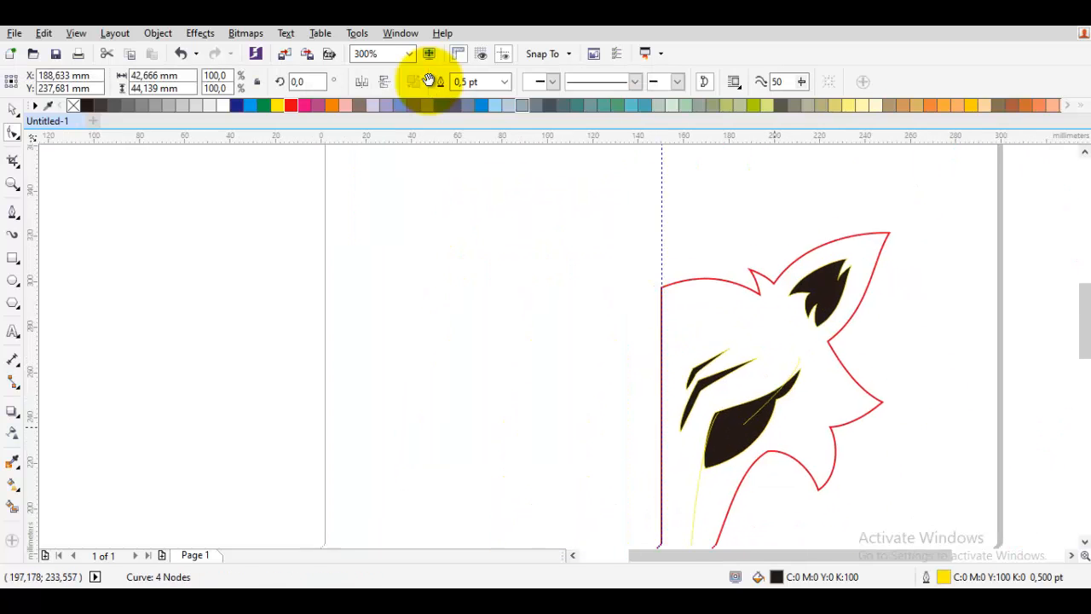
Draw a closed, curved spike about 11 by 39 mm from the eye's inner corner down toward the muzzle and weld it to the eye
key(Escape)
scroll(746, 433, up, 1)
key(p)
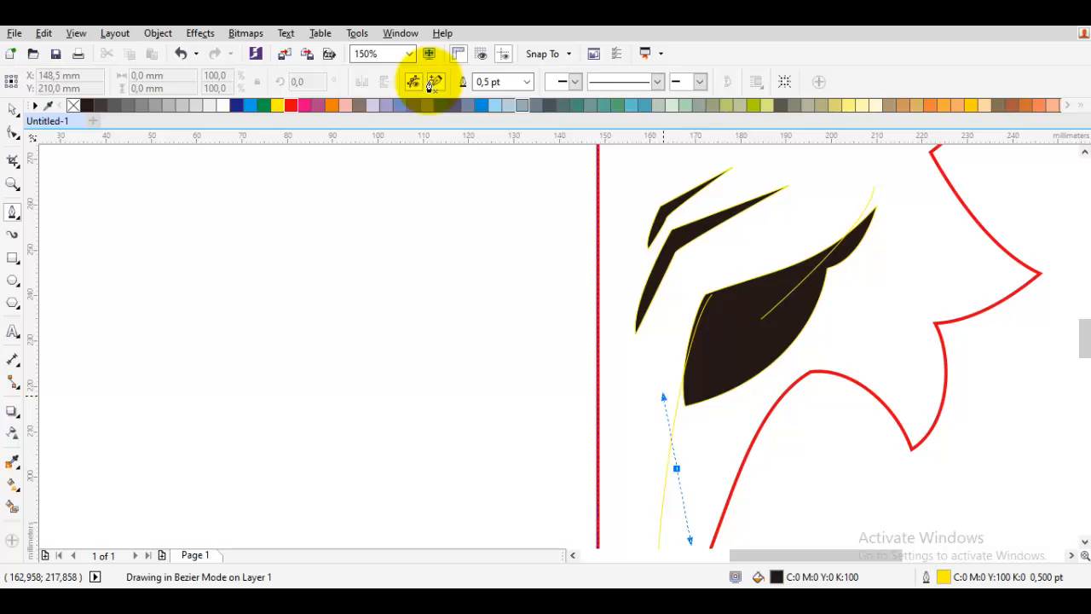
key(Escape)
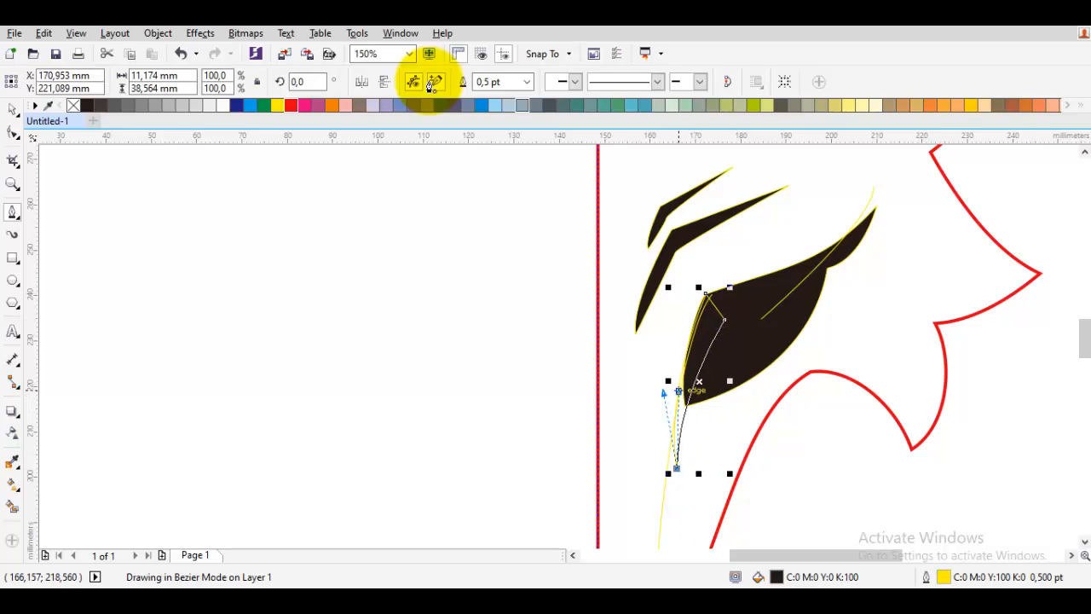
key(space)
shift+click(756, 360)
click(431, 85)
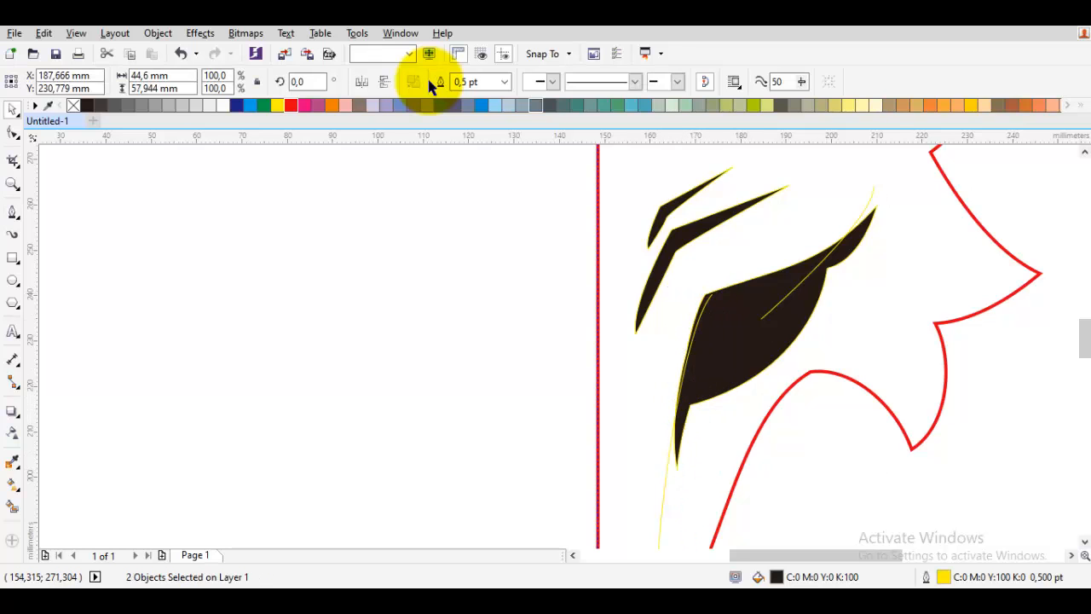
Pull the tip of the eye's lower spike up onto the construction curve and delete the extra node on its inner edge
key(Escape)
scroll(699, 357, down, 2)
scroll(700, 356, up, 2)
double_click(698, 356)
scroll(661, 405, up, 1)
drag(593, 395, 679, 534)
drag(625, 487, 610, 452)
click(647, 323)
double_click(645, 254)
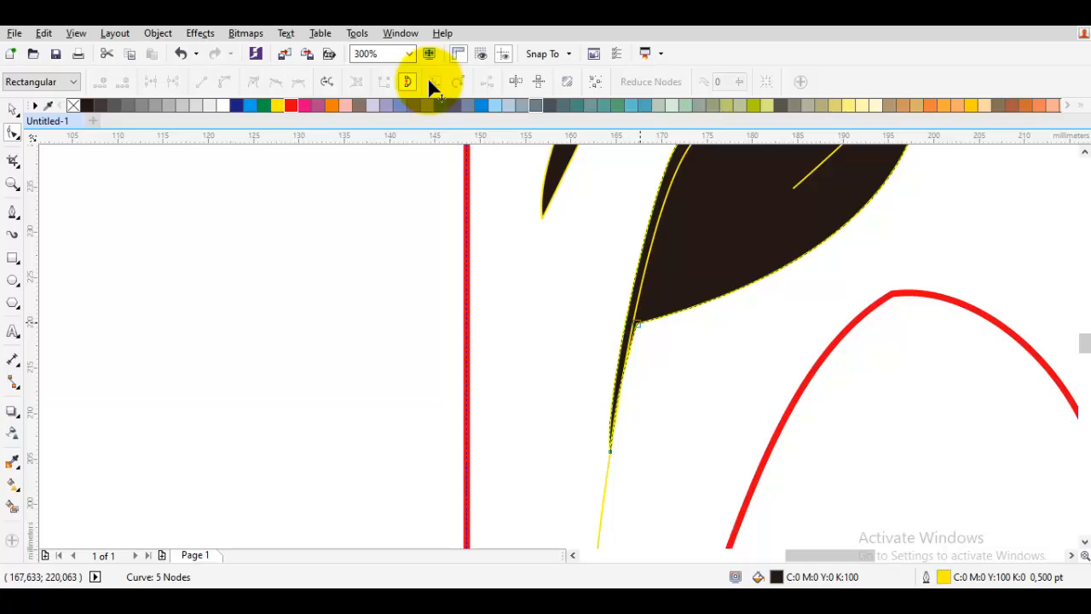
Move the notch between the spike and the eye's lower edge up and outward, and reshape the curves running to the tip
drag(637, 323, 656, 304)
drag(614, 410, 619, 326)
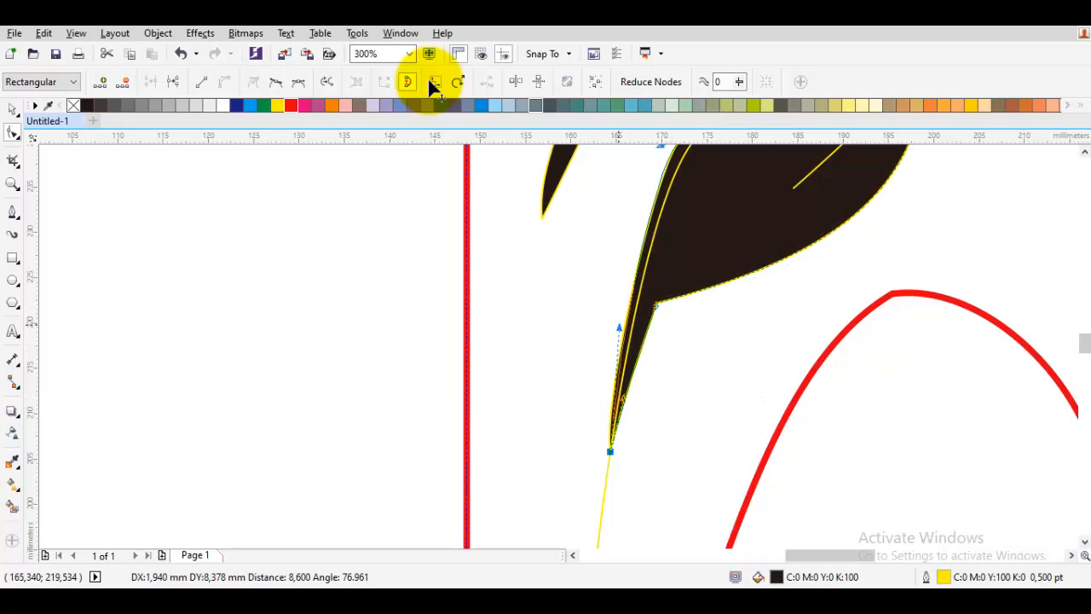
drag(629, 387, 644, 413)
drag(610, 452, 610, 451)
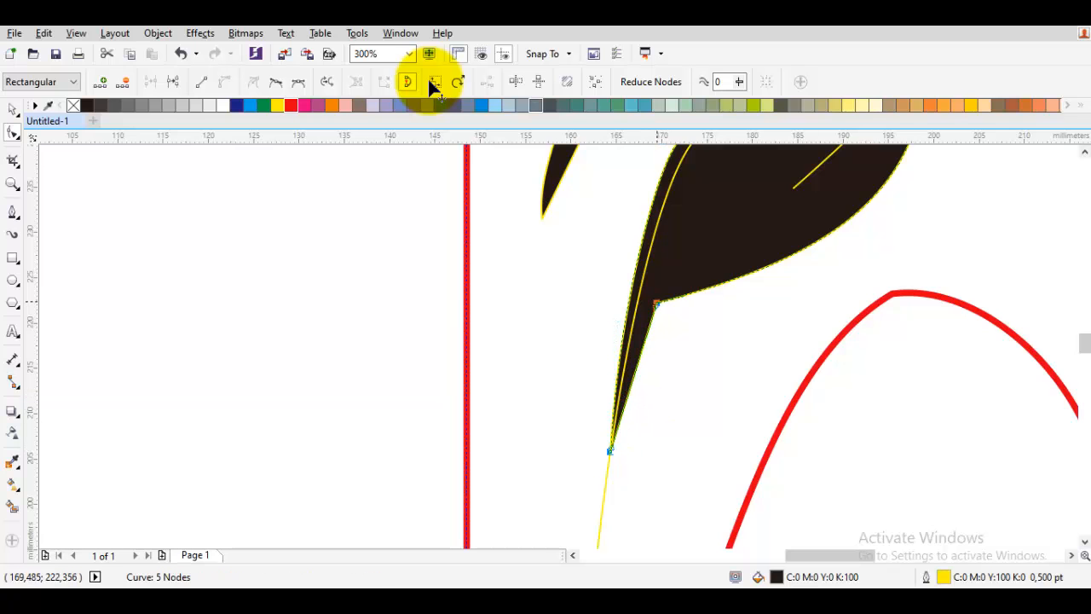
Draw a closed, curved jaw shape about 28 by 46 mm from the nose's lower corner up along the head outline
key(space)
drag(656, 302, 763, 152)
scroll(662, 300, down, 2)
click(953, 322)
scroll(710, 276, up, 1)
scroll(774, 239, down, 2)
scroll(731, 301, up, 3)
key(space)
key(F5)
drag(735, 294, 696, 280)
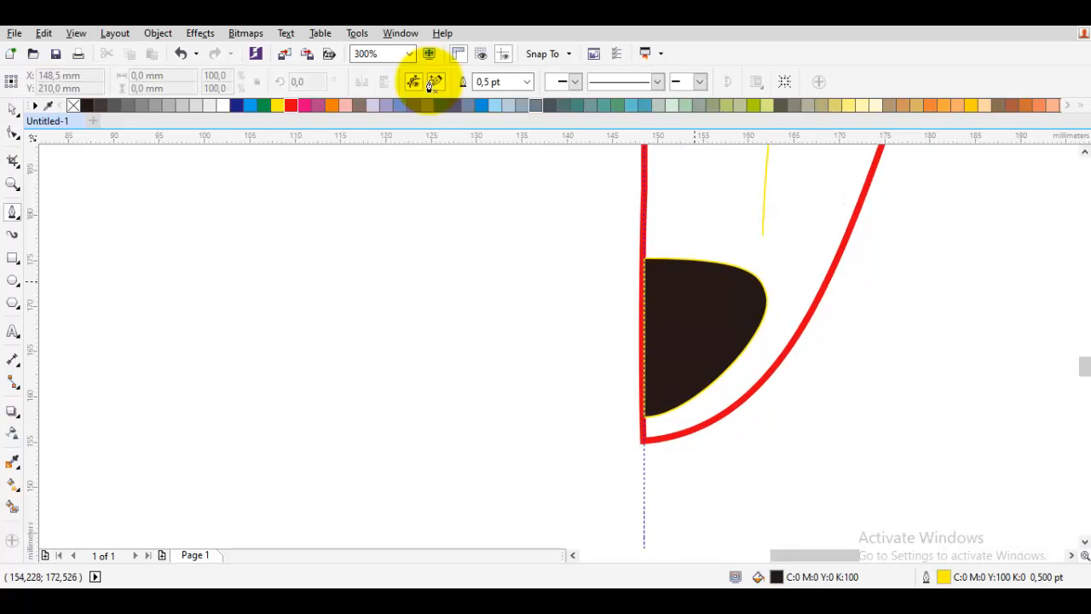
drag(725, 319, 664, 353)
scroll(674, 339, down, 1)
drag(708, 261, 706, 313)
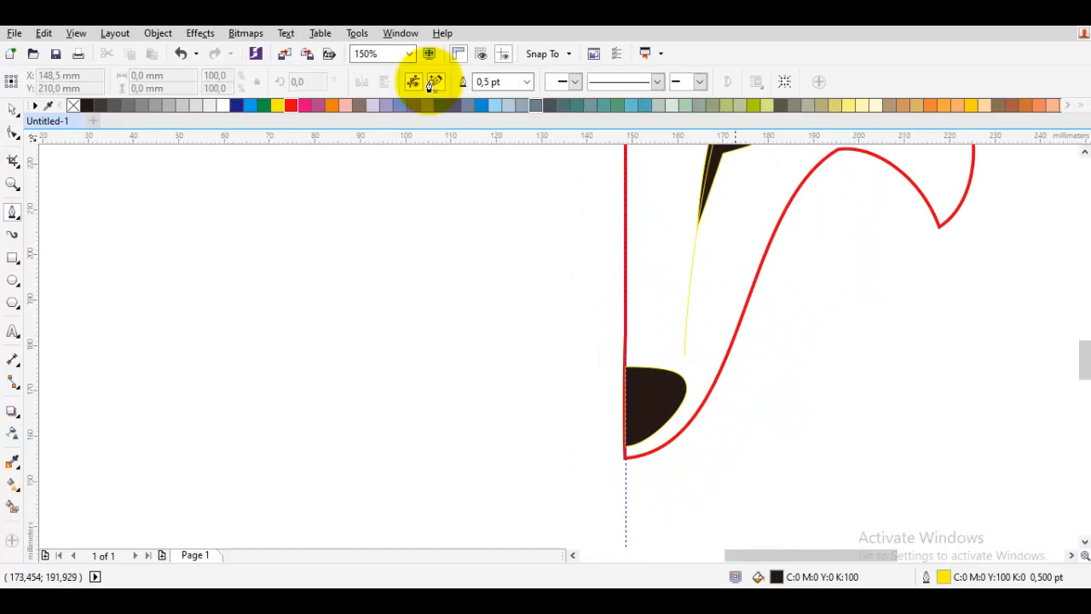
mouse_move(732, 275)
mouse_down()
mouse_move(684, 270)
mouse_move(681, 299)
mouse_up()
key(space)
mouse_move(587, 419)
mouse_down()
mouse_move(610, 402)
mouse_move(583, 404)
mouse_up()
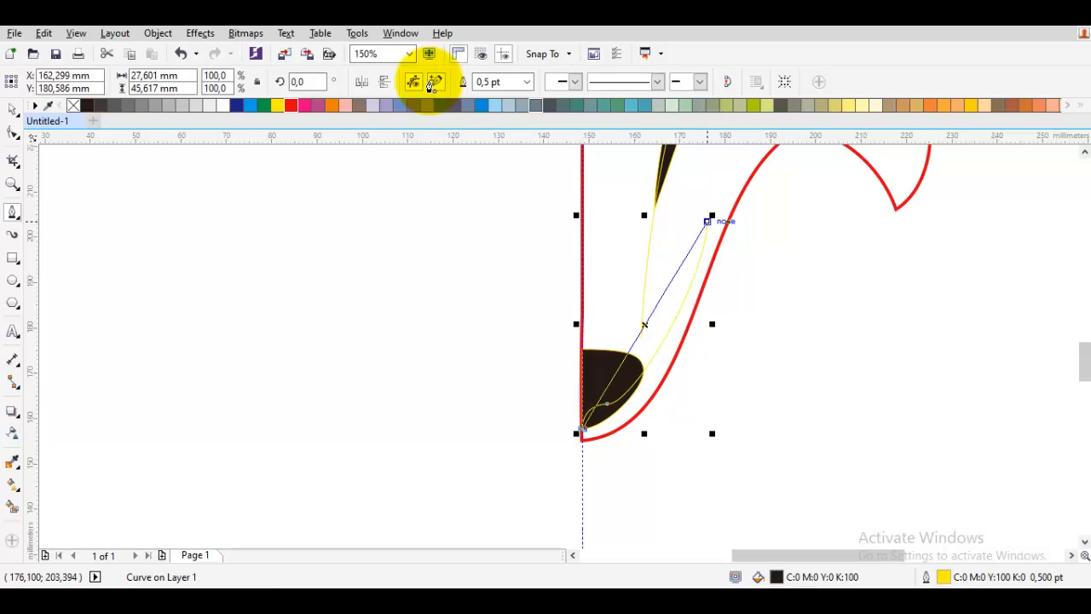
mouse_move(707, 221)
mouse_down()
mouse_move(656, 454)
mouse_move(687, 429)
mouse_up()
key(space)
Pull the jaw shape's upper tip down and inward, and lower its bottom corner along the centre guideline
key(F10)
drag(707, 222, 697, 252)
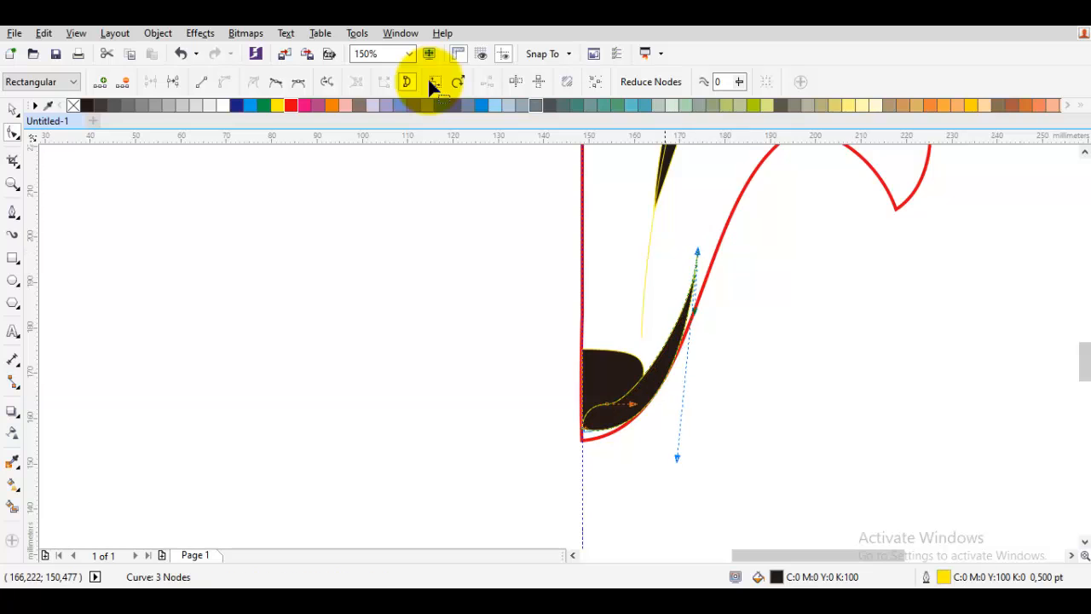
scroll(588, 430, up, 2)
drag(564, 417, 564, 436)
Try to weld the jaw shape to the nose shape
shift+click(645, 290)
key(space)
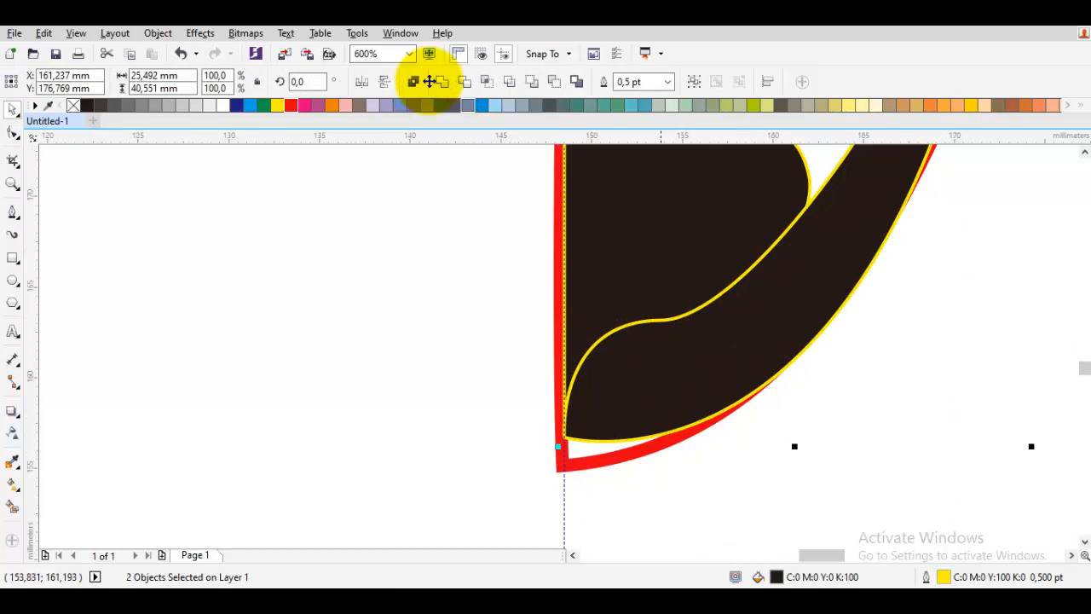
scroll(678, 348, down, 2)
click(435, 82)
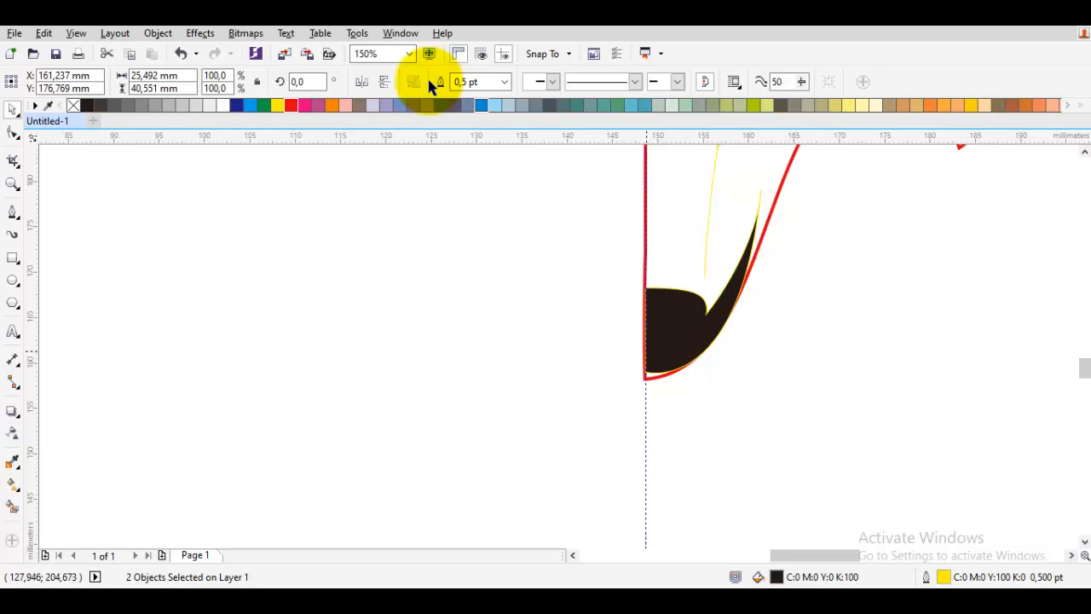
scroll(648, 348, up, 1)
key(space)
right_click(684, 331)
click(659, 320)
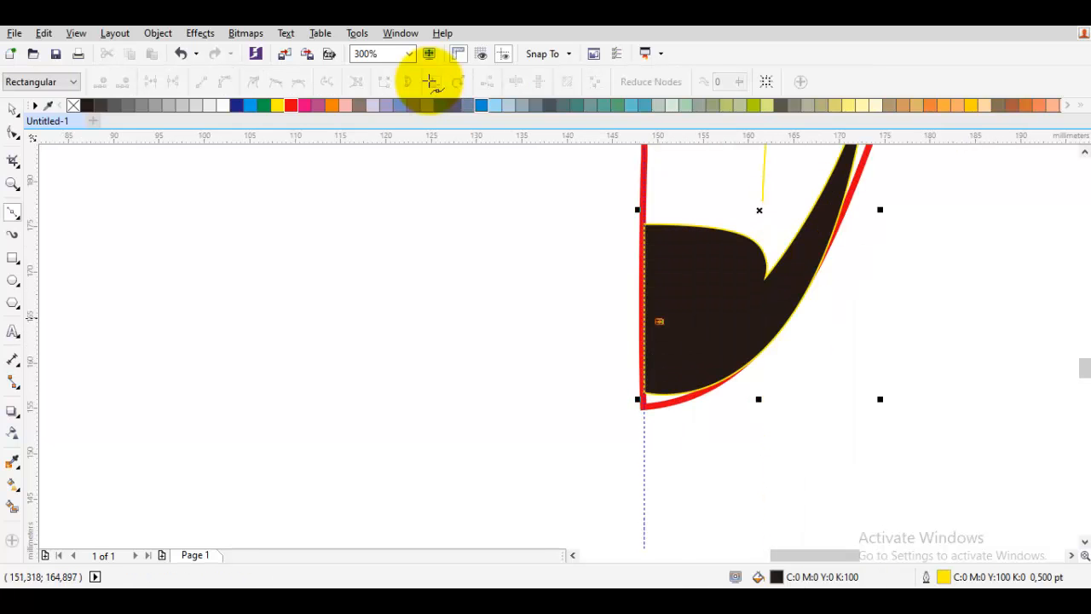
key(space)
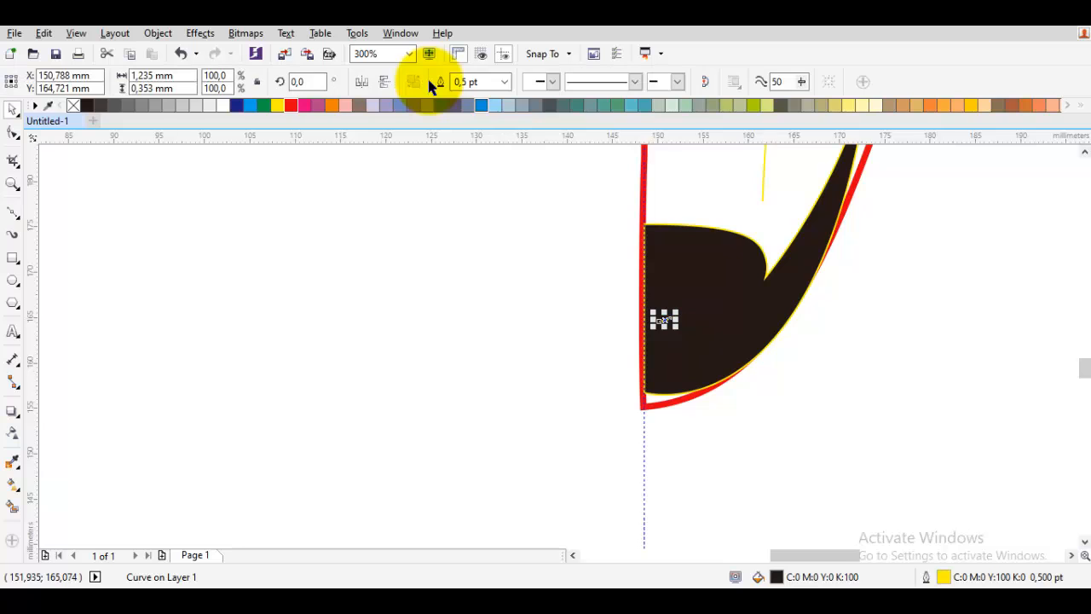
key(ctrl+z)
key(ctrl+z)
Move the jaw shape straight down about 5 mm to separate it from the nose, and adjust its bottom corner at the guideline
click(694, 372)
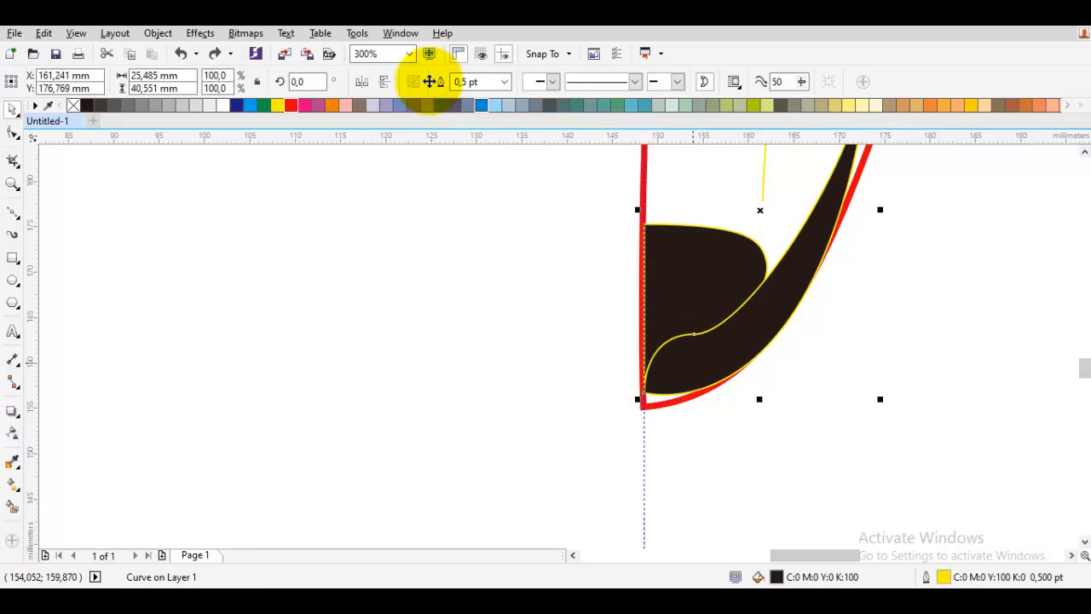
drag(694, 372, 694, 421)
click(811, 391)
key(space)
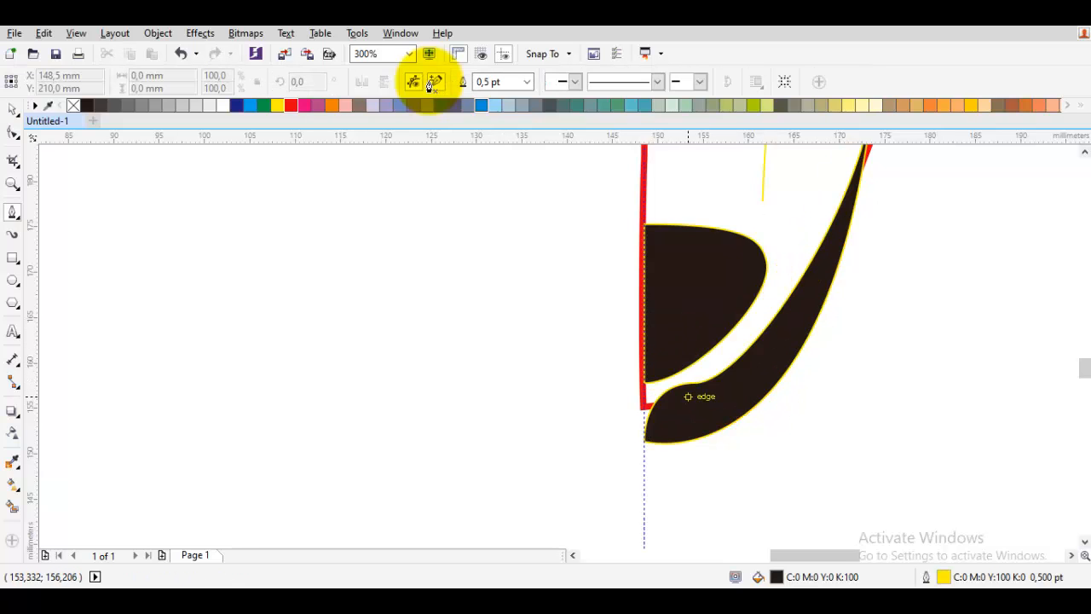
key(space)
click(676, 403)
mouse_move(642, 446)
mouse_down()
mouse_move(677, 445)
mouse_move(644, 439)
mouse_up()
Lower the bend node on the jaw shape's inner edge and convert the jaw shape's nodes to cusps
double_click(684, 393)
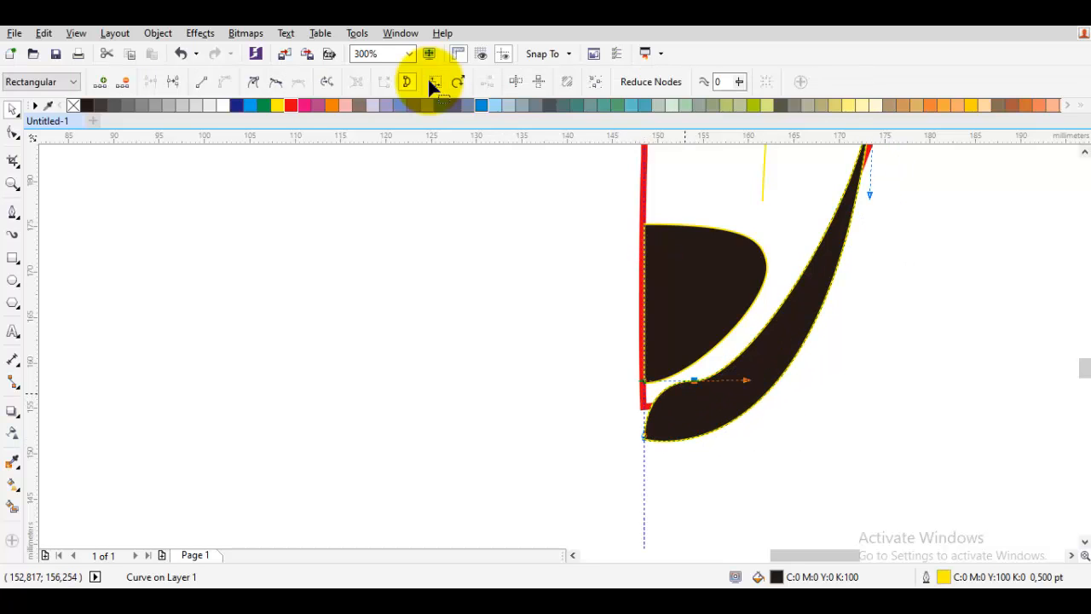
drag(687, 391, 683, 394)
key(space)
double_click(683, 399)
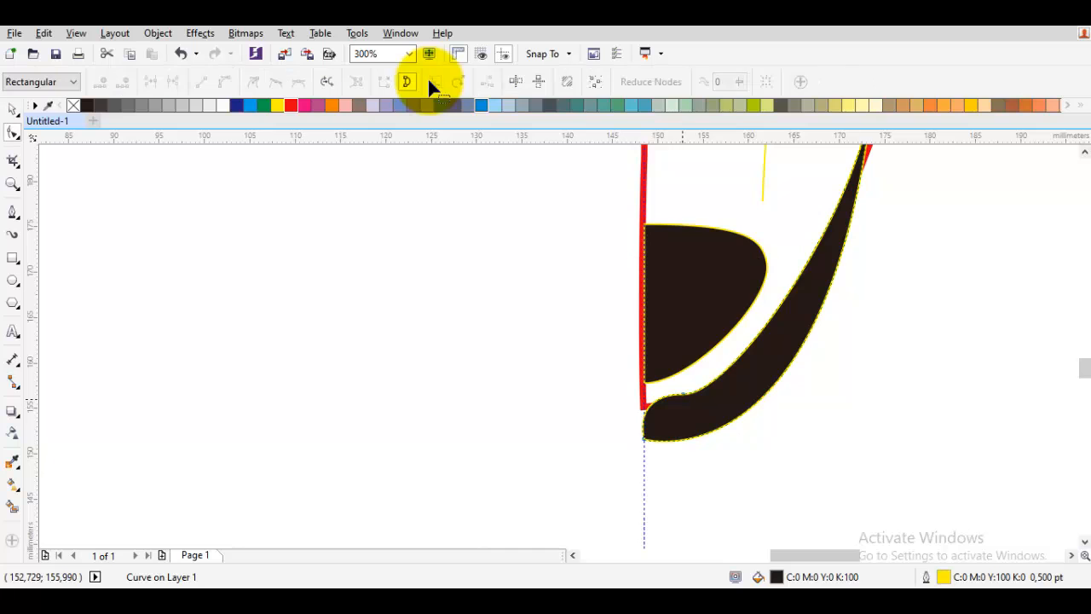
right_click(646, 335)
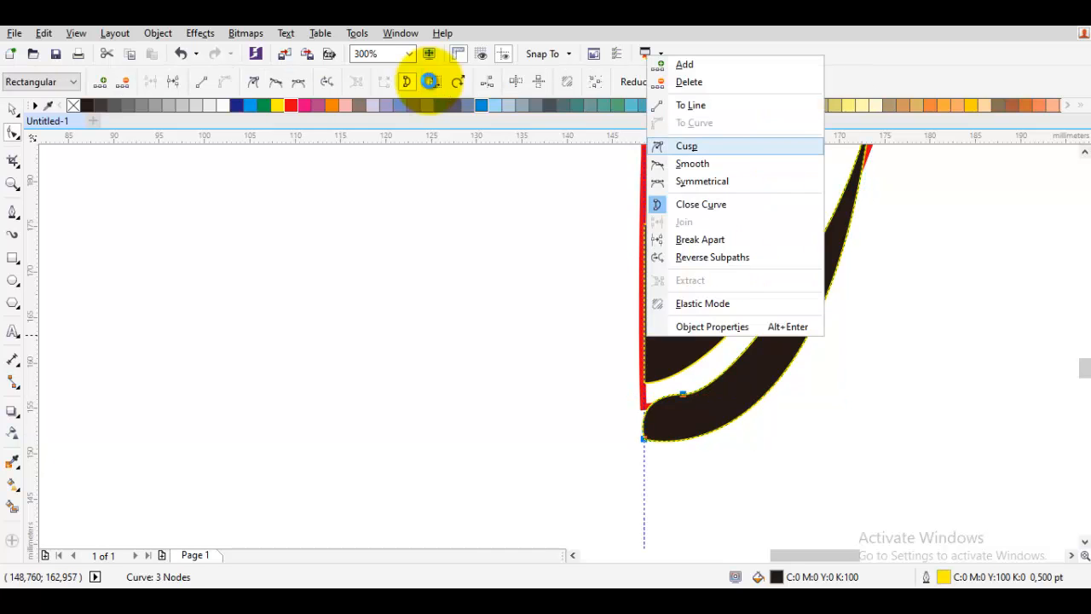
click(685, 146)
Reshape the curve leaving the jaw shape's bottom corner so that it ends in a sharp point at the guideline
key(space)
double_click(676, 412)
click(645, 439)
scroll(641, 424, up, 1)
drag(621, 362, 657, 366)
Draw a closed bridging shape beside the guideline that overlaps the lower nose and the jaw shape
click(12, 211)
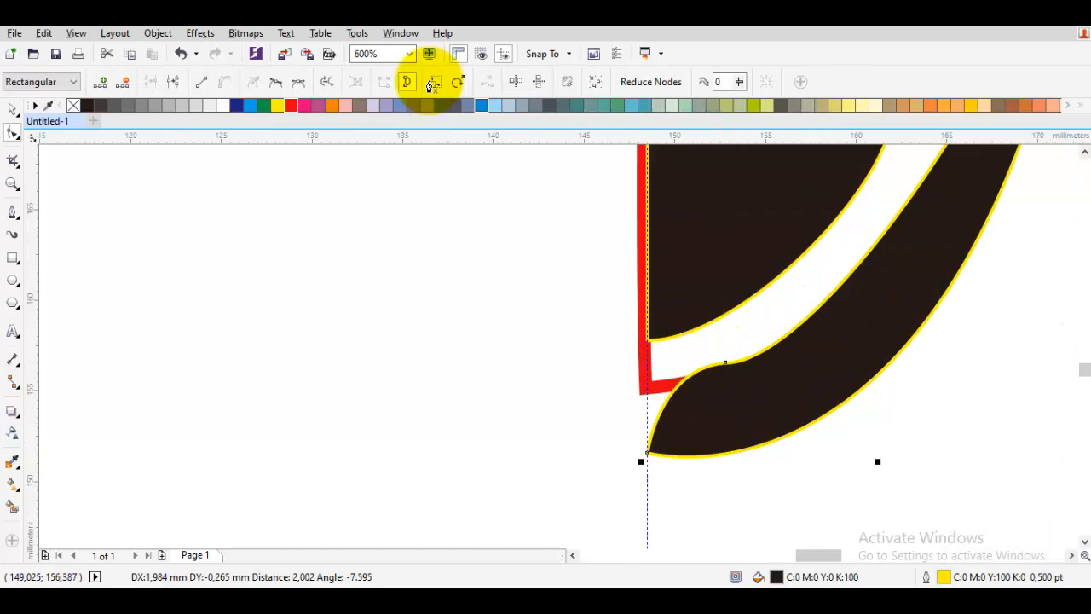
click(673, 306)
drag(832, 348, 983, 264)
click(642, 304)
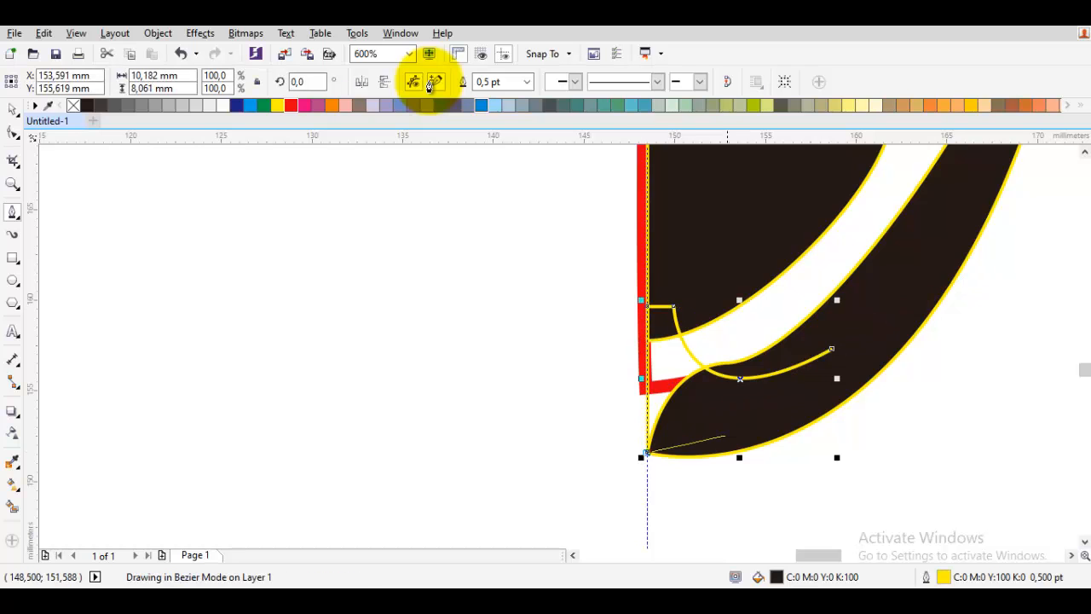
click(832, 348)
key(space)
Weld the nose, jaw and bridging shapes together and delete the extra node at the gap's inner end
shift+click(861, 341)
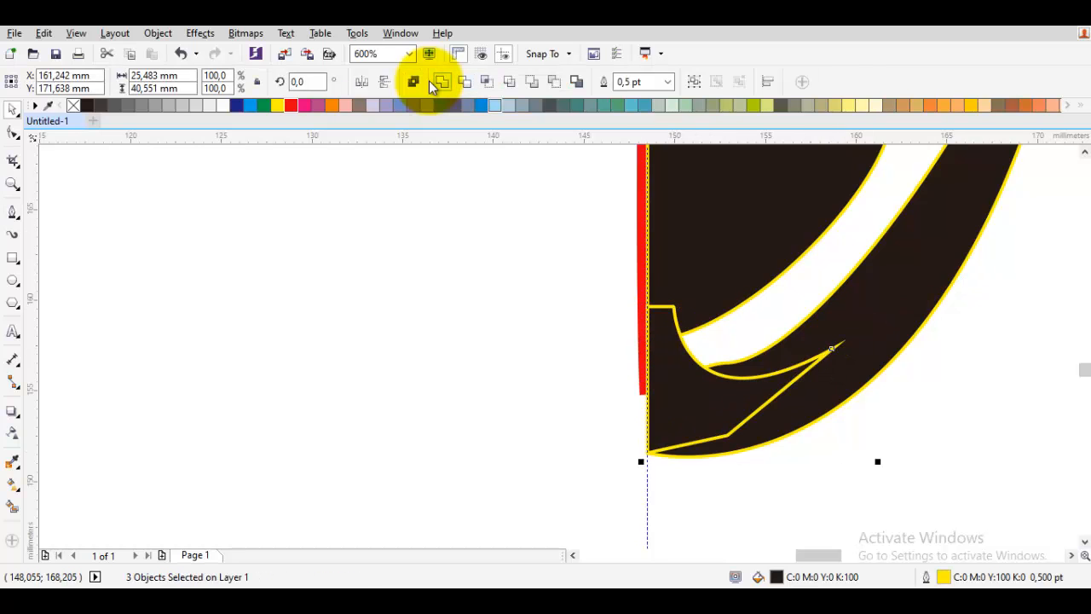
click(433, 82)
key(F10)
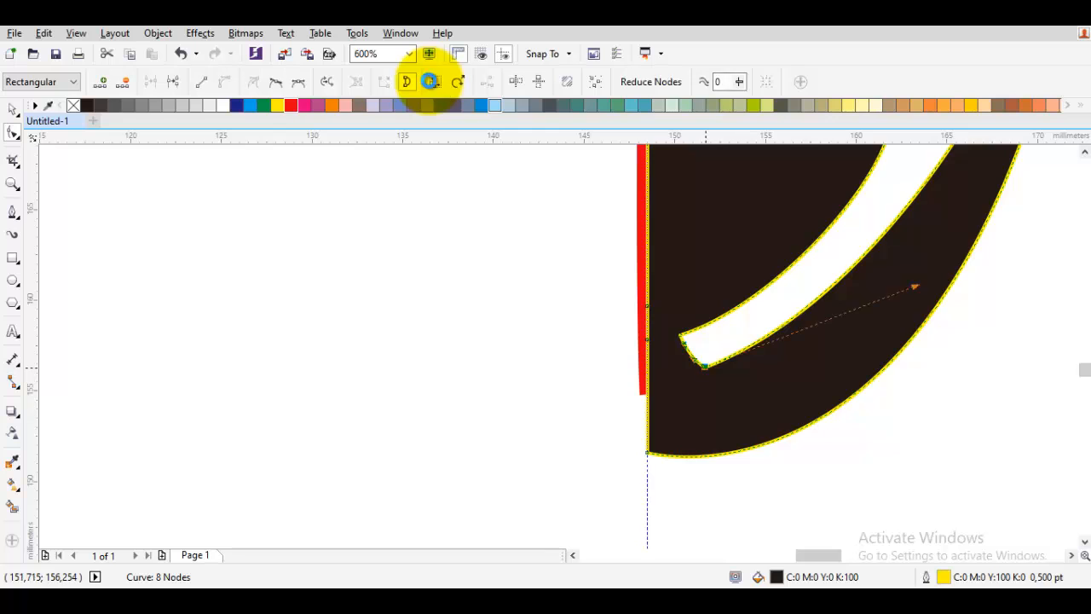
double_click(705, 367)
Shift the head outline's peak between jaw and cheek and the adjoining lower tuft tip outward and slightly down
scroll(706, 367, down, 2)
key(space)
key(Escape)
mouse_move(792, 291)
mouse_down()
mouse_move(756, 331)
mouse_move(758, 321)
mouse_move(732, 322)
mouse_move(656, 419)
mouse_up()
scroll(768, 285, up, 1)
key(space)
drag(792, 261, 771, 300)
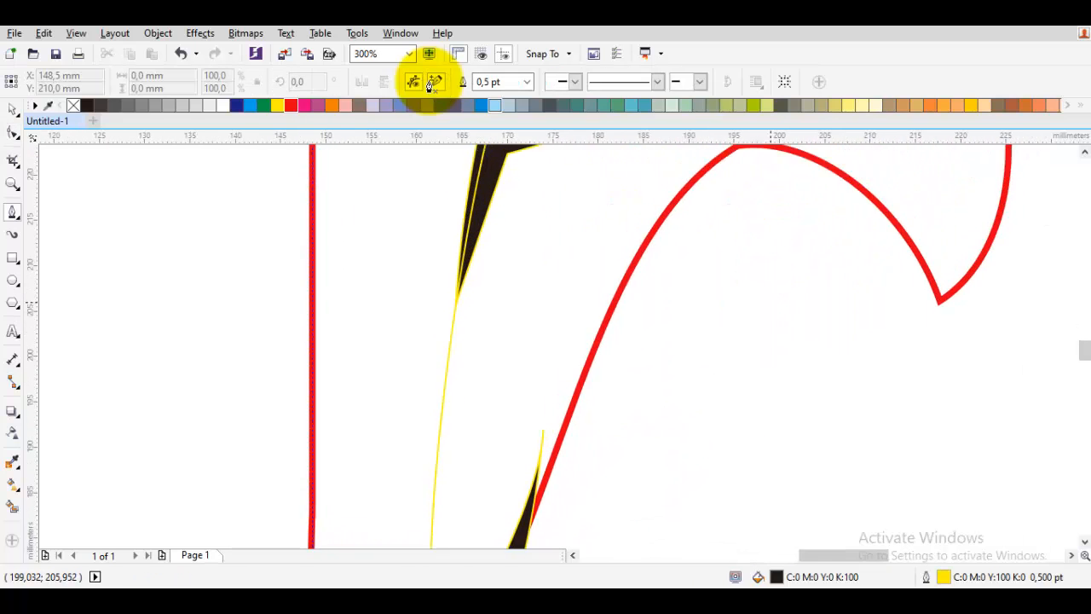
scroll(771, 300, down, 1)
key(space)
click(838, 266)
click(839, 295)
key(F10)
click(818, 248)
mouse_move(748, 216)
mouse_down()
mouse_move(863, 319)
mouse_move(869, 308)
mouse_up()
drag(769, 234, 807, 240)
Set the head outline's line width to 8 pt
key(space)
click(798, 310)
scroll(797, 311, down, 1)
mouse_move(797, 310)
mouse_down()
mouse_move(749, 384)
mouse_move(727, 454)
mouse_up()
click(765, 330)
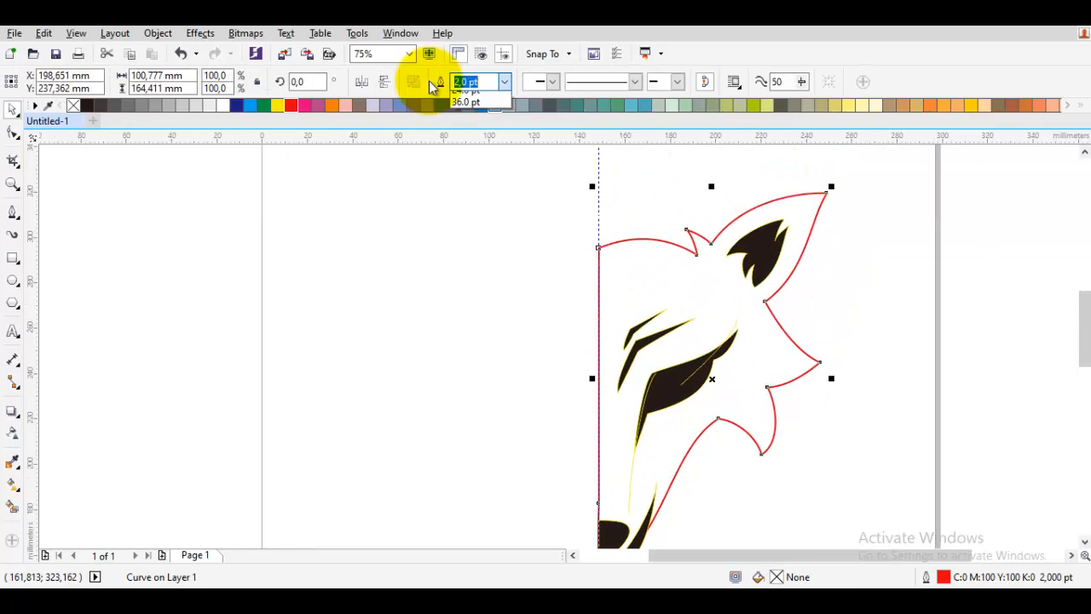
key(Return)
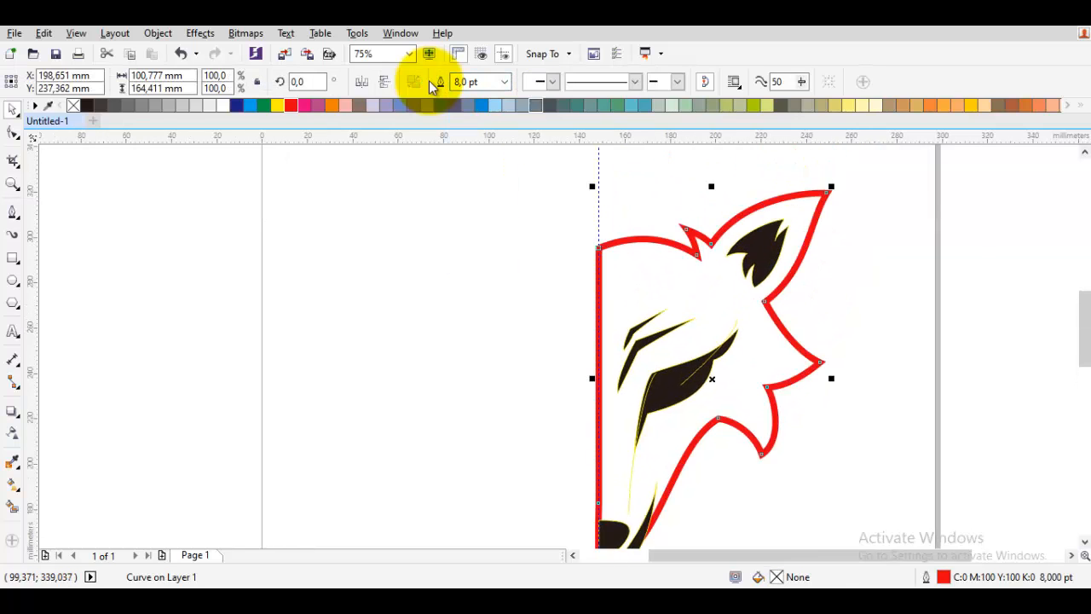
key(Escape)
scroll(596, 341, down, 1)
scroll(656, 426, up, 1)
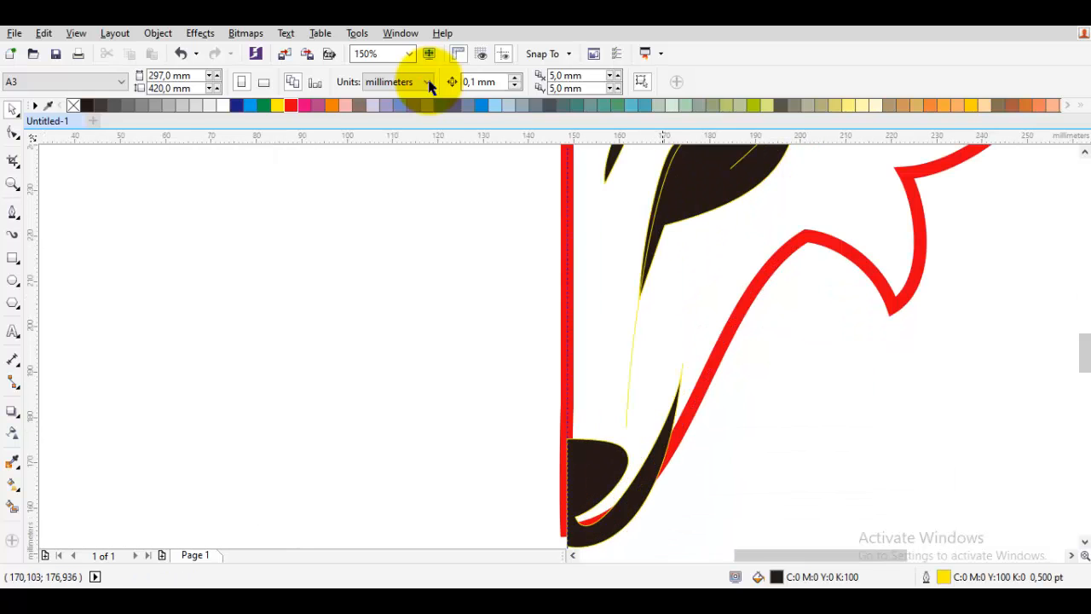
Raise the upper tip of the welded jaw shape and pull it slightly inward
key(F10)
click(680, 358)
scroll(679, 358, down, 1)
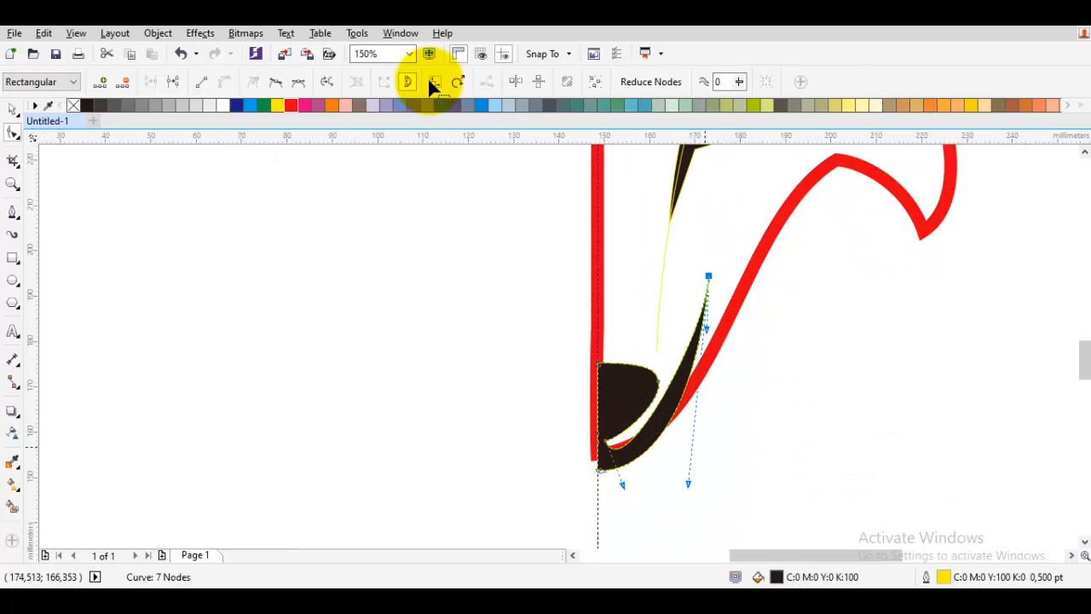
scroll(604, 453, up, 1)
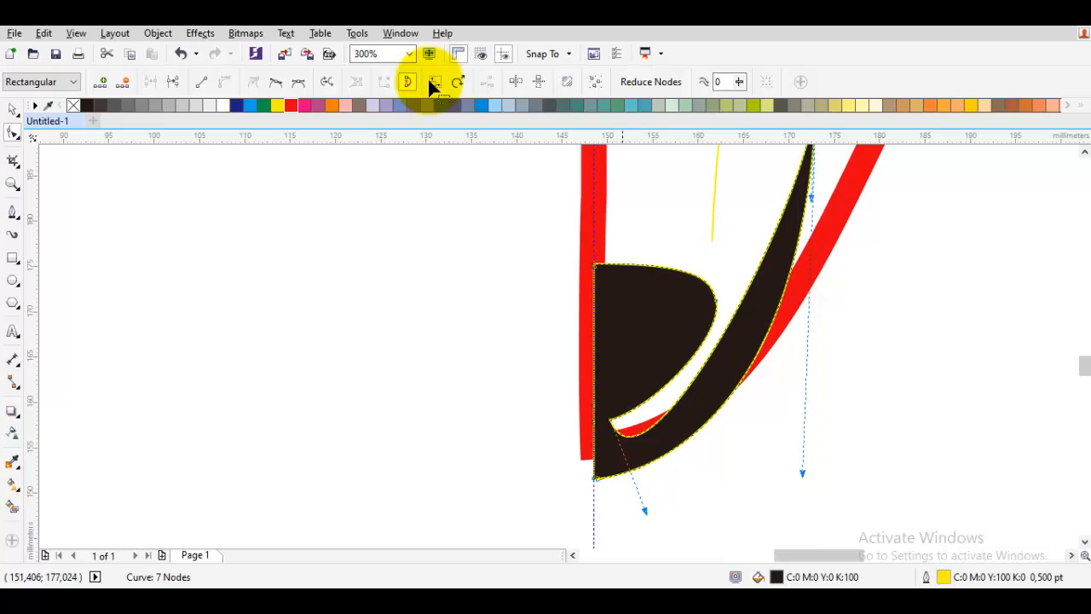
Move the head outline's bottom node down to the jaw shape's lower corner and adjust the chin curve to follow it
click(591, 256)
drag(593, 446, 594, 479)
scroll(627, 463, down, 1)
mouse_move(737, 458)
mouse_down()
mouse_move(746, 449)
mouse_move(722, 461)
mouse_up()
key(space)
click(721, 461)
Raise the forehead edge together with its tuft nodes, and extend the outer ear's tip outward
scroll(721, 461, down, 1)
drag(740, 320, 718, 390)
key(F3)
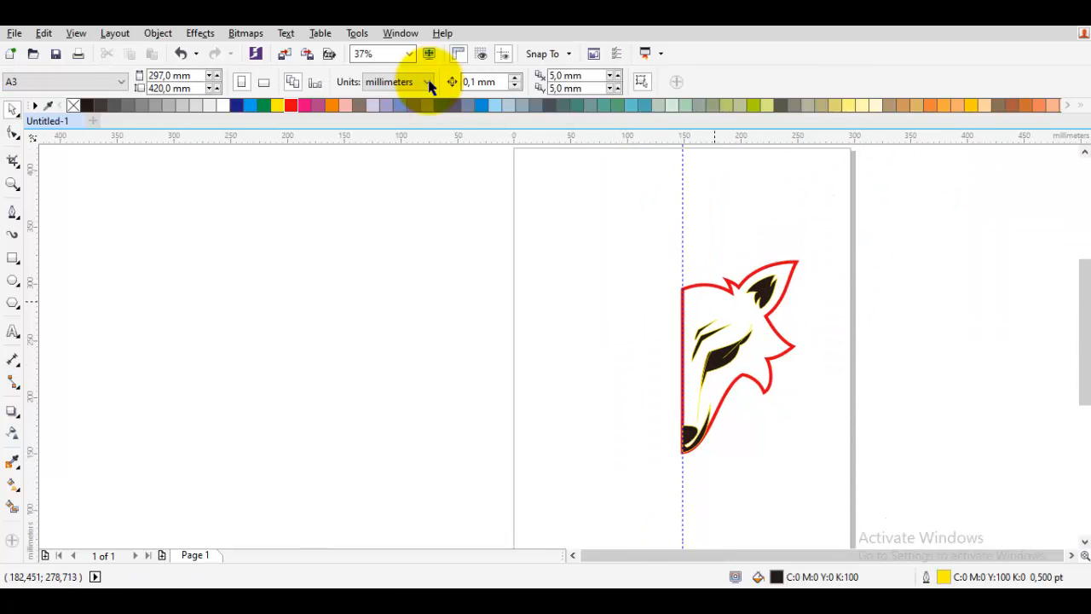
scroll(710, 296, up, 1)
double_click(707, 275)
drag(632, 242, 778, 321)
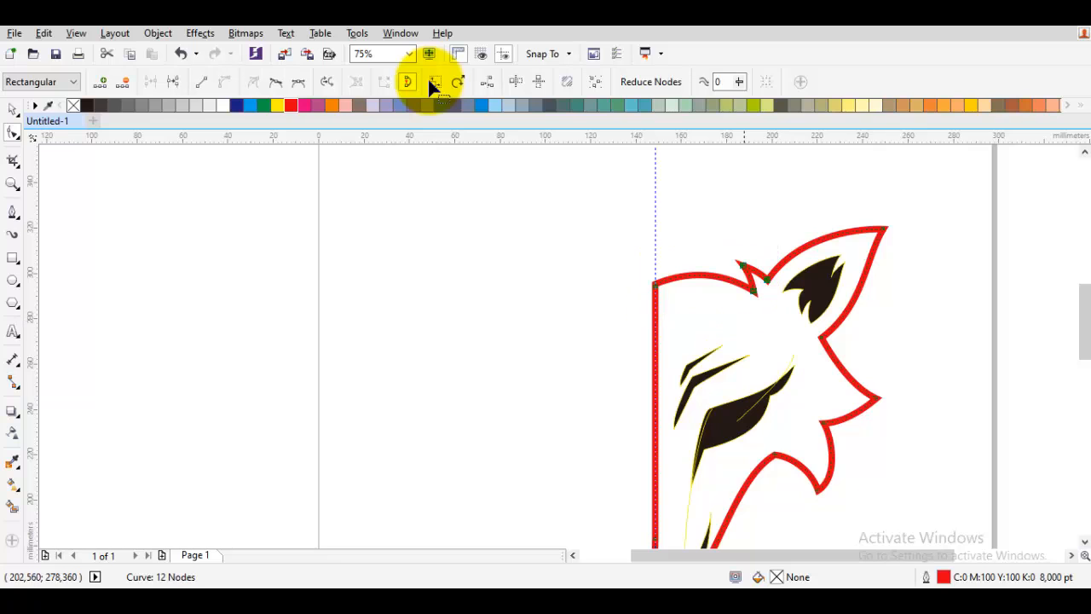
drag(656, 288, 659, 273)
mouse_move(852, 249)
mouse_down()
mouse_move(808, 278)
mouse_move(852, 249)
mouse_up()
drag(567, 250, 734, 344)
drag(612, 302, 612, 289)
scroll(637, 300, down, 1)
key(space)
Widen the black inner-ear shape slightly toward the ear's outer side
scroll(708, 305, up, 2)
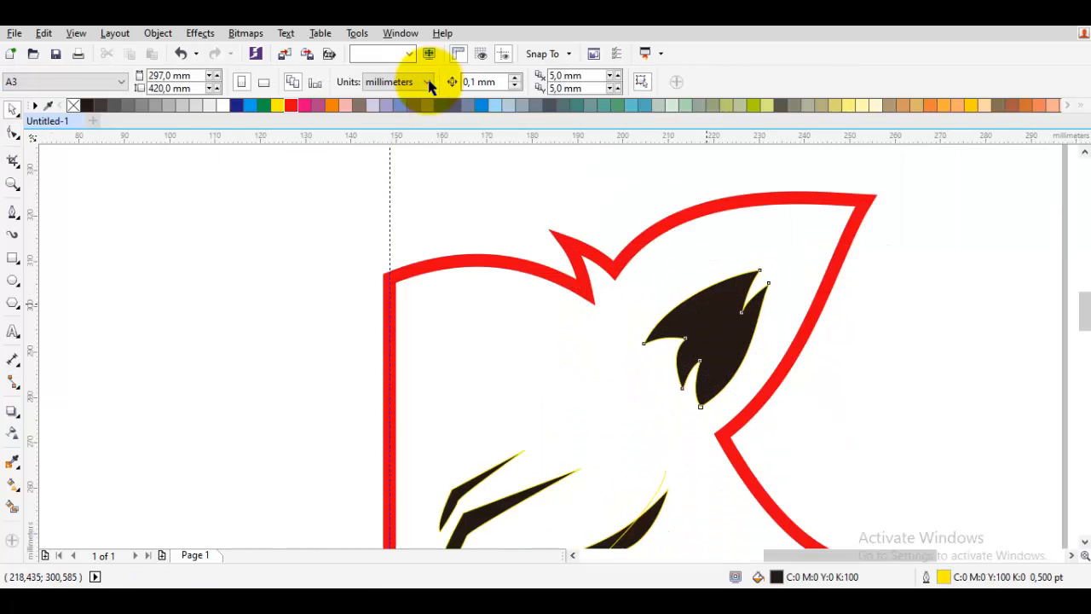
click(707, 307)
click(749, 291)
drag(775, 249, 798, 243)
click(879, 345)
Enlarge the inner-ear shape toward the tip of the extended ear
scroll(878, 345, down, 1)
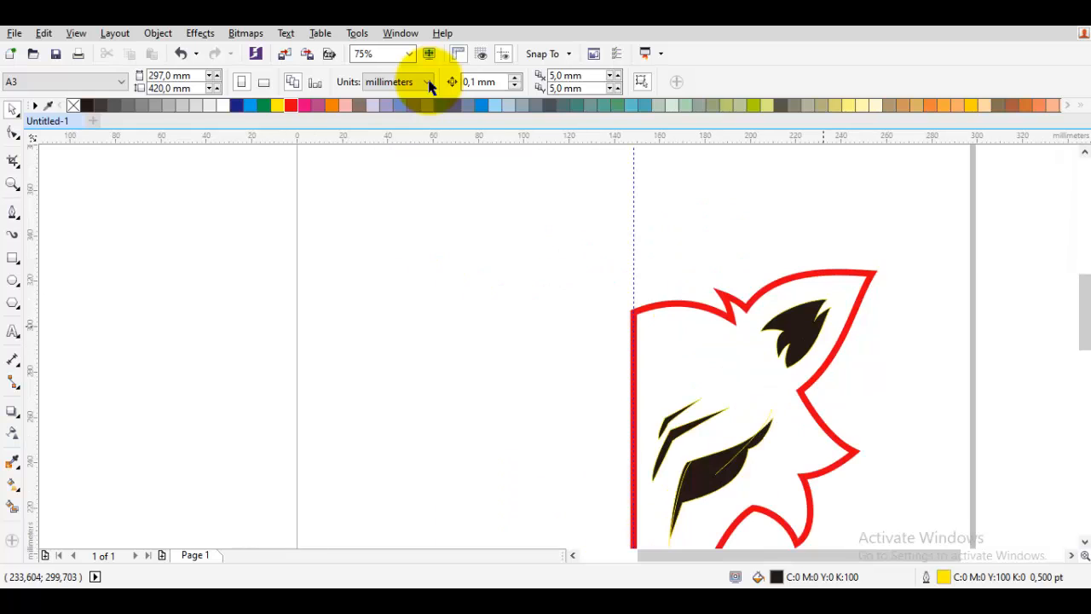
click(807, 326)
scroll(820, 297, up, 1)
drag(847, 295, 860, 280)
scroll(878, 362, down, 2)
key(Escape)
Select all eight objects of the half head and mirror a copy horizontally across the centre guideline
scroll(809, 392, down, 2)
drag(679, 195, 677, 194)
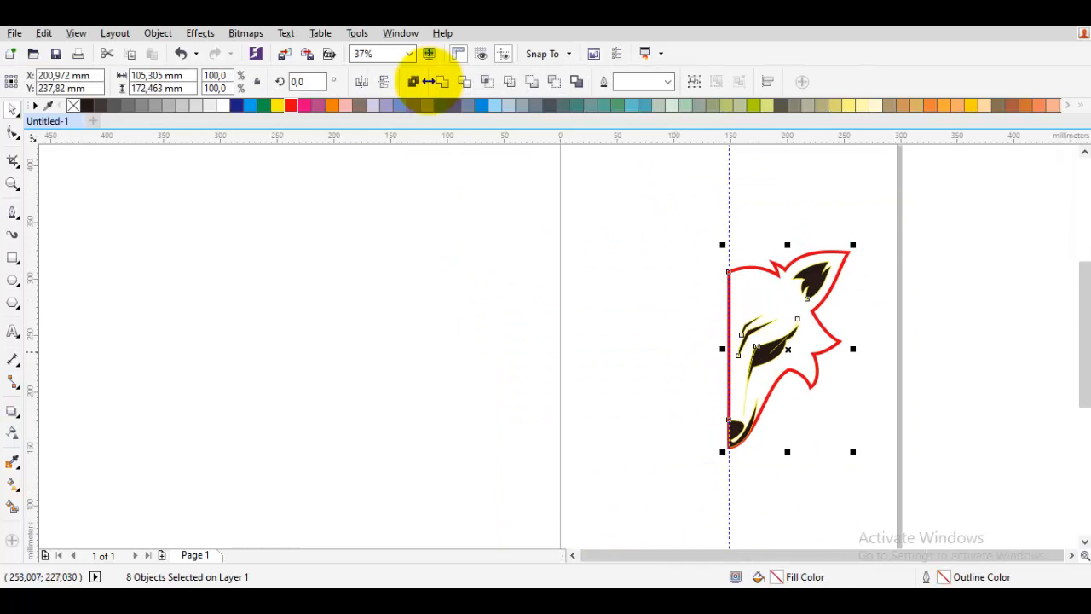
mouse_move(854, 348)
mouse_down()
mouse_move(740, 341)
mouse_move(753, 301)
mouse_move(717, 300)
mouse_up()
right_click(740, 341)
click(887, 331)
scroll(715, 334, up, 1)
drag(816, 290, 776, 332)
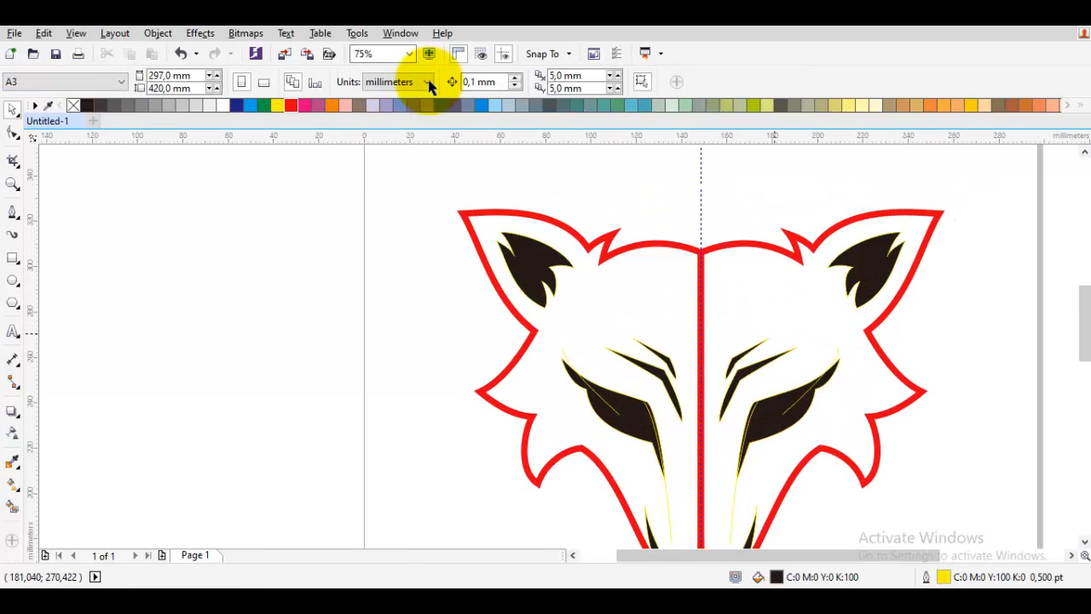
Undo the mirrored copy so only the original half head is left
key(ctrl+z)
key(ctrl+z)
click(791, 301)
Try raising the forehead outline's node at the centre guideline and arching the curve beside it
scroll(713, 249, up, 1)
double_click(714, 244)
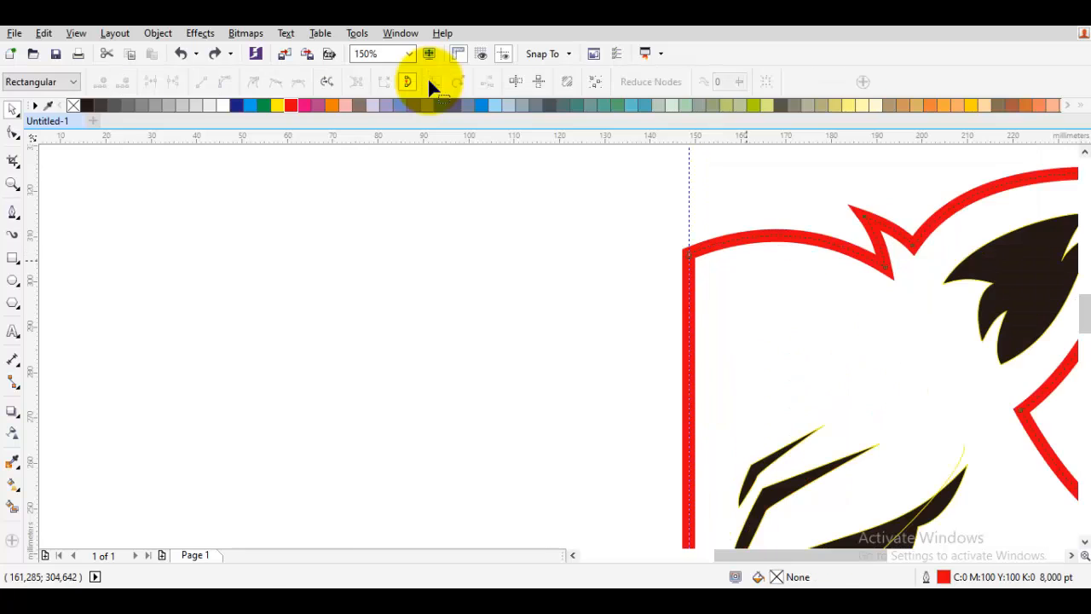
drag(689, 253, 689, 234)
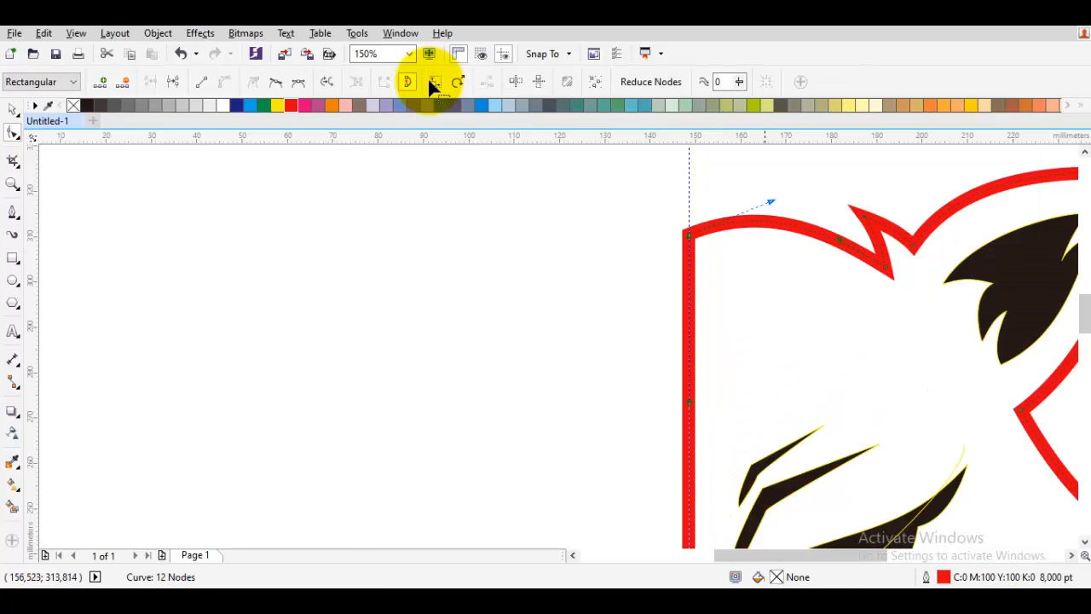
mouse_move(770, 244)
mouse_down()
mouse_move(768, 292)
mouse_move(776, 274)
mouse_up()
key(space)
scroll(859, 274, down, 1)
click(910, 345)
drag(910, 345, 762, 287)
scroll(762, 286, down, 1)
mouse_move(902, 458)
mouse_down()
mouse_move(800, 367)
mouse_move(776, 324)
mouse_up()
key(ctrl+z)
scroll(697, 249, up, 1)
Lower the forehead outline's node on the centre guideline and bend the brow into a gentle S-curve
key(space)
click(690, 231)
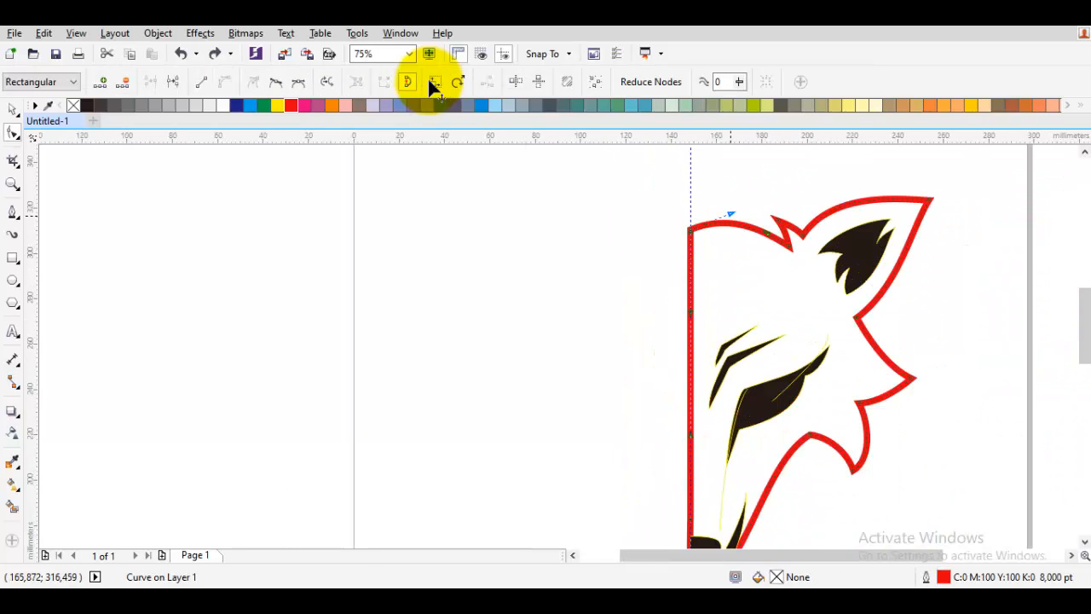
mouse_move(733, 228)
mouse_down()
mouse_move(702, 225)
mouse_move(691, 253)
mouse_up()
scroll(756, 238, up, 1)
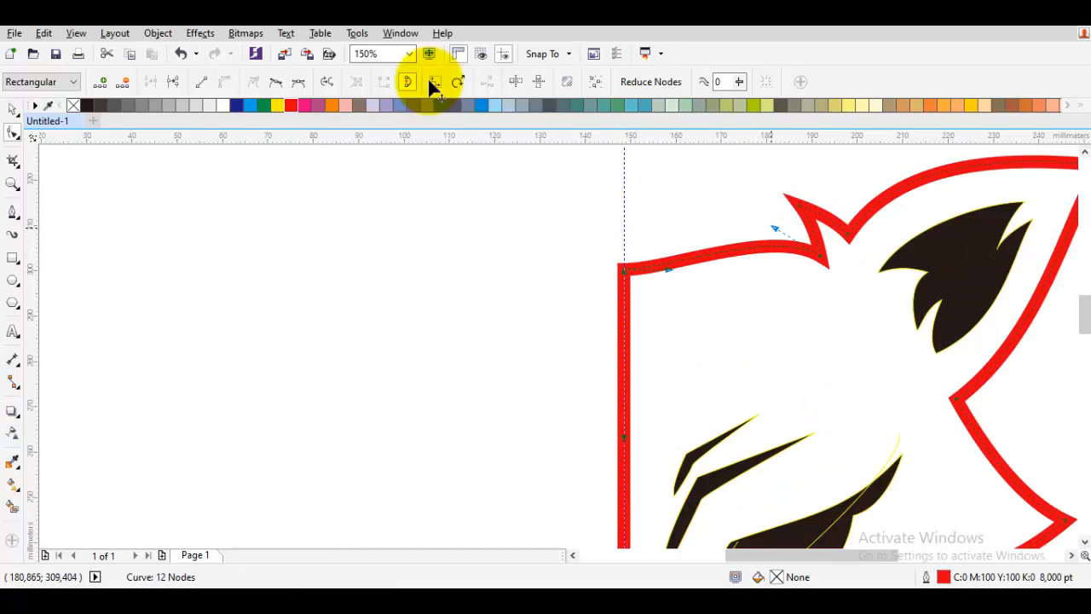
drag(730, 214, 728, 212)
drag(728, 212, 737, 211)
Try a horizontally mirrored copy of all eight half-head objects across the centre guideline, and undo the copy
scroll(764, 225, down, 2)
key(space)
mouse_move(934, 459)
mouse_down()
mouse_move(812, 312)
mouse_move(684, 208)
mouse_up()
drag(855, 363, 750, 350)
right_click(750, 350)
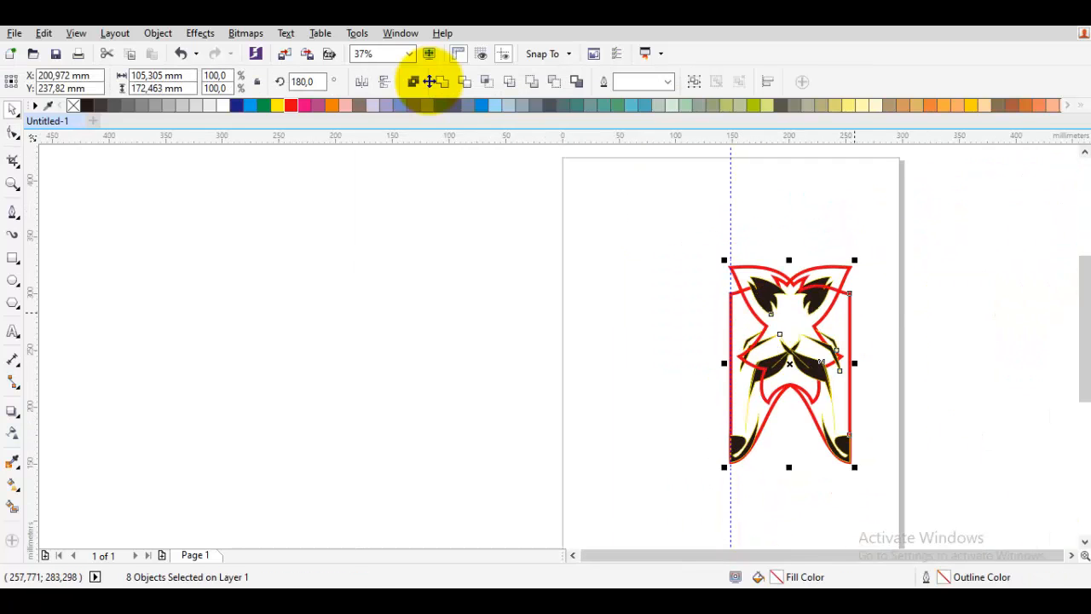
drag(853, 314, 729, 313)
key(Escape)
scroll(729, 307, up, 1)
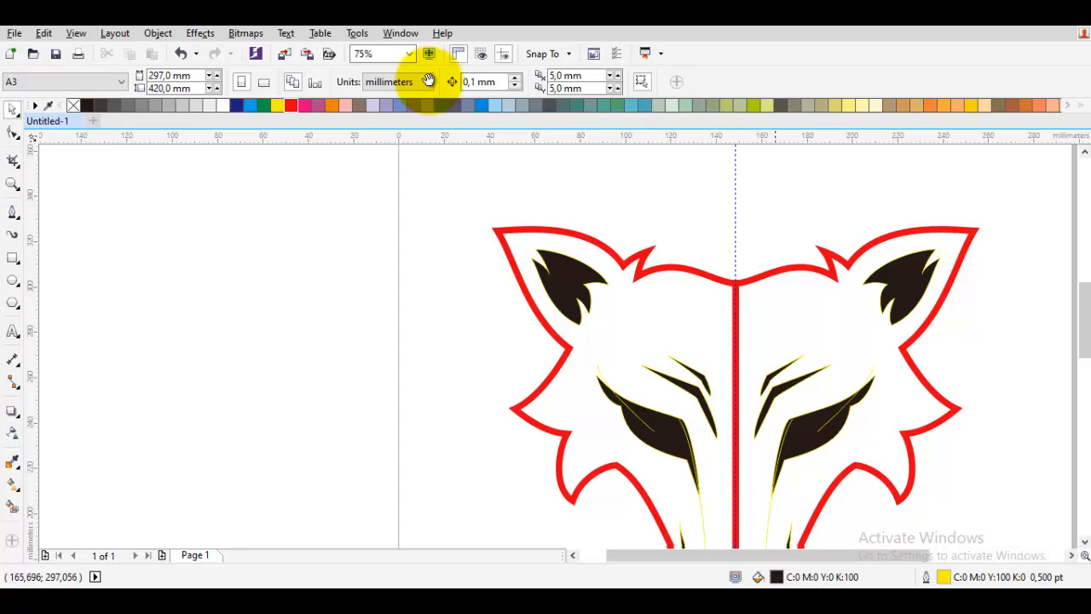
scroll(777, 291, down, 1)
scroll(770, 284, up, 2)
key(ctrl+z)
key(ctrl+z)
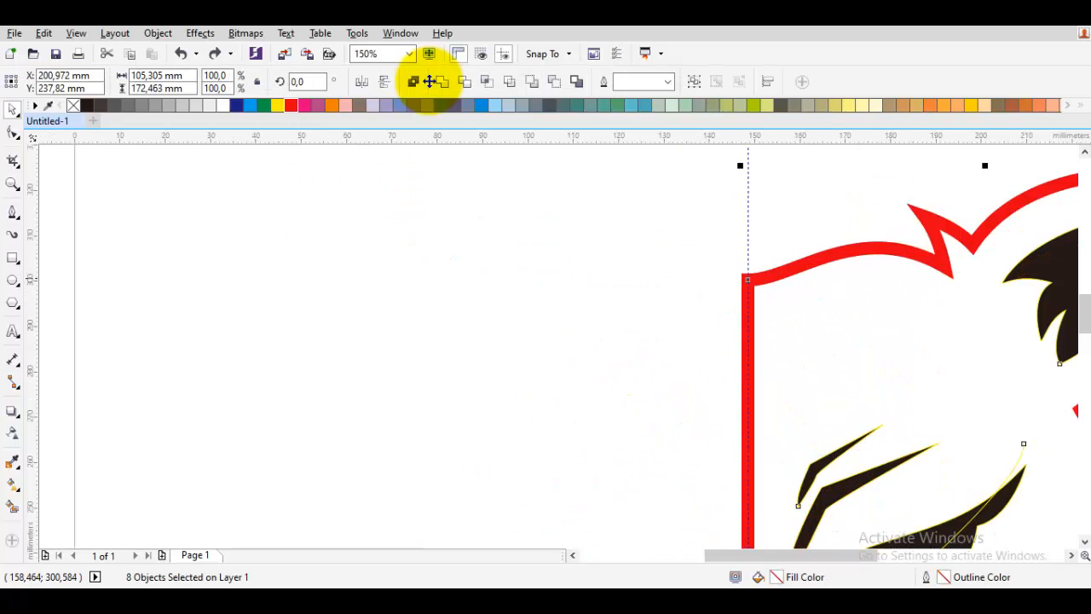
Draw a pointed, curved hair tuft where the forehead meets the centre guideline and weld it to the red outline
key(p)
scroll(777, 255, up, 1)
drag(793, 186, 748, 286)
click(666, 402)
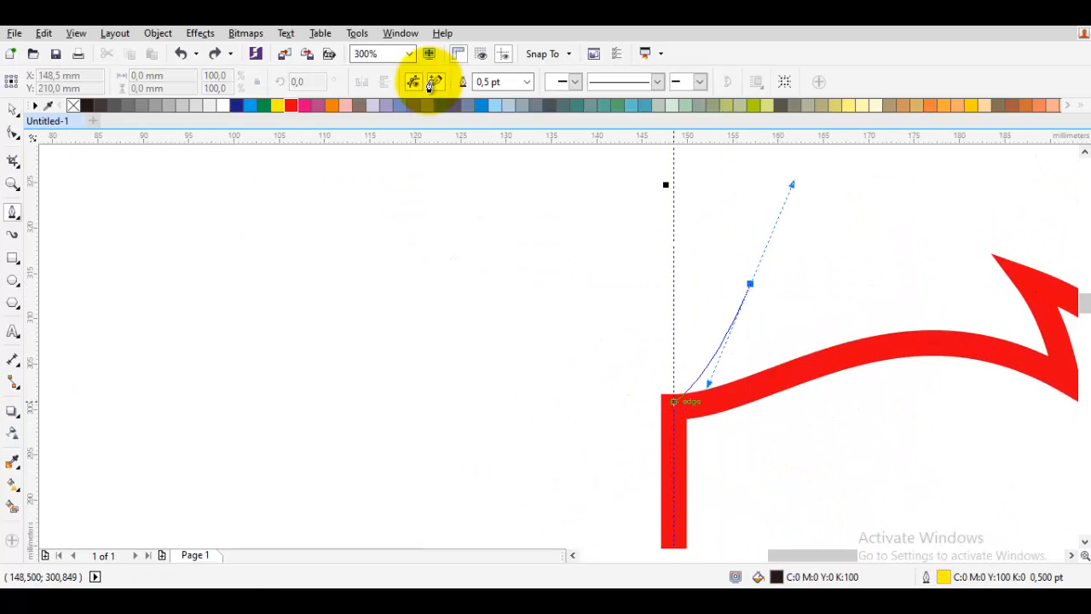
double_click(673, 376)
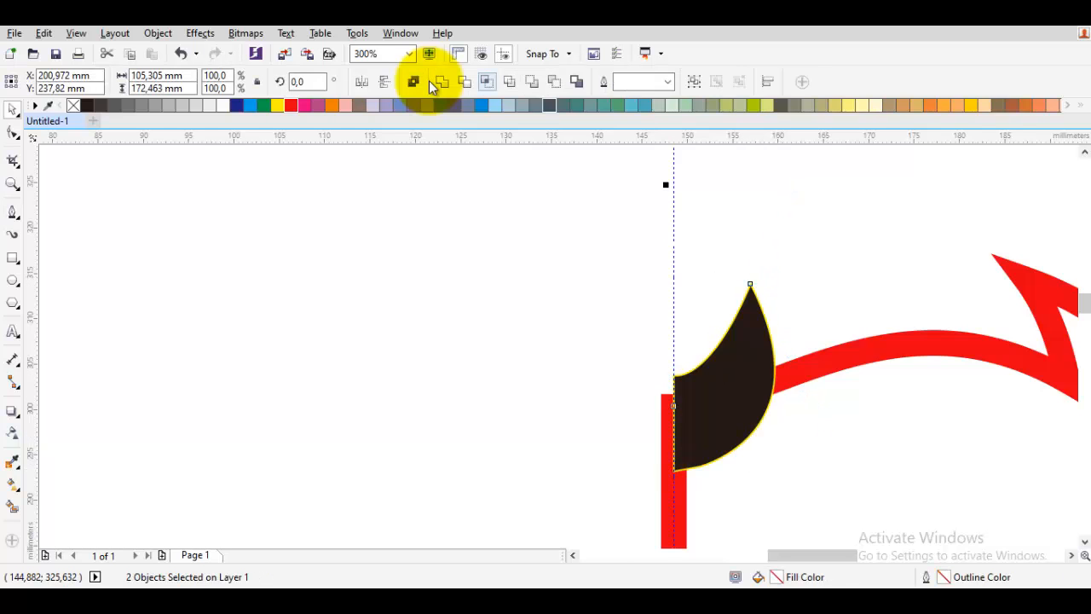
click(428, 82)
Delete the surplus outline nodes along the centre line just below the new forehead tuft
scroll(662, 290, down, 2)
scroll(687, 339, up, 1)
key(F10)
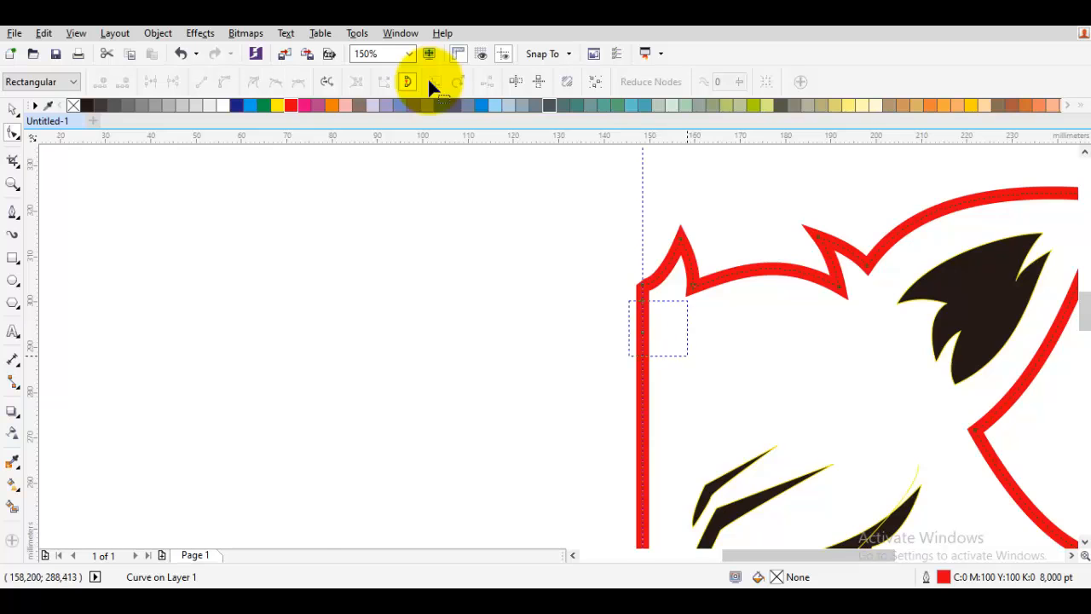
drag(629, 300, 688, 355)
key(Delete)
scroll(687, 356, down, 1)
key(space)
key(Escape)
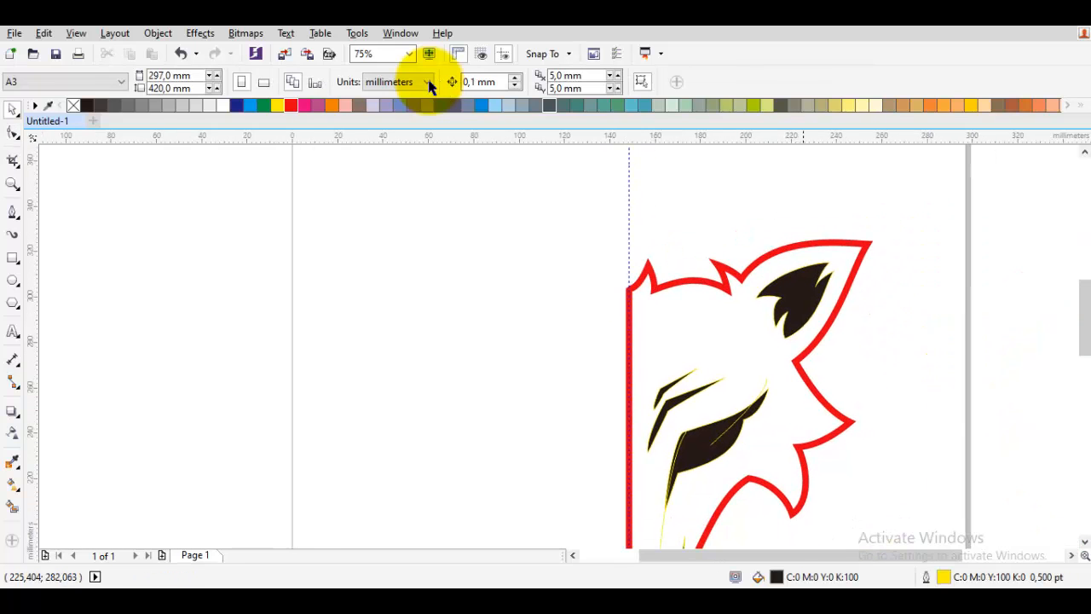
Draw a curved tuft at the inner-ear shape's lower tip with the Pen tool and weld it to the shape
scroll(804, 338, up, 1)
key(F10)
key(F5)
scroll(802, 336, up, 1)
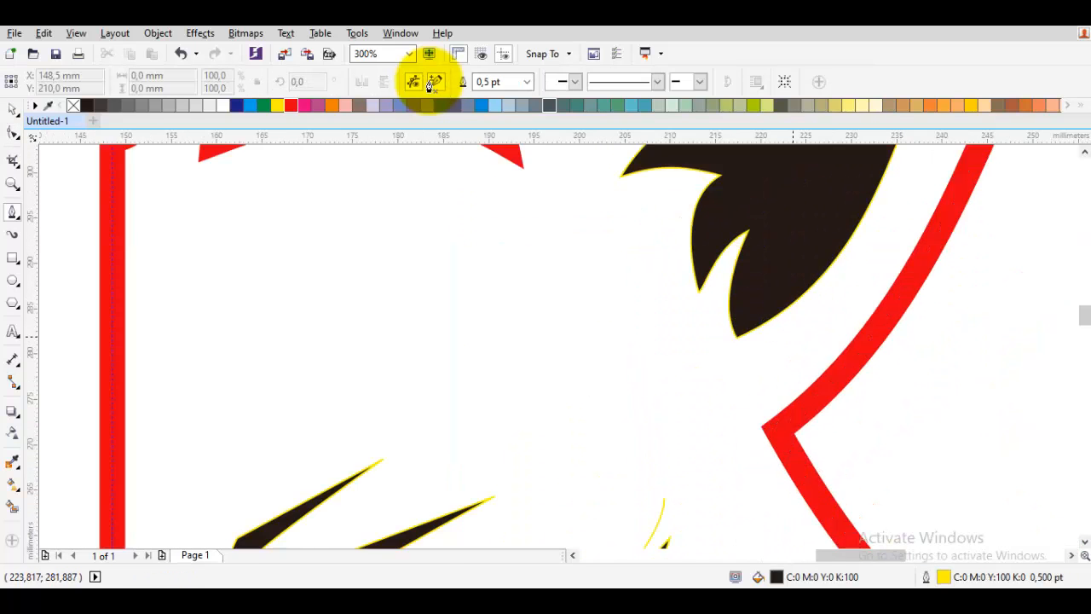
click(753, 203)
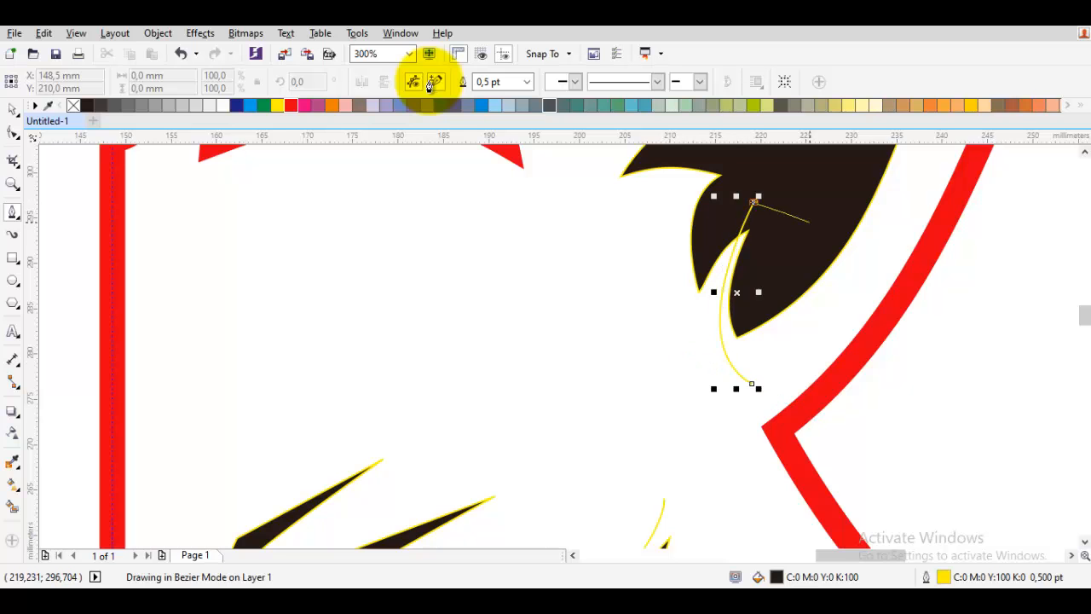
double_click(809, 222)
key(space)
shift+click(763, 185)
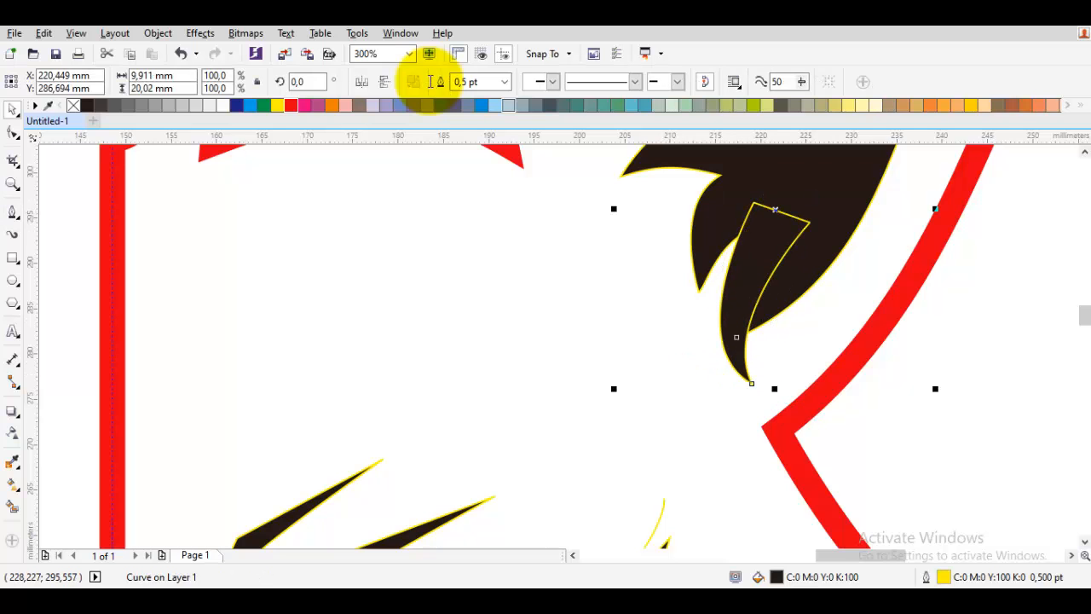
click(430, 84)
Try drawing a curved tuft over the inner-ear shape's tip nearest the forehead, and undo it
scroll(683, 274, down, 1)
scroll(674, 269, up, 1)
key(space)
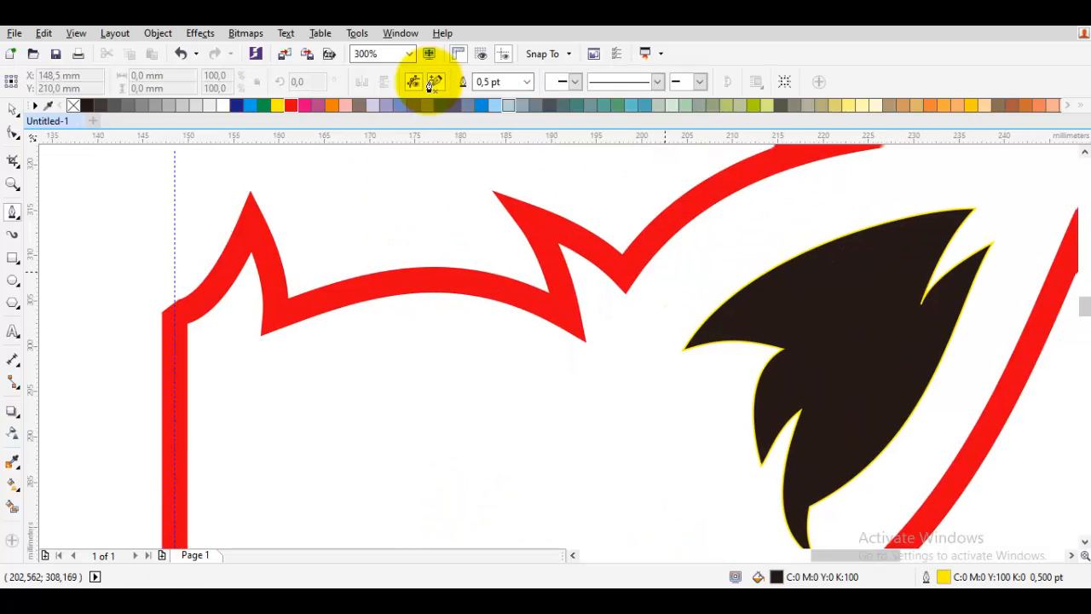
click(779, 326)
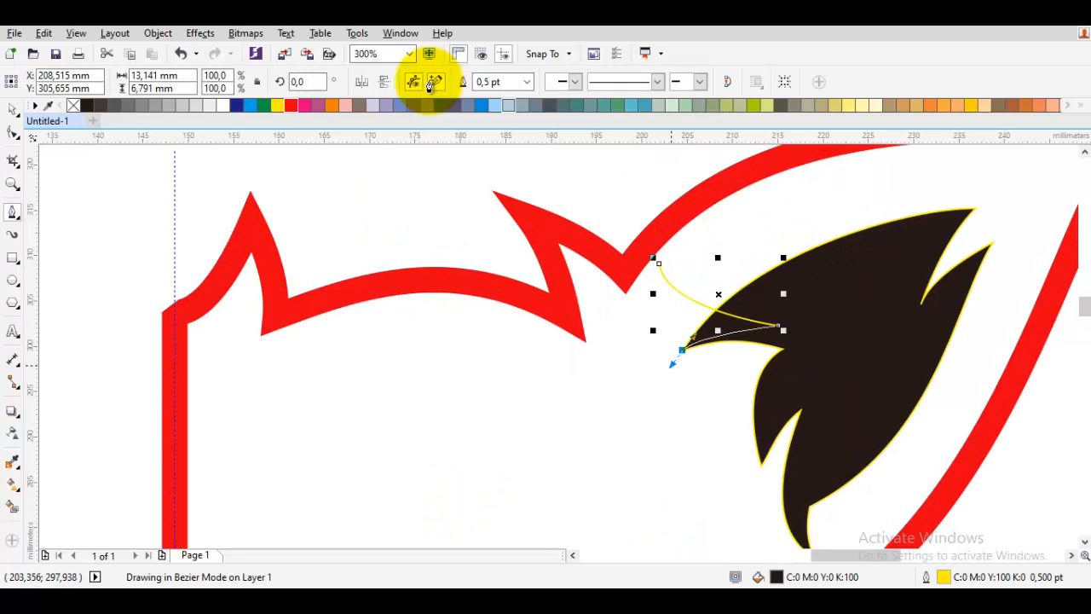
click(659, 264)
key(F10)
drag(659, 264, 663, 295)
key(space)
key(space)
key(ctrl+z)
key(ctrl+z)
key(ctrl+z)
key(ctrl+z)
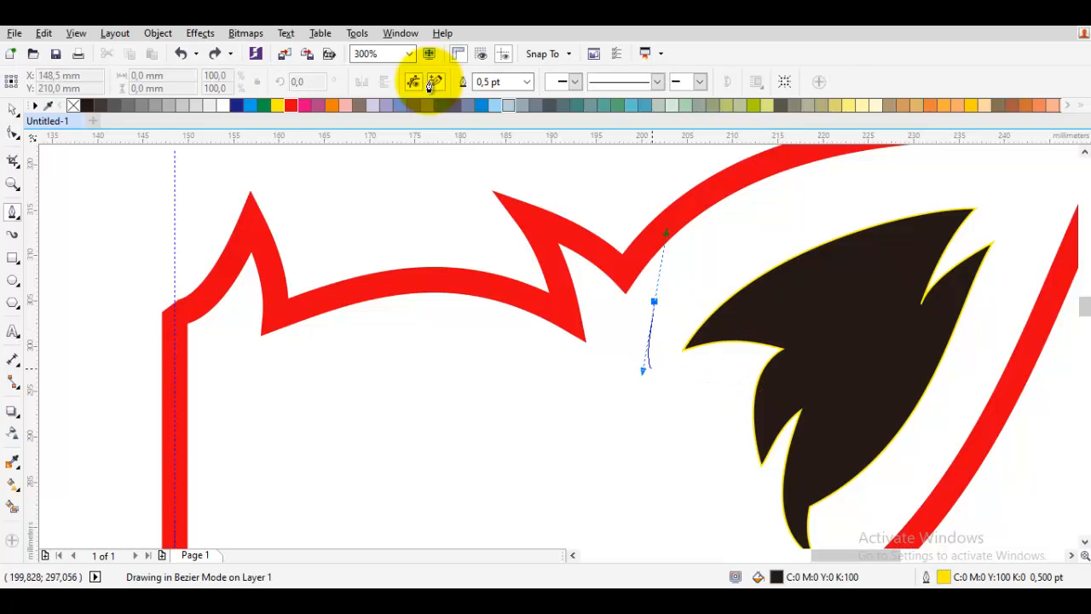
Draw a broad curved tuft over the inner-ear tip nearest the forehead and adjust its upper corner node
drag(802, 350, 840, 358)
click(796, 288)
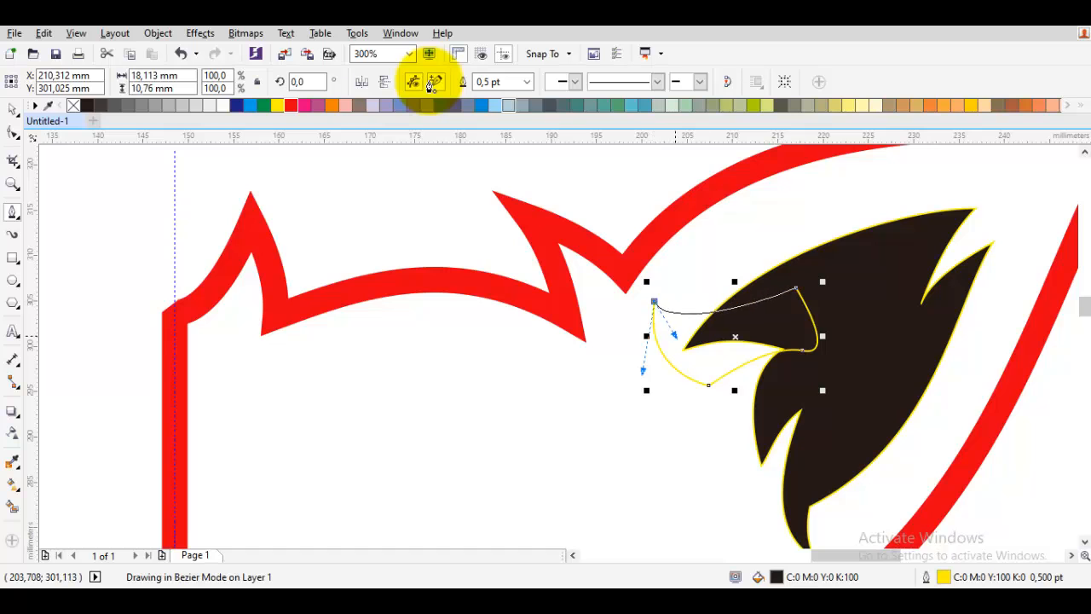
click(654, 301)
key(F10)
scroll(674, 328, up, 2)
drag(639, 282, 669, 266)
Tuck the inner-ear shape's old tip node beneath the new tuft and weld the two black shapes together
key(space)
key(space)
click(821, 282)
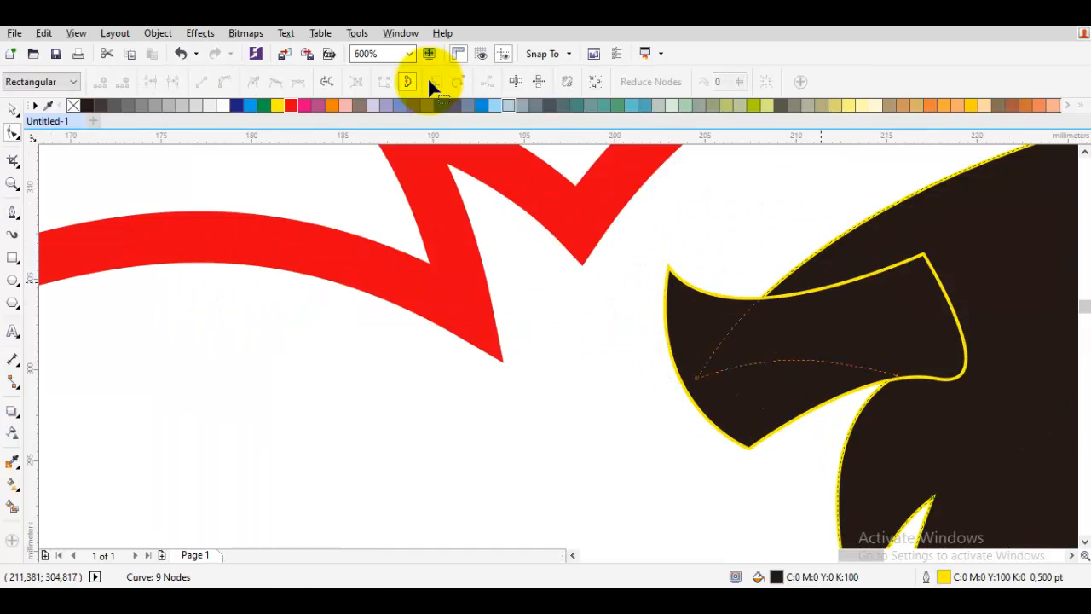
drag(698, 378, 734, 402)
key(space)
click(923, 304)
shift+click(976, 264)
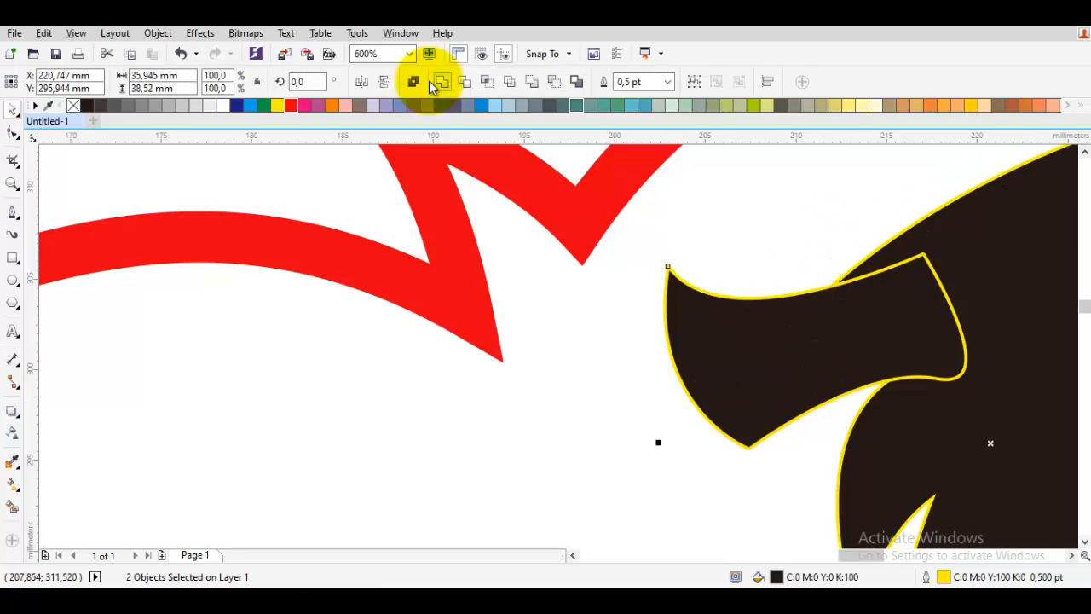
click(429, 80)
key(F3)
key(F3)
key(F10)
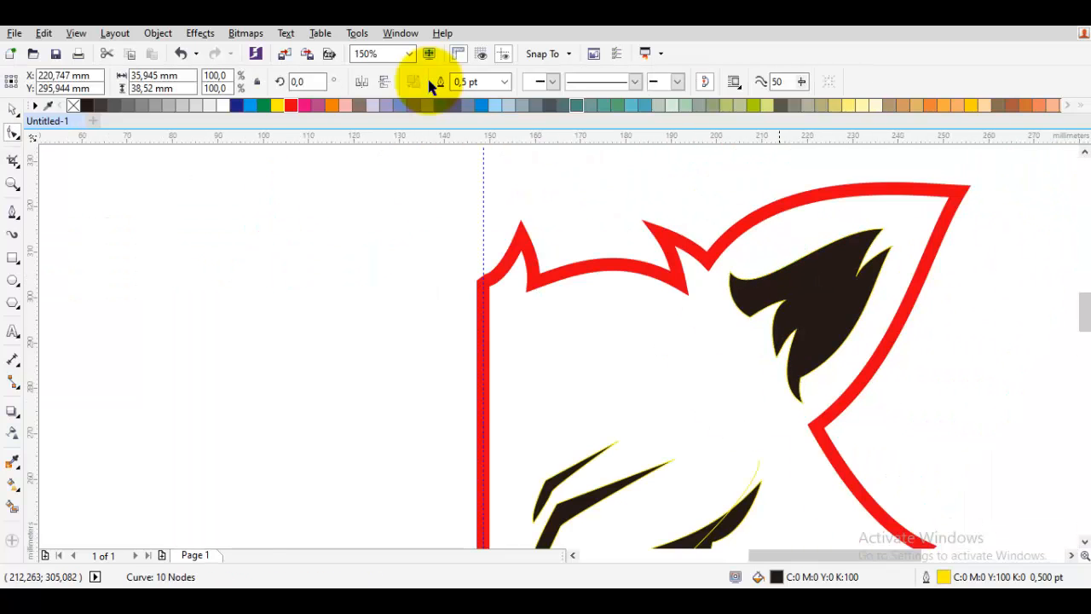
key(space)
key(Escape)
Try mirroring a copy of the updated half head onto the other side of the centre guideline, and undo it
scroll(779, 279, down, 2)
scroll(779, 283, up, 1)
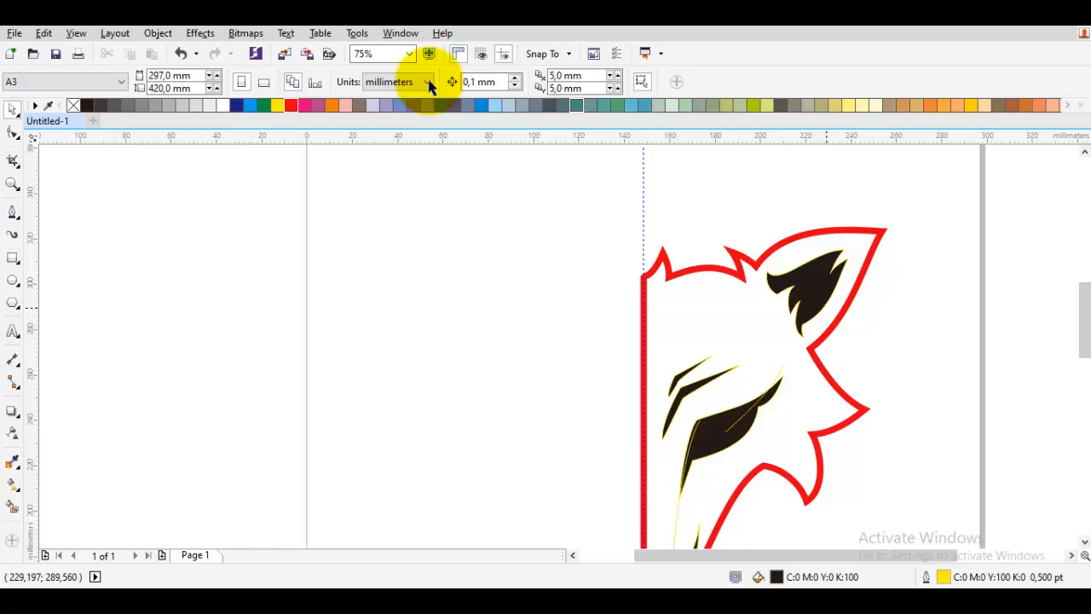
drag(826, 307, 756, 242)
click(758, 245)
drag(753, 334, 726, 289)
key(F3)
key(ctrl+a)
right_click(725, 289)
key(Left)
key(Left)
key(Left)
key(Left)
key(Left)
key(Left)
key(Left)
key(Left)
key(Left)
key(Left)
key(Left)
key(Left)
key(Left)
key(Left)
key(Left)
key(Left)
key(Left)
key(Left)
key(Left)
key(Left)
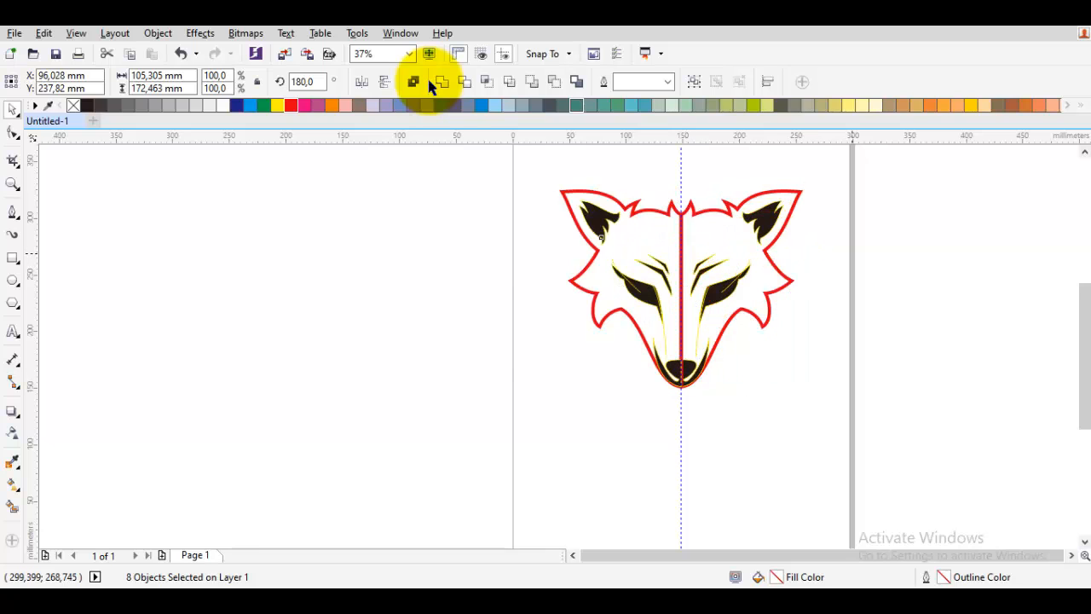
key(Escape)
key(F4)
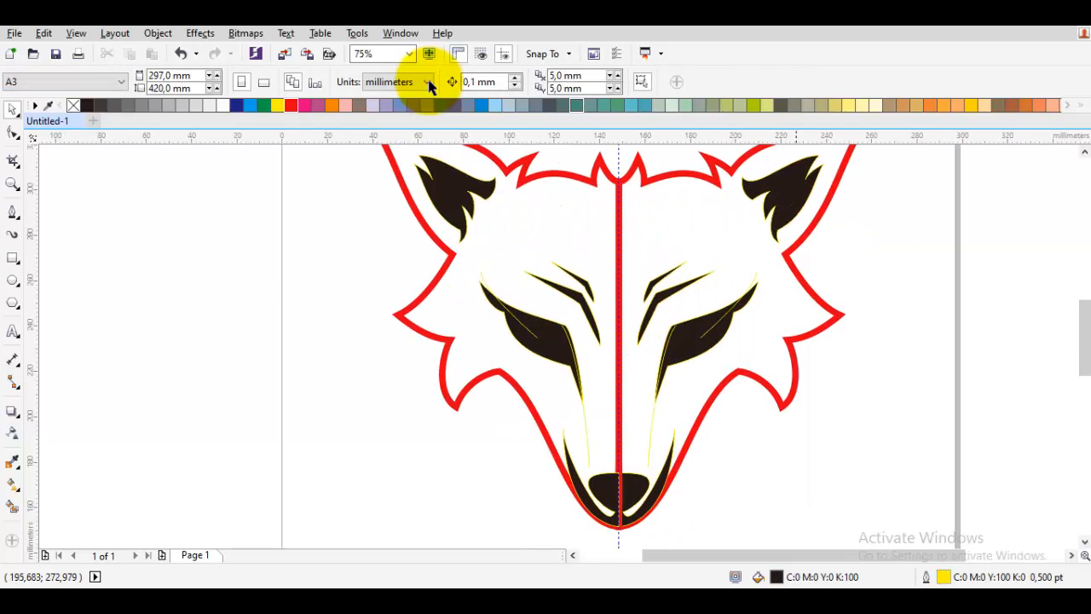
key(ctrl+z)
key(ctrl+z)
Set the red head outline's width to 10.0 pt
click(934, 318)
scroll(778, 286, up, 1)
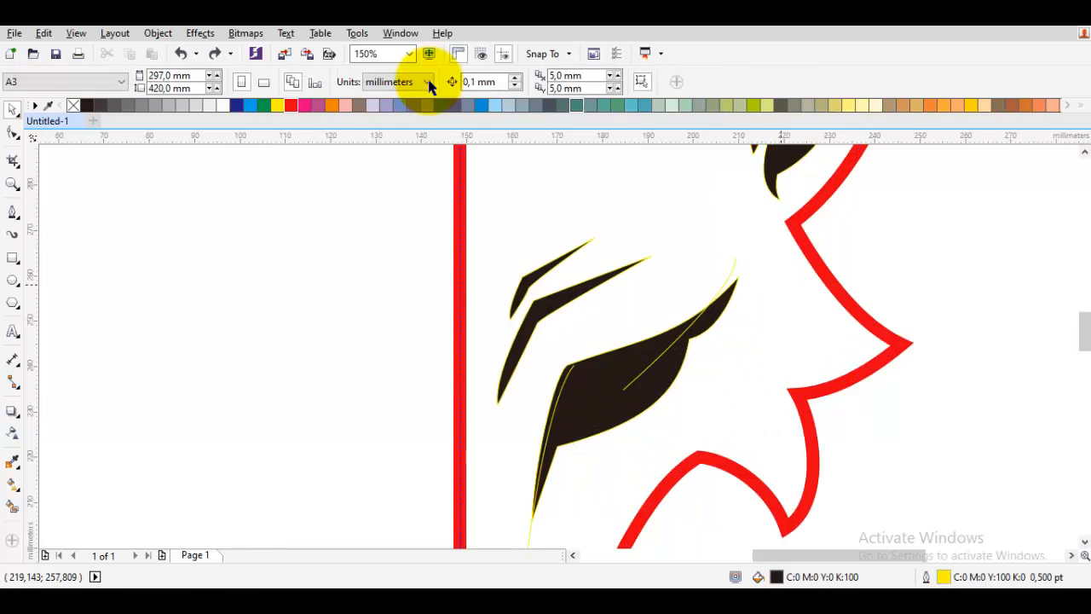
click(812, 272)
click(505, 82)
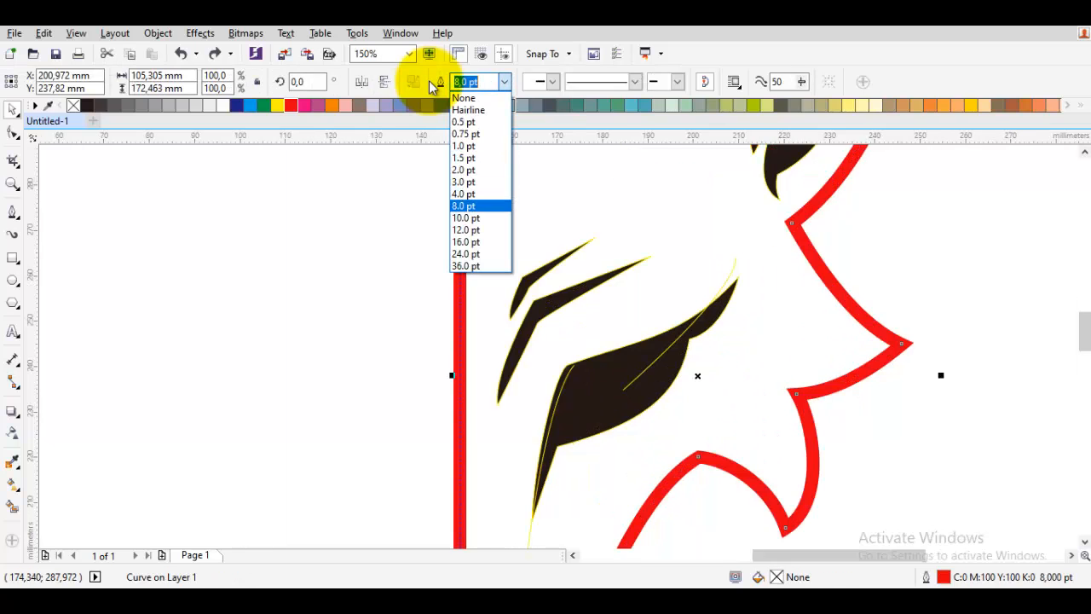
click(464, 219)
scroll(726, 259, down, 1)
click(771, 328)
Move the upper tip node of the black mouth line slightly upward to lengthen its point
scroll(658, 408, up, 1)
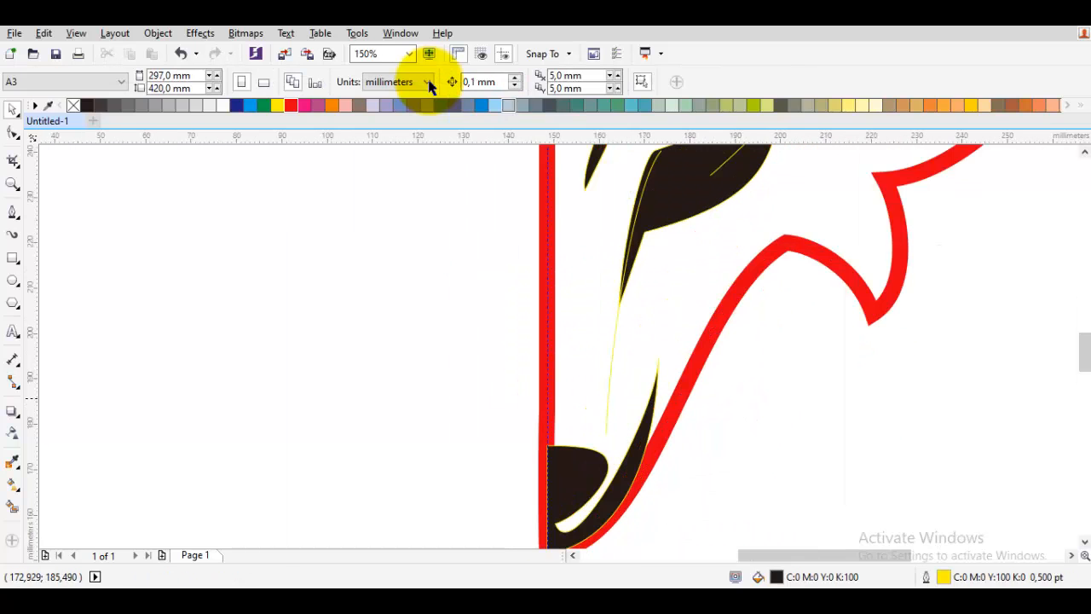
double_click(659, 362)
drag(659, 362, 653, 347)
scroll(635, 396, up, 1)
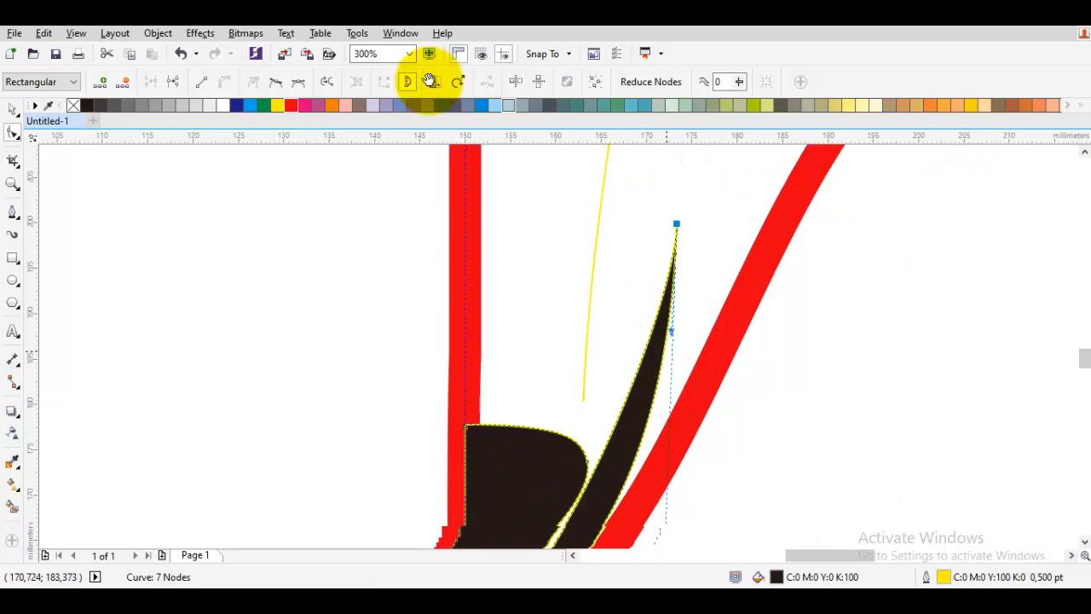
right_click(639, 246)
click(687, 315)
right_click(618, 253)
click(657, 344)
click(688, 150)
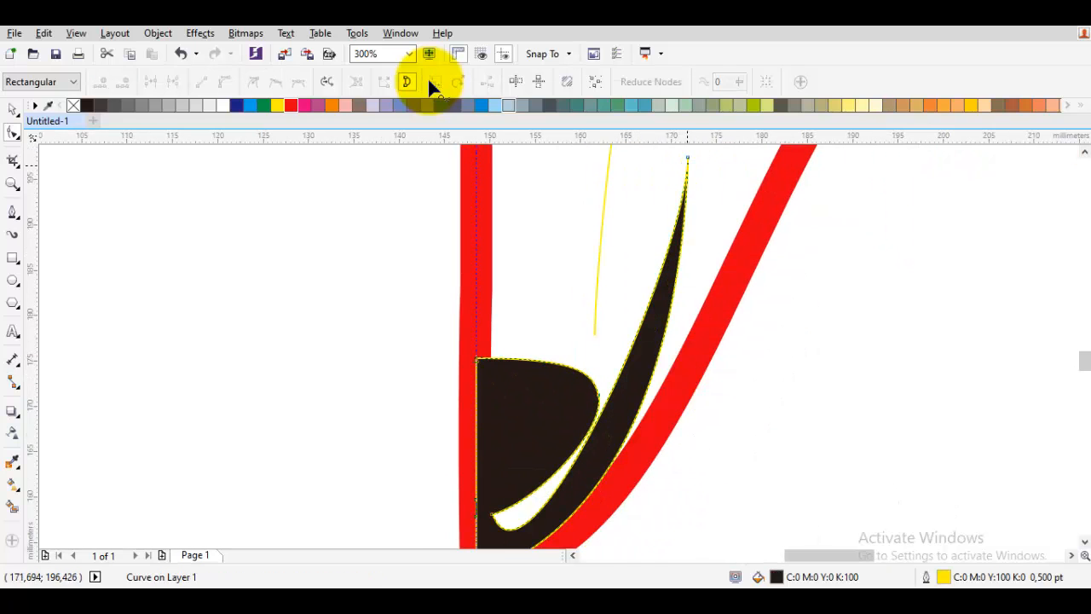
Slim the black mouth line by adjusting the curve handles on both of its edges
mouse_move(688, 158)
mouse_down()
mouse_move(680, 252)
mouse_move(611, 382)
mouse_up()
scroll(680, 325, up, 1)
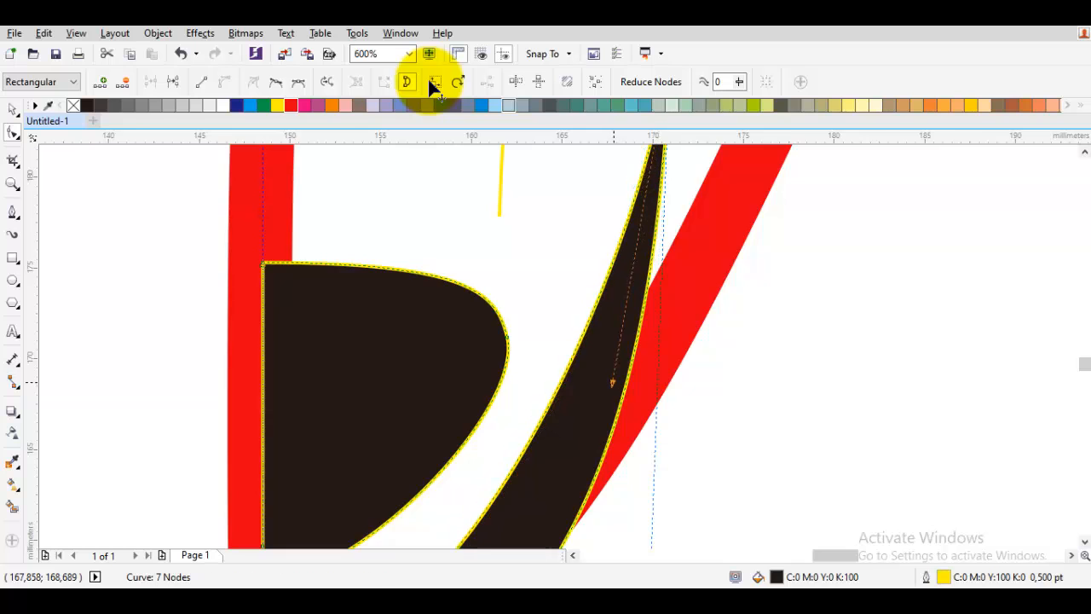
scroll(626, 503, down, 1)
drag(651, 524, 662, 427)
click(662, 433)
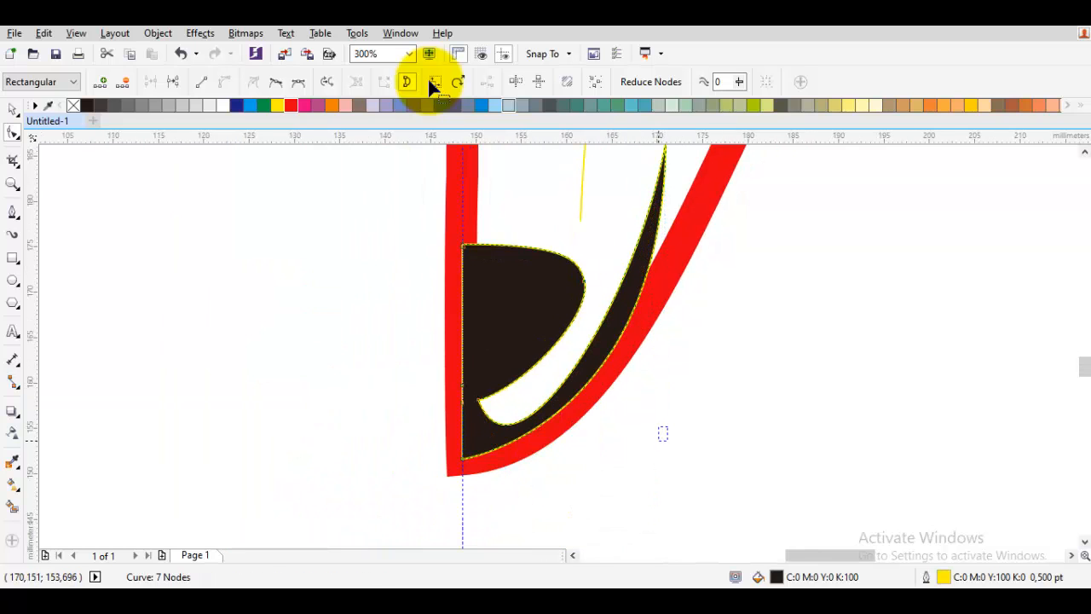
key(space)
scroll(642, 322, down, 1)
Narrow the white gap beneath the nose by reshaping its lower curve into a thin, pointed crescent
key(space)
click(560, 361)
scroll(589, 402, up, 1)
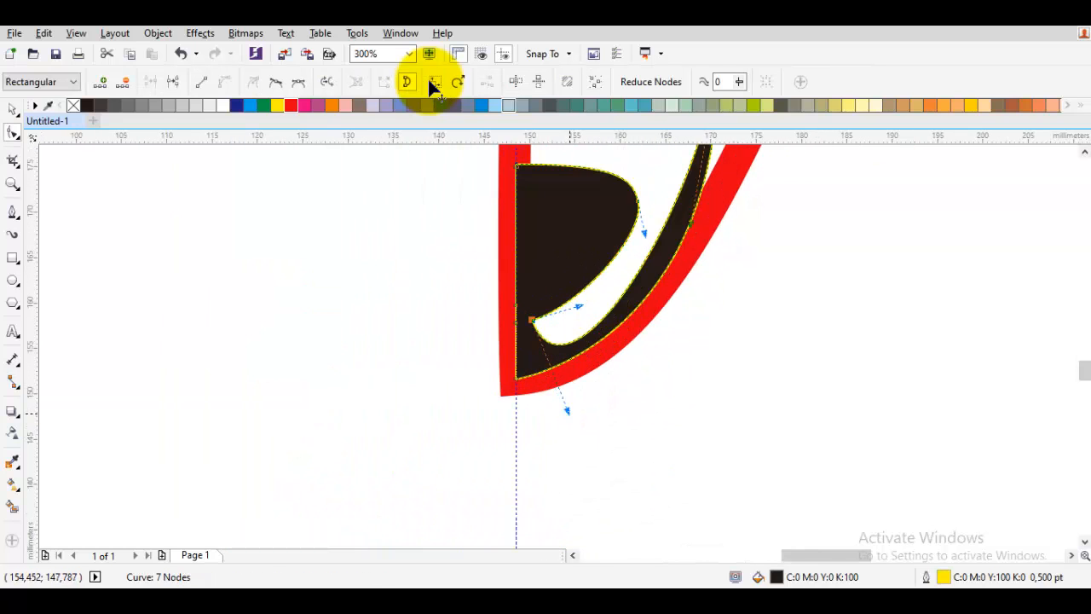
drag(570, 413, 587, 374)
mouse_move(587, 373)
mouse_down()
mouse_move(610, 354)
mouse_move(596, 341)
mouse_up()
click(597, 341)
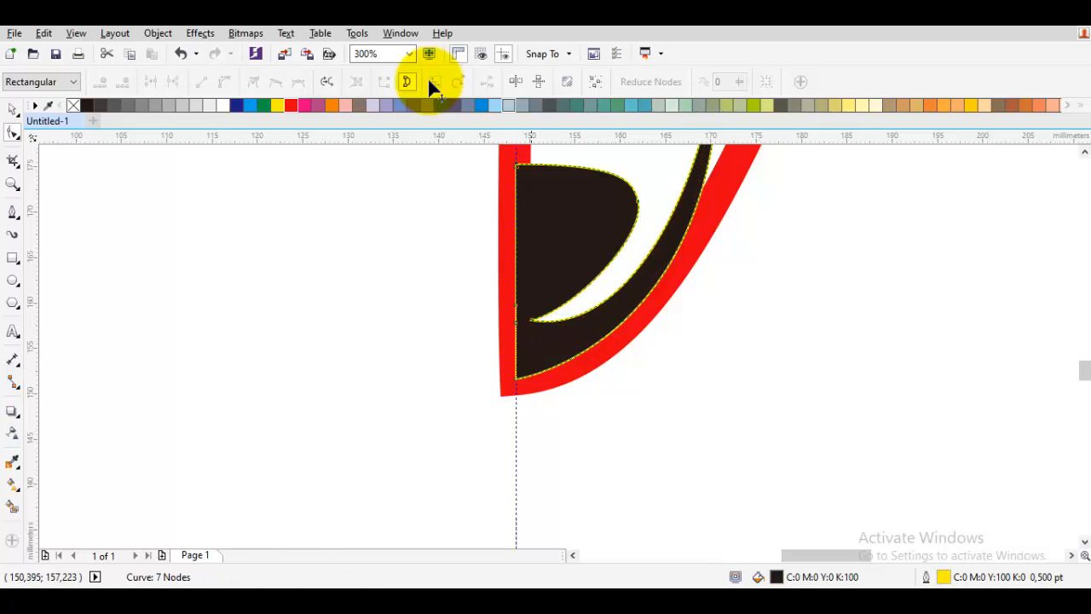
key(space)
Fill the red-outlined half-head shape with orange
scroll(508, 477, down, 2)
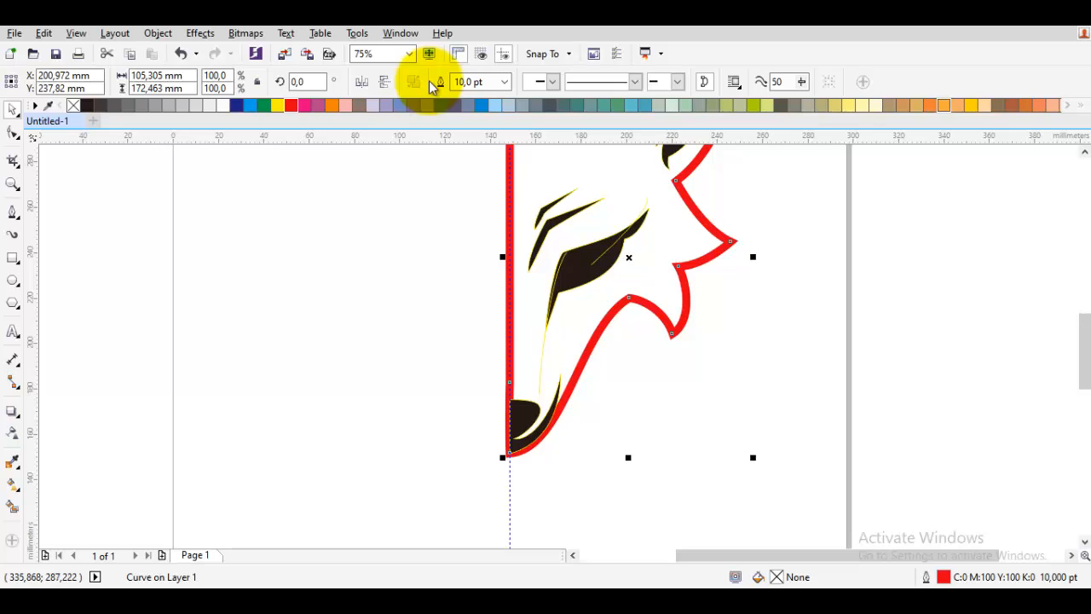
click(930, 106)
click(793, 209)
drag(682, 265, 703, 383)
click(604, 277)
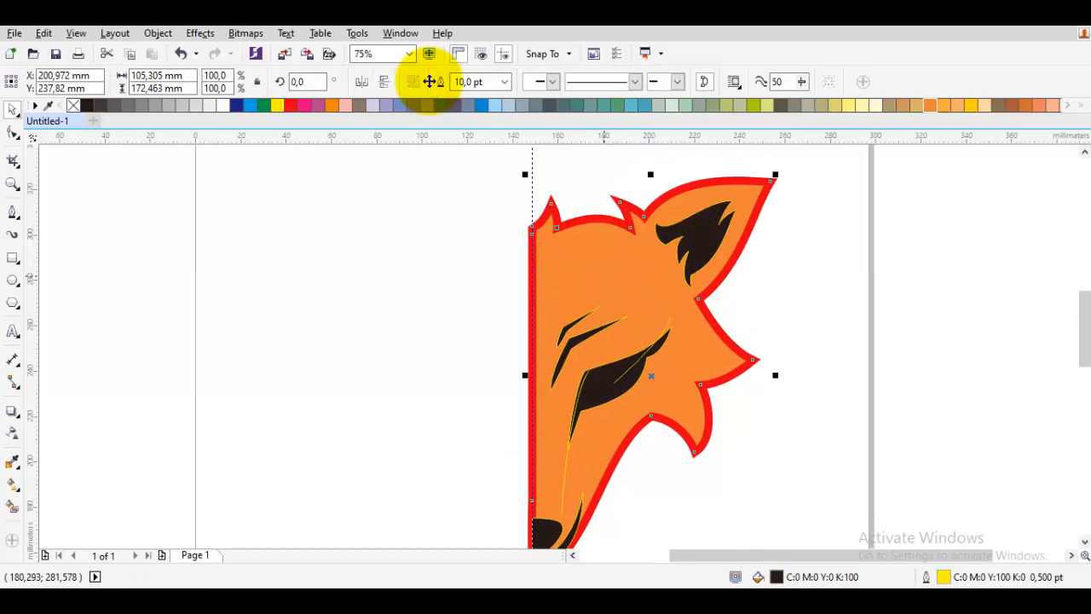
Convert the half-head's red outline to an object and recolour it with the black sampled from the artwork
key(ctrl+shift+q)
scroll(679, 213, up, 1)
click(11, 462)
click(709, 249)
scroll(587, 191, up, 1)
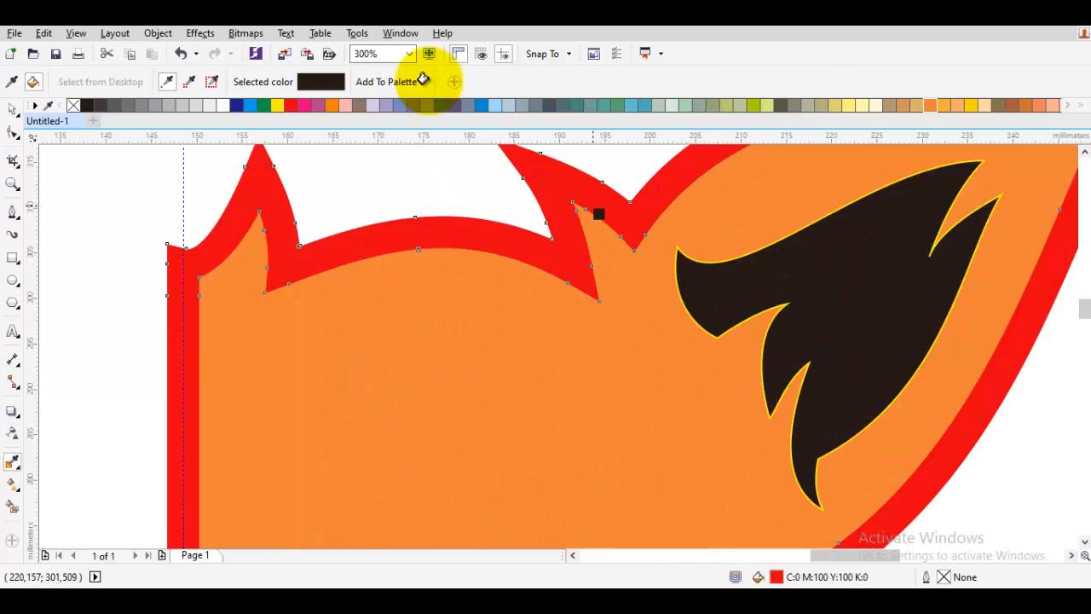
click(588, 196)
key(space)
scroll(635, 232, down, 3)
scroll(598, 324, up, 1)
Delete the leftover thin construction curves running down the muzzle and across the black eye shape
click(12, 213)
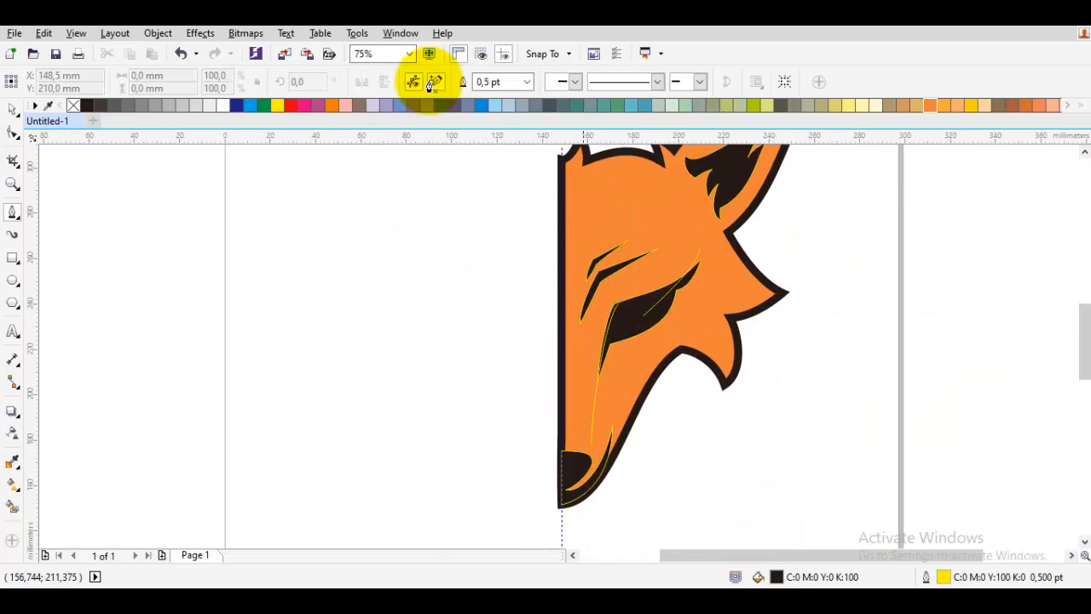
scroll(610, 398, up, 1)
drag(581, 477, 587, 458)
key(space)
key(space)
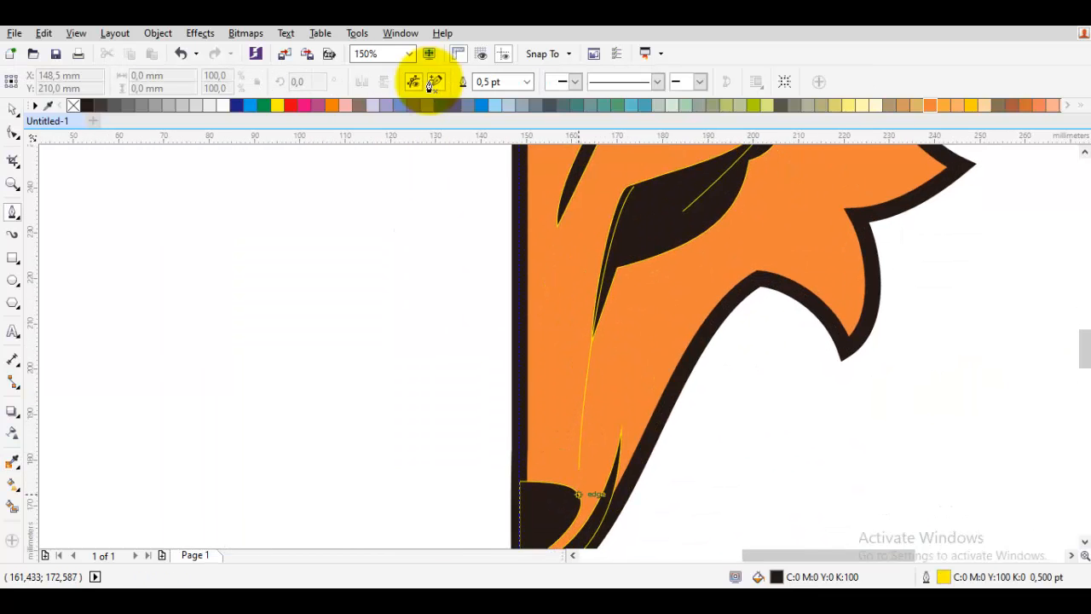
key(space)
click(580, 461)
key(Delete)
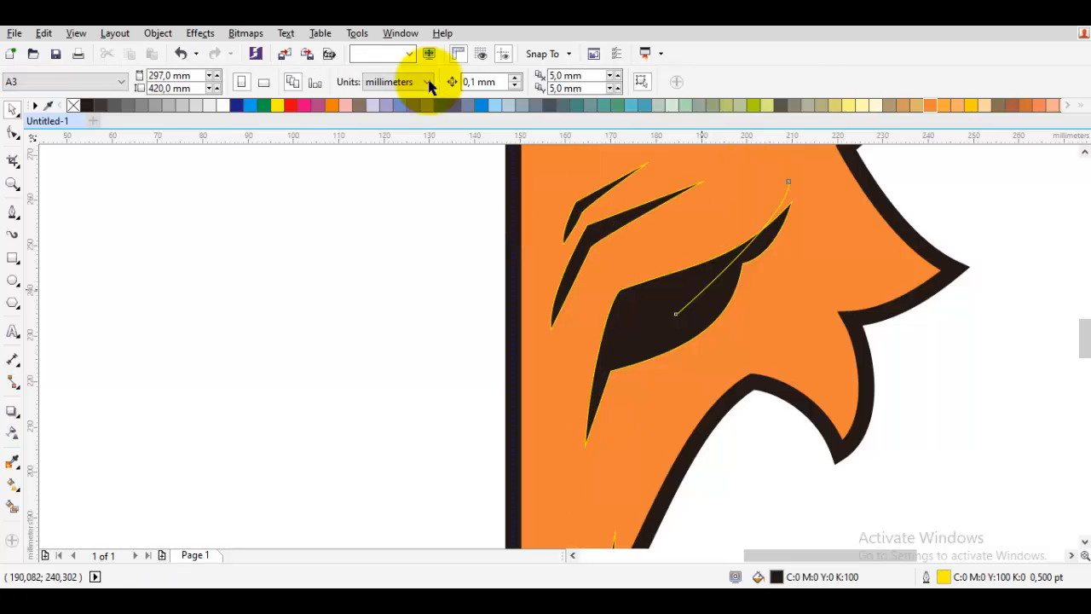
key(space)
key(space)
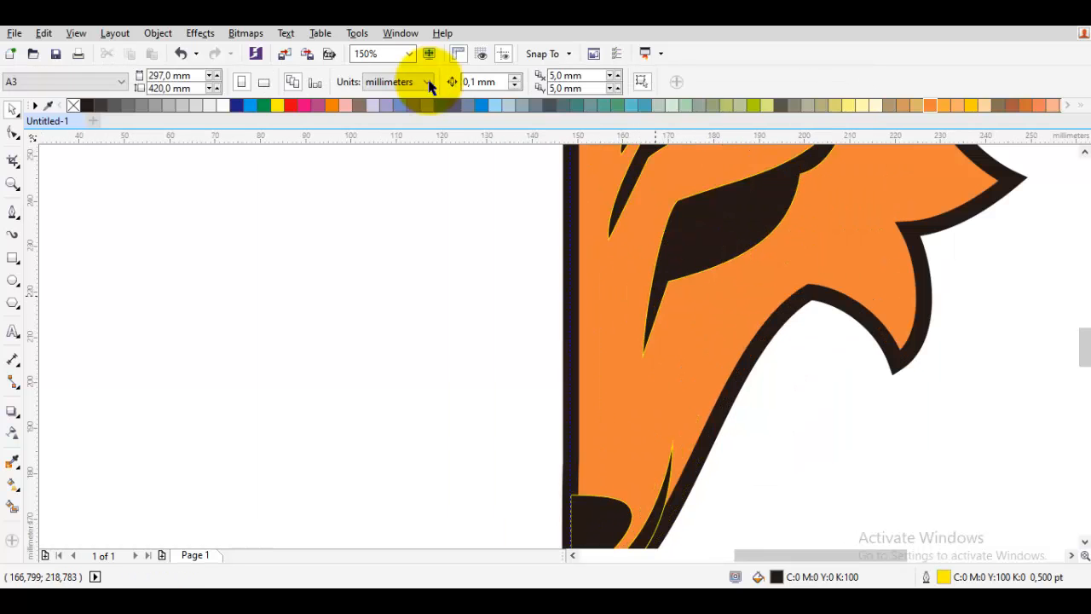
Lengthen the pointed lower inner end of the black eye shape by moving its tip node down toward the muzzle
key(F10)
click(655, 298)
drag(643, 354, 636, 400)
scroll(652, 314, up, 1)
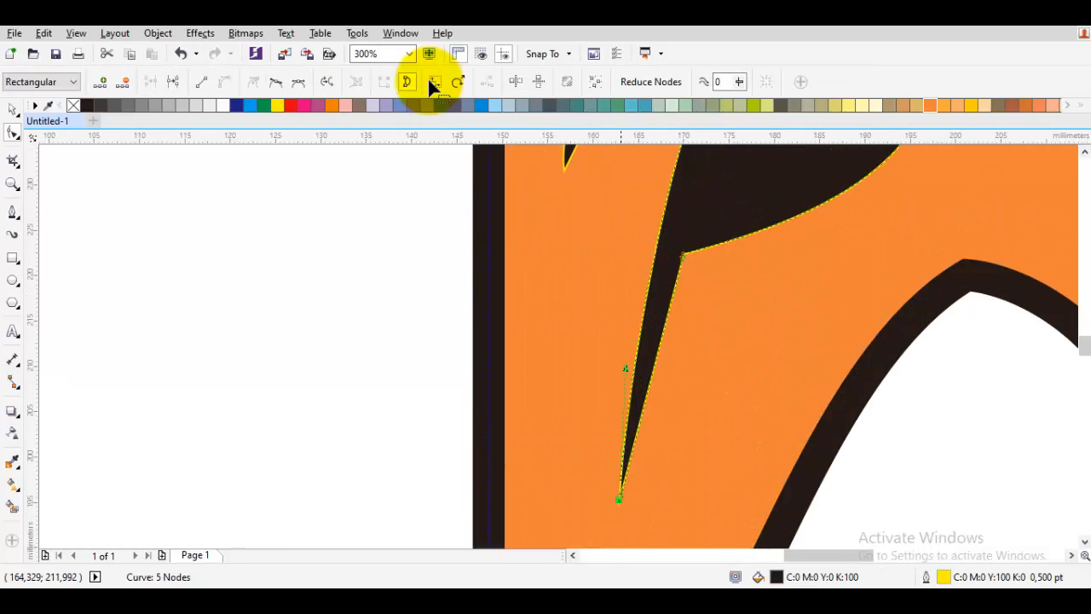
Refine the edge between the eye's lower corner and its elongated inner tip by adjusting the segment and nodes
click(683, 254)
right_click(615, 272)
click(645, 323)
key(space)
key(space)
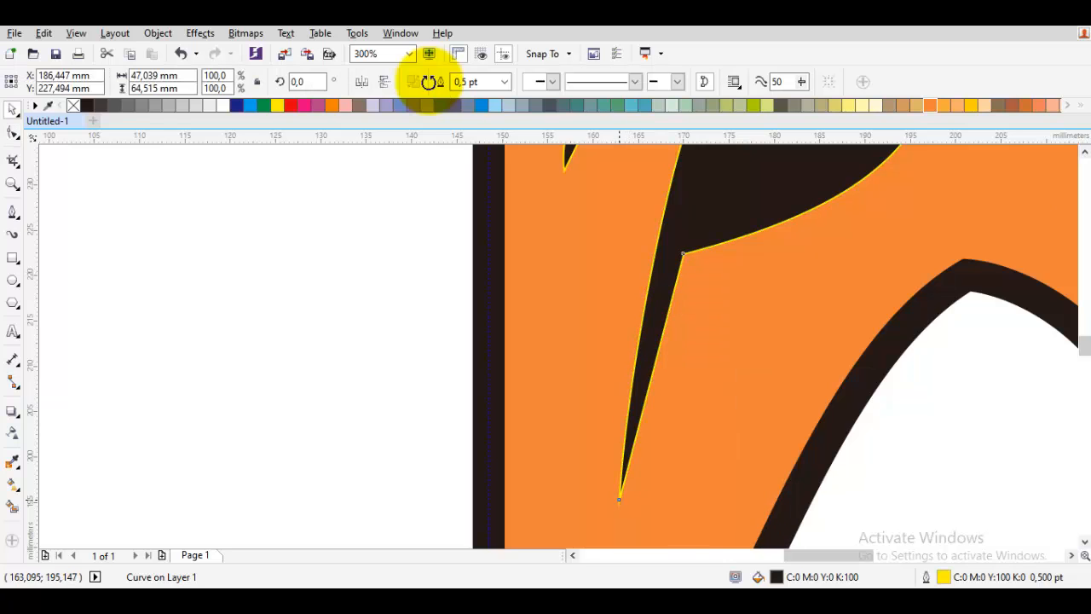
click(620, 499)
mouse_move(613, 299)
mouse_down()
mouse_move(640, 266)
mouse_move(674, 262)
mouse_up()
mouse_move(788, 229)
mouse_down()
mouse_move(665, 312)
mouse_move(616, 329)
mouse_move(612, 366)
mouse_up()
key(space)
key(Escape)
scroll(606, 375, down, 1)
Draw a curved crescent about 13 by 12 mm inside the black eye shape and fill it with red
key(F5)
scroll(632, 317, up, 1)
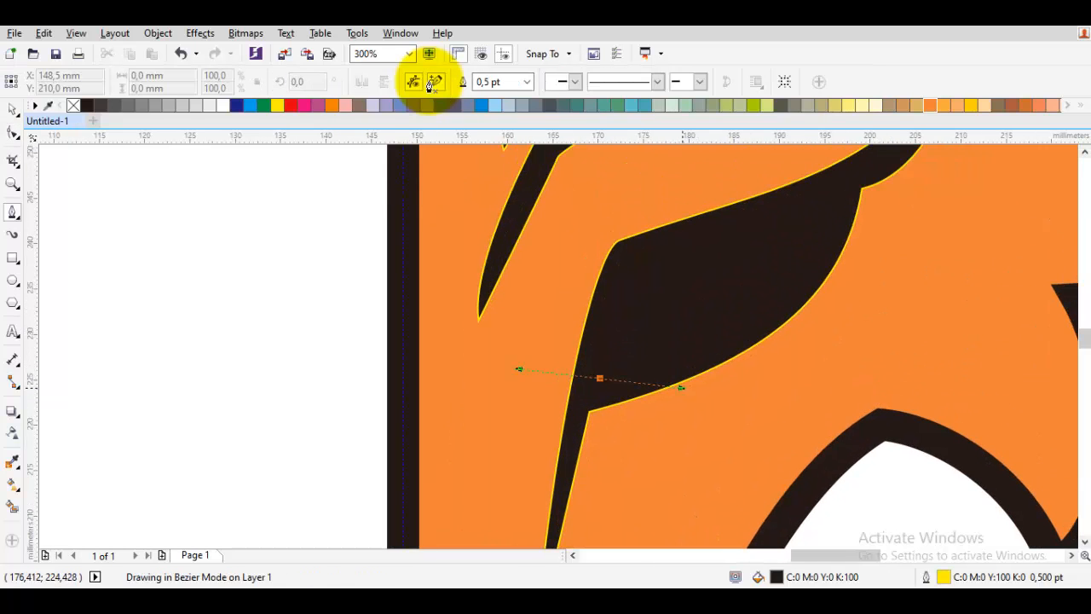
click(600, 378)
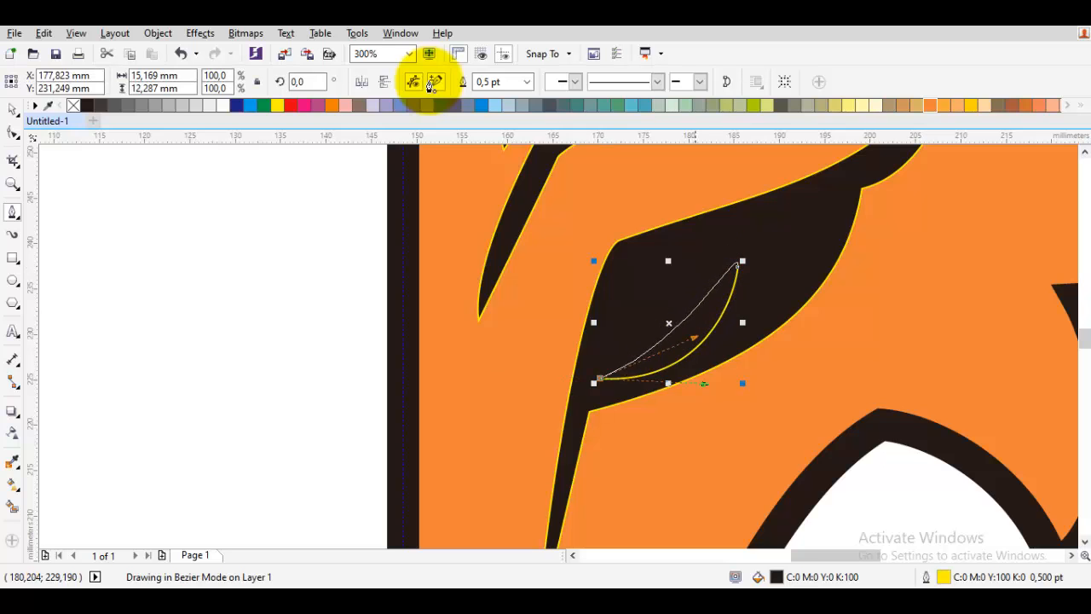
key(F10)
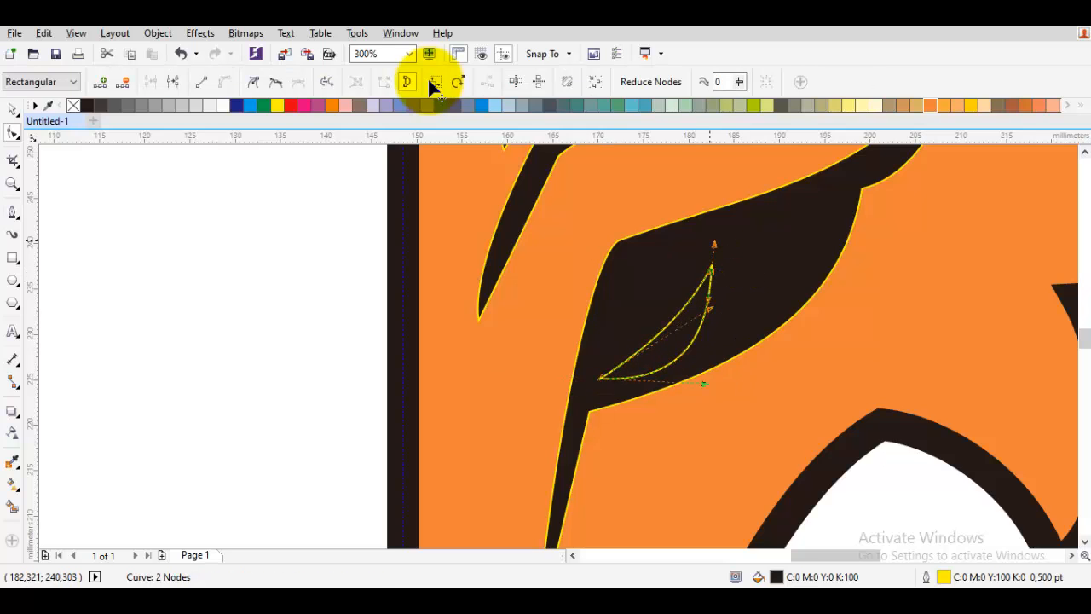
drag(714, 244, 696, 248)
drag(705, 384, 703, 373)
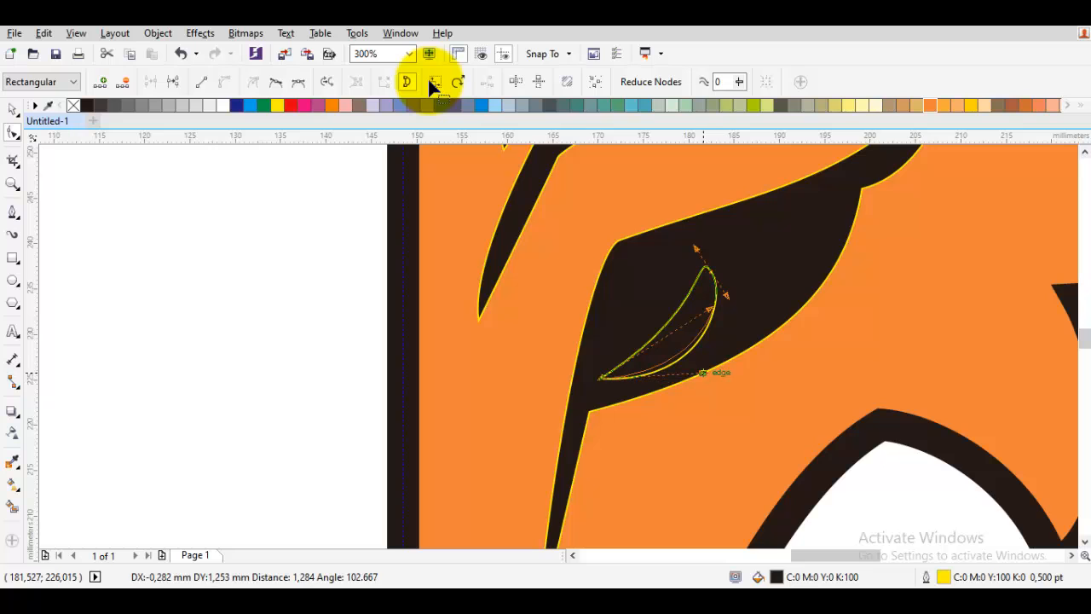
key(space)
click(290, 105)
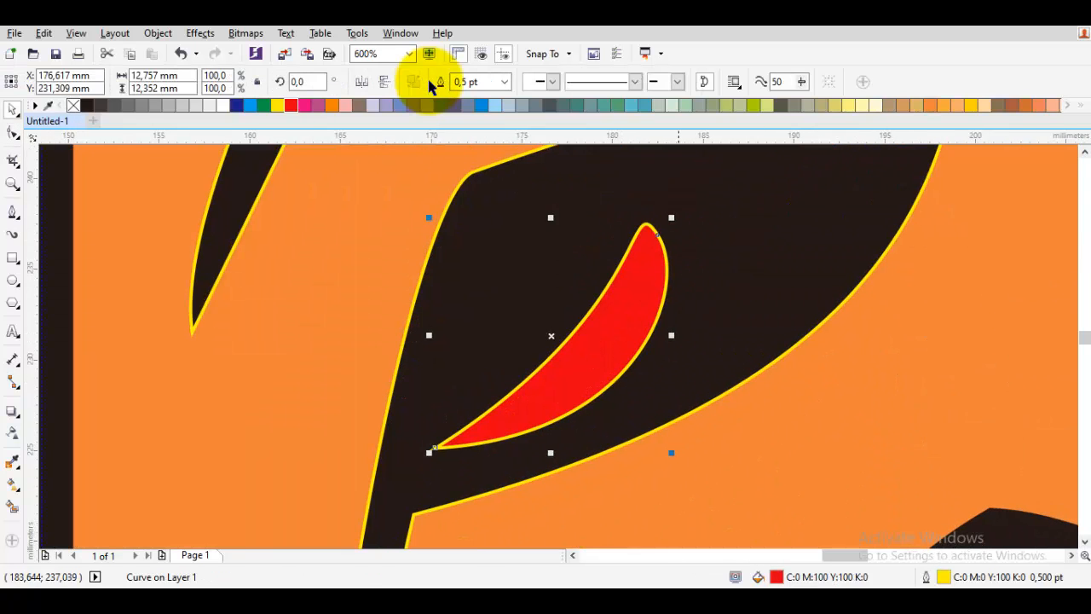
Reduce the red crescent's height and reshape its upper end into a narrower, more curved tip
drag(672, 217, 644, 246)
drag(644, 349, 672, 351)
key(space)
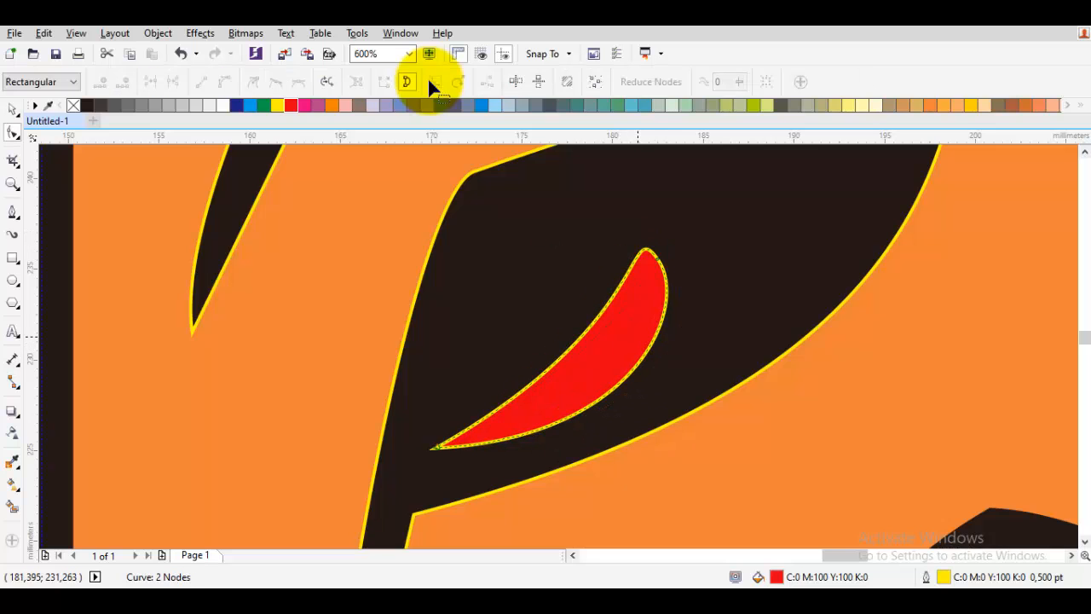
drag(639, 250, 607, 256)
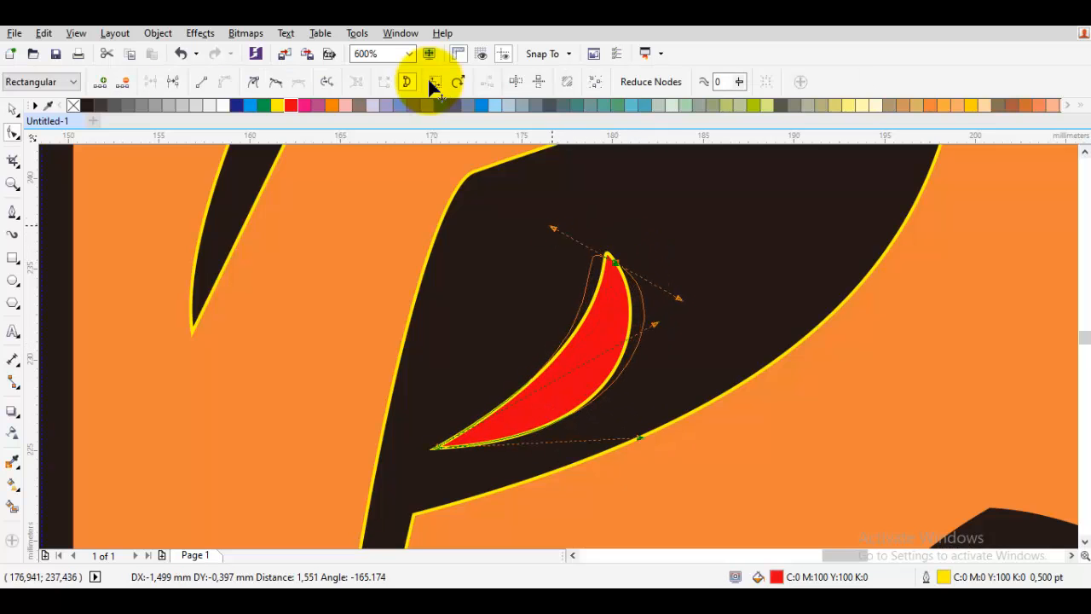
drag(553, 226, 544, 206)
Rotate the red crescent by about 7 degrees within the eye
key(space)
scroll(600, 279, down, 1)
click(605, 292)
drag(605, 292, 636, 295)
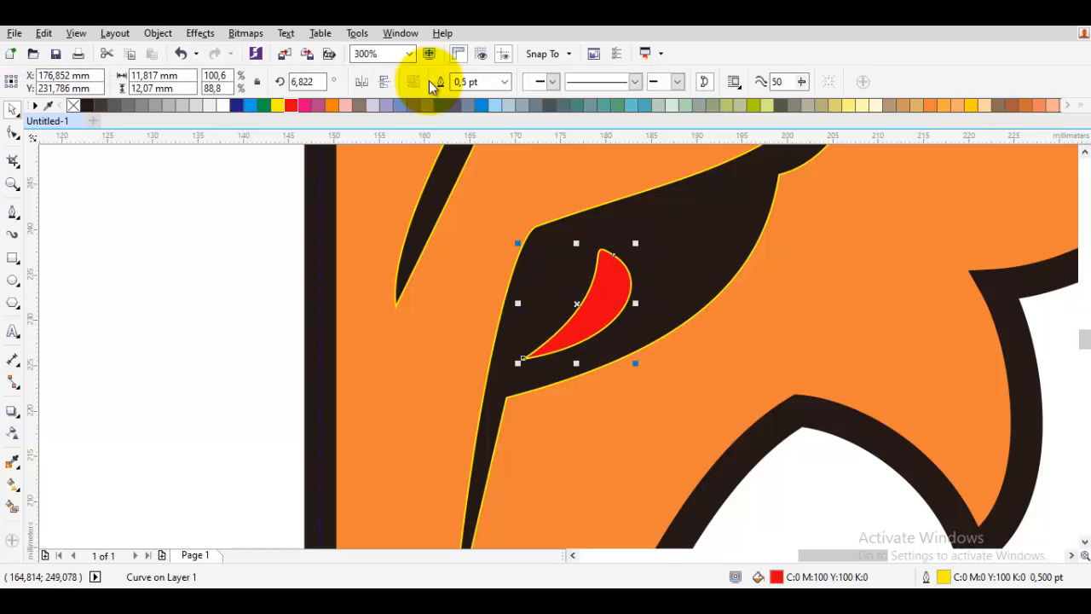
Set the red crescent's outline width to 1.5 pt
click(504, 81)
click(464, 182)
scroll(627, 301, up, 1)
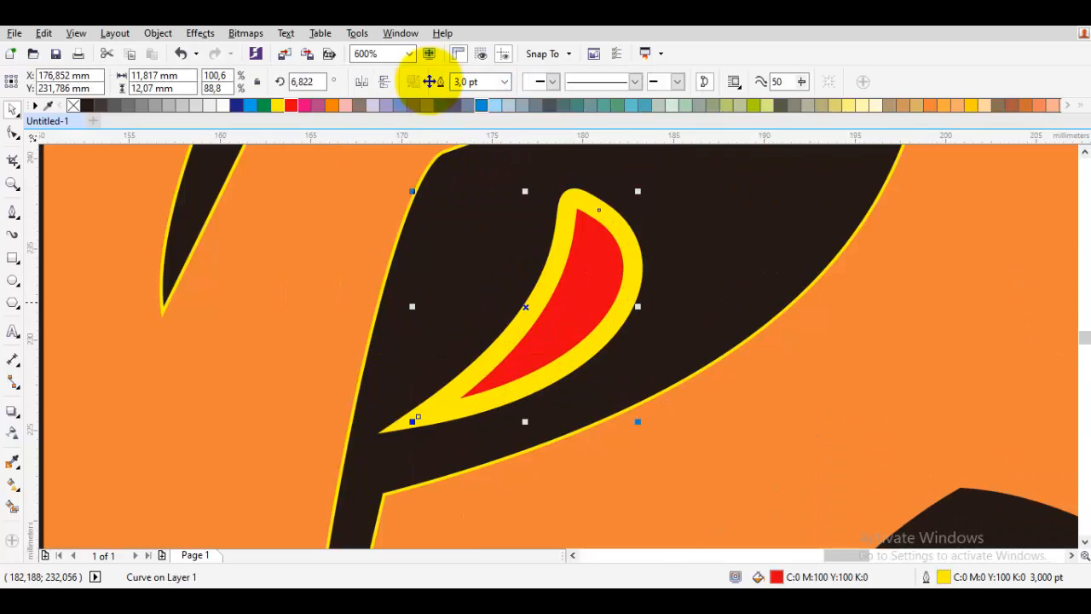
click(504, 82)
click(465, 148)
Convert the crescent's yellow outline to an object and recolour it with the eye's black
key(ctrl+shift+q)
key(F10)
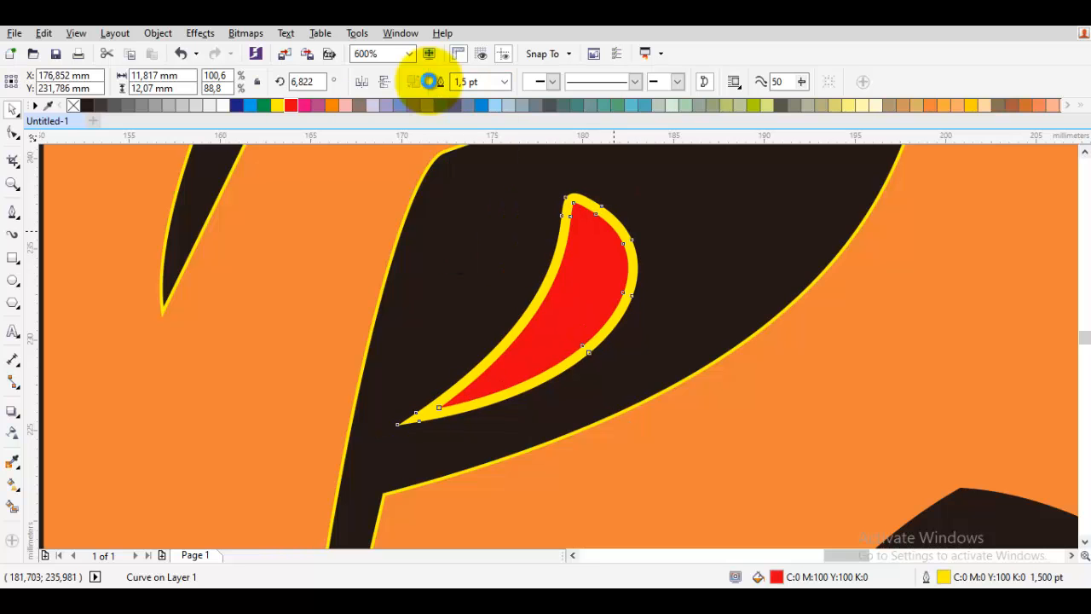
click(656, 246)
click(633, 259)
key(space)
key(Escape)
scroll(650, 305, down, 3)
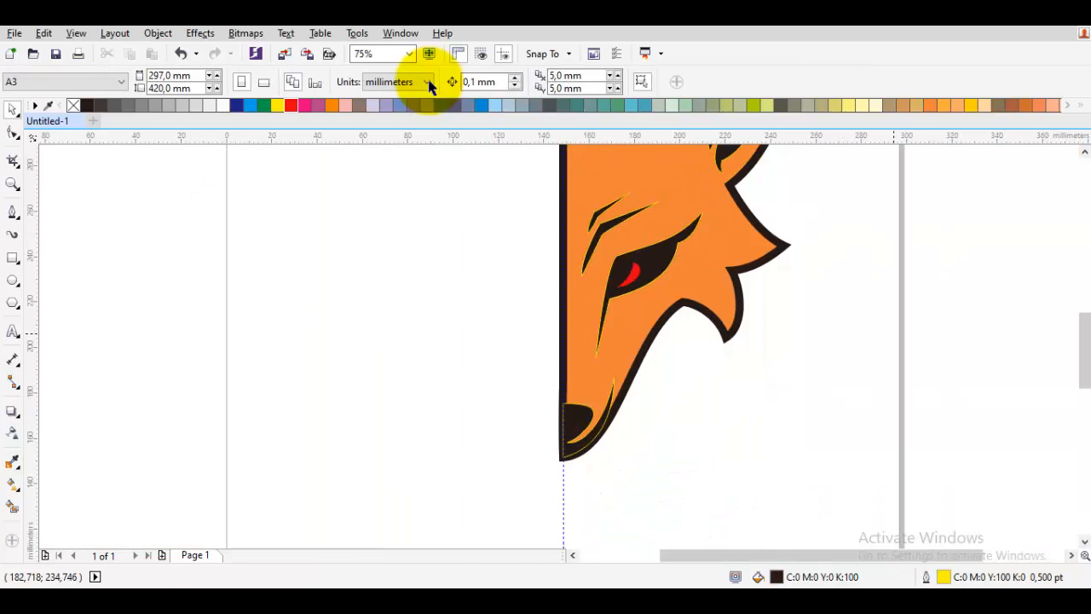
Draw a narrow pointed wedge crossing the middle of the red crescent
scroll(615, 307, up, 3)
key(p)
drag(713, 291, 587, 301)
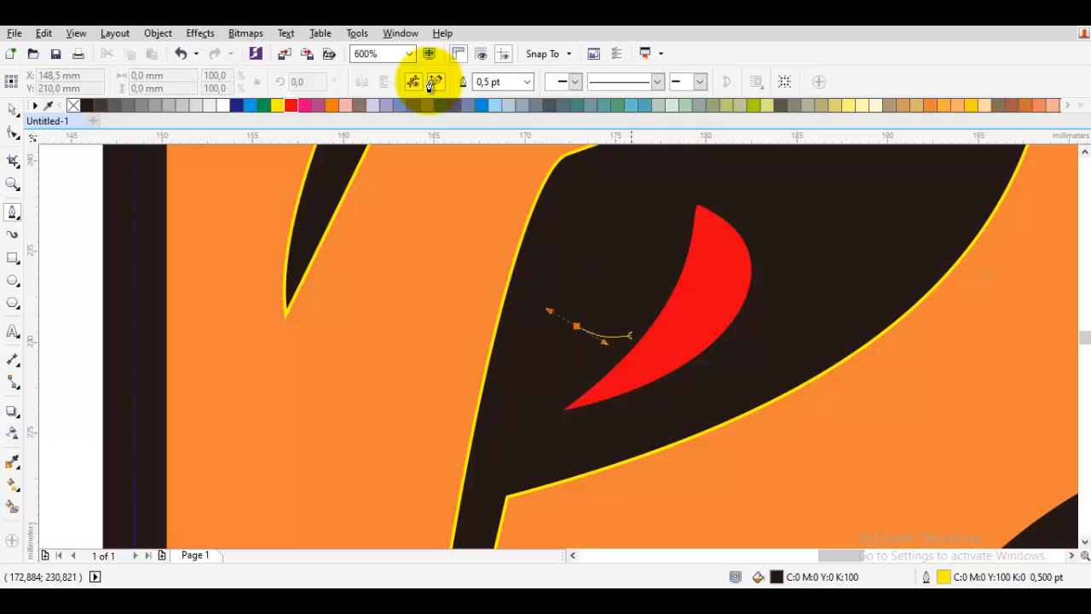
click(802, 277)
click(633, 281)
click(577, 326)
Subtract the wedge from the red crescent with Back Minus Front, splitting the crescent into two pieces
key(space)
shift+click(686, 249)
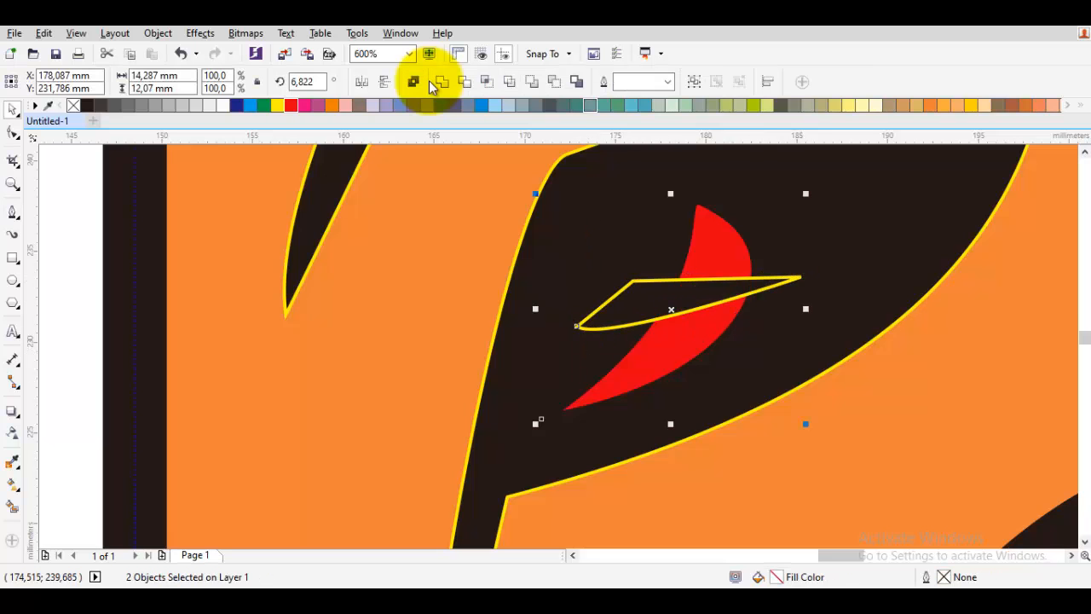
click(554, 82)
scroll(713, 304, down, 4)
key(Escape)
scroll(720, 304, up, 2)
scroll(724, 303, down, 1)
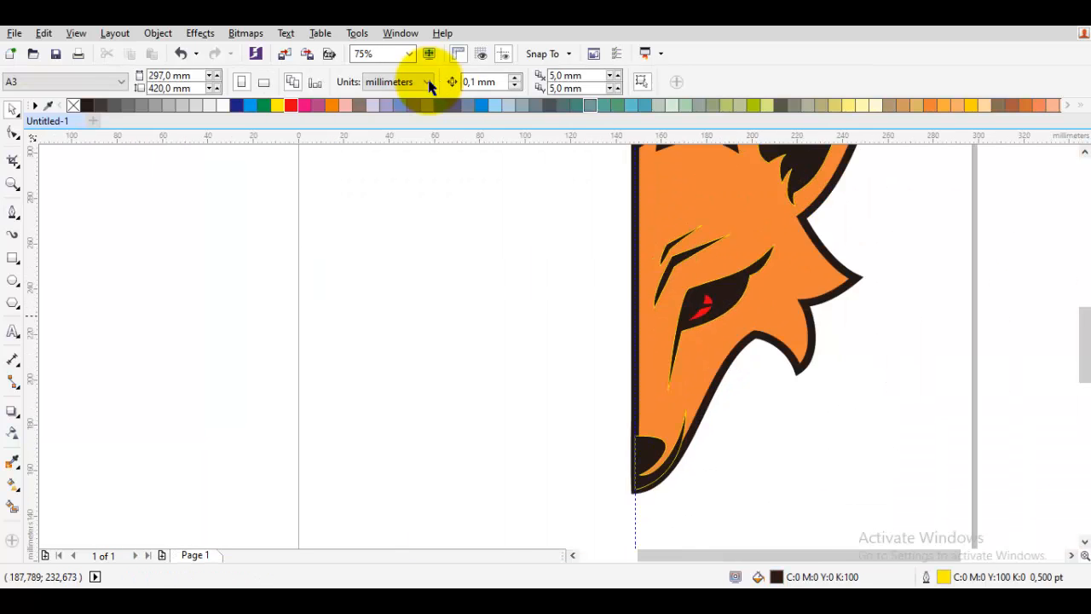
drag(798, 315, 785, 316)
scroll(672, 362, up, 1)
mouse_move(671, 362)
mouse_down()
mouse_move(726, 322)
mouse_move(753, 324)
mouse_move(761, 306)
mouse_up()
key(space)
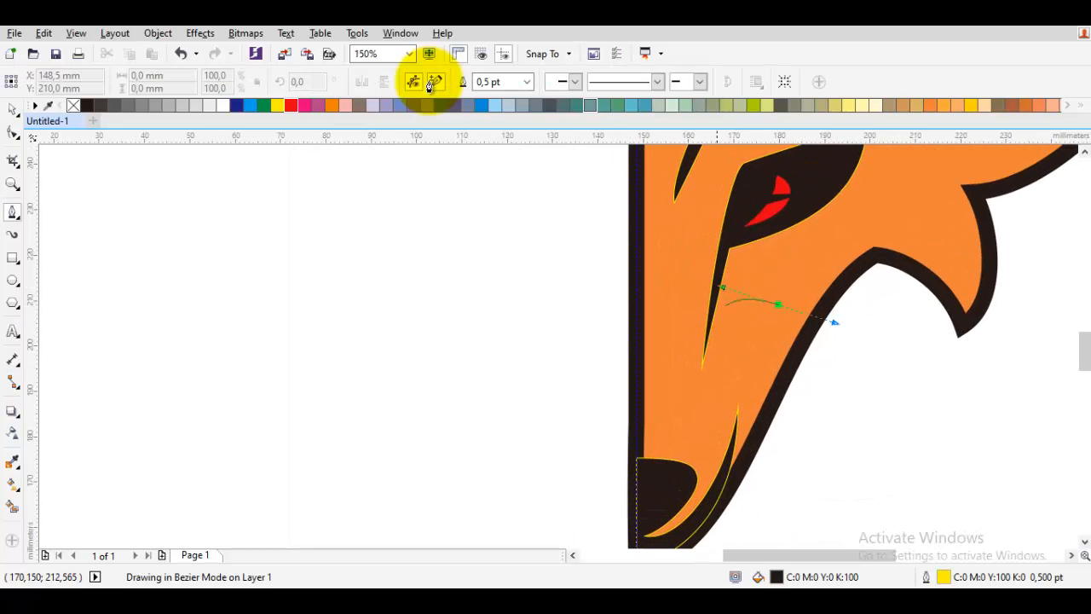
key(Escape)
Draw a closed curved muzzle shape from beneath the eye down around the nose and back up along the mouth line
drag(741, 390, 739, 313)
drag(673, 415, 715, 332)
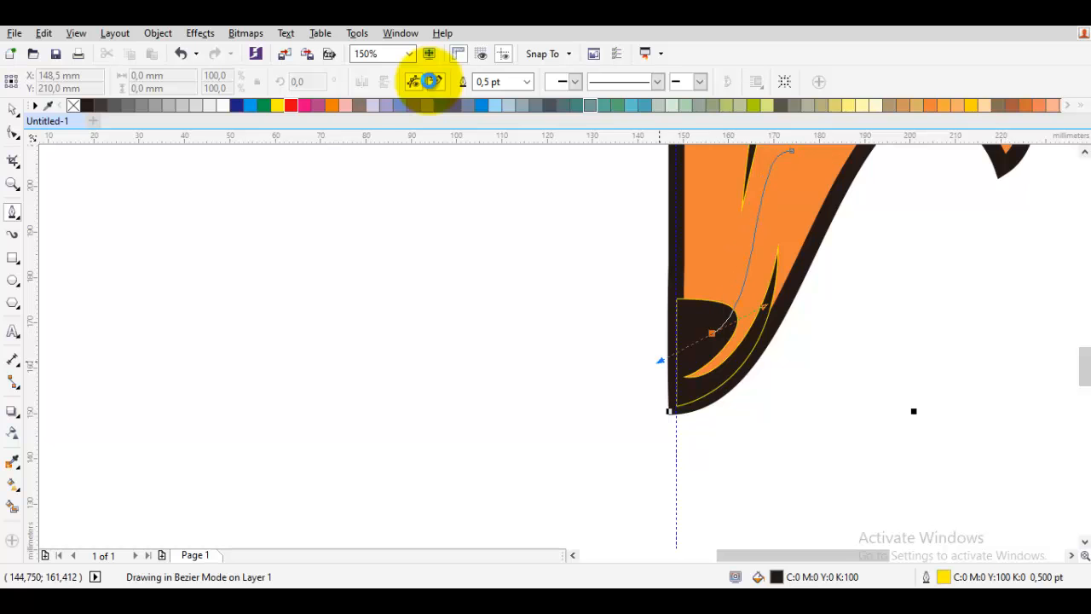
drag(660, 361, 660, 361)
click(685, 396)
drag(777, 297, 733, 389)
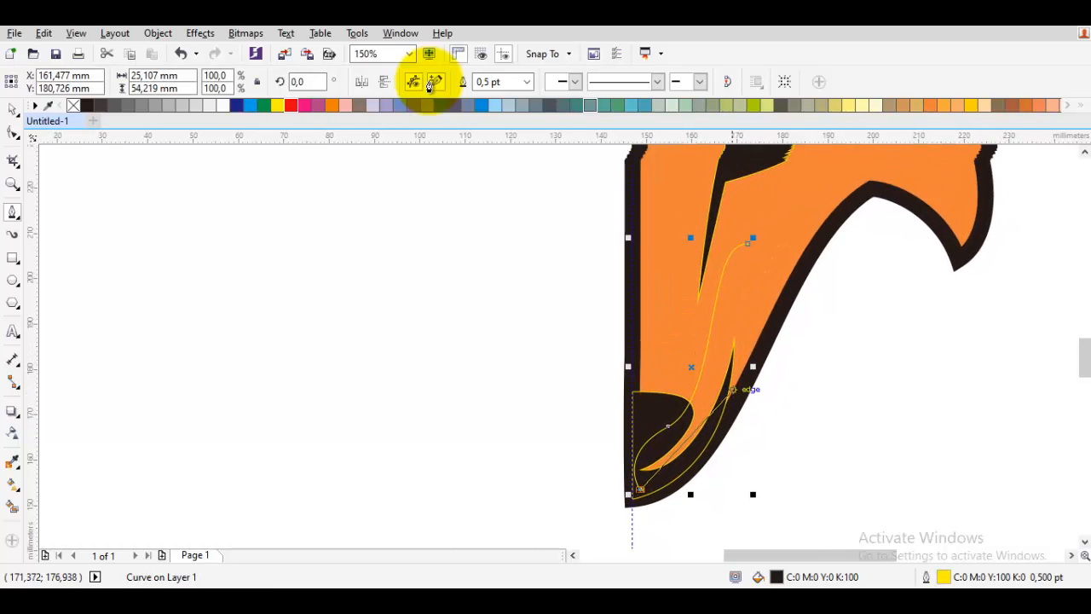
drag(748, 242, 739, 298)
drag(838, 202, 761, 312)
click(697, 373)
drag(775, 236, 815, 123)
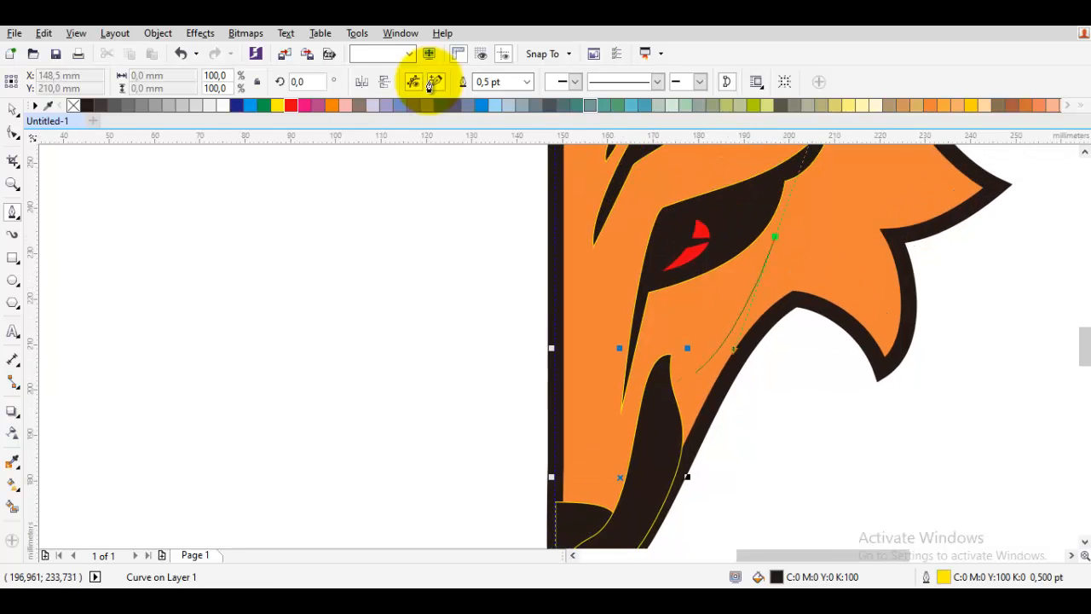
Reshape the upper end of the muzzle shape into a sharp point angled toward the eye
key(F10)
mouse_move(670, 355)
mouse_down()
mouse_move(684, 337)
mouse_move(627, 370)
mouse_move(701, 423)
mouse_up()
click(670, 382)
click(685, 338)
Draw a second closed shape about 30 by 61 mm from the muzzle shape along the jaw to a point beside the eye
key(F5)
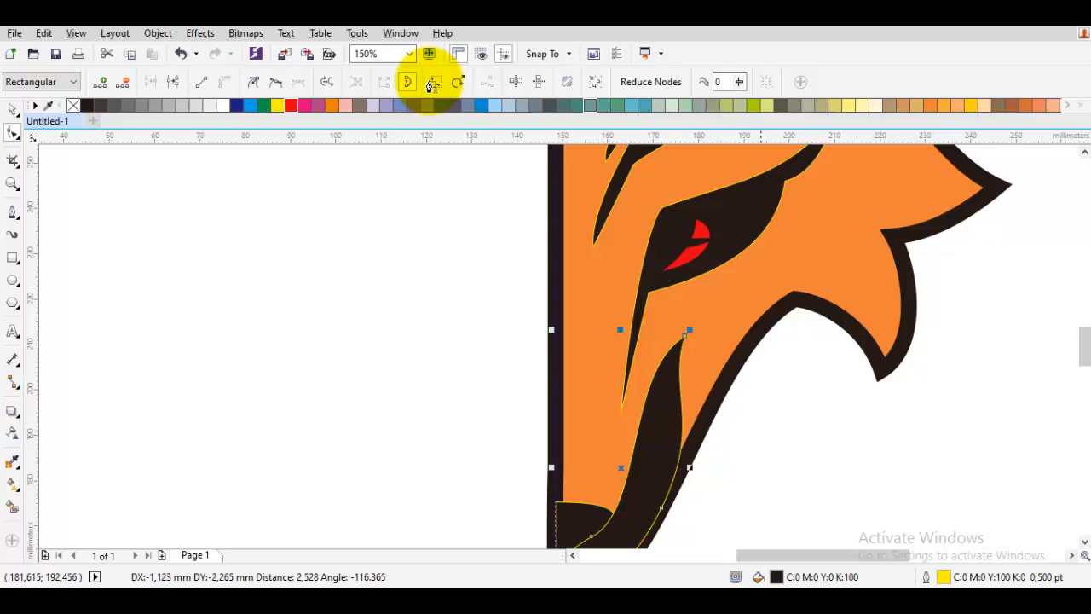
drag(796, 218, 761, 291)
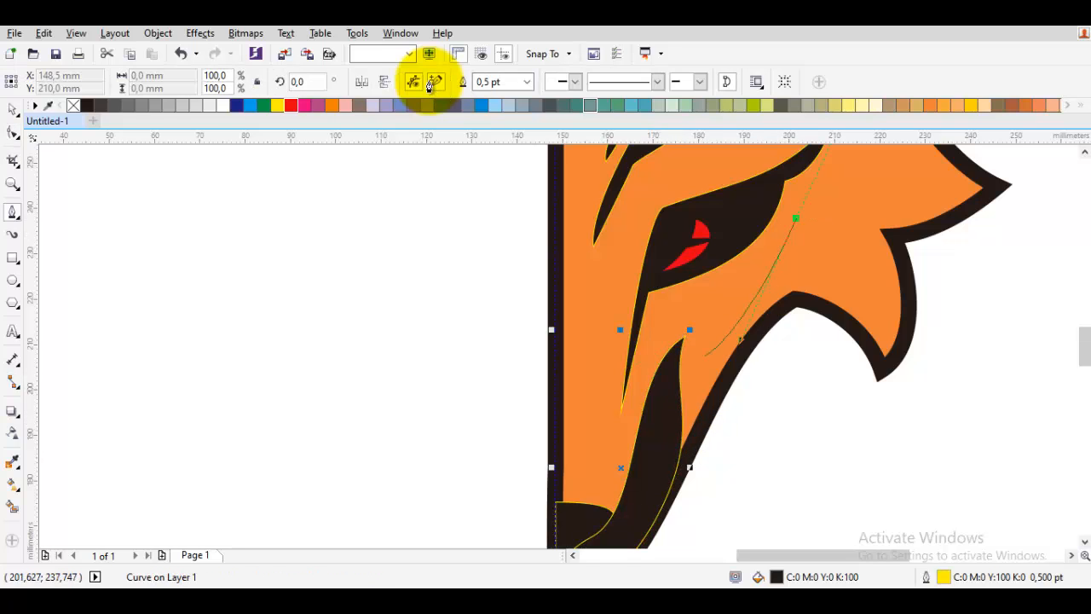
scroll(672, 361, up, 1)
drag(655, 399, 644, 455)
scroll(695, 418, down, 1)
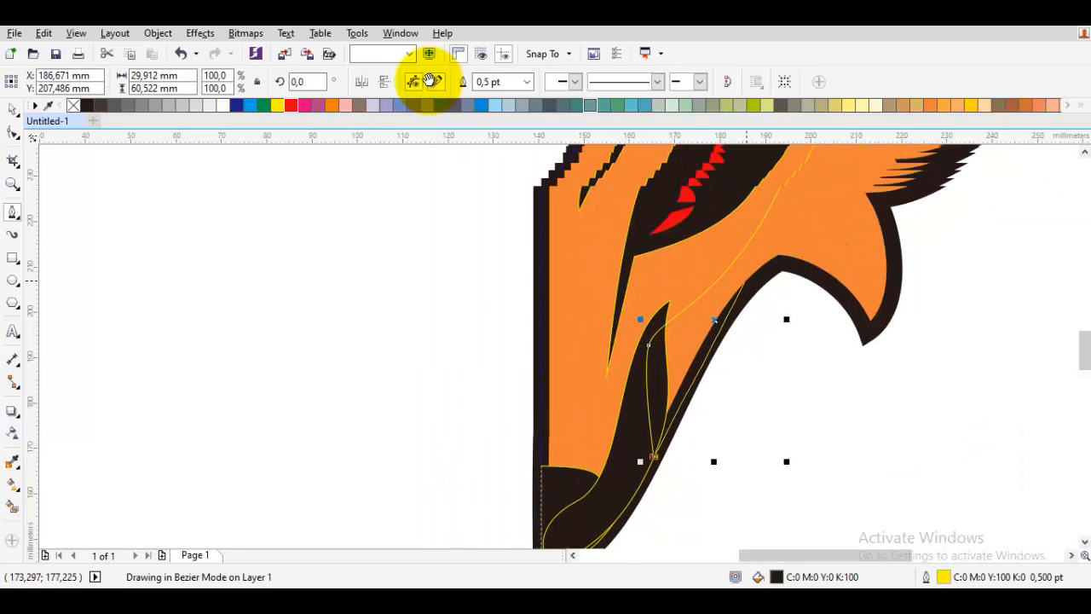
scroll(691, 427, up, 1)
drag(833, 177, 773, 337)
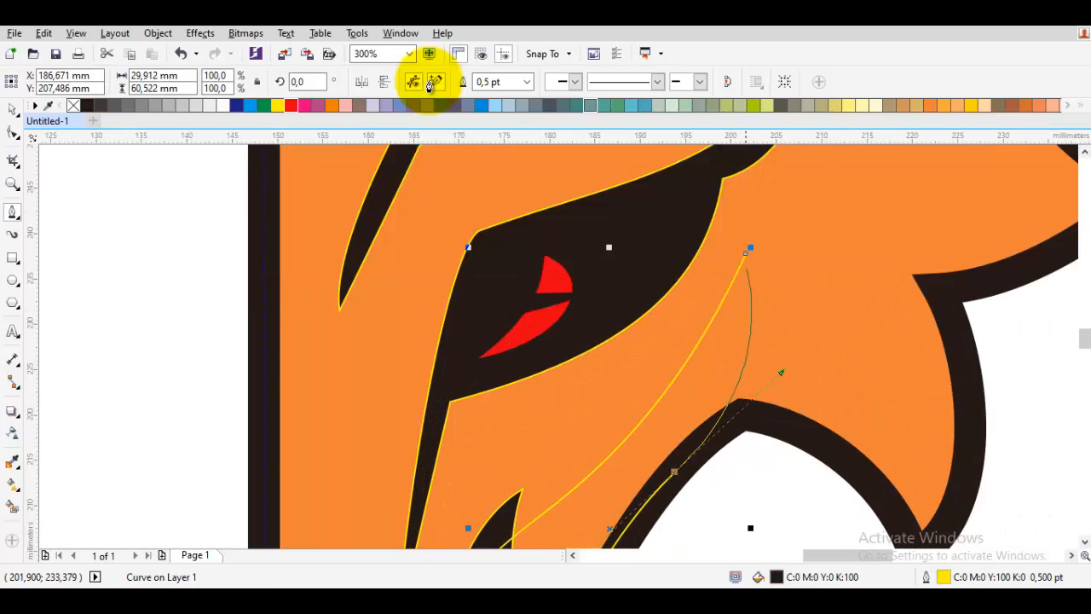
click(747, 253)
Weld the muzzle and cheek shapes into one object and fill it with white
scroll(746, 275, down, 1)
key(space)
shift+click(626, 395)
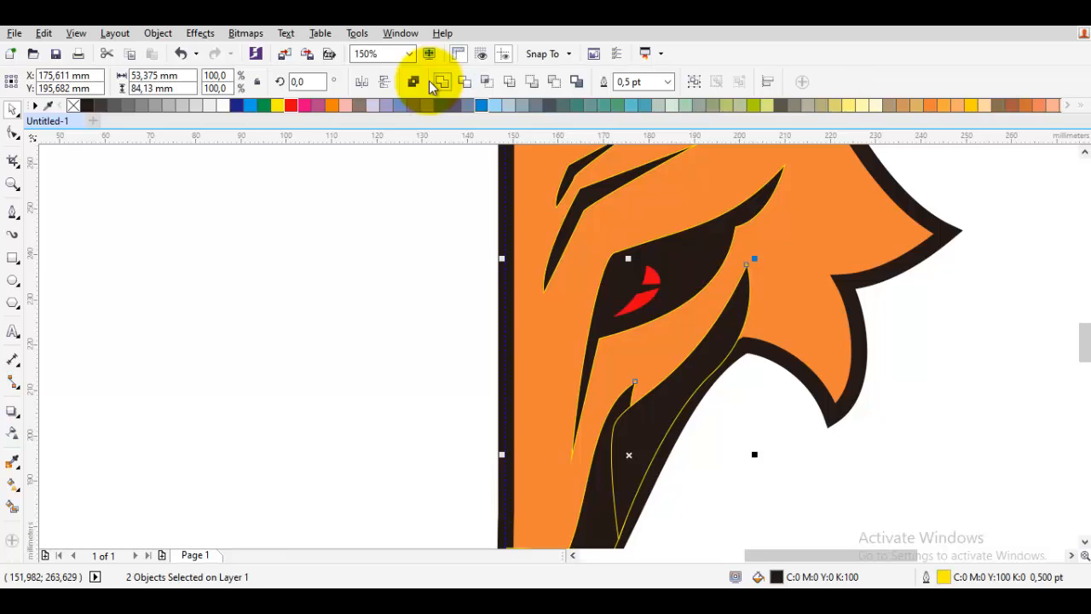
click(433, 83)
click(223, 105)
Place the white muzzle patch directly in front of the orange head shape, beneath the black line work
right_click(710, 352)
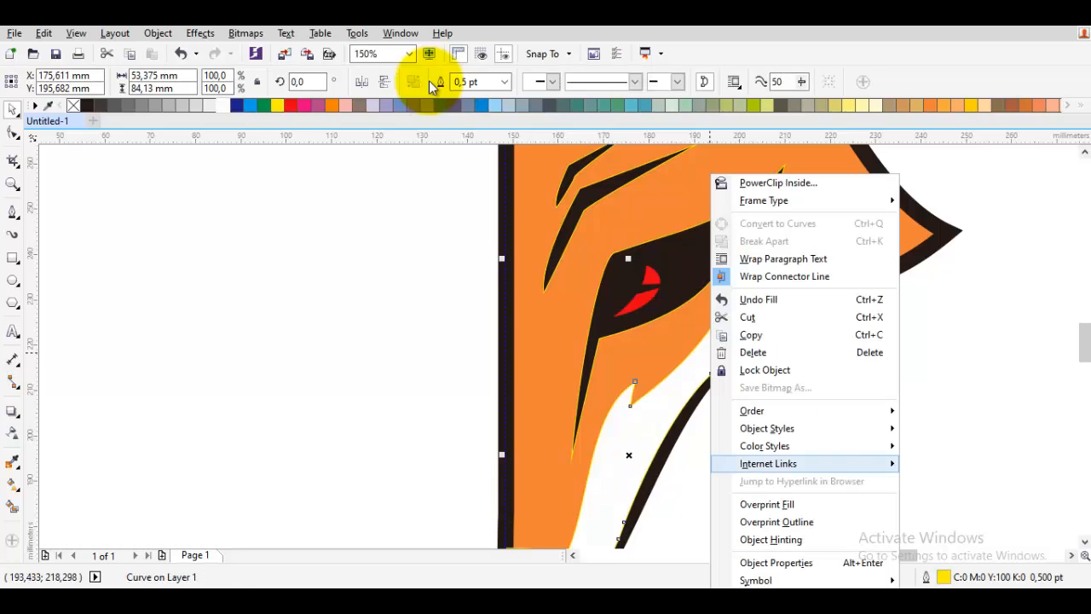
mouse_move(752, 410)
click(938, 545)
click(817, 332)
scroll(824, 343, down, 1)
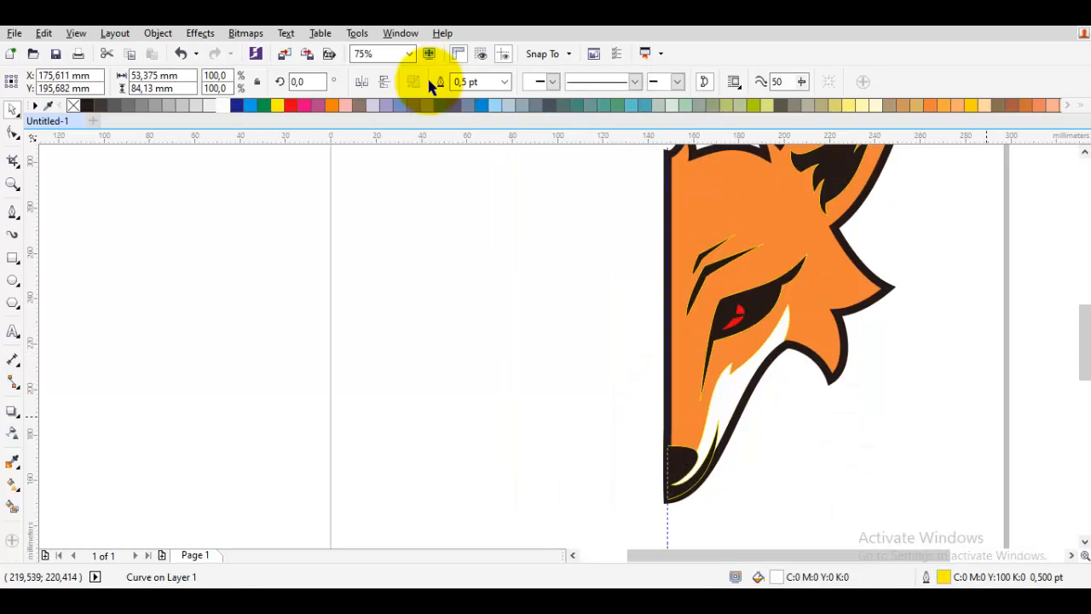
Draw a closed black crescent with the Pen tool from just above the white muzzle patch's tip down to the jaw outline
click(975, 417)
drag(975, 417, 954, 440)
key(space)
scroll(778, 365, up, 2)
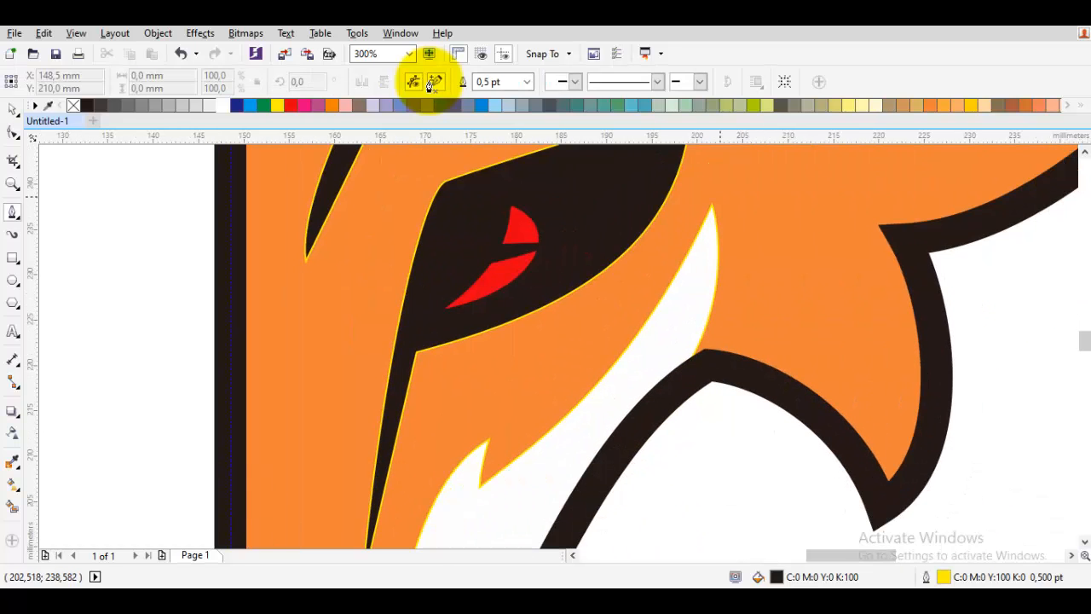
drag(723, 206, 780, 200)
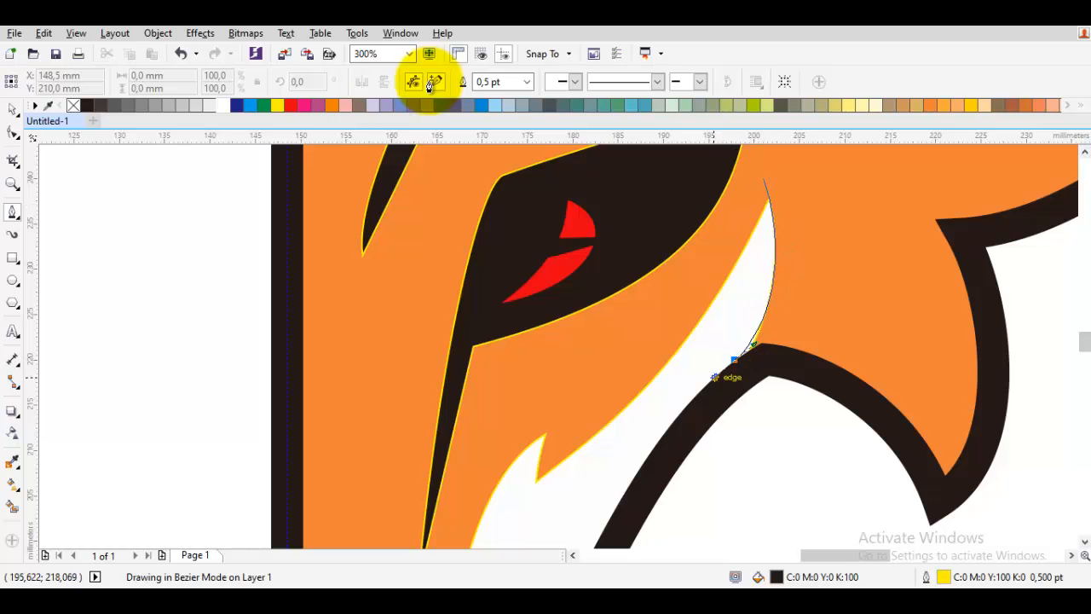
drag(734, 360, 715, 377)
click(769, 376)
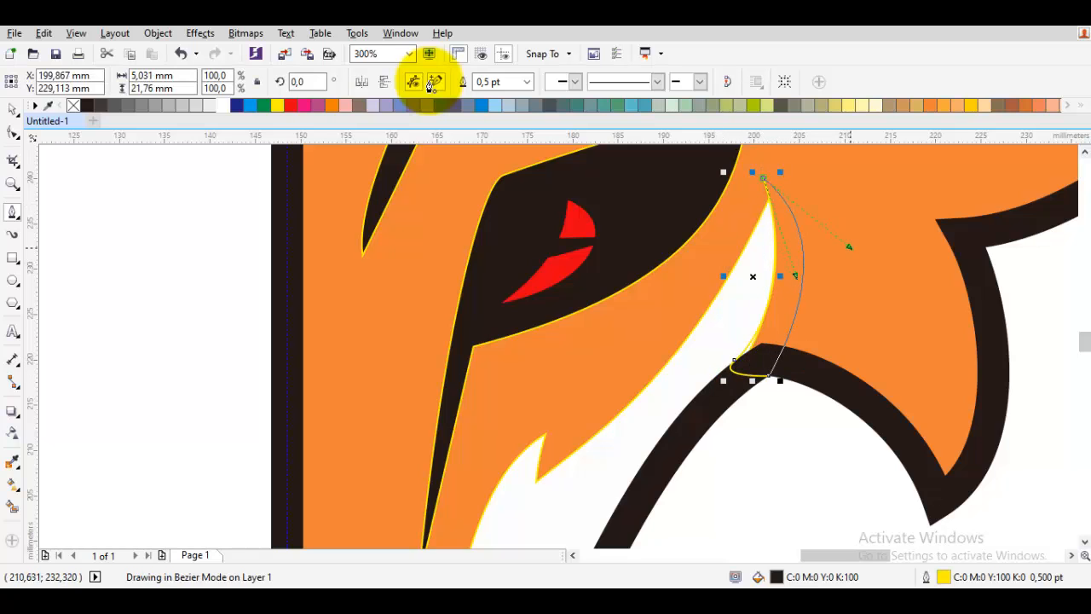
drag(763, 178, 842, 259)
Reshape the white muzzle patch's upper end and add a node so that its outer edge runs beneath the black crescent
key(F10)
scroll(773, 198, up, 1)
drag(765, 199, 774, 188)
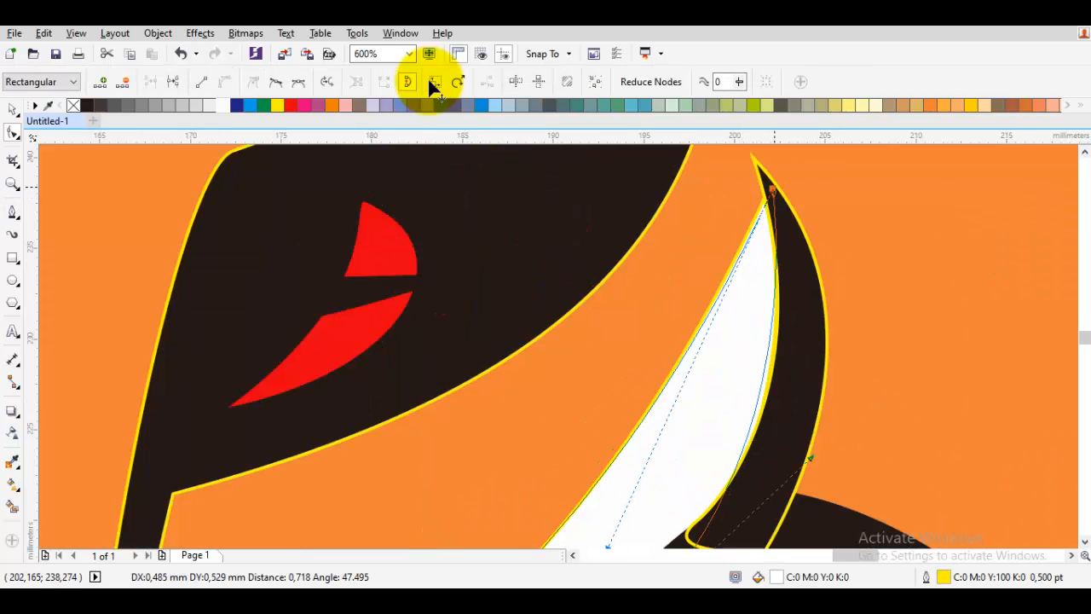
scroll(559, 345, down, 1)
right_click(887, 242)
right_click(875, 187)
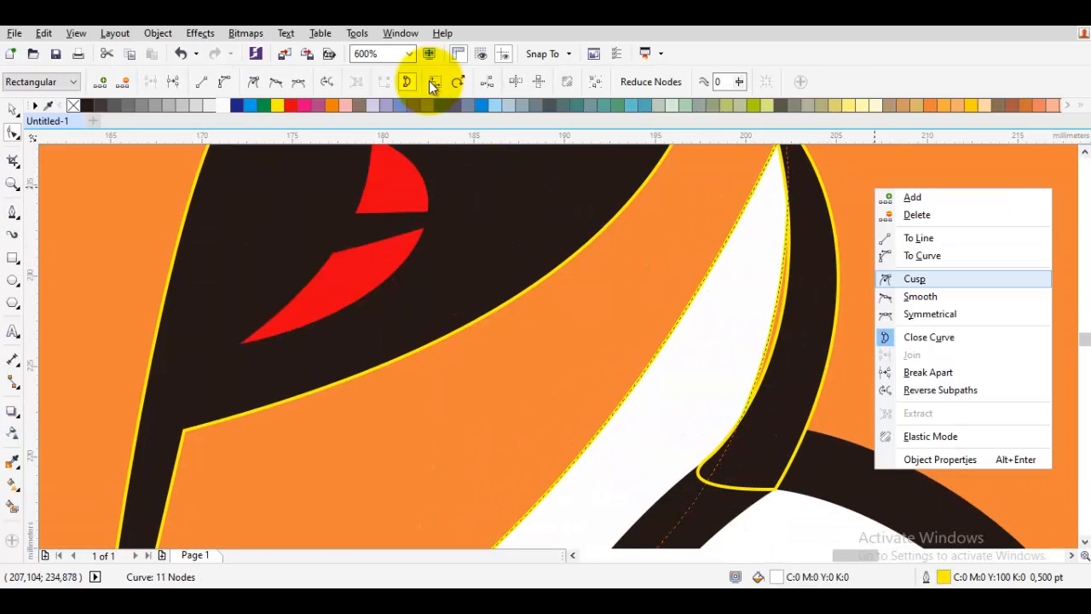
right_click(890, 229)
key(Escape)
double_click(760, 444)
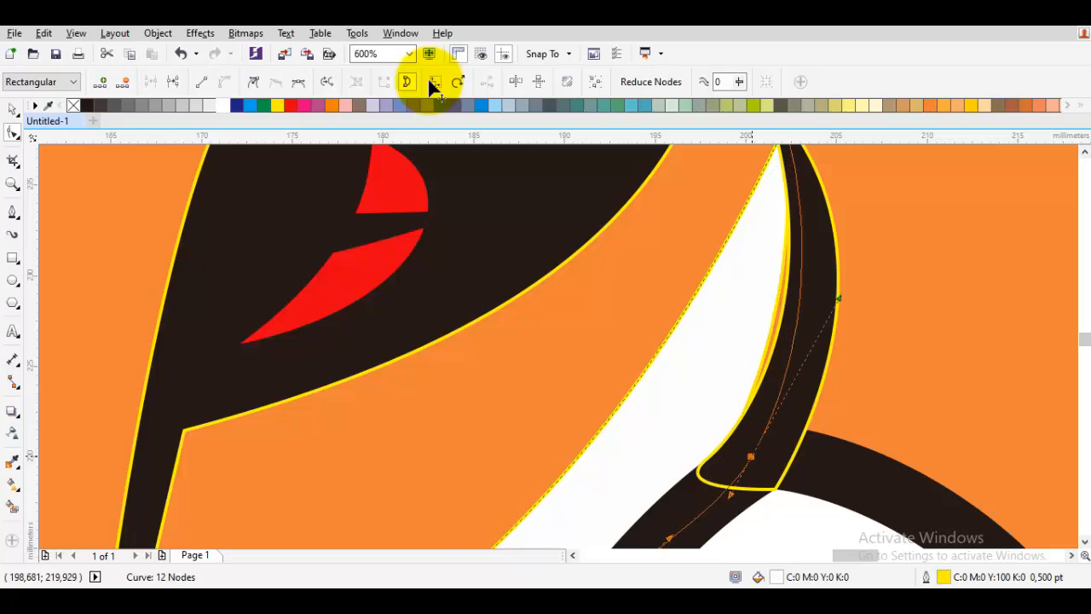
scroll(777, 408, down, 1)
Remove the thin yellow outlines from all objects of the fox head
key(space)
key(Escape)
scroll(475, 309, down, 2)
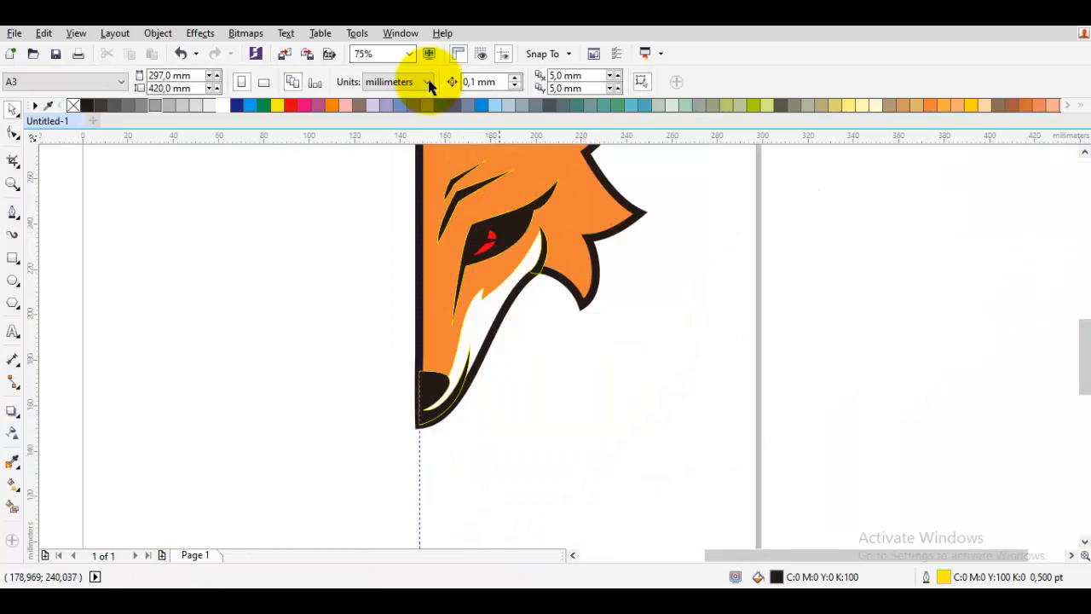
key(ctrl+a)
scroll(635, 333, down, 1)
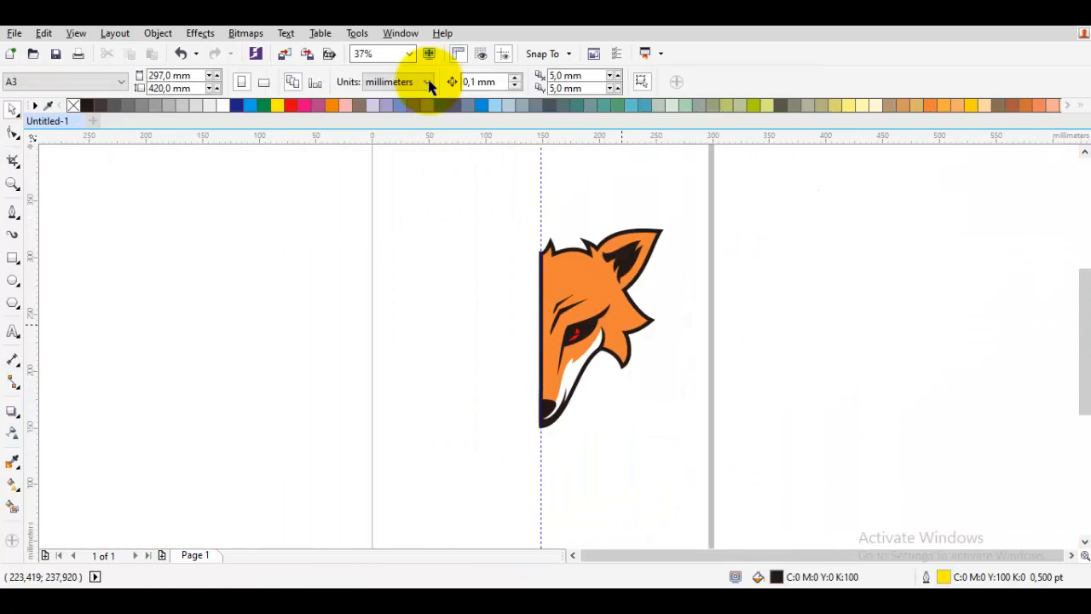
scroll(609, 315, up, 1)
scroll(618, 160, up, 1)
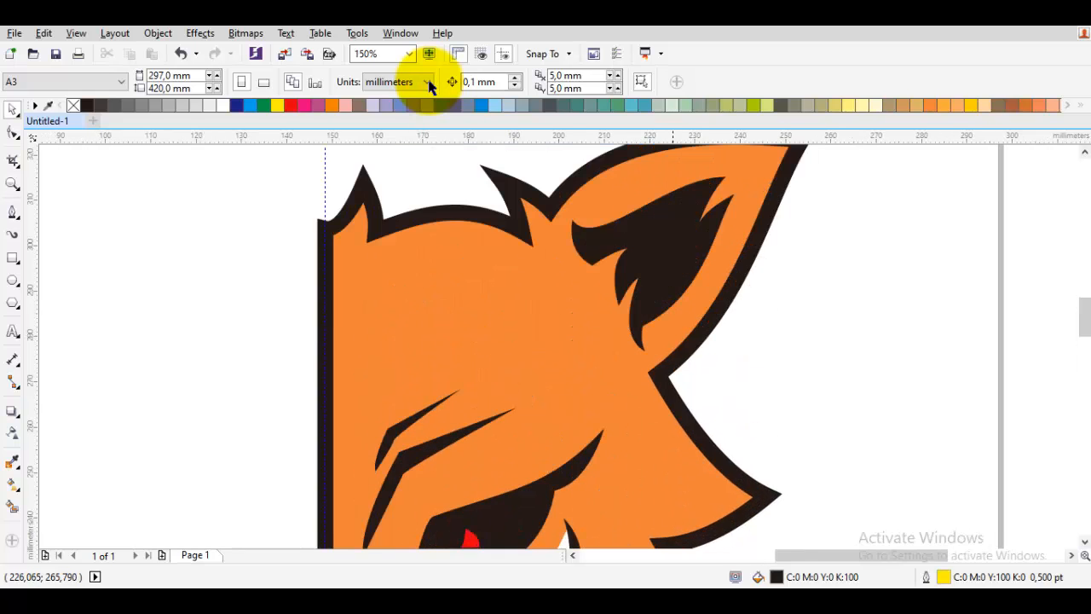
mouse_move(699, 320)
mouse_down()
mouse_move(699, 304)
mouse_move(668, 289)
mouse_up()
scroll(691, 322, down, 1)
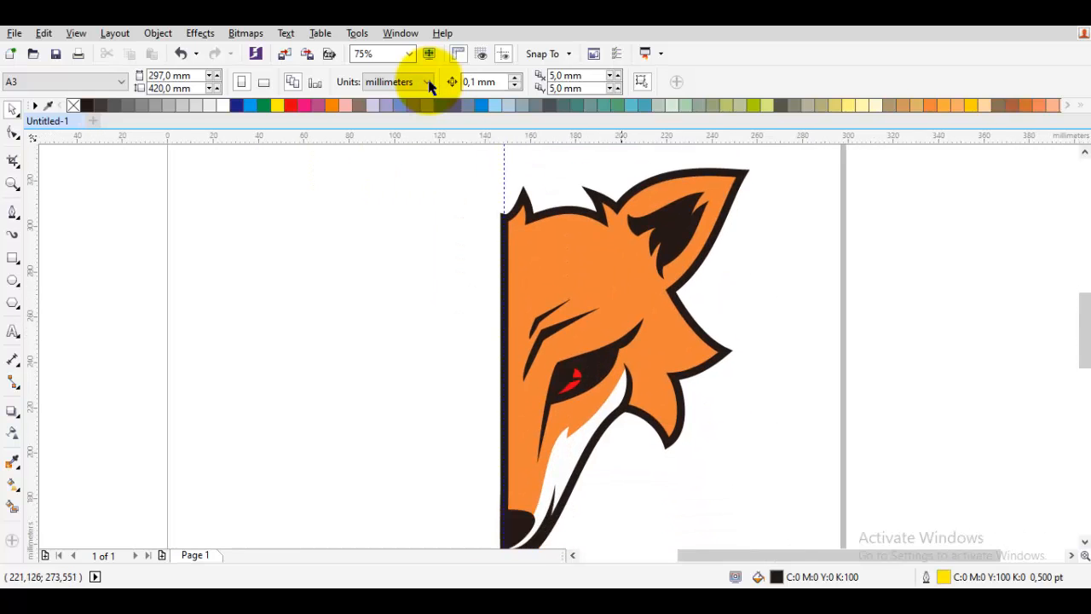
Adjust the nodes and curves of the white muzzle patch to refine the pointed notch in its inner edge
scroll(538, 478, up, 1)
double_click(573, 447)
drag(576, 425, 605, 334)
key(ctrl+a)
right_click(575, 270)
click(607, 378)
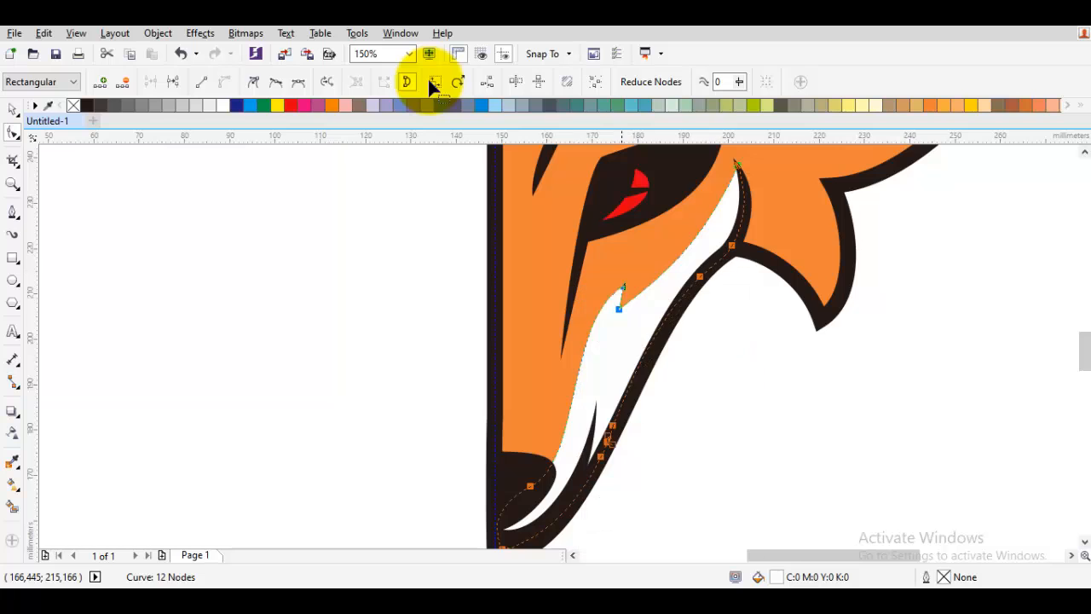
click(622, 294)
scroll(548, 495, up, 1)
drag(511, 470, 532, 489)
drag(629, 461, 678, 404)
key(space)
key(Escape)
scroll(675, 415, down, 1)
Bend the white muzzle patch's upper inner edge outward into a curve ending at the black crescent
drag(718, 271, 629, 375)
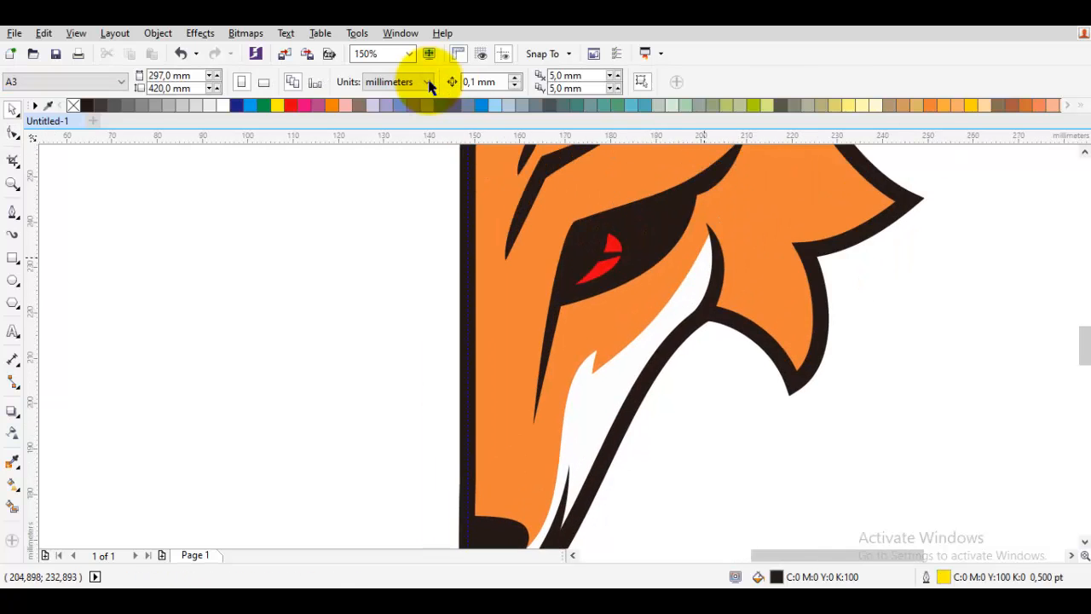
scroll(708, 253, up, 1)
double_click(702, 260)
key(ctrl+a)
right_click(759, 204)
click(741, 255)
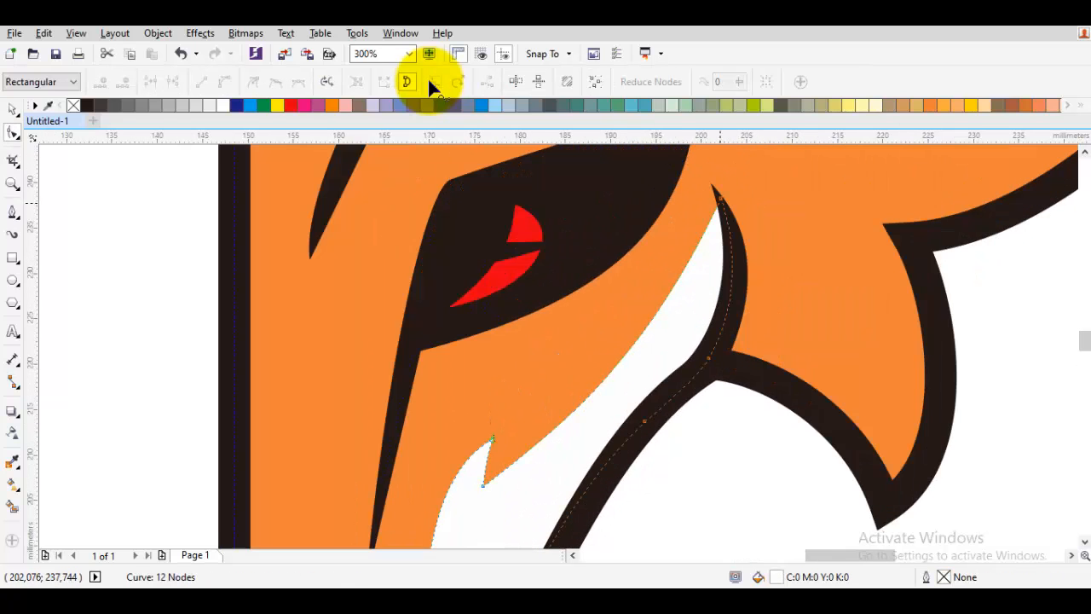
click(720, 200)
mouse_move(639, 378)
mouse_down()
mouse_move(741, 312)
mouse_move(722, 331)
mouse_move(726, 351)
mouse_up()
key(space)
key(Escape)
scroll(665, 338, down, 1)
Draw a closed curved shape over the lower tip of the cheek tuft
key(p)
scroll(748, 348, up, 1)
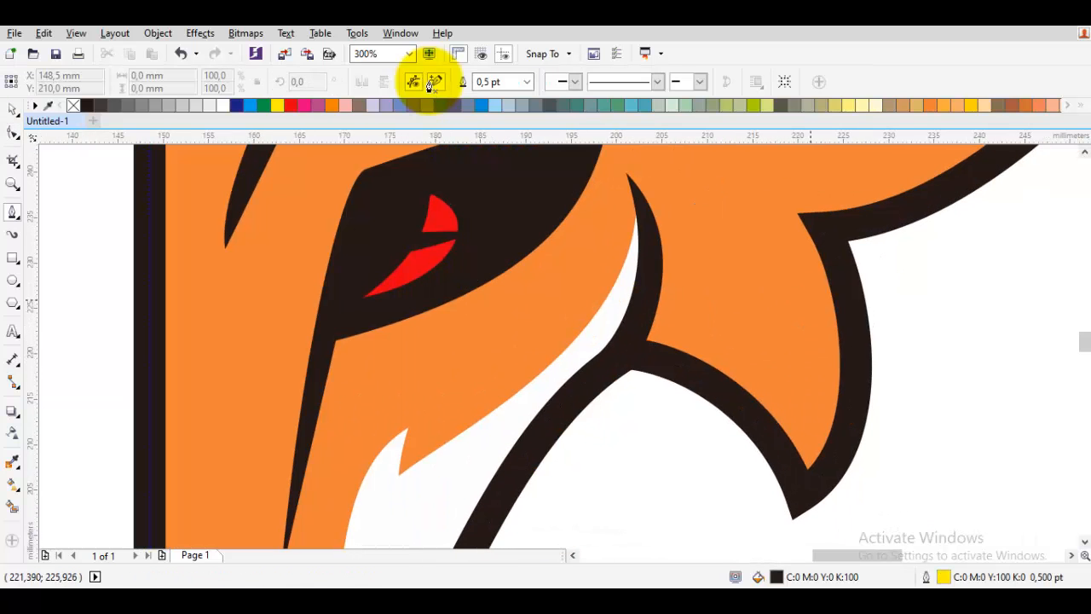
click(431, 81)
click(821, 236)
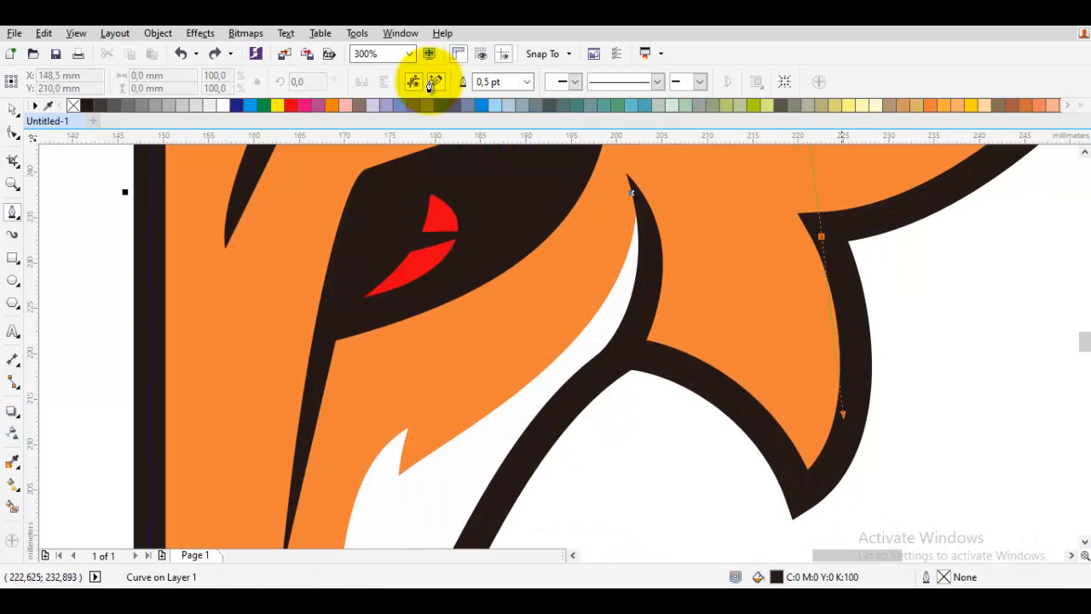
click(728, 396)
click(802, 494)
drag(821, 236, 909, 405)
Use the drawn shape with the orange head shape to make the cheek tuft's lower tip white
key(space)
shift+click(567, 294)
click(431, 82)
scroll(652, 328, down, 2)
click(810, 365)
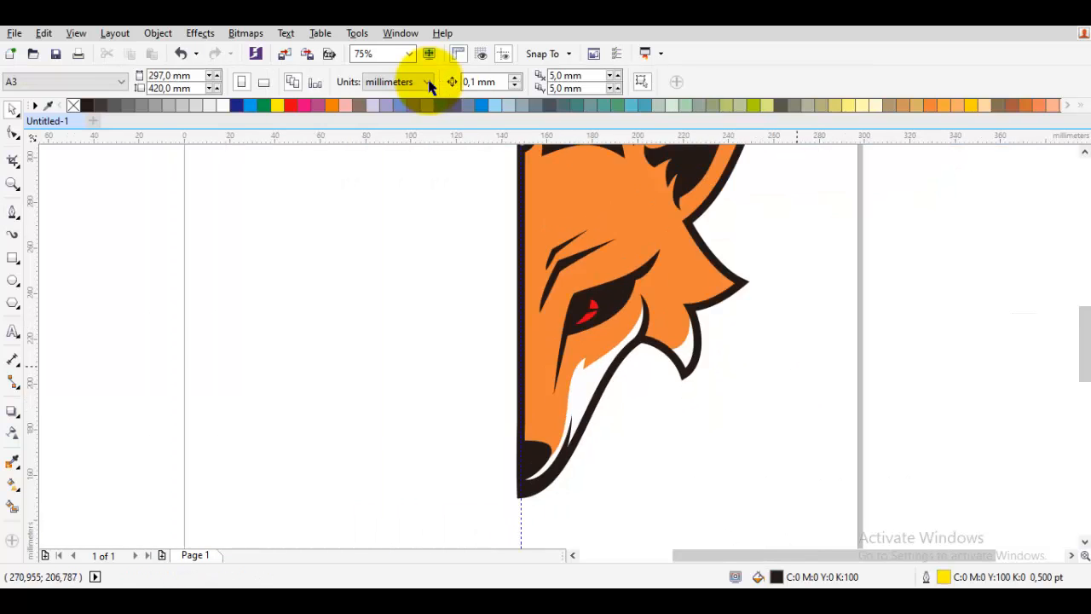
Start a shading outline inside the dark ear patch, curving around its inner corner and down the forehead
scroll(799, 368, down, 1)
scroll(758, 328, up, 2)
drag(740, 347, 750, 423)
key(space)
mouse_move(813, 347)
mouse_down()
mouse_move(737, 430)
mouse_move(748, 461)
mouse_up()
scroll(629, 266, up, 1)
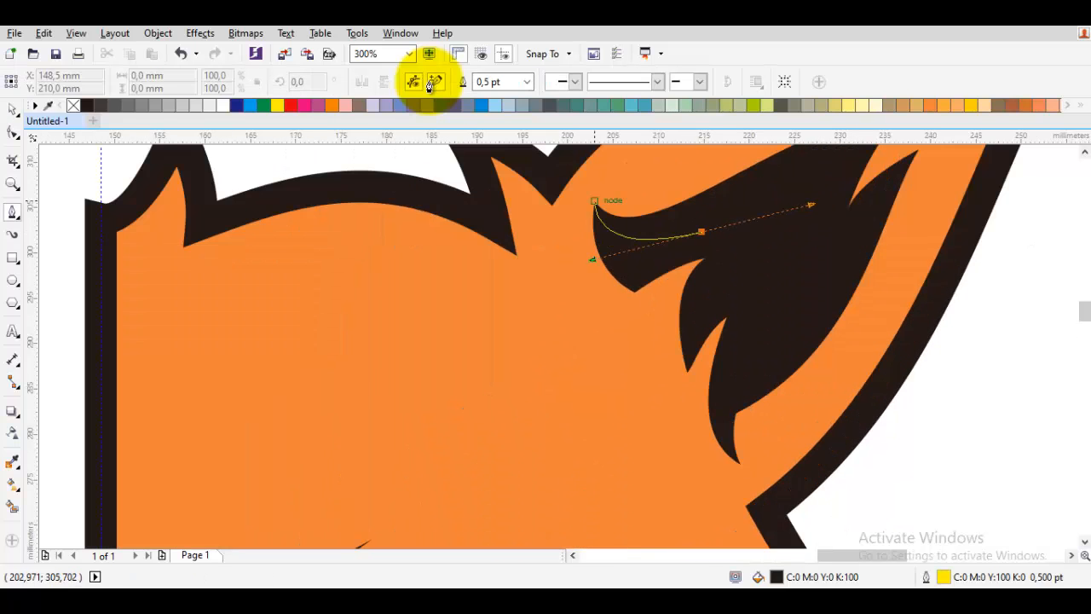
click(594, 202)
drag(617, 317, 593, 227)
drag(609, 302, 752, 471)
drag(752, 471, 751, 226)
scroll(752, 226, down, 1)
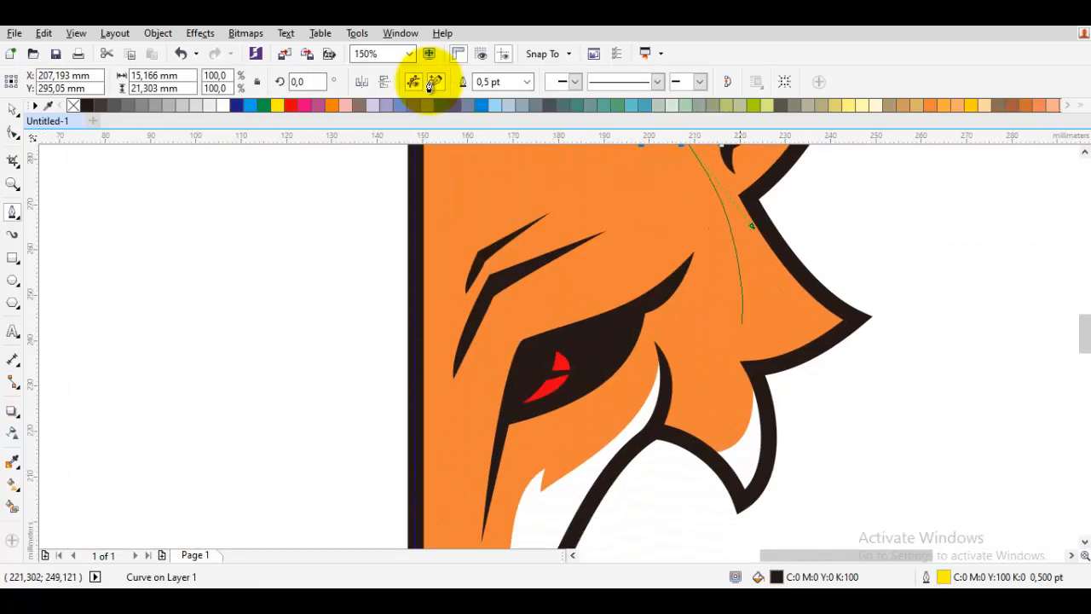
Try to extend the shading outline down the cheek to a point between the black crescent and the tuft
scroll(742, 322, up, 1)
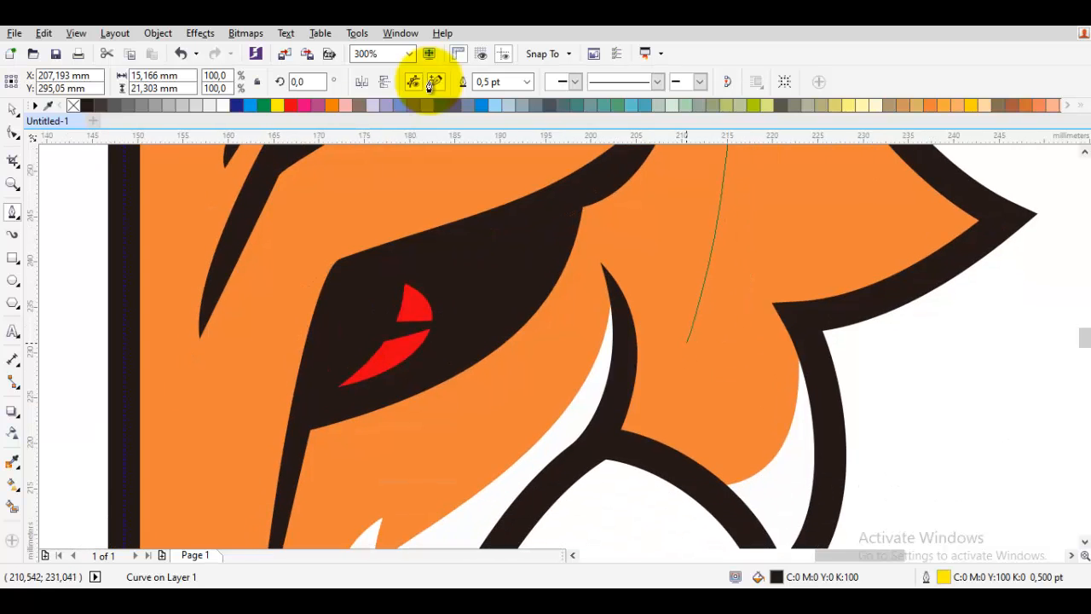
drag(684, 341, 698, 385)
click(693, 376)
drag(665, 258, 665, 299)
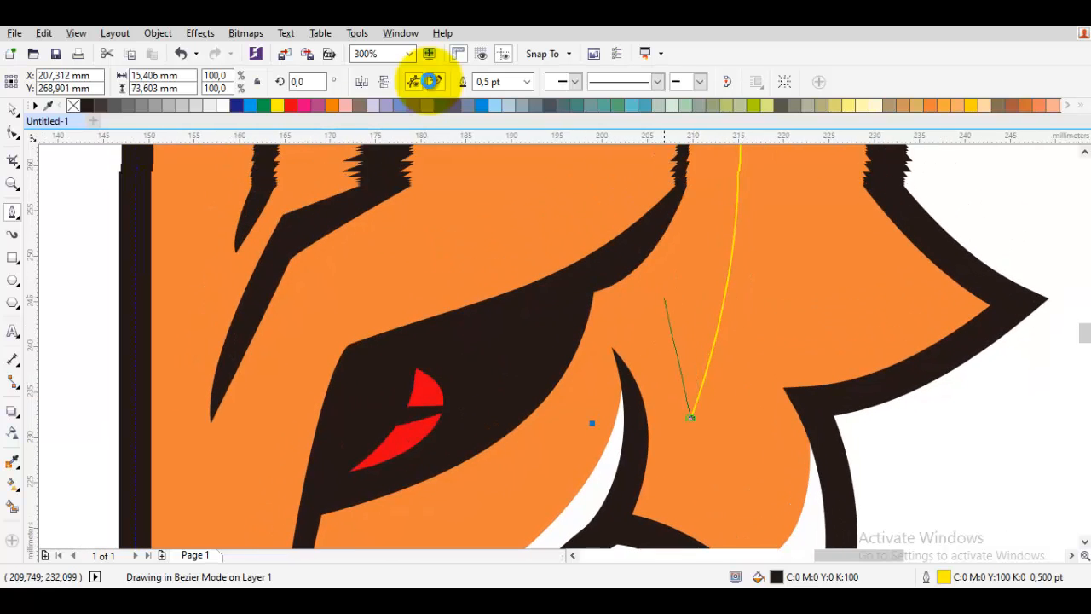
Continue the shading outline to the black crescent's upper end, below the cheek and around the outside of the head
drag(660, 354, 686, 319)
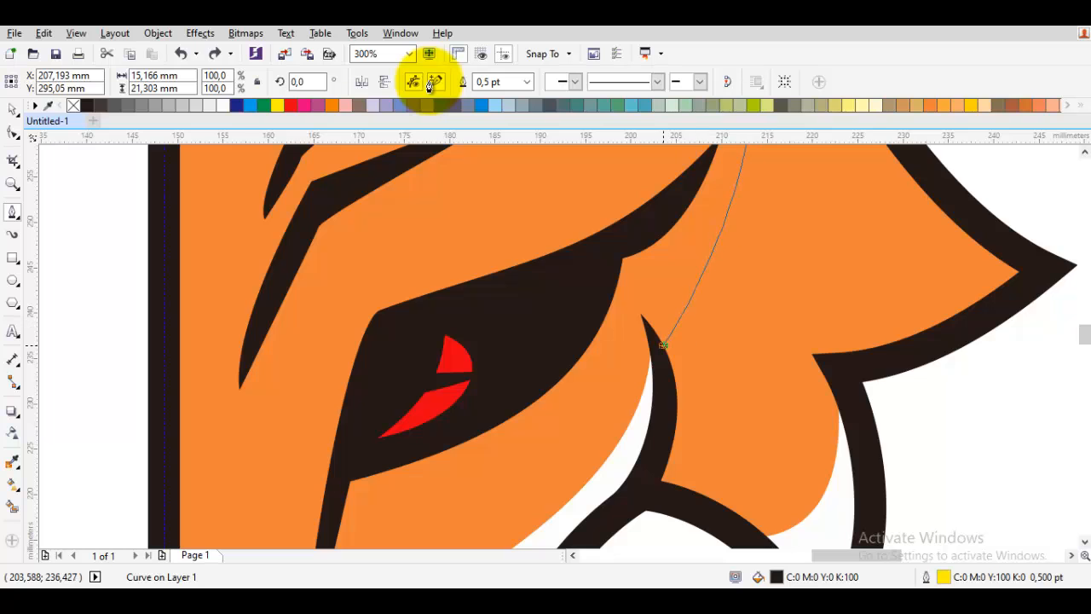
scroll(662, 345, down, 3)
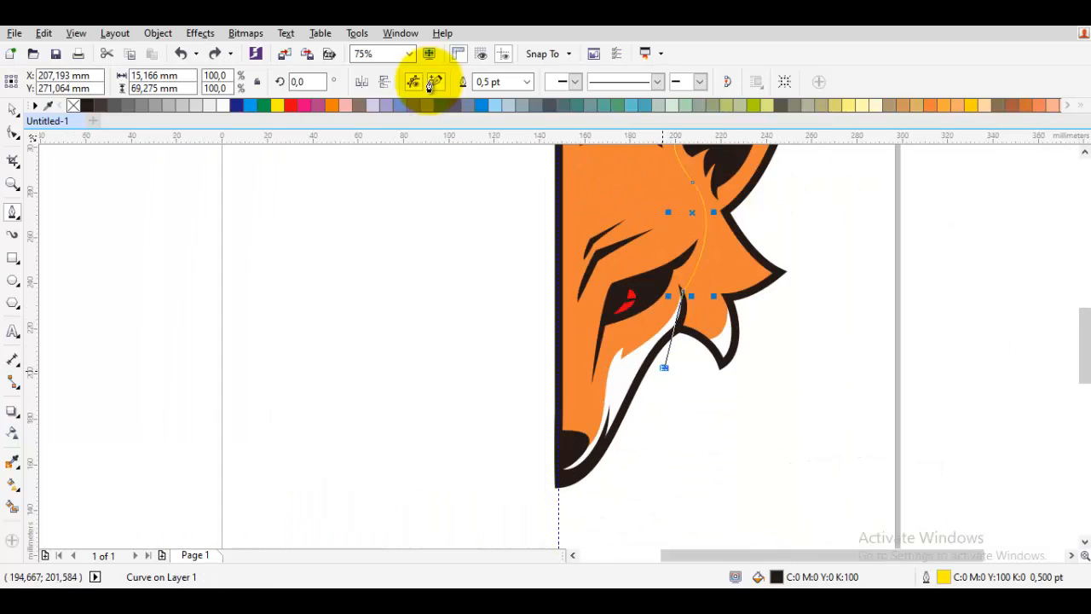
drag(828, 421, 874, 374)
mouse_move(881, 240)
mouse_down()
mouse_move(884, 283)
mouse_move(850, 407)
mouse_up()
drag(912, 324, 889, 287)
Bring the shading outline back through the ear's base, up into the dark ear patch, and close it at about 127 by 138 mm
scroll(746, 302, up, 1)
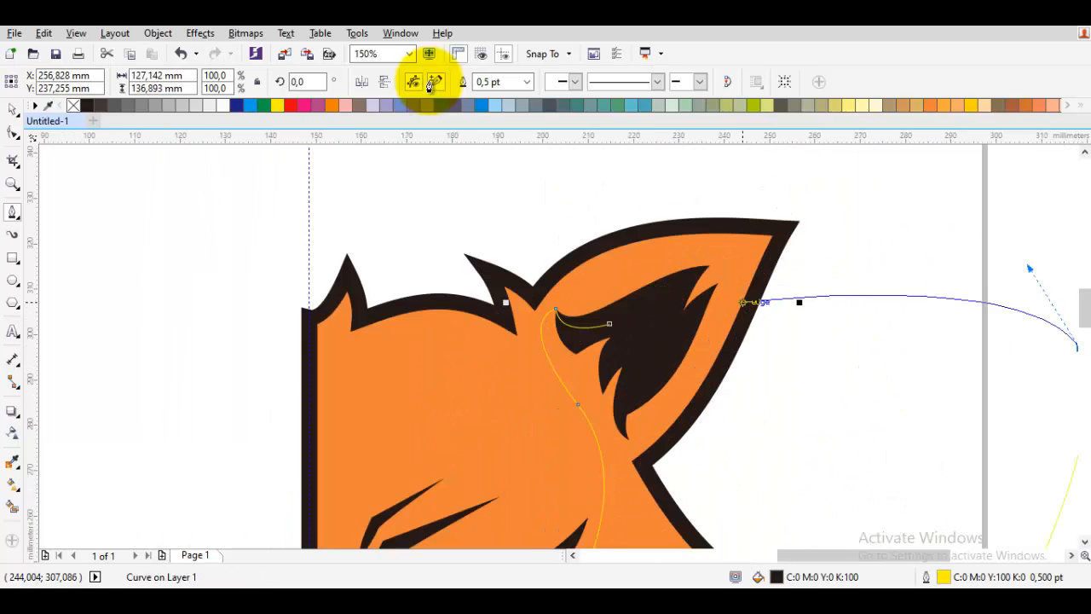
drag(812, 391, 882, 372)
drag(723, 437, 862, 441)
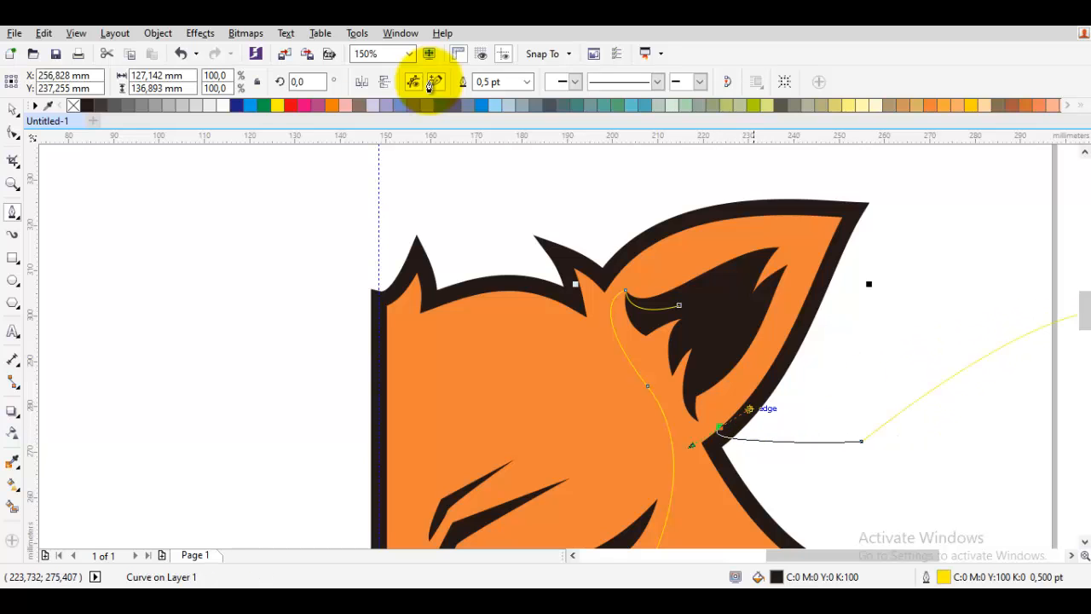
scroll(774, 295, up, 1)
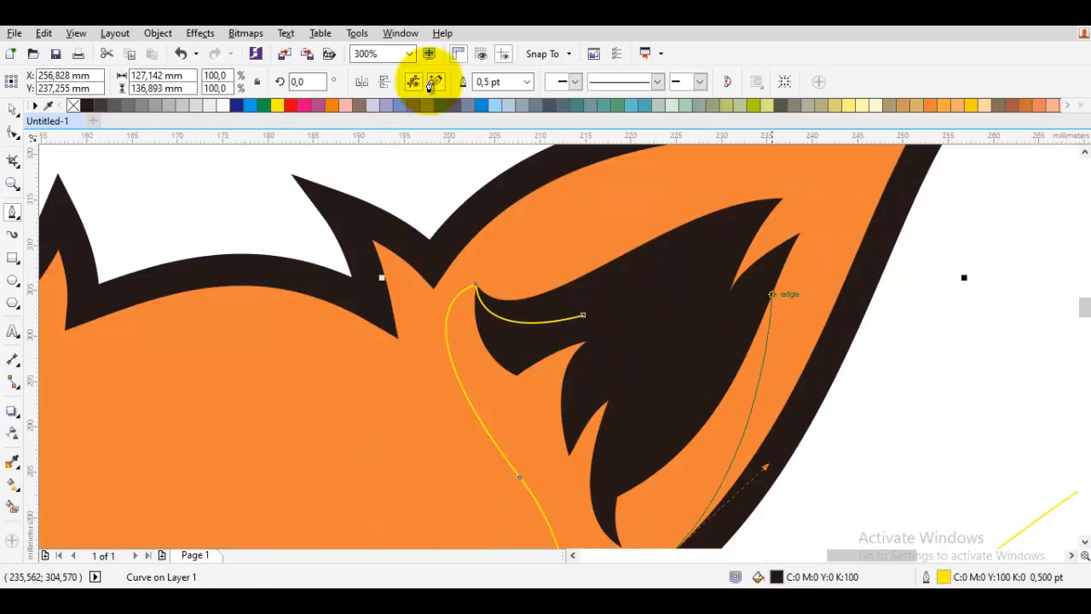
click(583, 315)
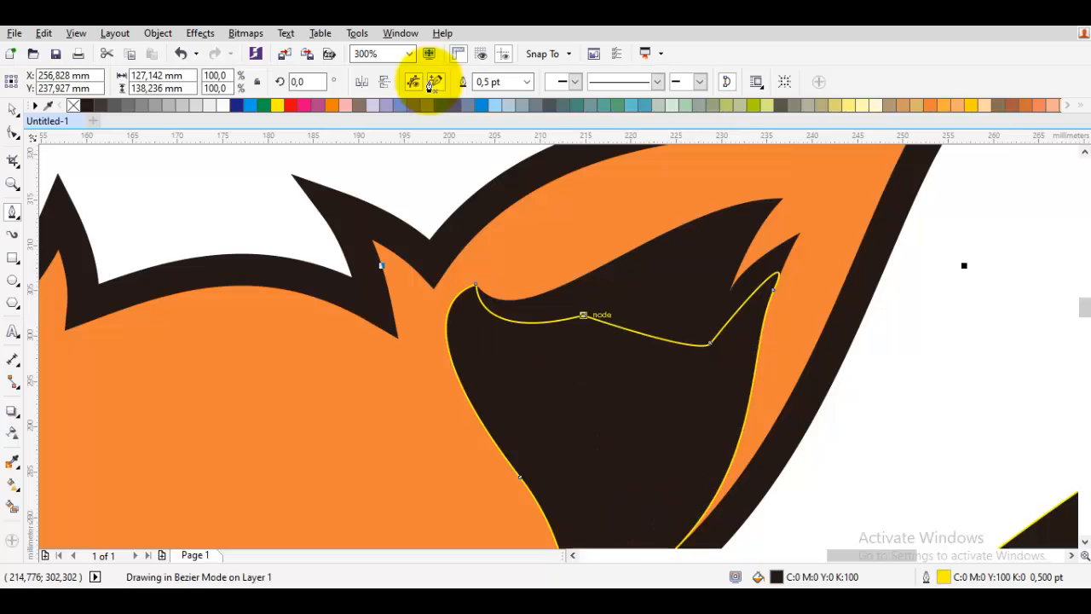
Intersect the large shading shape with the orange head shape and delete the original drawn shape
key(space)
shift+click(579, 212)
click(488, 82)
click(658, 351)
key(Delete)
right_click(658, 352)
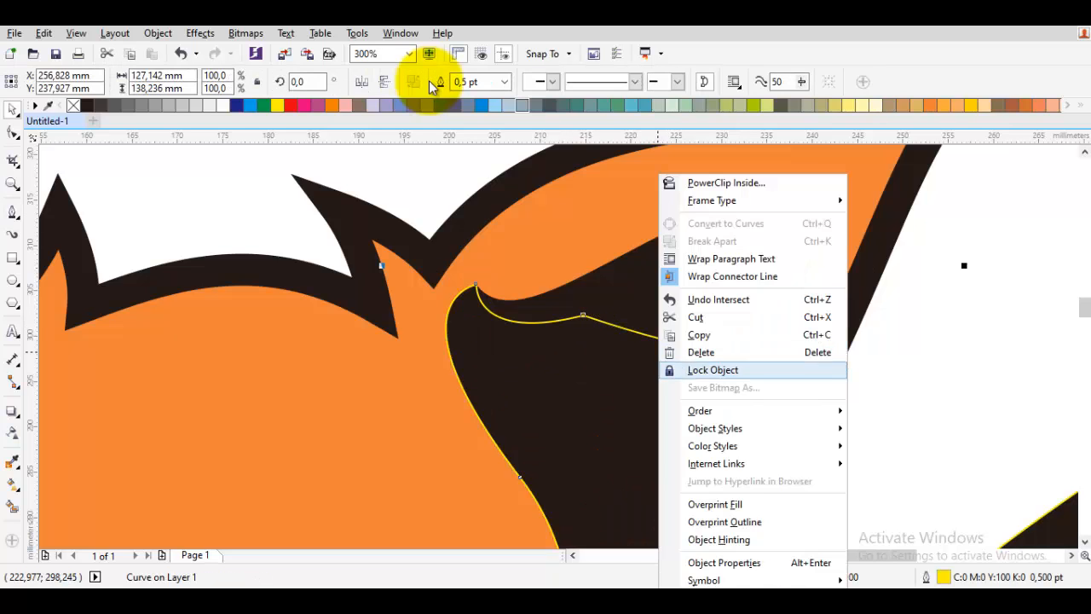
click(673, 353)
Refine the intersected piece's forehead edge by removing a node and converting the node at the ear patch's corner to a cusp
double_click(688, 455)
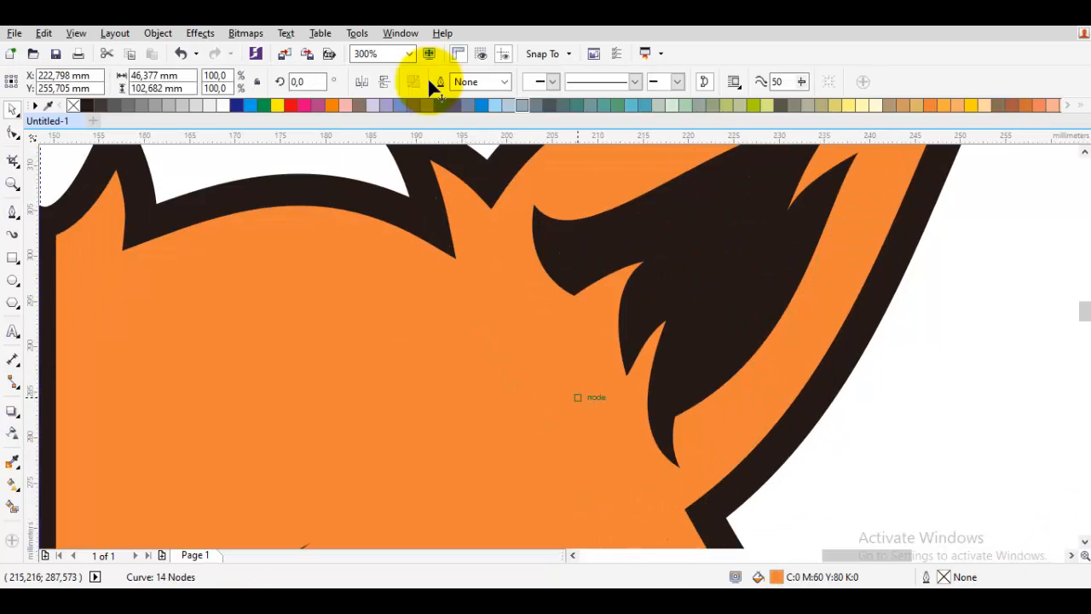
right_click(573, 207)
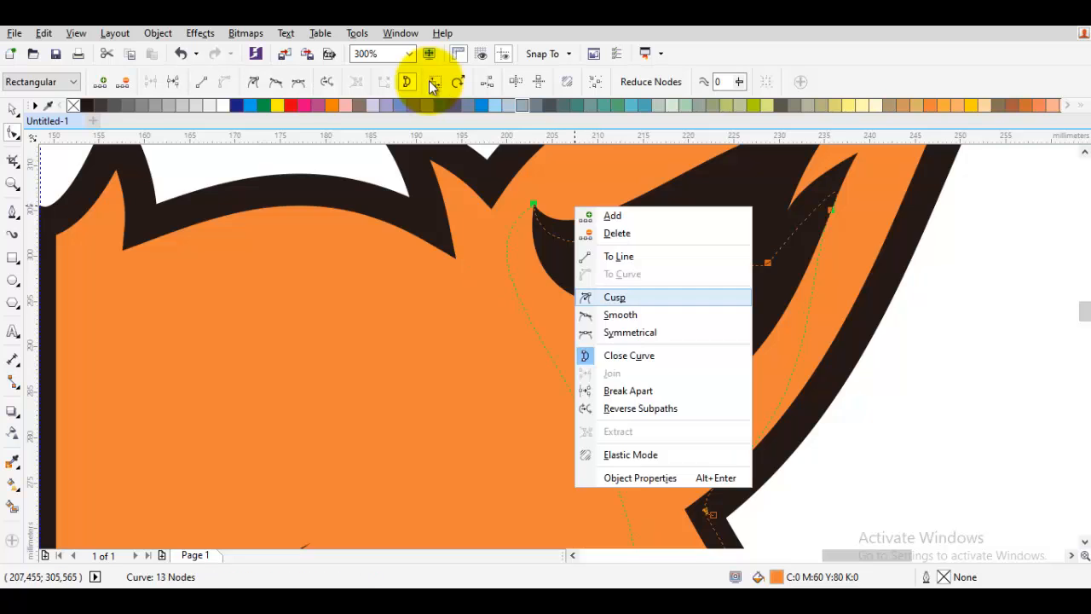
click(614, 295)
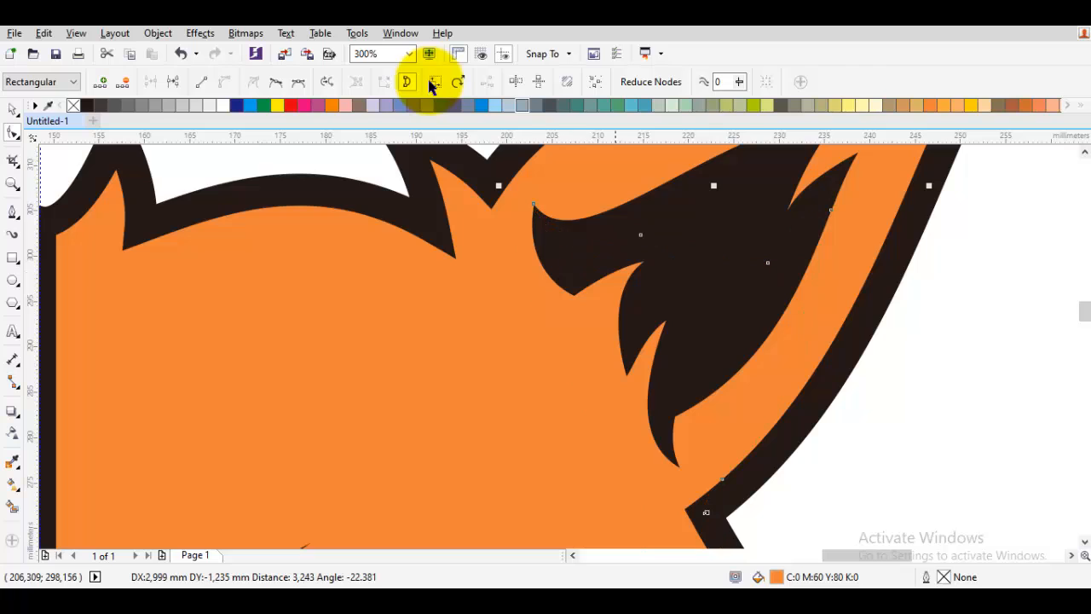
key(space)
key(shift+F11)
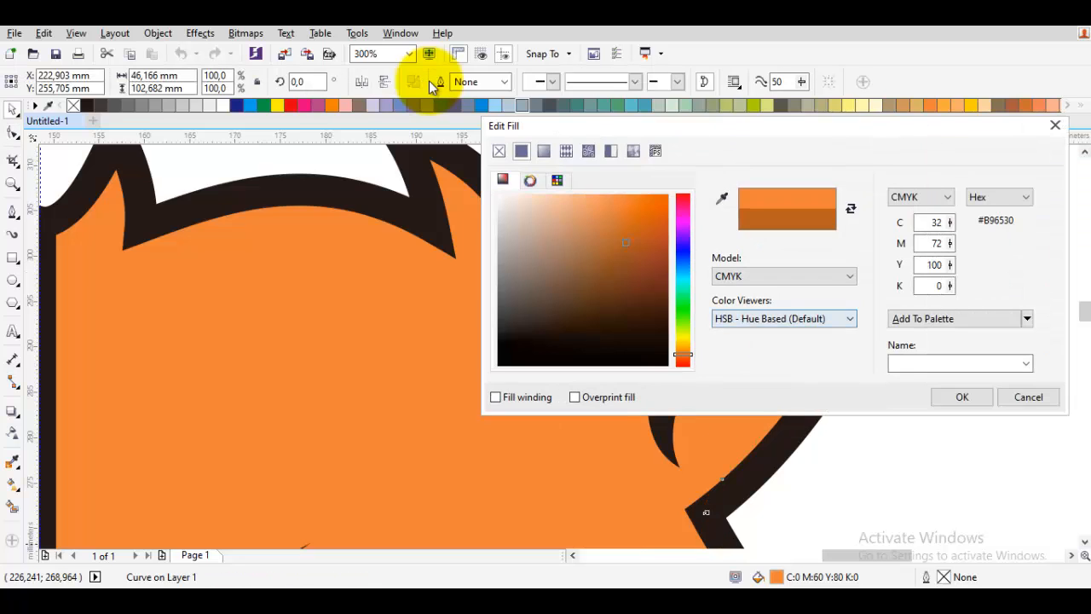
key(Escape)
key(Escape)
key(Tab)
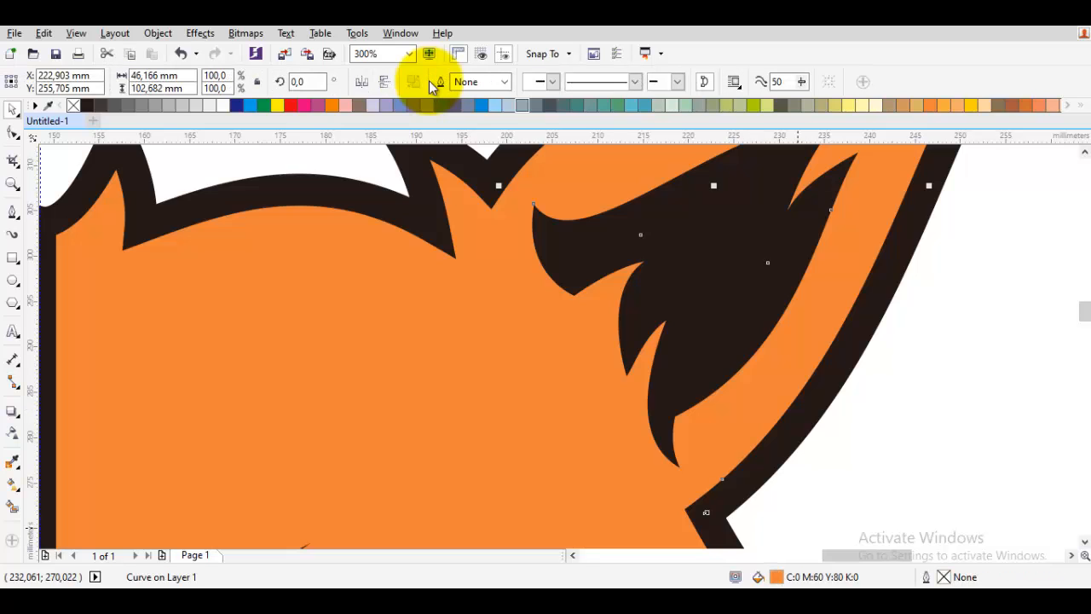
Fill the intersected shading piece along the cheek and ear with dark brown
double_click(777, 577)
click(602, 242)
drag(666, 131, 873, 128)
click(824, 255)
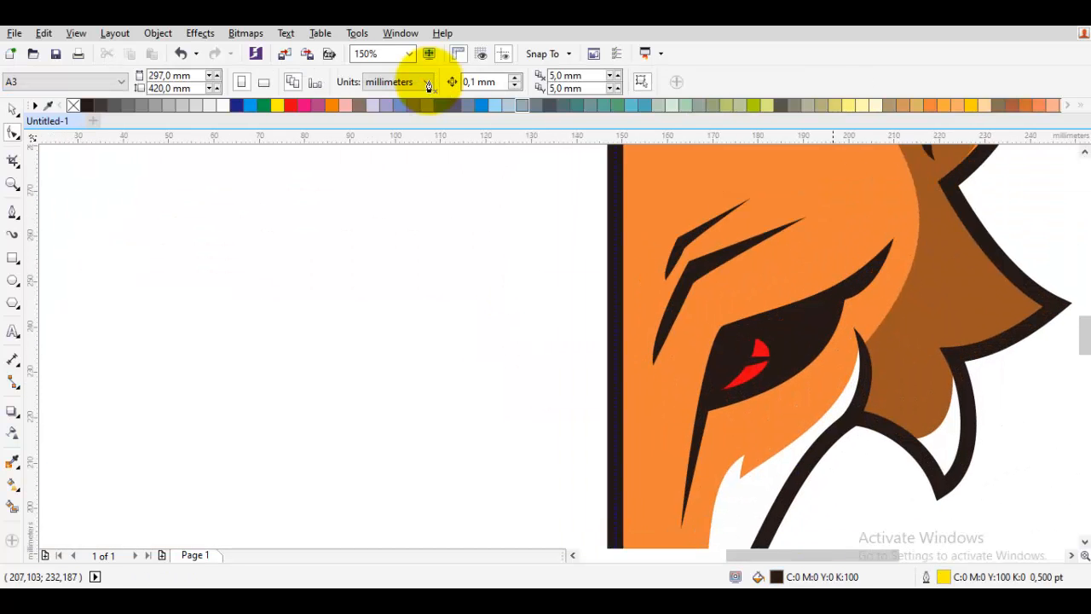
Start a muzzle shading outline at the nose and run it up along the tear line to about 165 by 206 mm
key(F5)
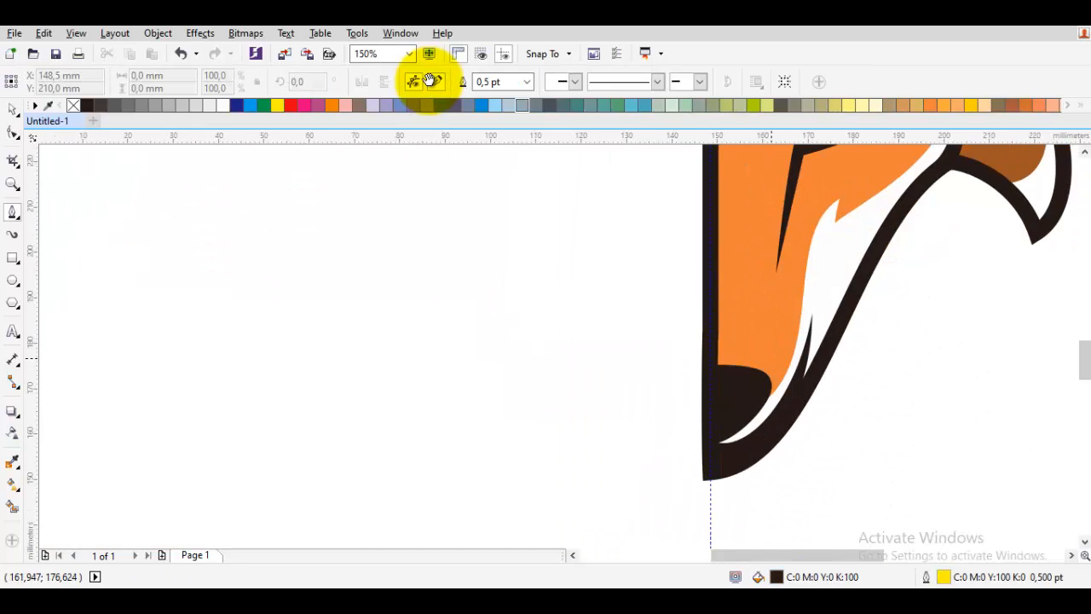
scroll(766, 342, up, 1)
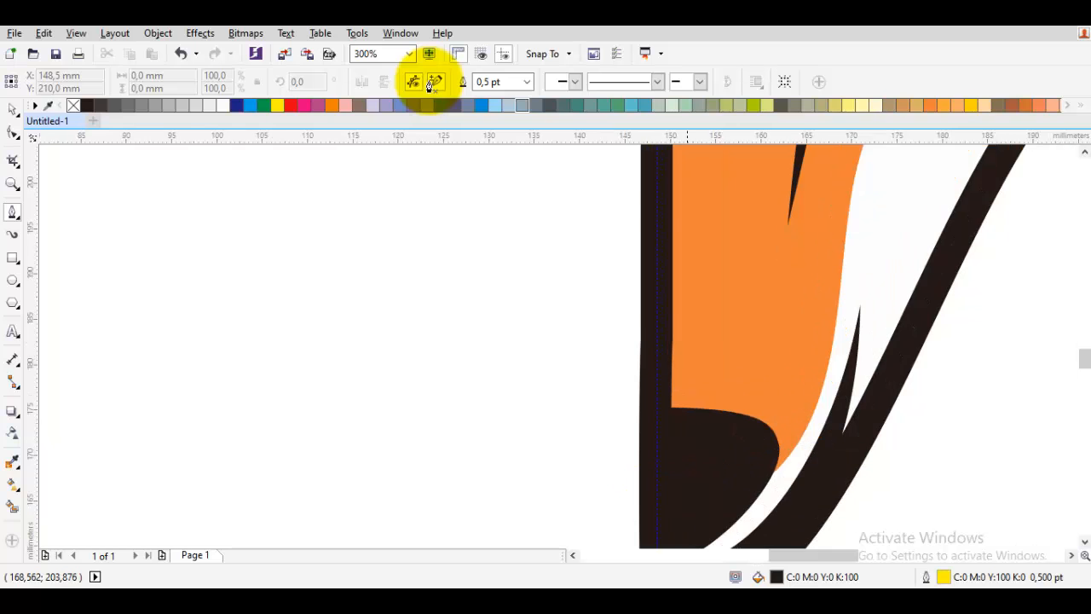
scroll(796, 458, down, 1)
scroll(714, 324, up, 1)
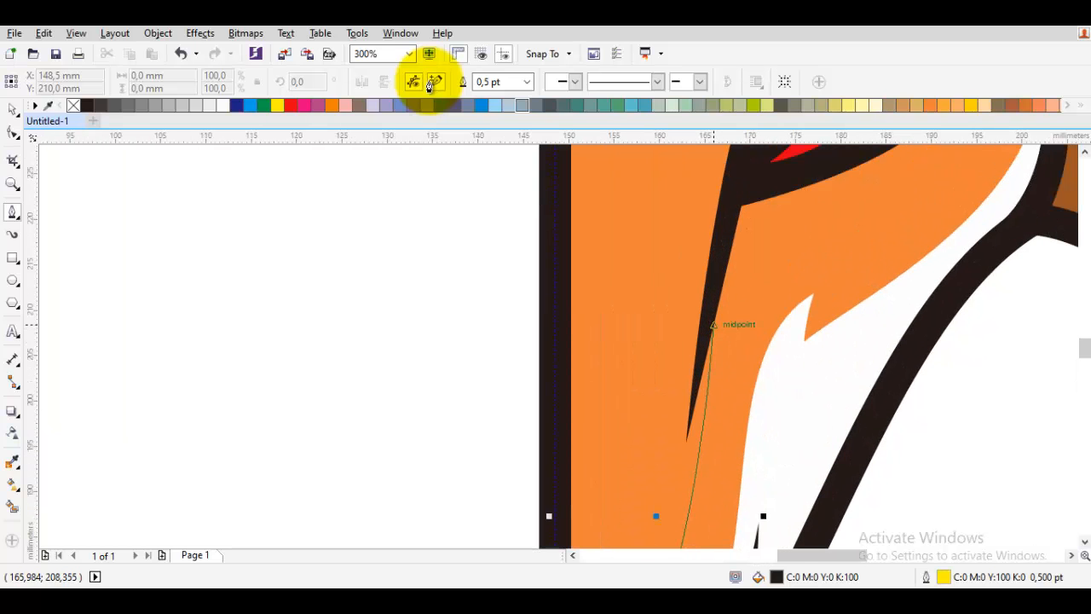
scroll(714, 324, up, 1)
scroll(725, 341, up, 1)
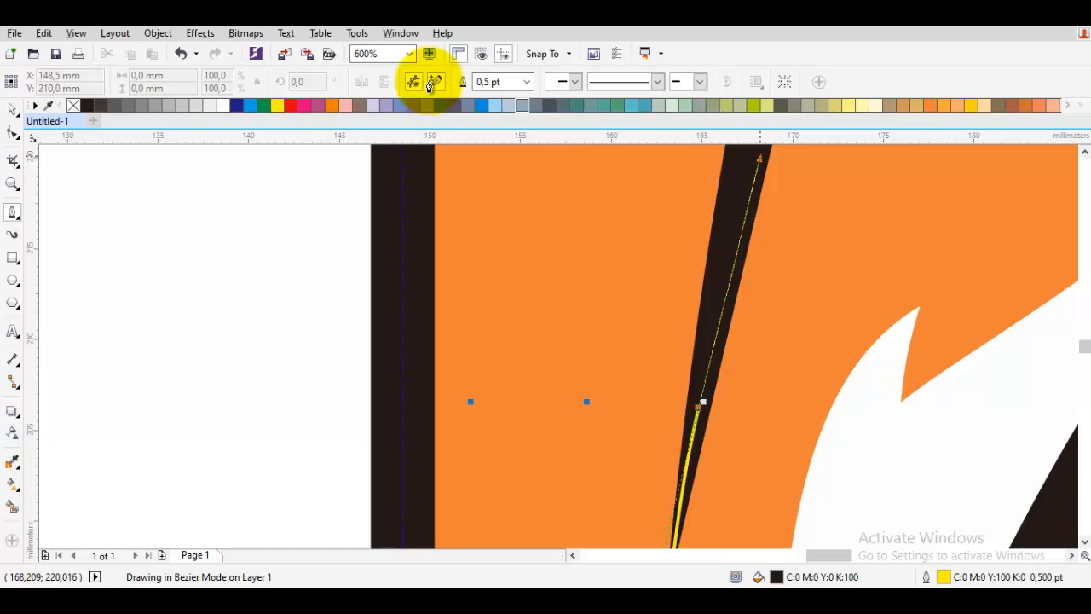
Extend the muzzle shading outline through the eye to the eye's outer tip at about 210 by 260 mm
scroll(703, 400, down, 3)
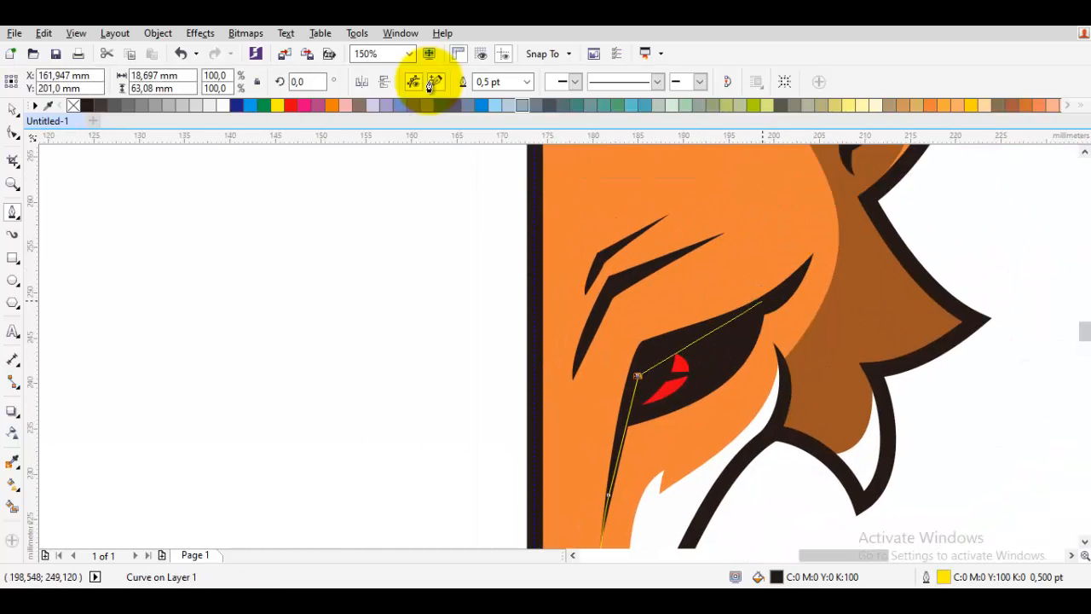
scroll(805, 273, up, 1)
scroll(802, 268, up, 1)
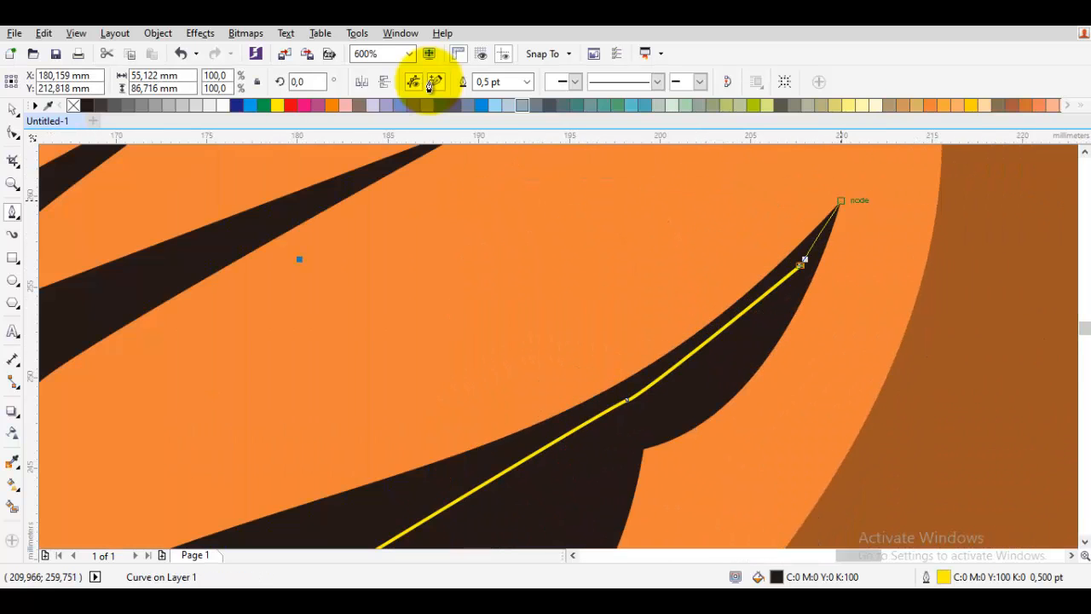
scroll(801, 269, down, 1)
scroll(806, 264, up, 1)
scroll(852, 366, down, 1)
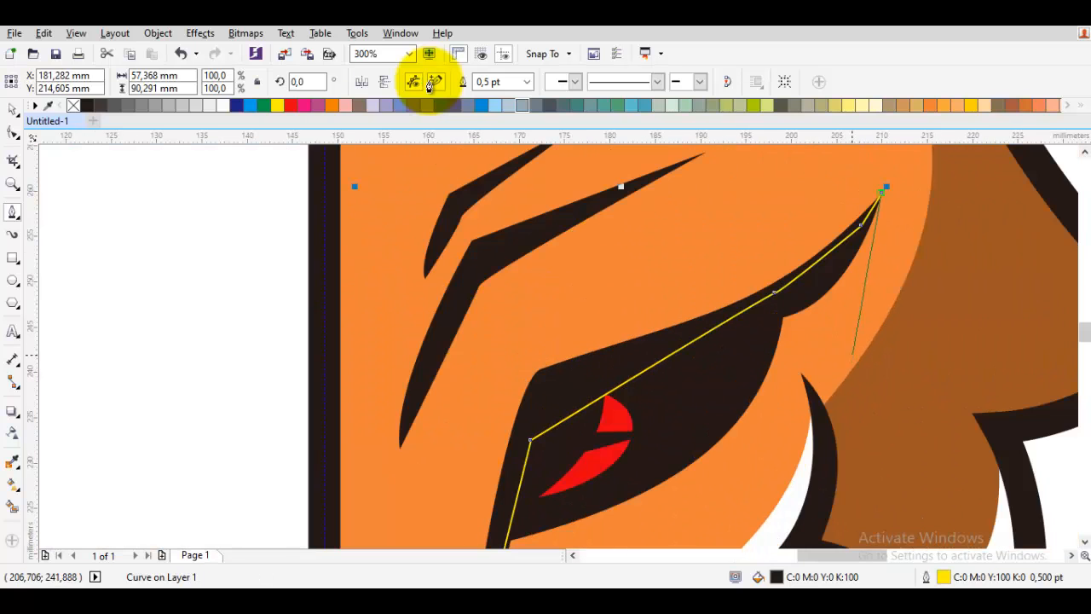
Bring the shading outline down past the cheek and along the jaw, closing it over the nose at about 153 by 170 mm
scroll(812, 477, down, 1)
mouse_move(807, 482)
mouse_down()
mouse_move(890, 284)
mouse_move(877, 297)
mouse_up()
drag(777, 459, 806, 395)
drag(808, 344, 811, 364)
click(694, 526)
click(694, 455)
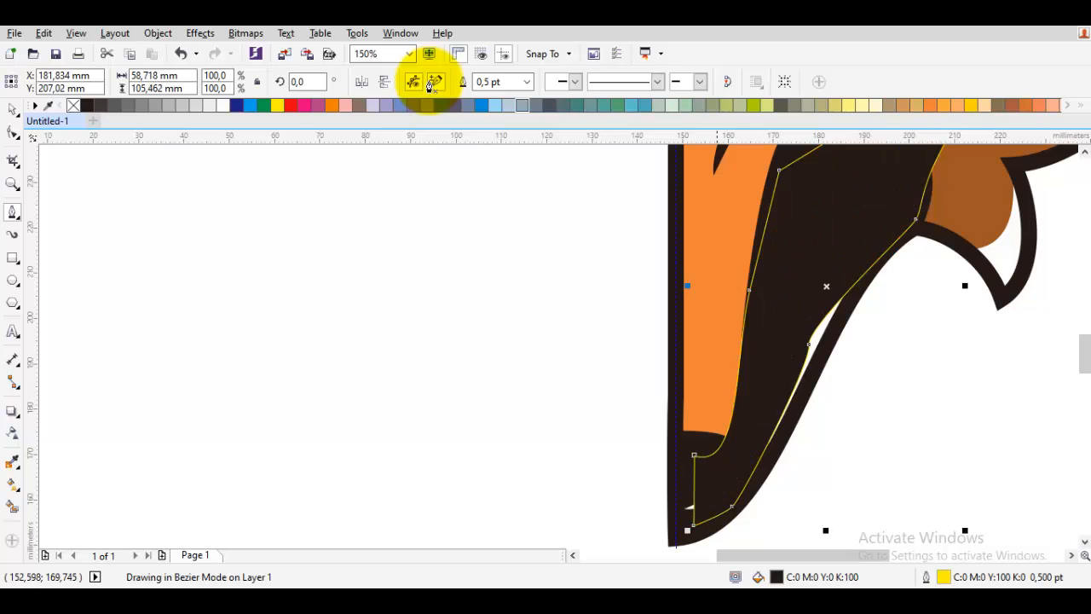
Weld the closed muzzle shape to the brown shading on the cheek and ear
key(space)
shift+click(962, 199)
click(443, 82)
scroll(586, 536, down, 1)
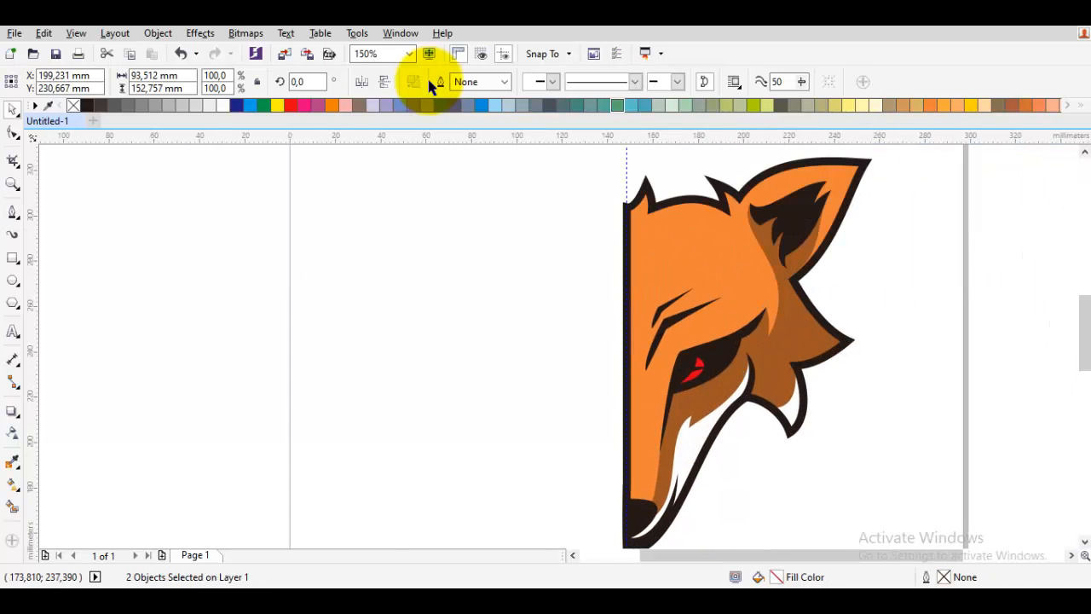
Change the welded shading's fill to a redder brown, C:38 M:83 Y:100 K:4
scroll(785, 324, up, 1)
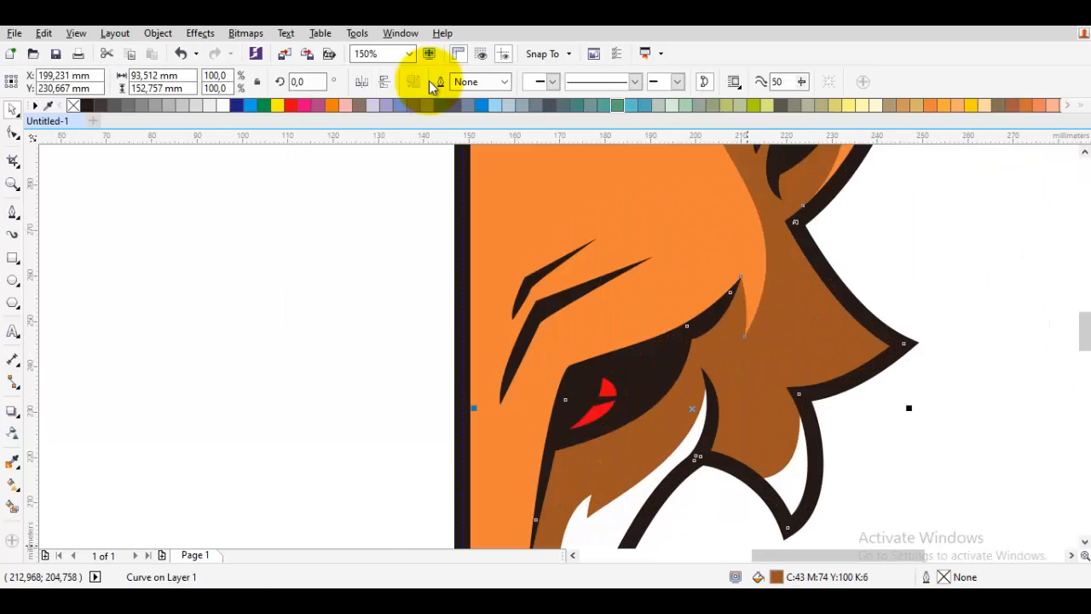
key(shift+F11)
drag(860, 249, 855, 244)
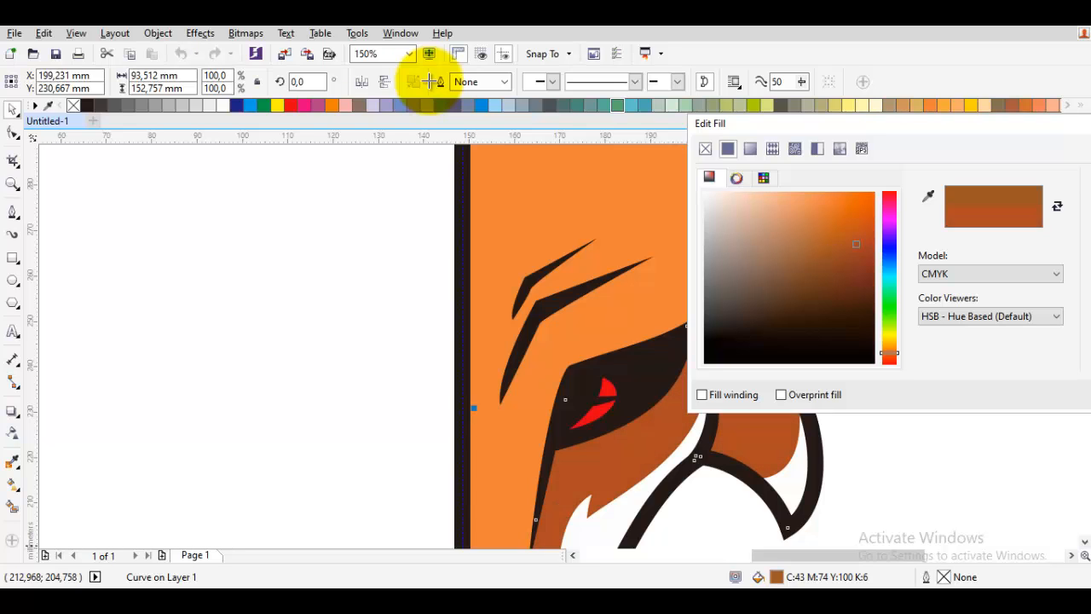
key(Return)
click(1014, 354)
Draw a closed curved shape over the lower eye, with its lower edge curving slightly below the eye from the outer corner to the tear line
scroll(587, 480, up, 1)
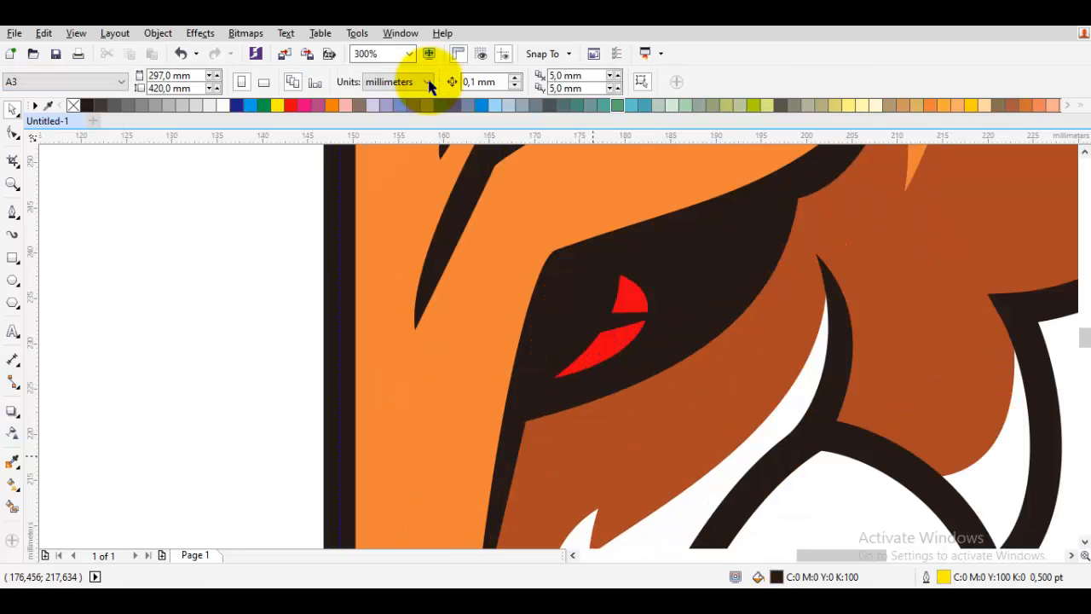
key(space)
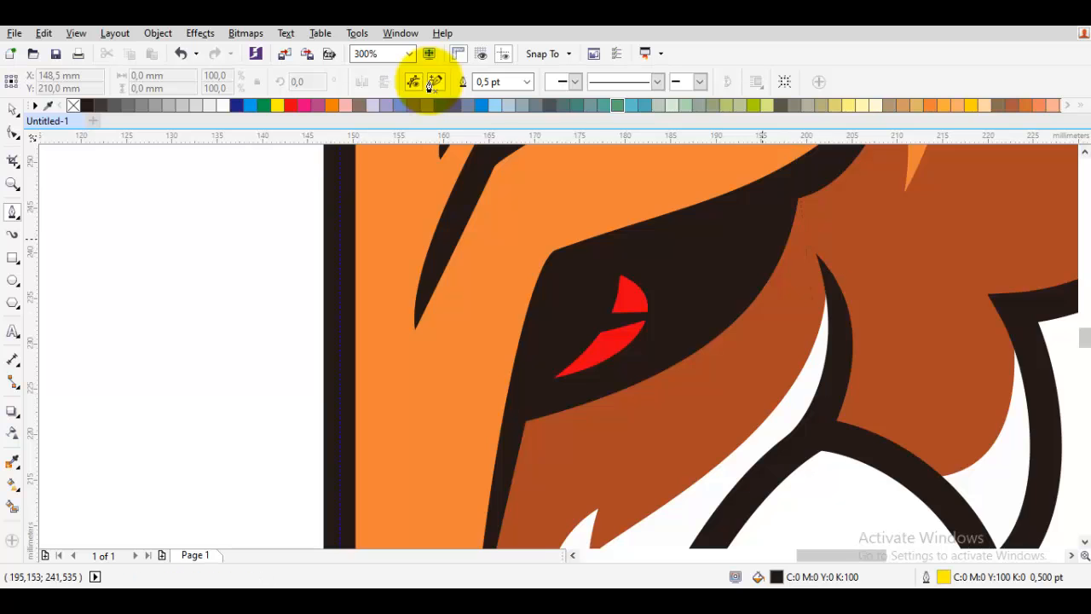
click(762, 236)
drag(514, 448, 220, 523)
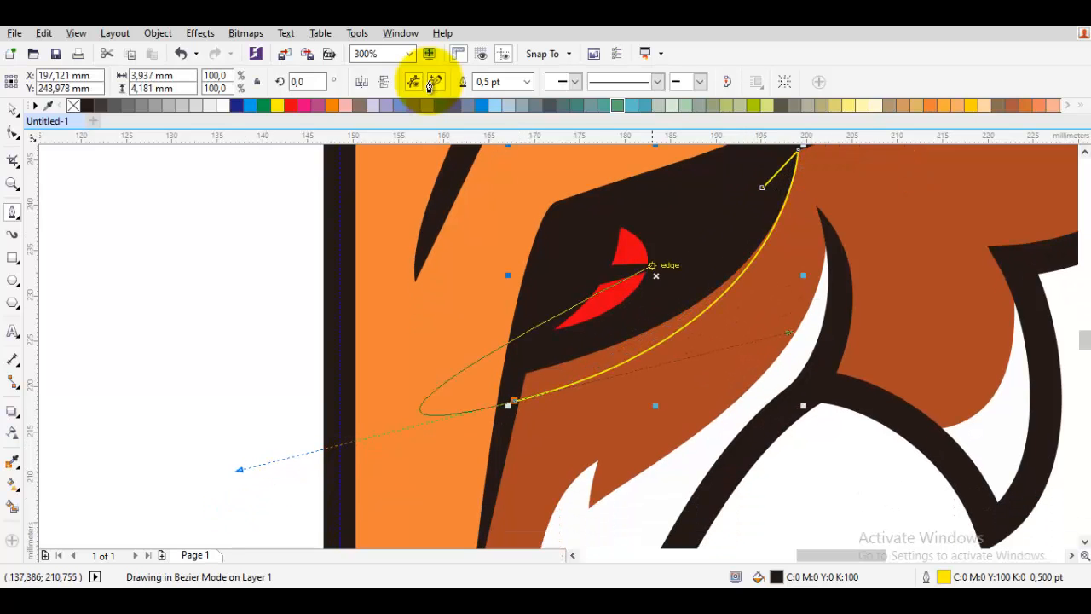
click(433, 83)
Cut the eye-shaped curve out of the brown shading to leave an orange strip under the eye
key(space)
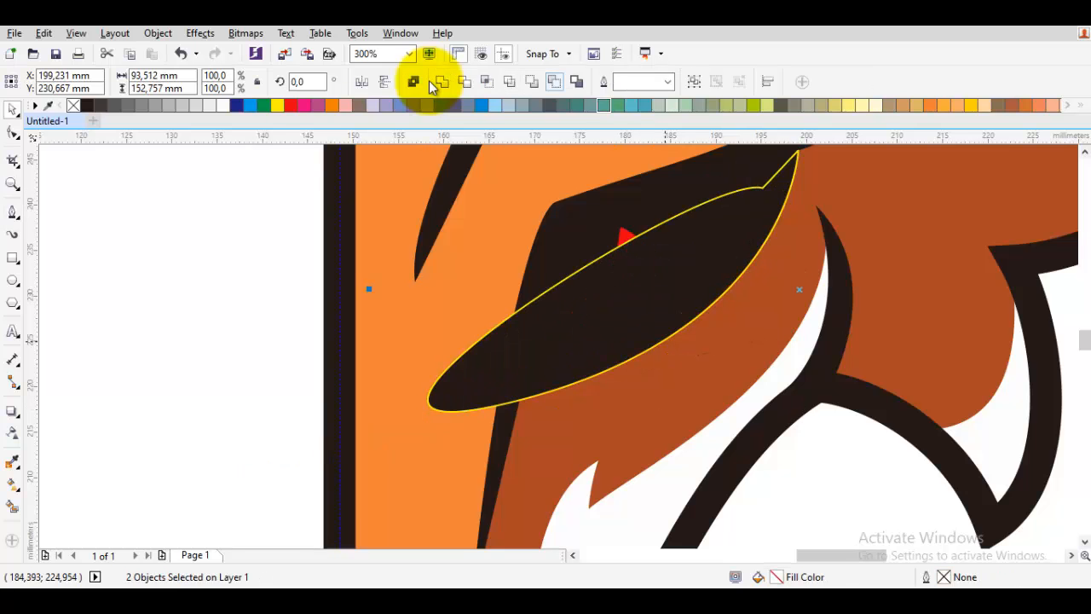
click(554, 82)
scroll(631, 328, down, 3)
key(Escape)
Draw a curved brown shading shape behind the two brow strokes, peaking above them at about 183 by 277 mm
scroll(631, 298, up, 2)
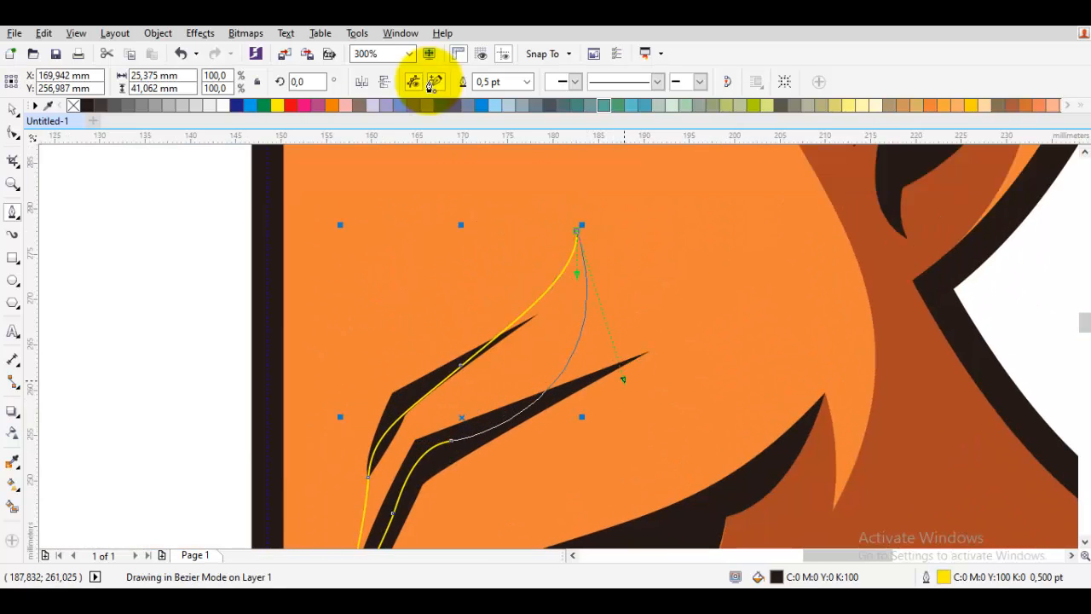
click(430, 83)
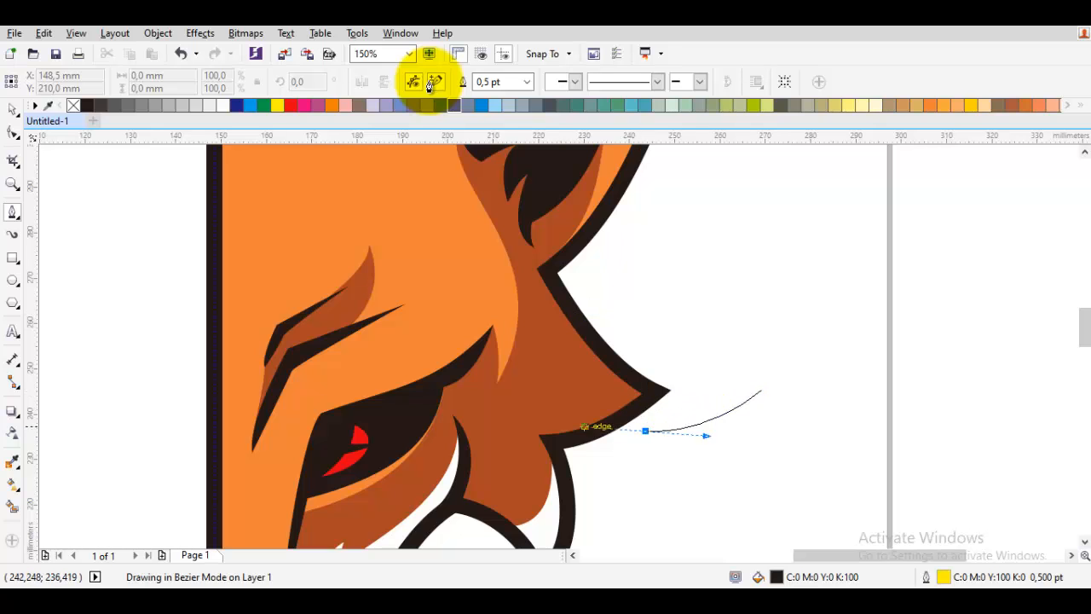
Draw a curved shape over the outer cheek tuft and cut it out of the brown shading
drag(584, 427, 568, 417)
click(433, 82)
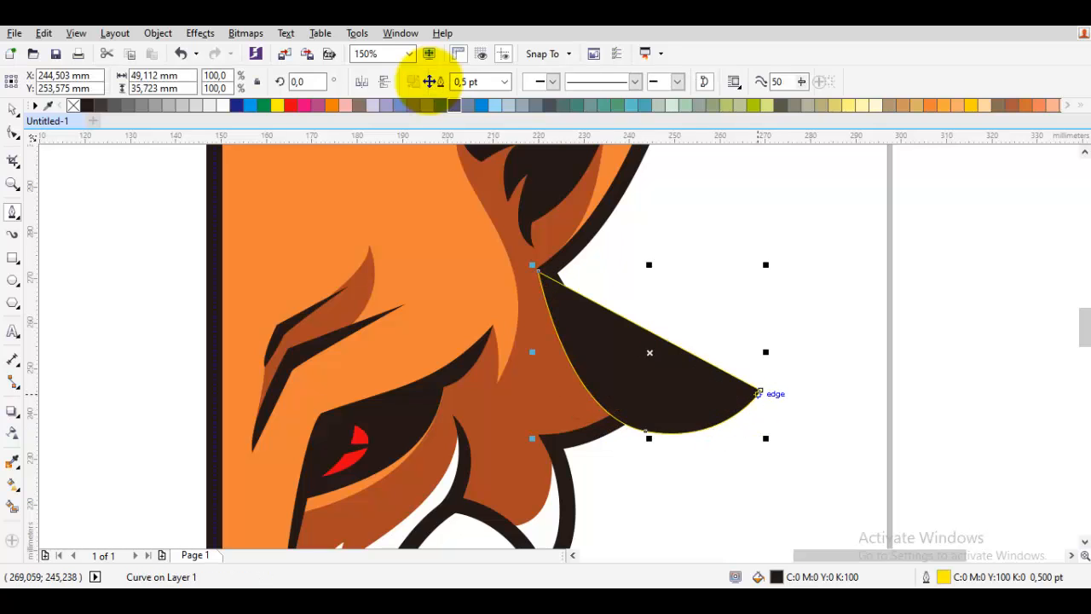
key(F10)
key(space)
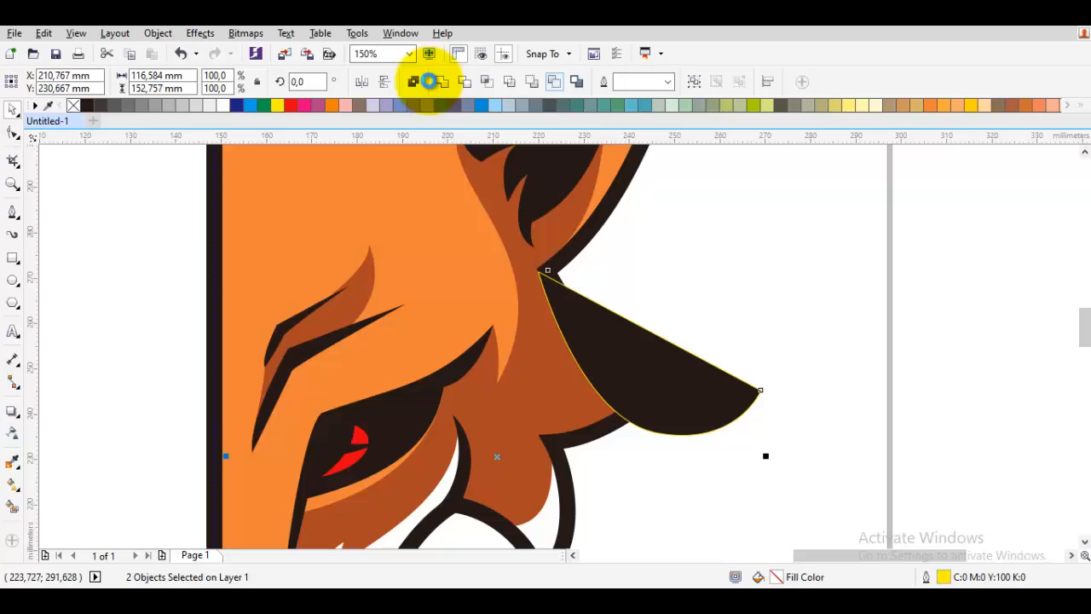
key(ctrl+z)
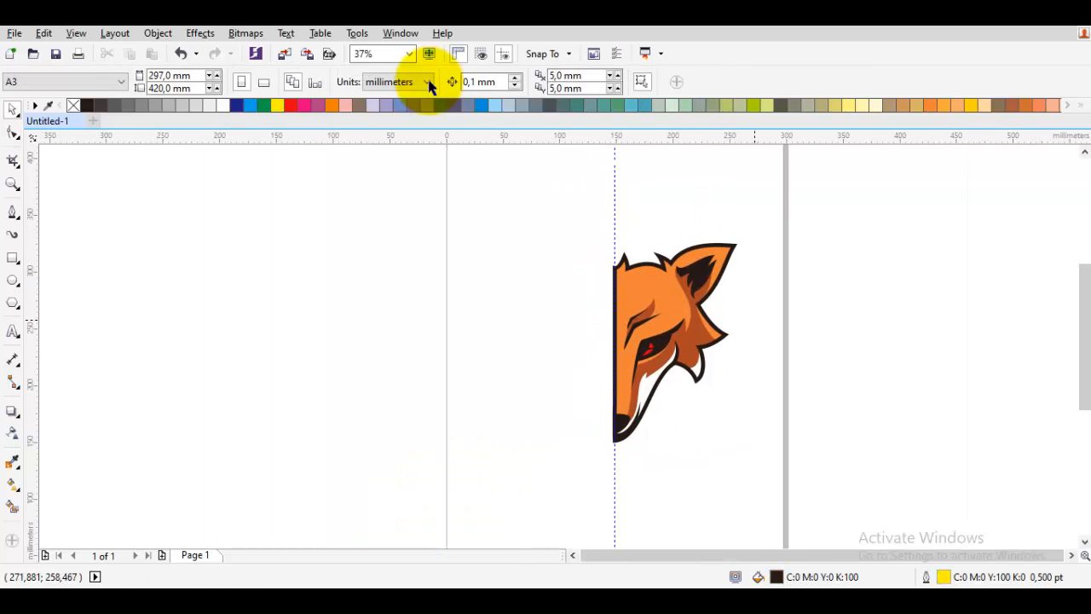
scroll(752, 324, up, 1)
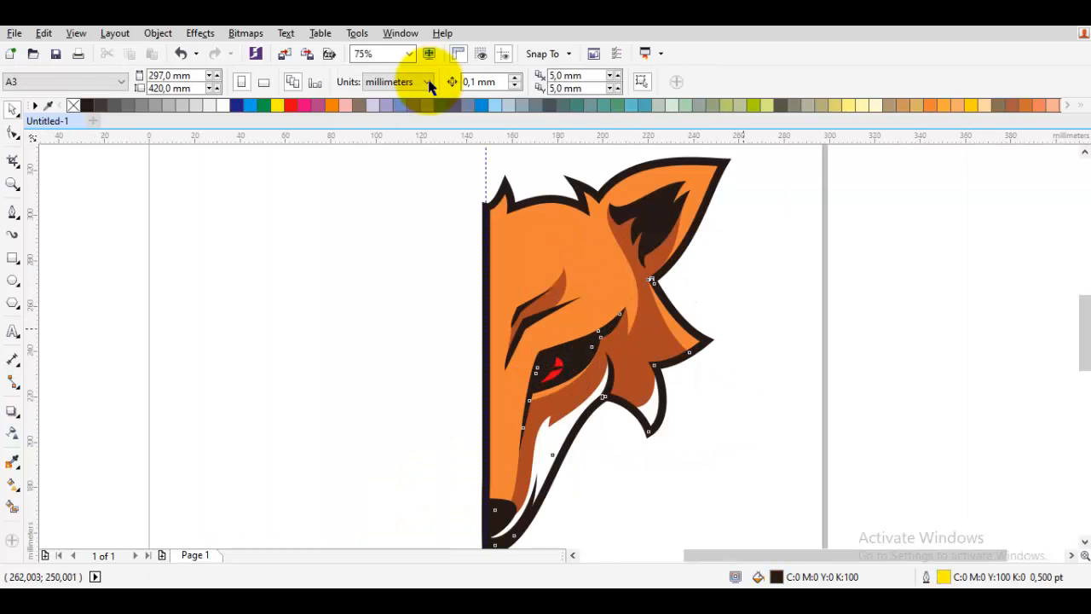
Undo the orange cutout on the outer cheek tuft
key(ctrl+z)
key(ctrl+z)
key(ctrl+z)
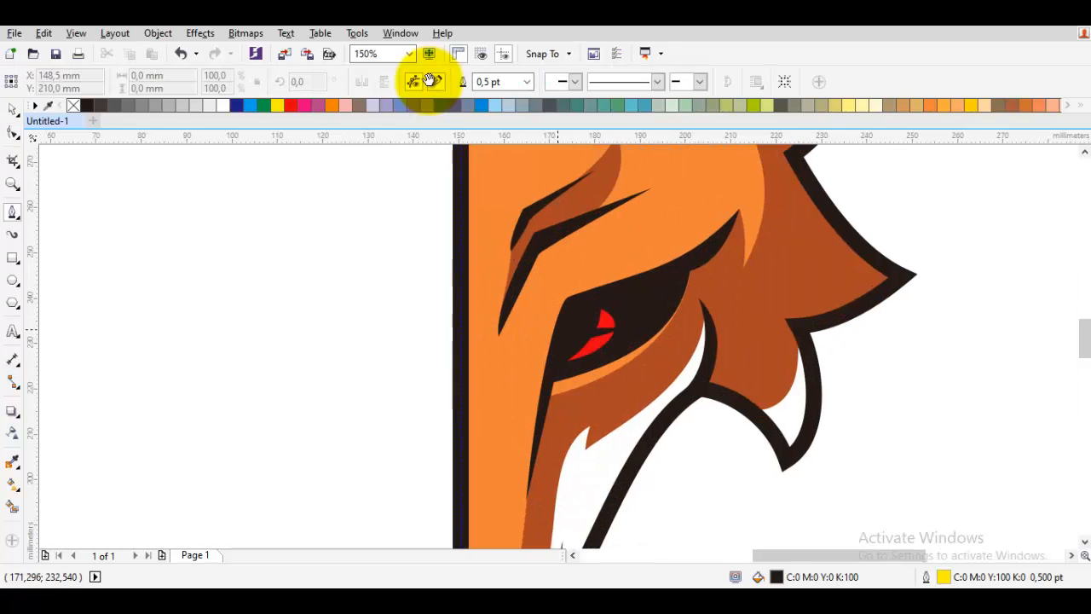
Add a white highlight shape along the eye's upper and inner edges, tapering down beside the tear line
scroll(552, 334, up, 1)
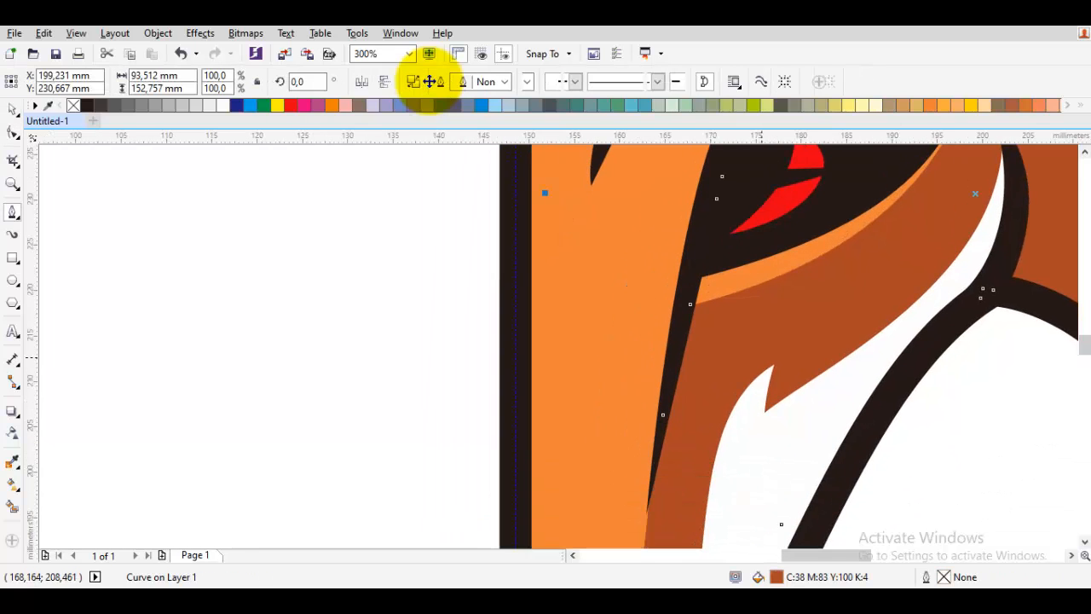
key(F10)
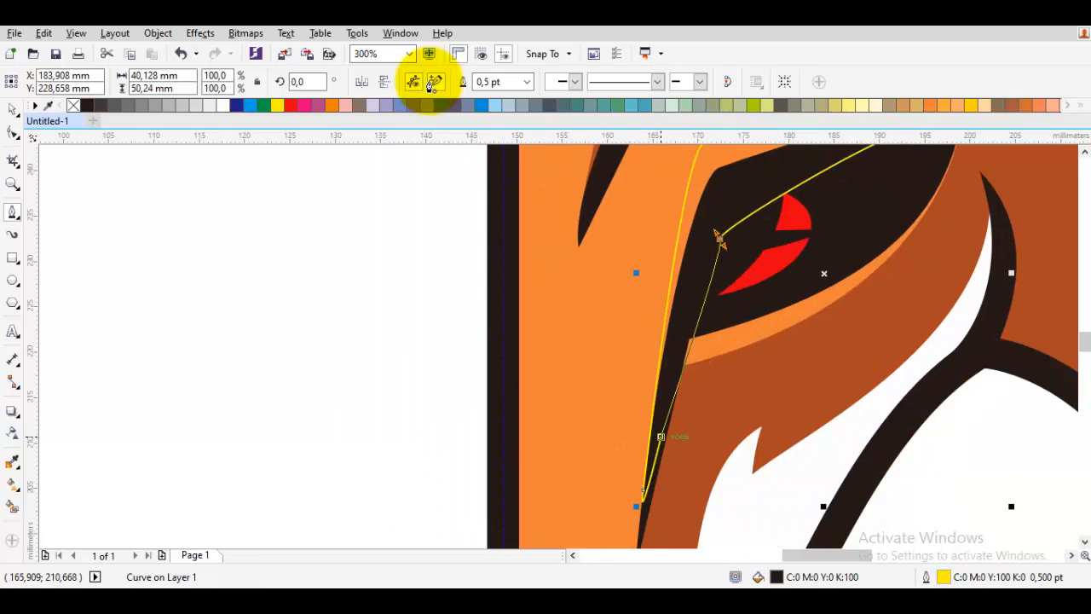
key(space)
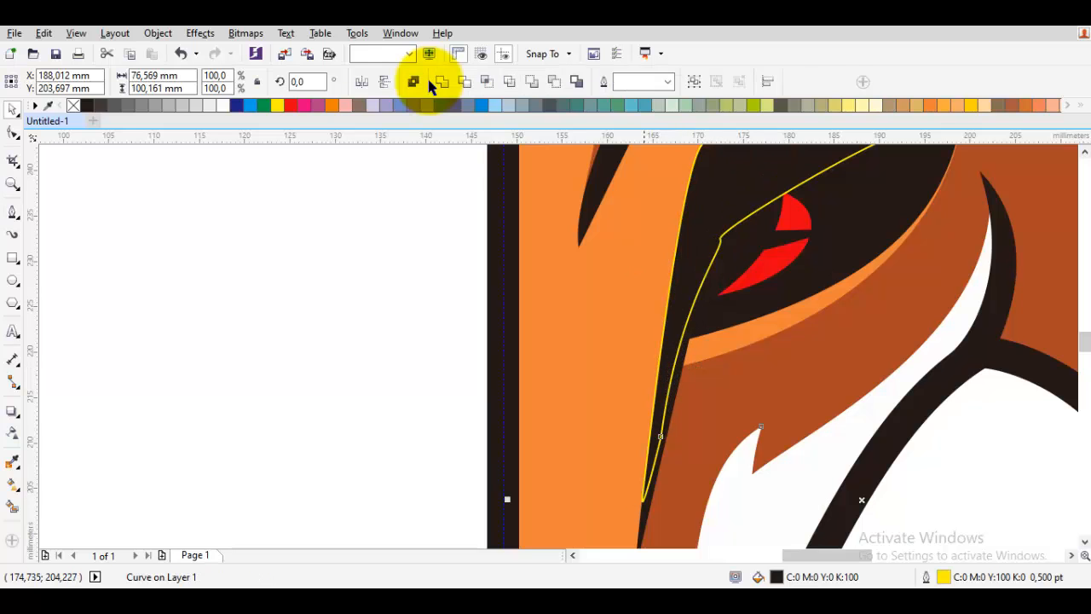
click(431, 83)
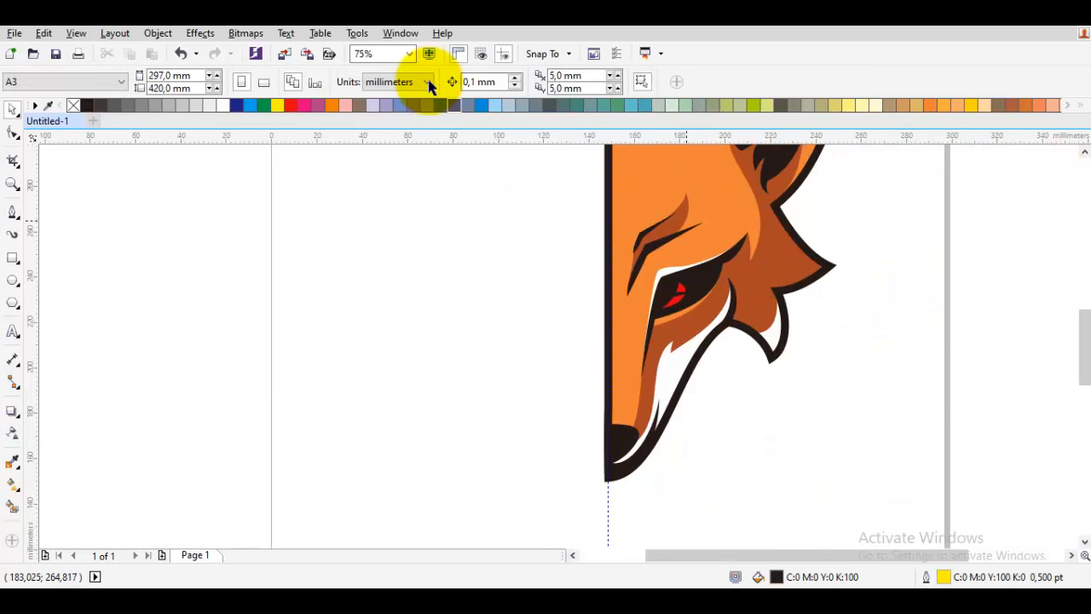
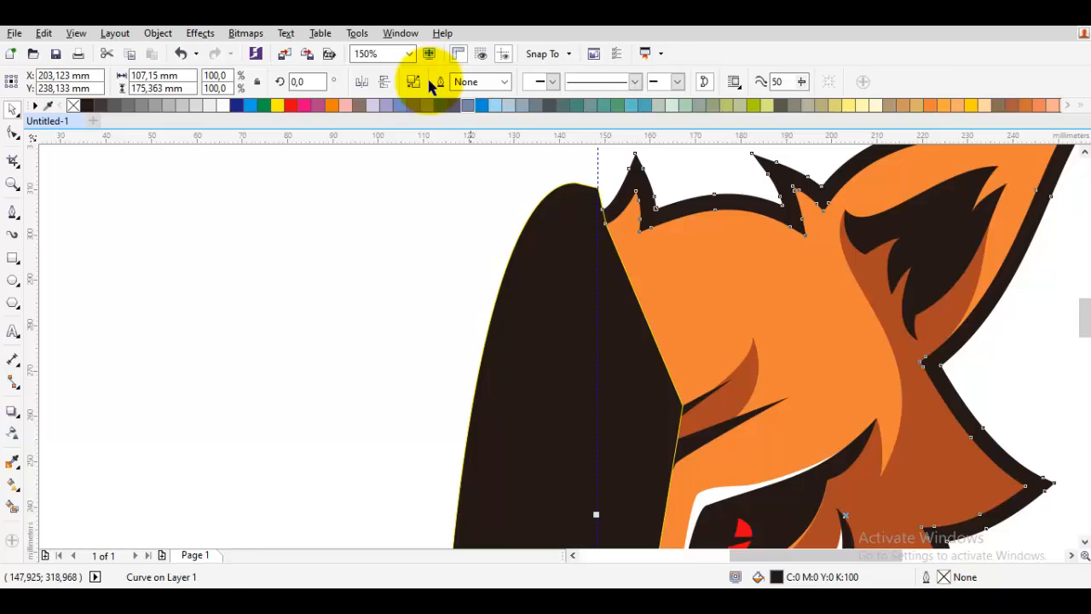
Cut the large shape covering the centre line out of the black head outline to remove its vertical bar
click(500, 212)
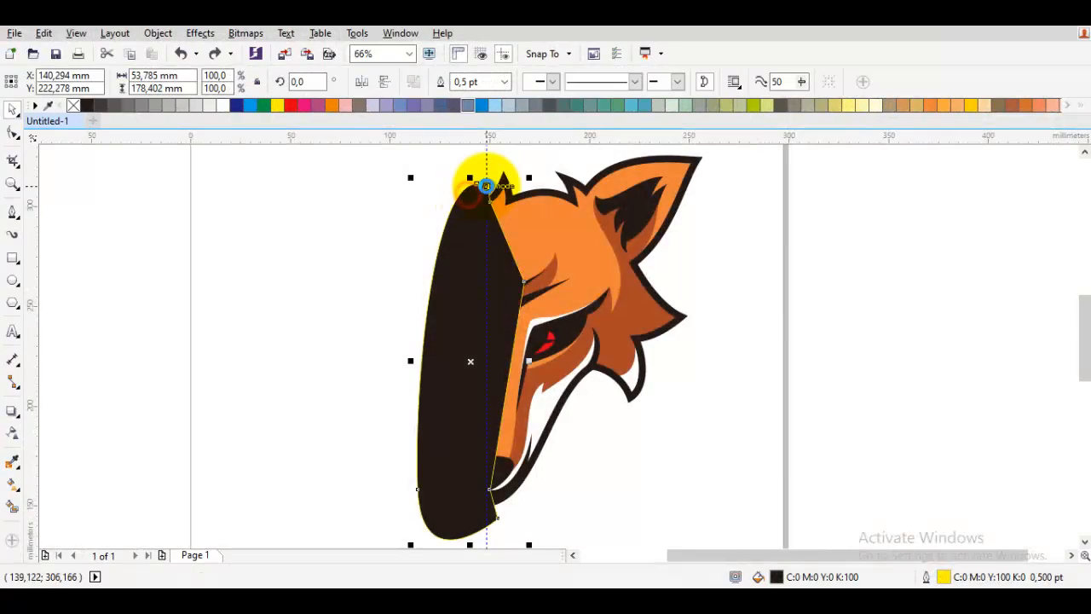
scroll(488, 182, up, 6)
shift+click(558, 218)
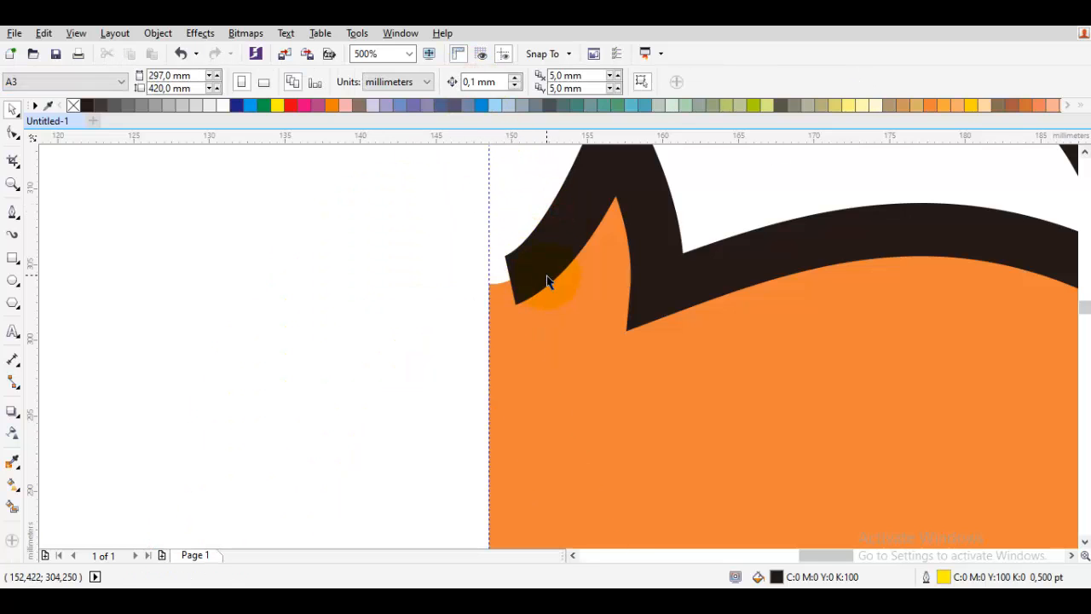
Move both end nodes of the black outline at the forehead onto the centre guideline
key(F10)
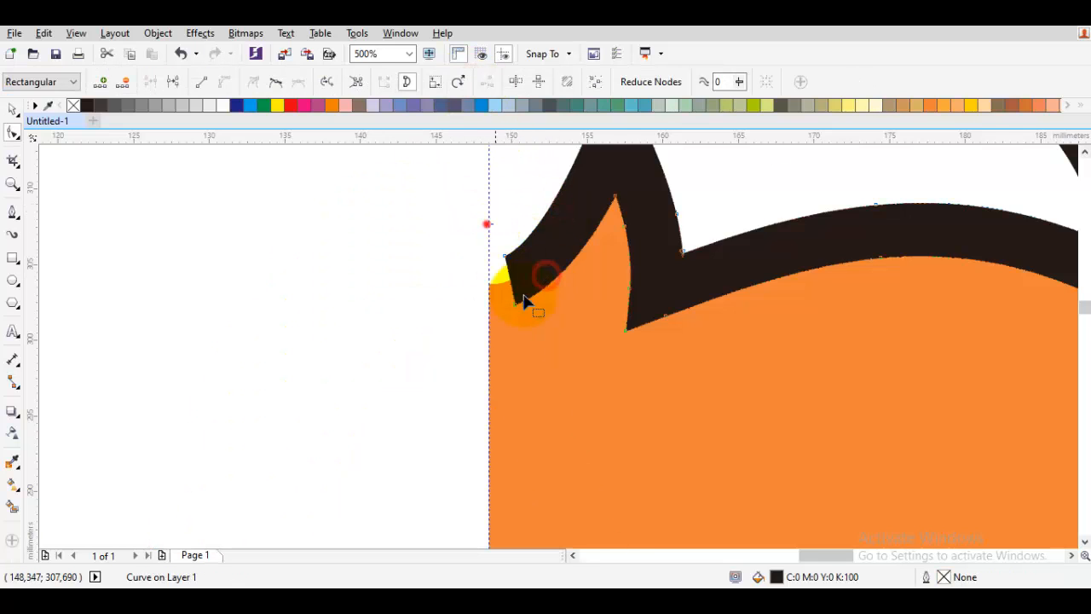
click(516, 294)
drag(511, 294, 462, 297)
drag(456, 210, 469, 277)
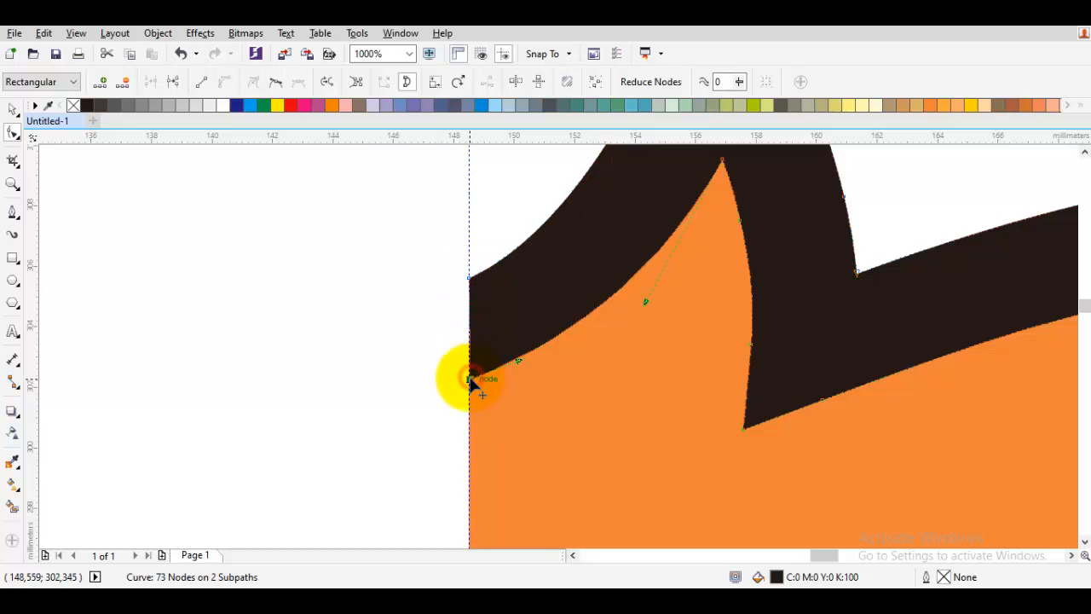
Delete the surplus nodes at the chin end of the black outline and move its outer end node onto the guideline
scroll(471, 381, down, 3)
scroll(633, 433, up, 2)
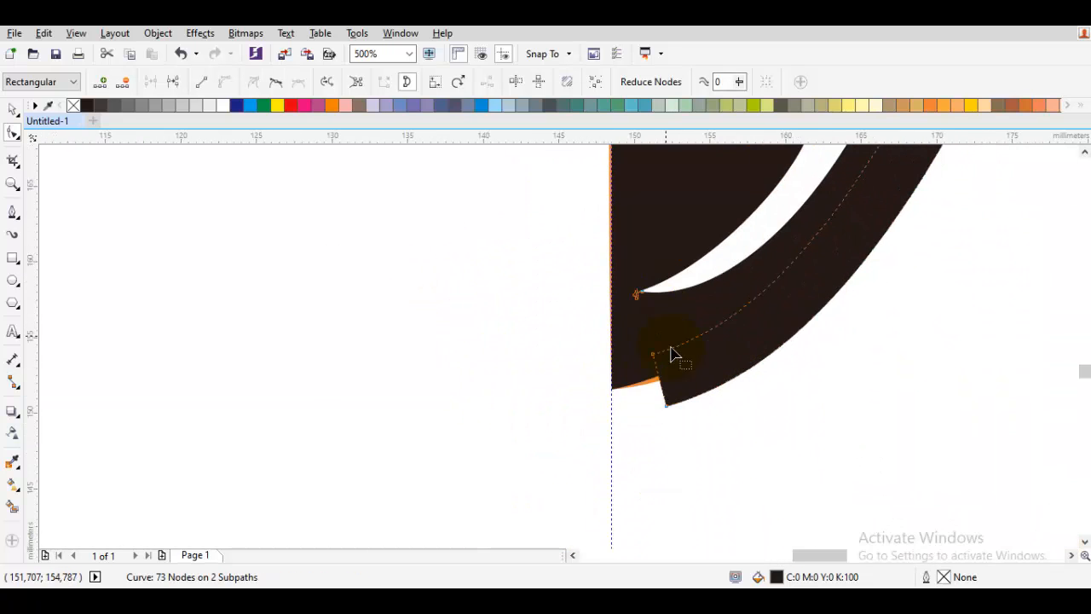
key(Delete)
drag(665, 321, 627, 402)
click(699, 370)
Align the chin's inner and outer end nodes on the guideline and reshape the outer curve with its handle
scroll(699, 370, down, 1)
scroll(682, 368, up, 1)
key(space)
key(space)
drag(615, 352, 626, 348)
mouse_move(627, 402)
mouse_down()
mouse_move(628, 411)
mouse_move(628, 400)
mouse_up()
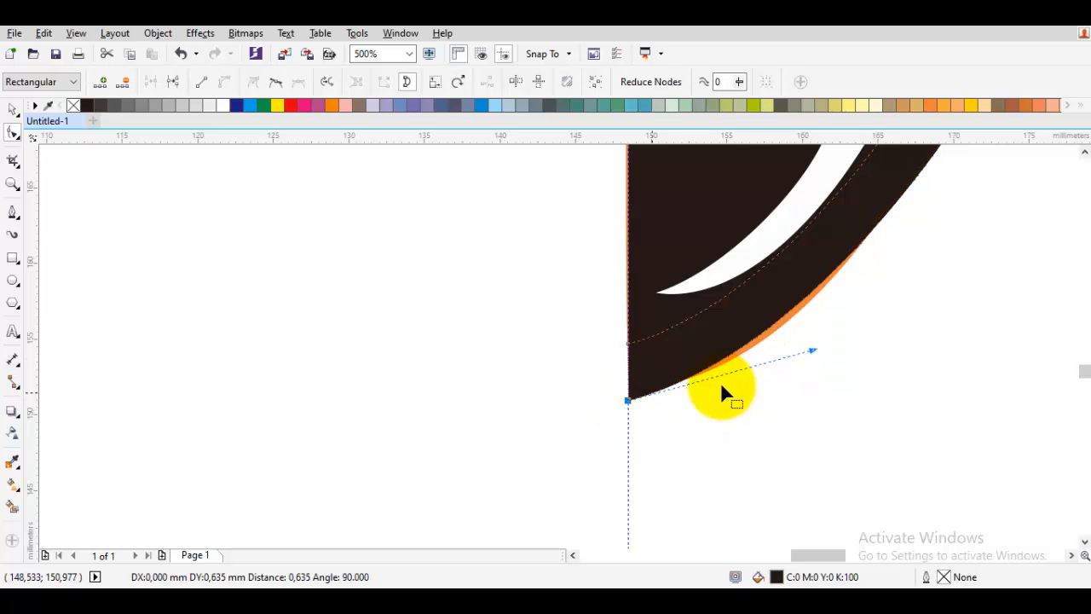
drag(811, 350, 816, 382)
Select all pieces of the right half head and try to make a horizontally mirrored copy
scroll(817, 382, down, 3)
key(space)
click(891, 327)
scroll(792, 418, down, 1)
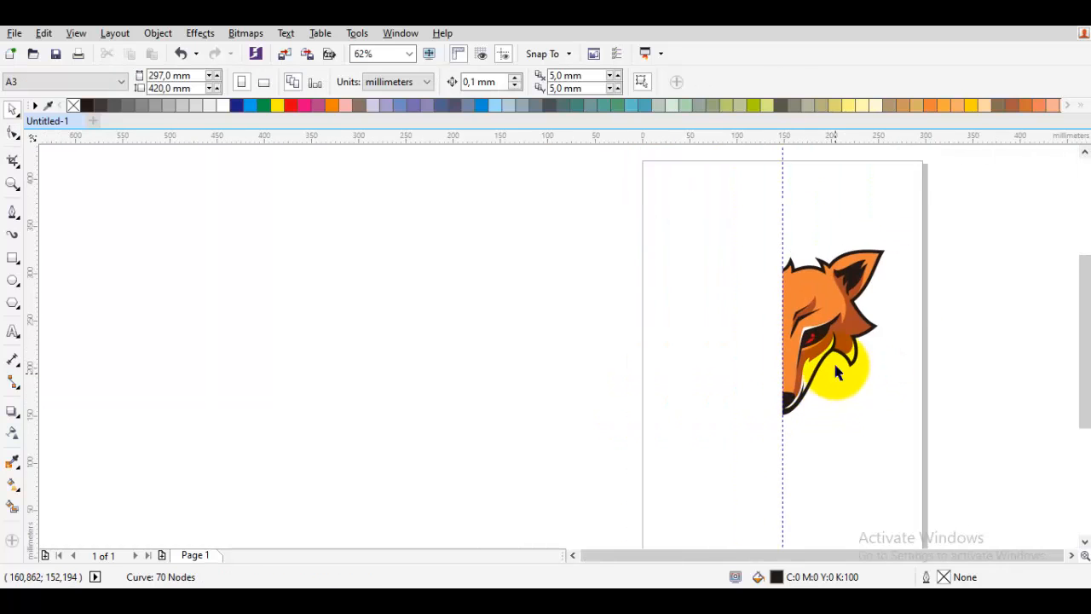
scroll(831, 345, up, 1)
scroll(904, 384, down, 1)
drag(972, 455, 772, 185)
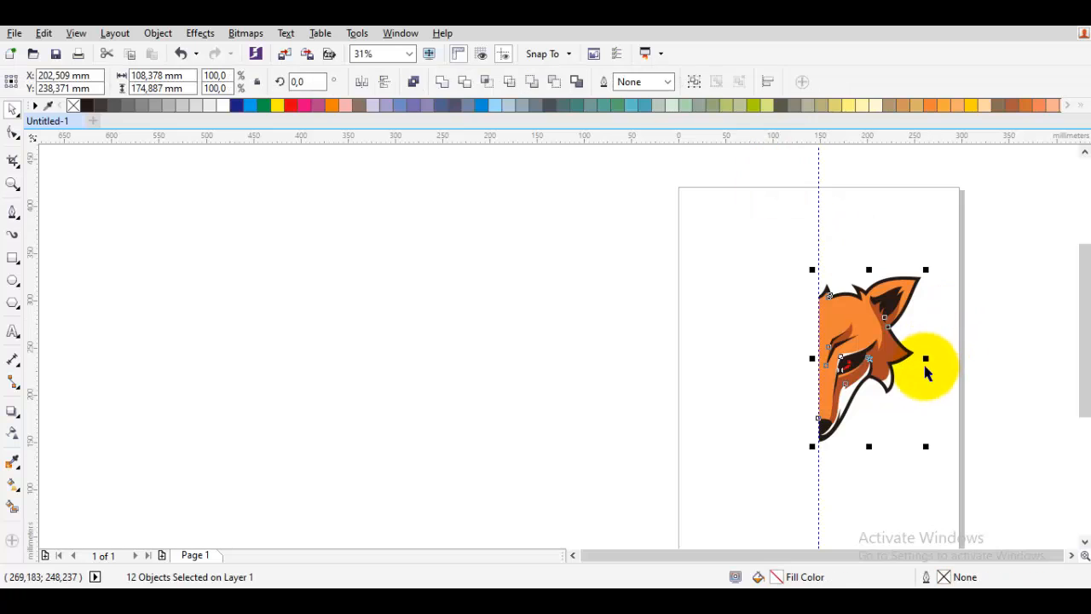
drag(927, 360, 802, 341)
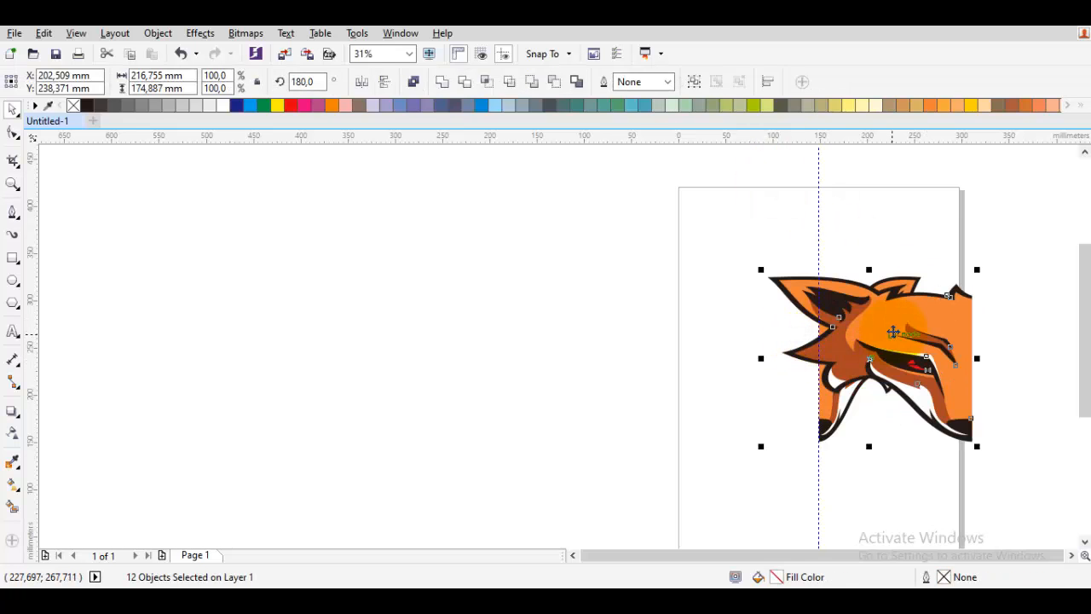
key(ctrl+z)
Move the mirrored half against the centre guideline so it meets the right half, and check the full face
drag(909, 359, 732, 356)
scroll(744, 266, up, 3)
drag(739, 247, 934, 237)
scroll(930, 236, up, 2)
scroll(620, 290, down, 4)
click(619, 291)
scroll(620, 290, down, 3)
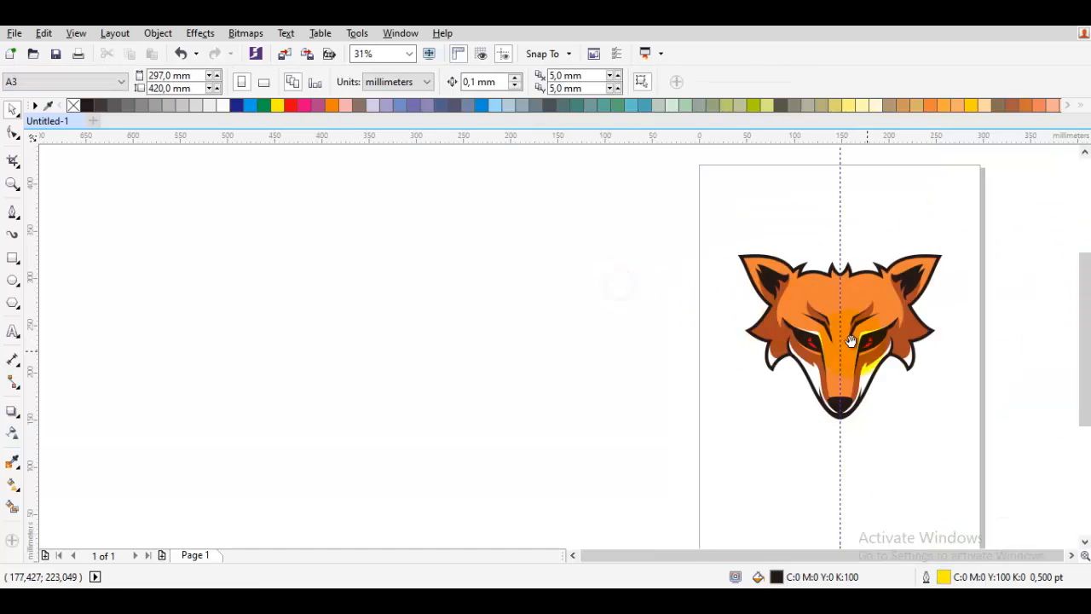
scroll(779, 338, up, 1)
scroll(779, 338, right, 1)
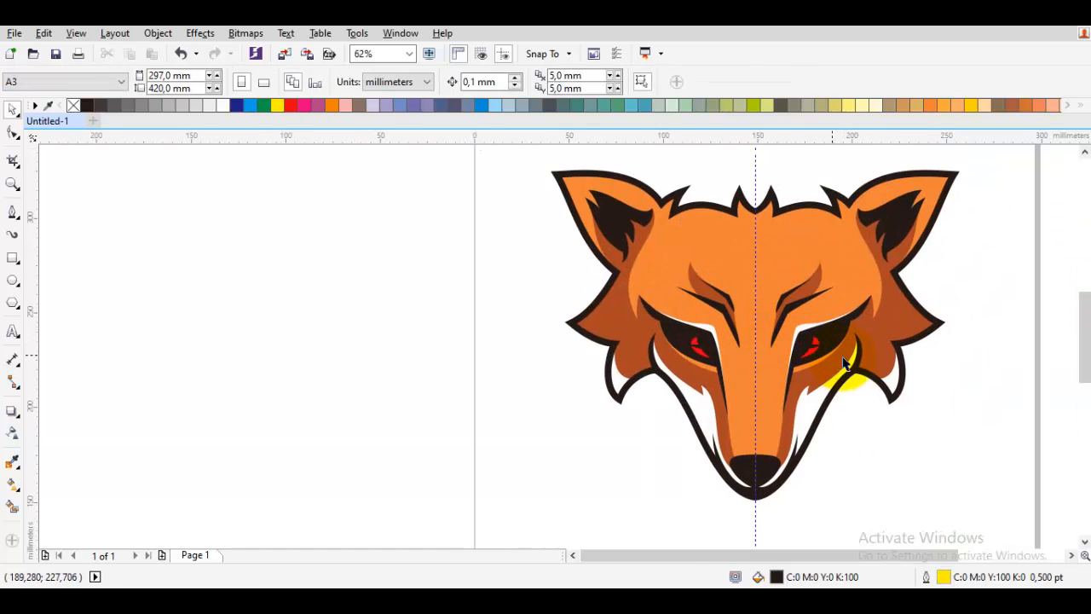
Undo the placement and mirroring of the copied half head
key(ctrl+z)
key(ctrl+z)
key(ctrl+z)
key(ctrl+z)
key(ctrl+z)
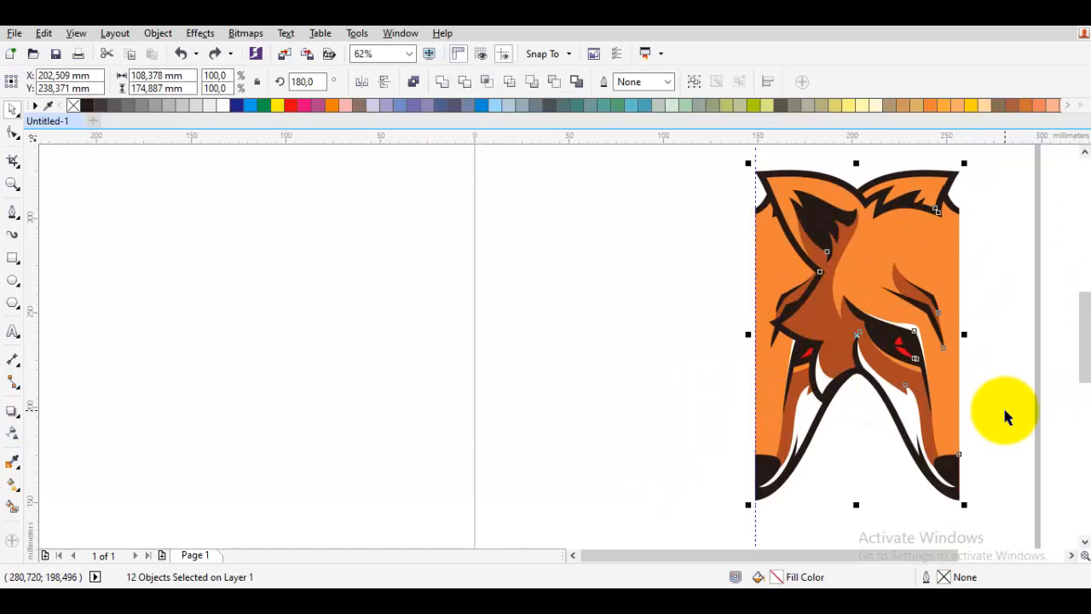
click(1004, 404)
Draw a curved shape about 23 mm wide and 12 mm high along the cheek tuft's lower edge and weld it with the white shape
scroll(892, 353, up, 2)
key(p)
drag(825, 358, 841, 333)
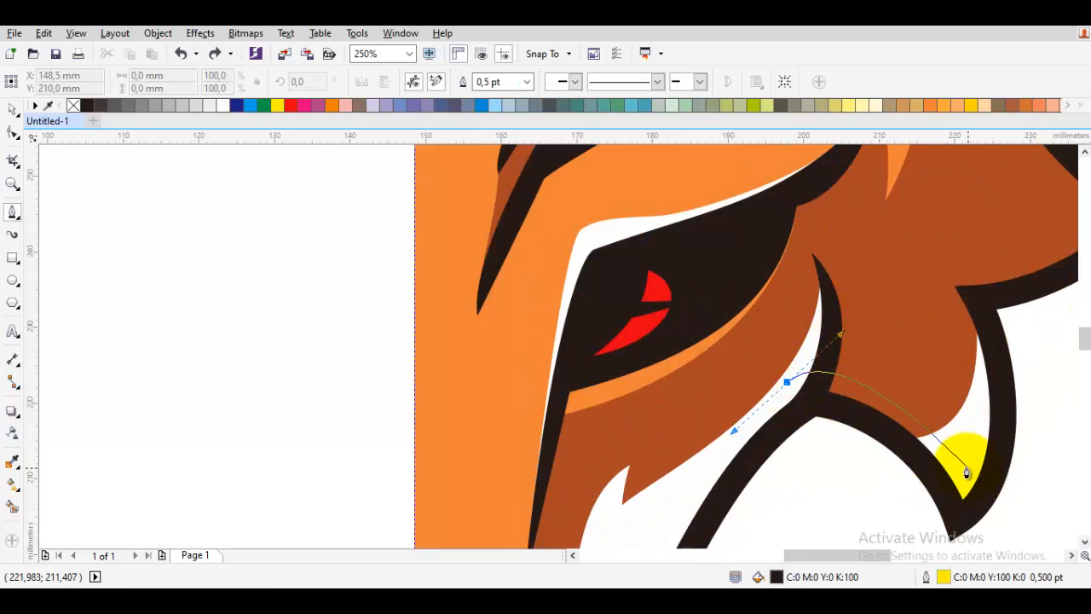
click(961, 461)
click(920, 454)
click(787, 383)
key(space)
shift+click(765, 407)
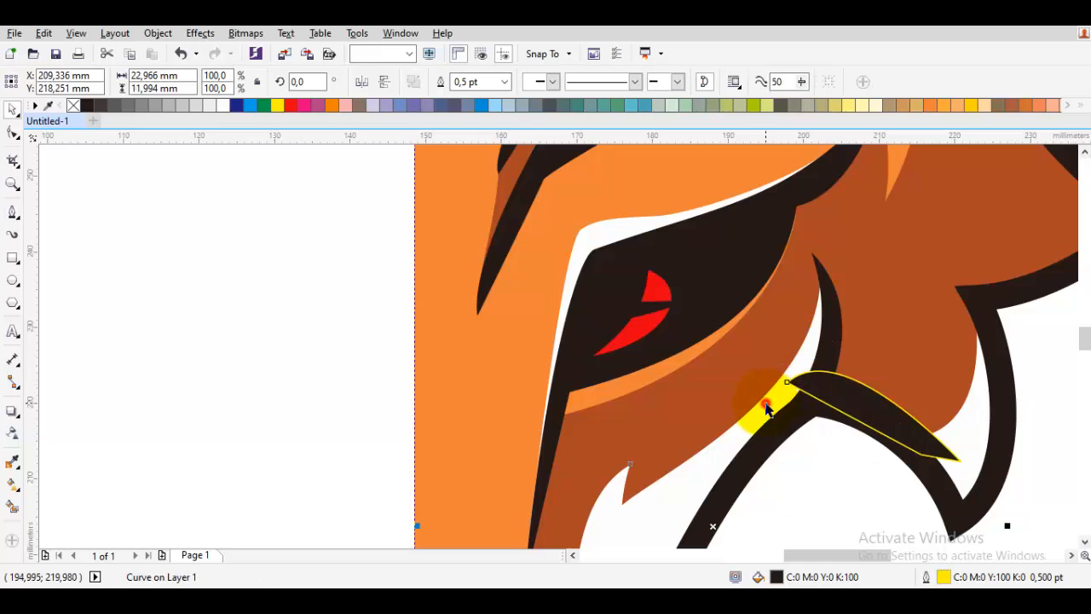
click(445, 82)
Select all nodes of the welded white cheek shape and convert them to cusp nodes
double_click(785, 385)
scroll(746, 419, down, 1)
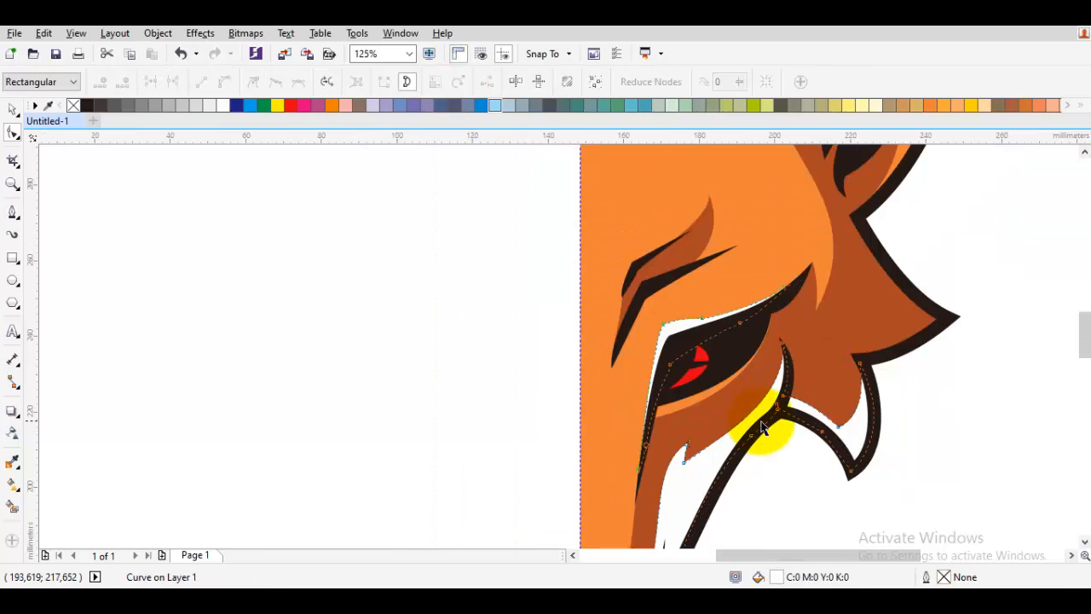
key(space)
click(883, 448)
double_click(844, 432)
key(ctrl+a)
right_click(820, 332)
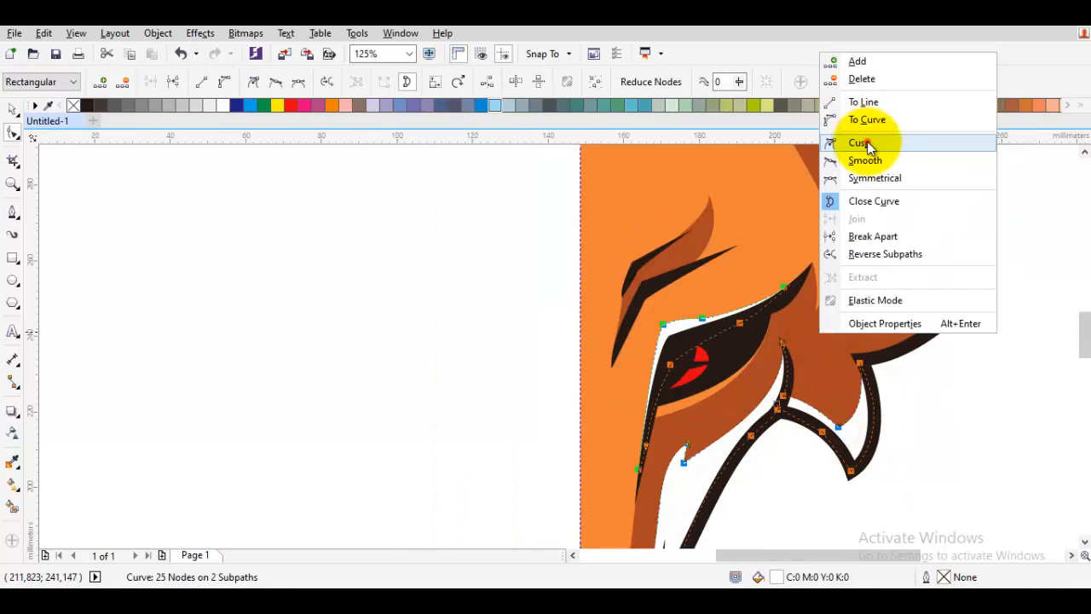
click(868, 142)
right_click(458, 295)
click(532, 358)
click(851, 396)
Adjust the white shape's nodes beside the cheek and move the black cheek stroke's lower node to meet the outline
scroll(762, 441, up, 3)
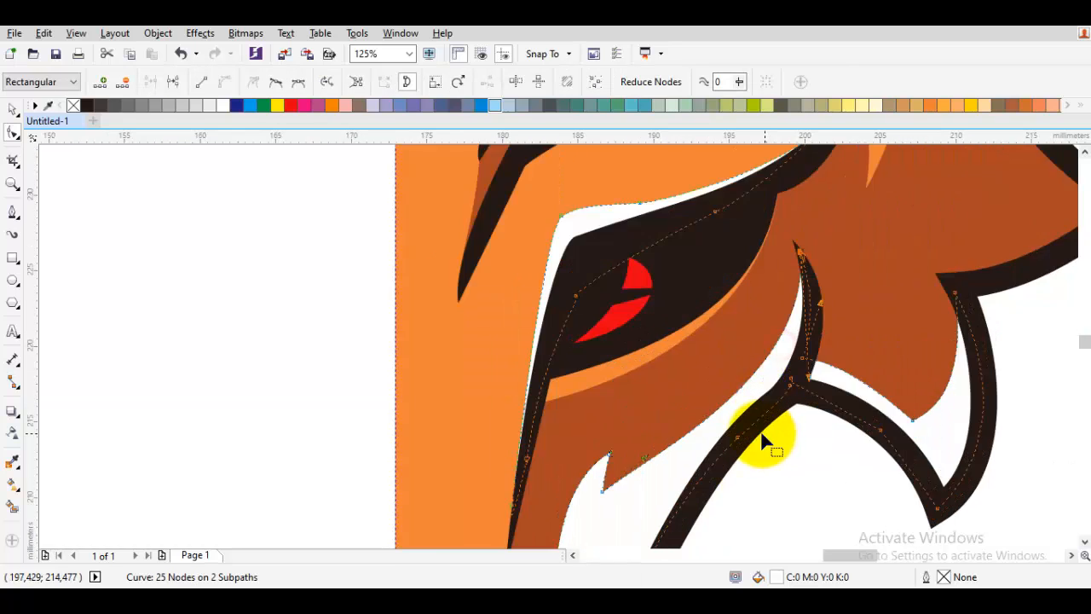
drag(735, 388, 655, 458)
scroll(750, 409, down, 3)
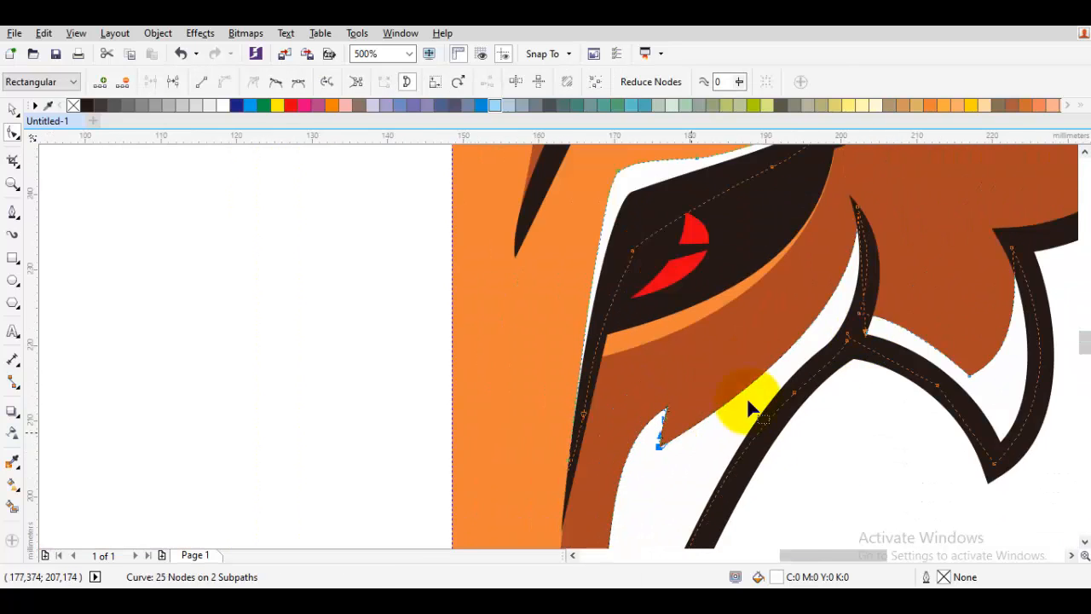
scroll(871, 327, up, 2)
drag(864, 372, 847, 368)
click(819, 375)
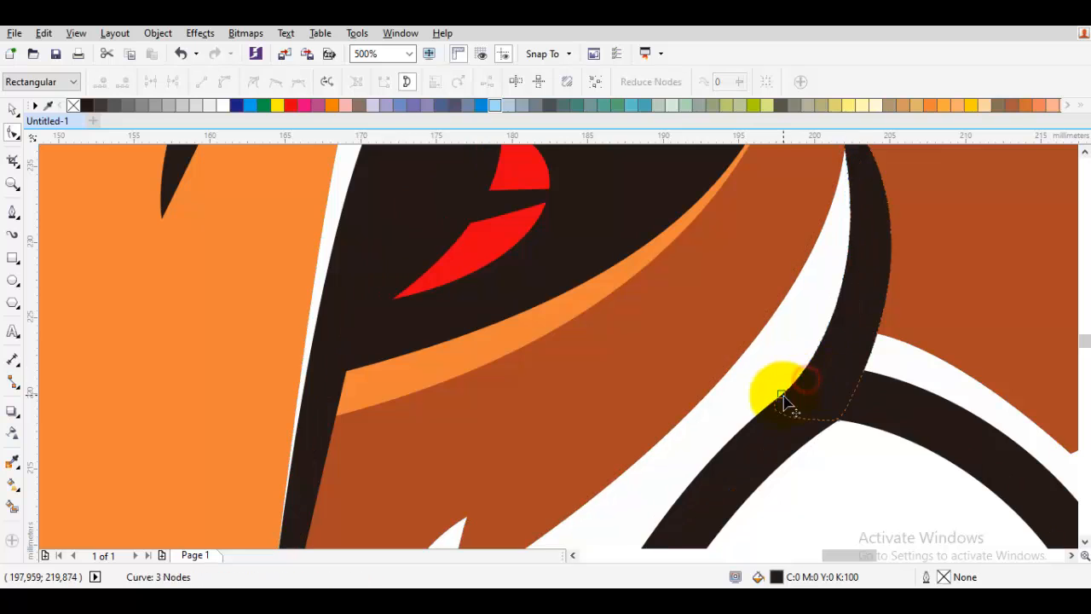
drag(783, 395, 803, 378)
scroll(844, 375, down, 6)
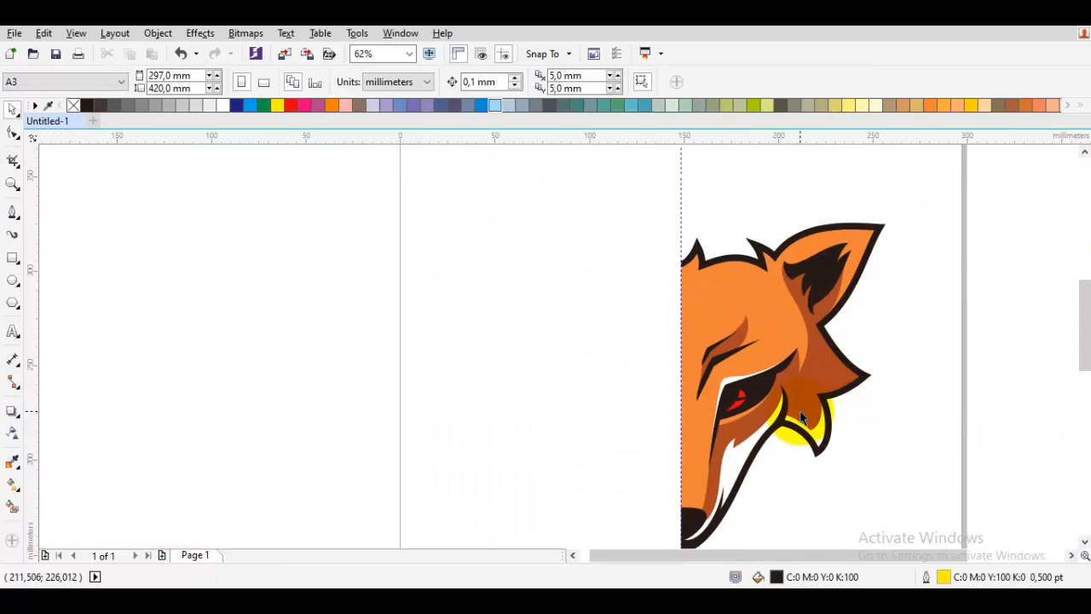
Move the white shape's outer node to the cheek outline's inner corner and reshape the adjoining curves with their handles
scroll(851, 353, up, 6)
click(875, 453)
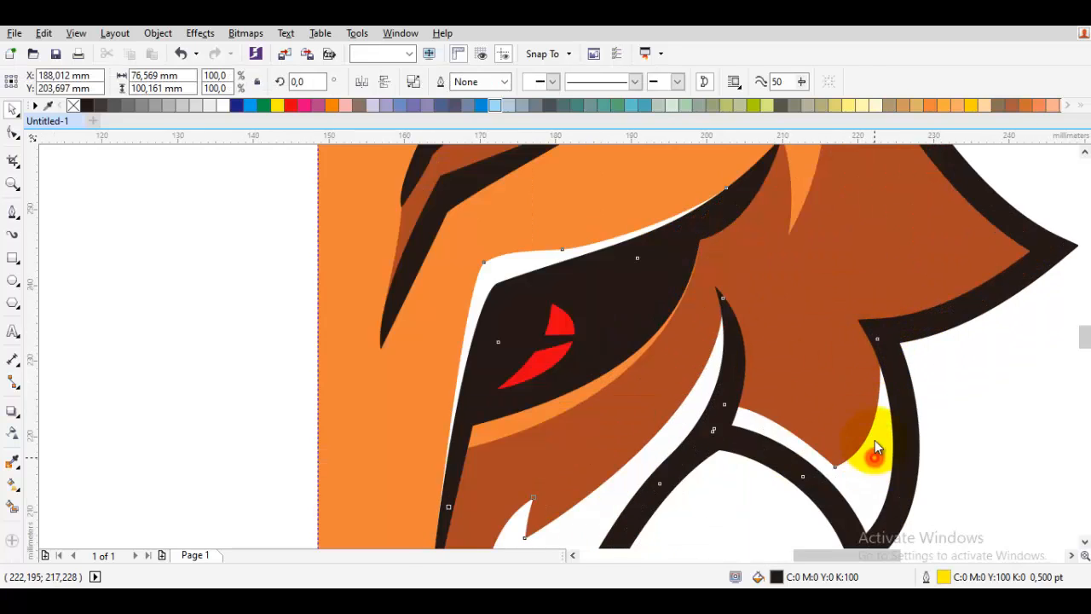
scroll(877, 348, up, 1)
key(F10)
drag(880, 331, 838, 292)
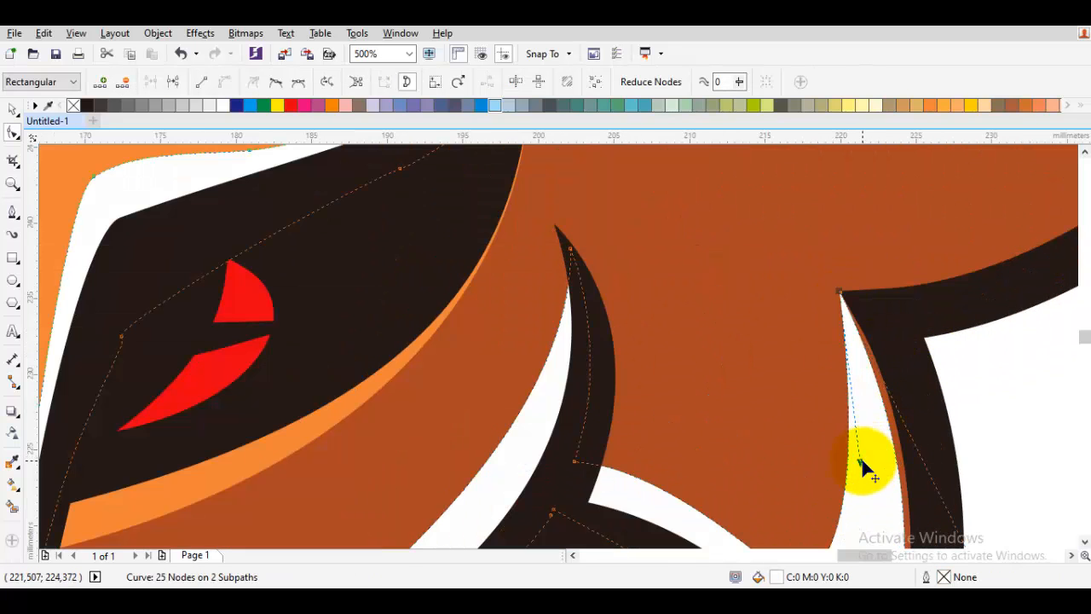
drag(891, 455, 897, 455)
drag(910, 456, 904, 353)
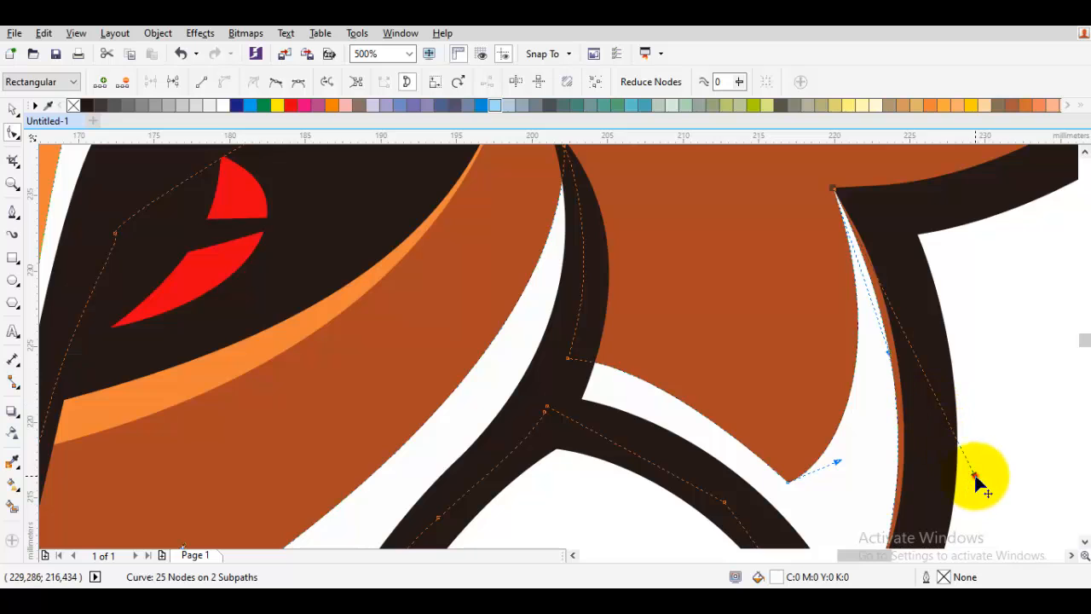
drag(979, 482, 974, 256)
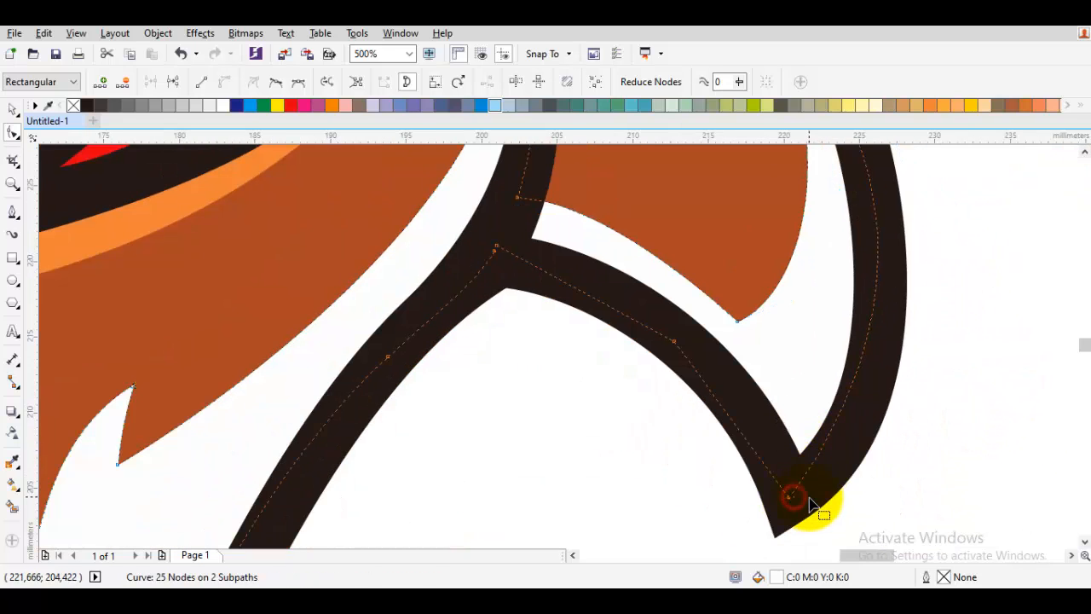
Shift the white shape's lowest node within the black outline at the cheek tuft's tip
drag(785, 499, 800, 495)
key(space)
scroll(801, 489, down, 1)
click(914, 426)
scroll(849, 448, down, 2)
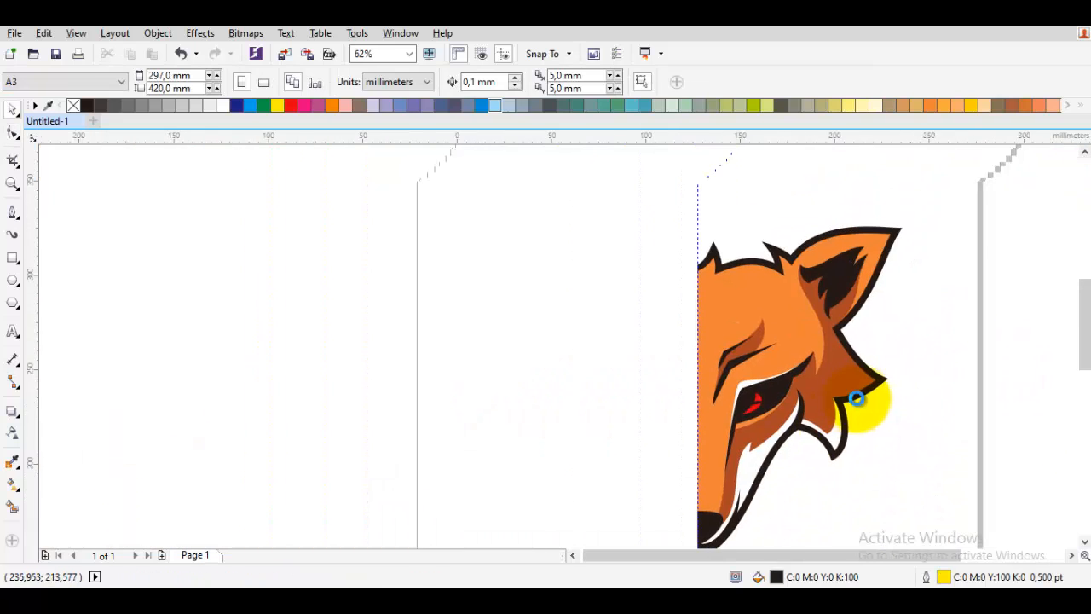
scroll(829, 289, up, 1)
drag(850, 250, 838, 266)
key(space)
scroll(829, 194, up, 2)
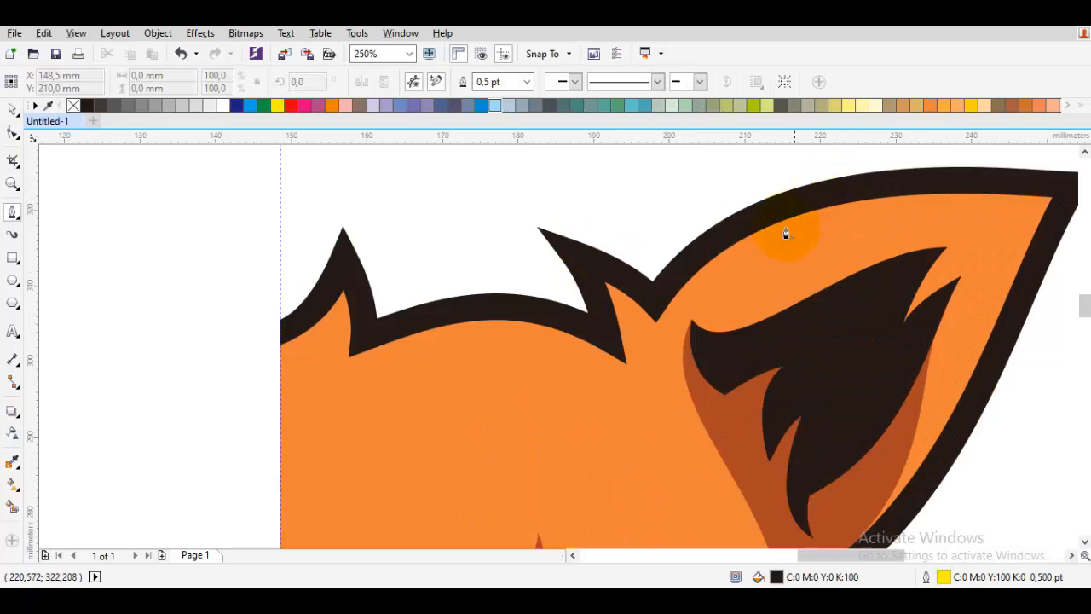
scroll(633, 302, down, 2)
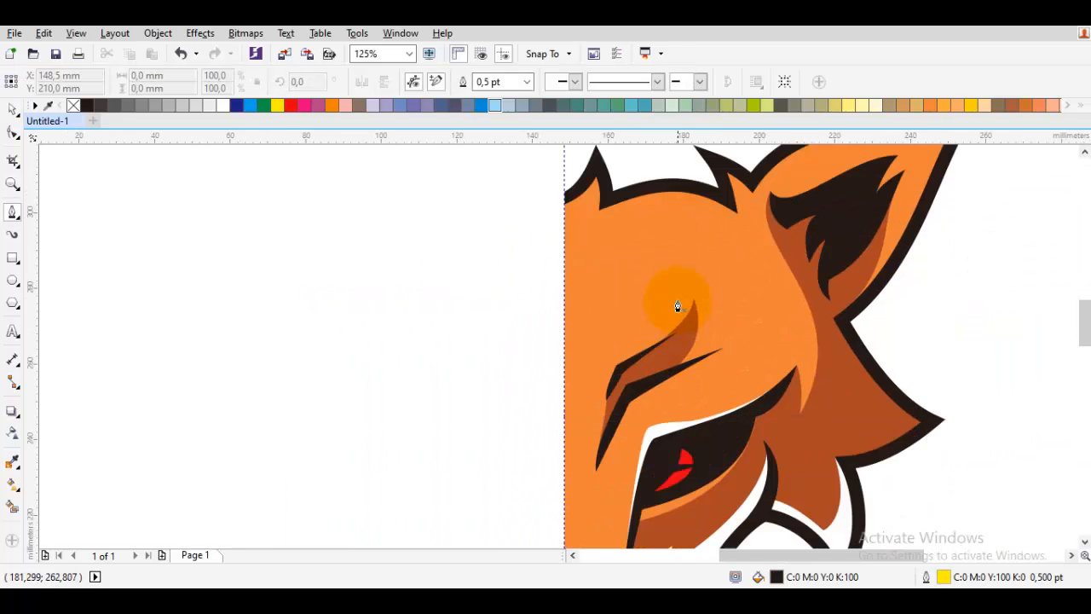
scroll(483, 335, up, 2)
drag(759, 353, 652, 303)
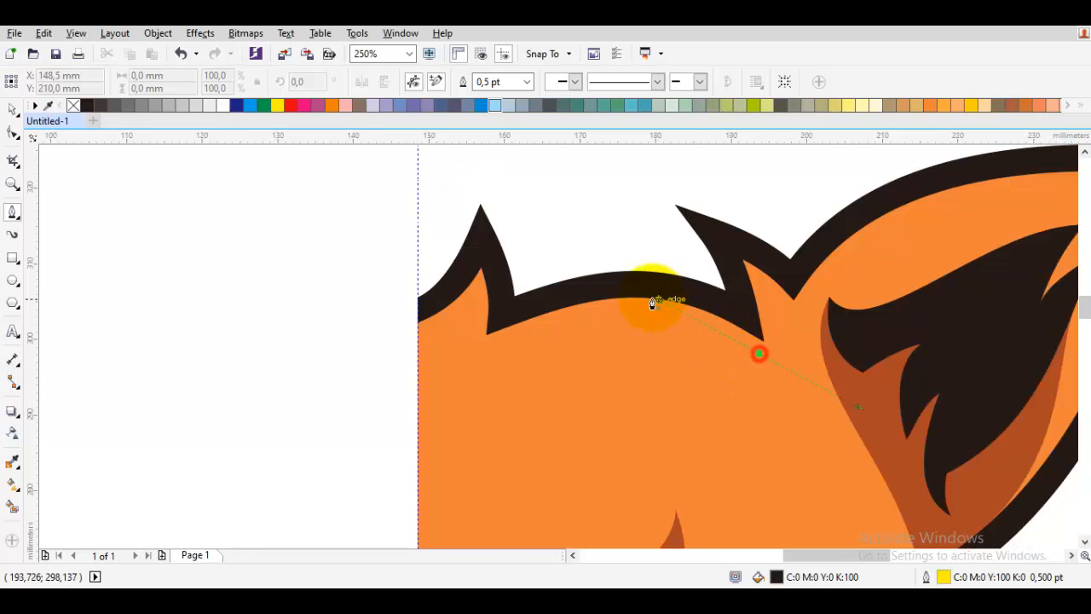
drag(722, 352, 546, 352)
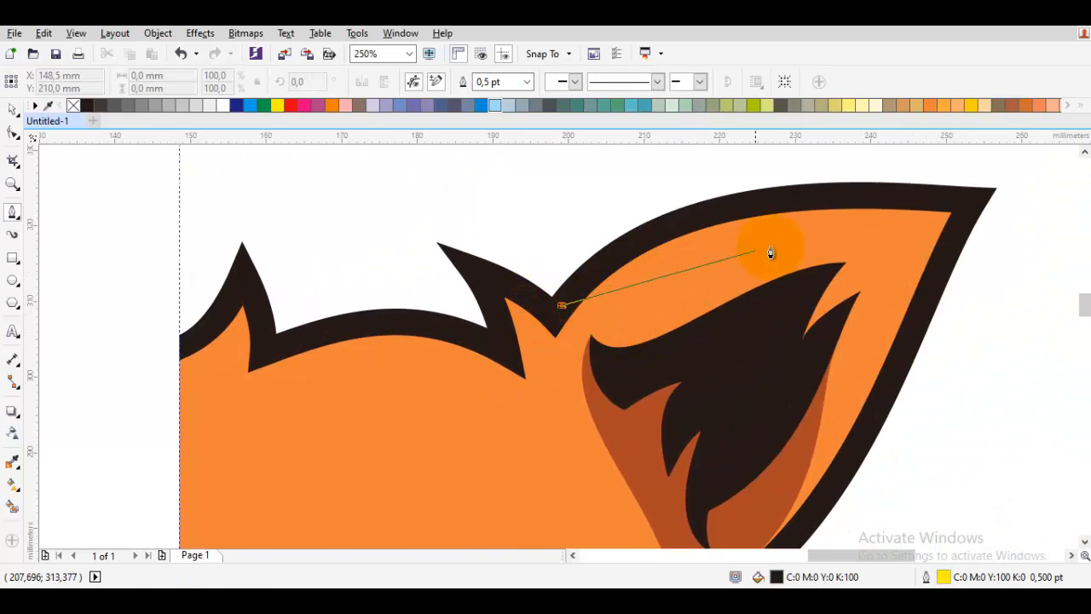
mouse_move(802, 239)
mouse_down()
mouse_move(940, 231)
mouse_move(717, 180)
mouse_move(860, 182)
mouse_up()
key(ctrl+z)
Draw a closed highlight shape about 52 mm wide and 43 mm high along the ear's upper and outer edges
click(575, 312)
click(970, 205)
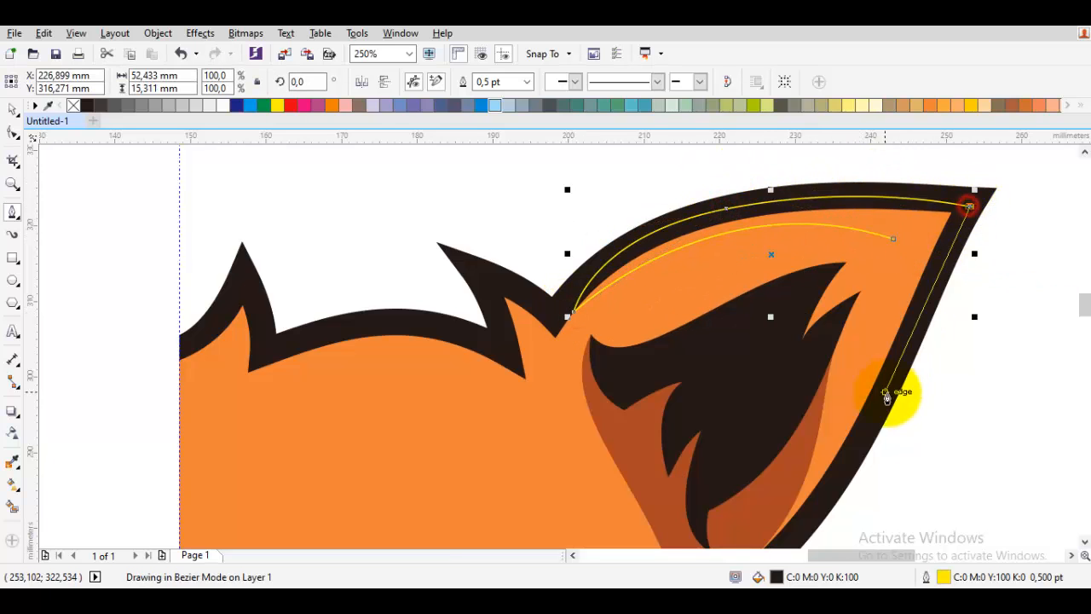
drag(889, 393, 896, 374)
drag(898, 372, 840, 458)
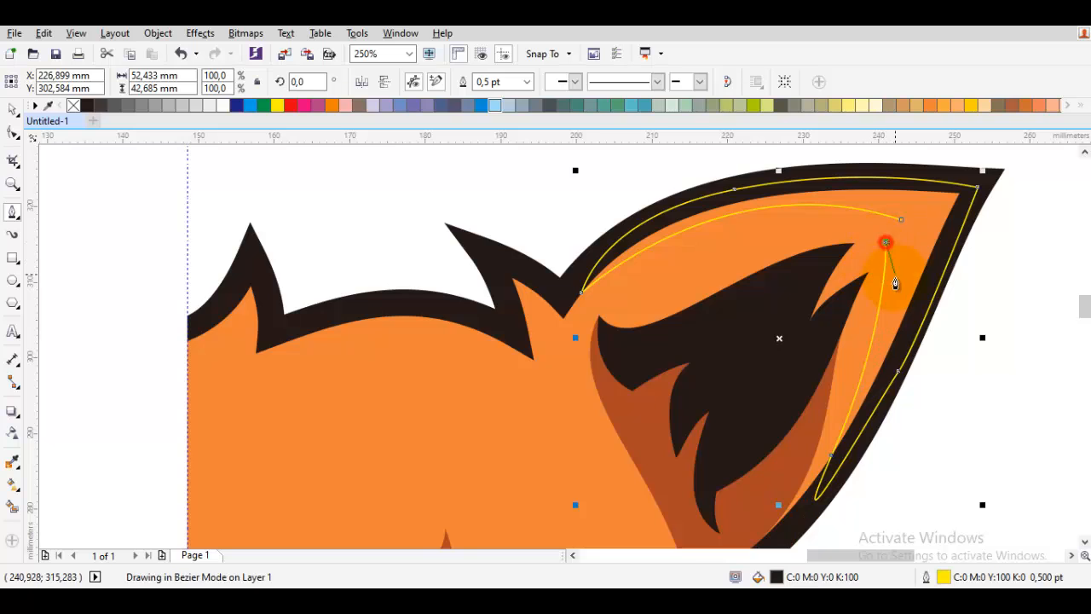
drag(915, 252, 904, 232)
Place the ear highlight directly in front of the orange face shape so it sits behind the black outline
right_click(904, 232)
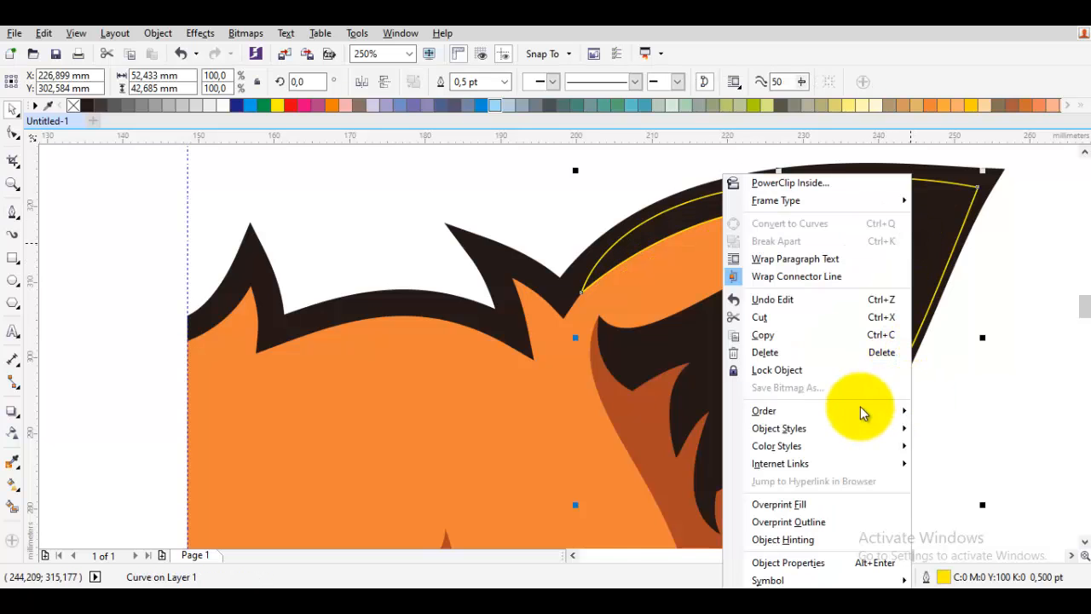
mouse_move(860, 415)
click(646, 527)
click(517, 438)
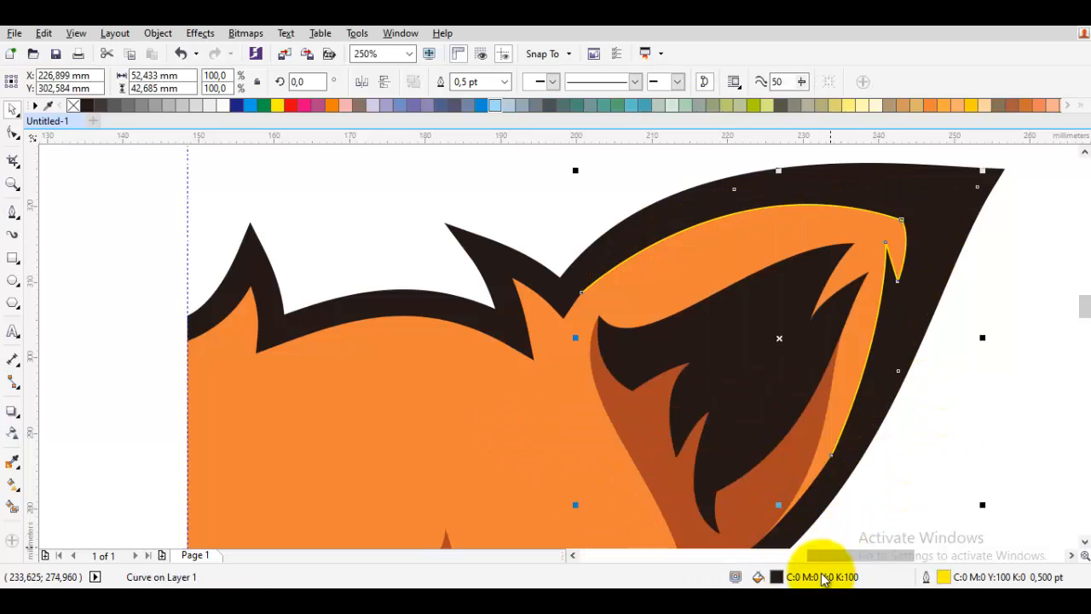
Fill the ear highlight with light orange C:0 M:29 Y:62 K:0, using the sampled face orange as a base, and remove its outline
key(i)
click(861, 224)
click(911, 209)
key(space)
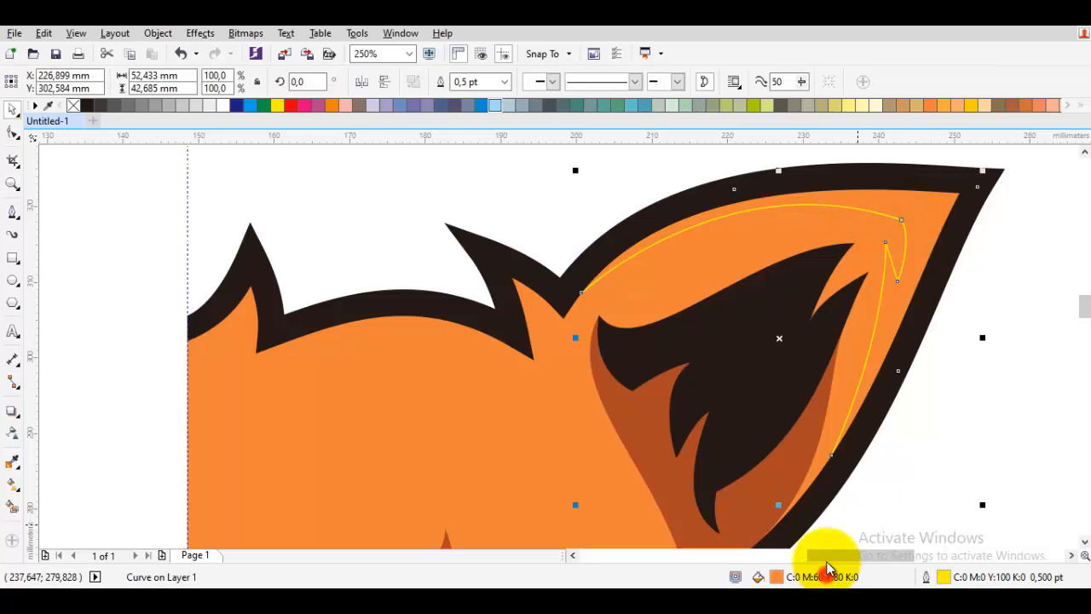
key(shift+F11)
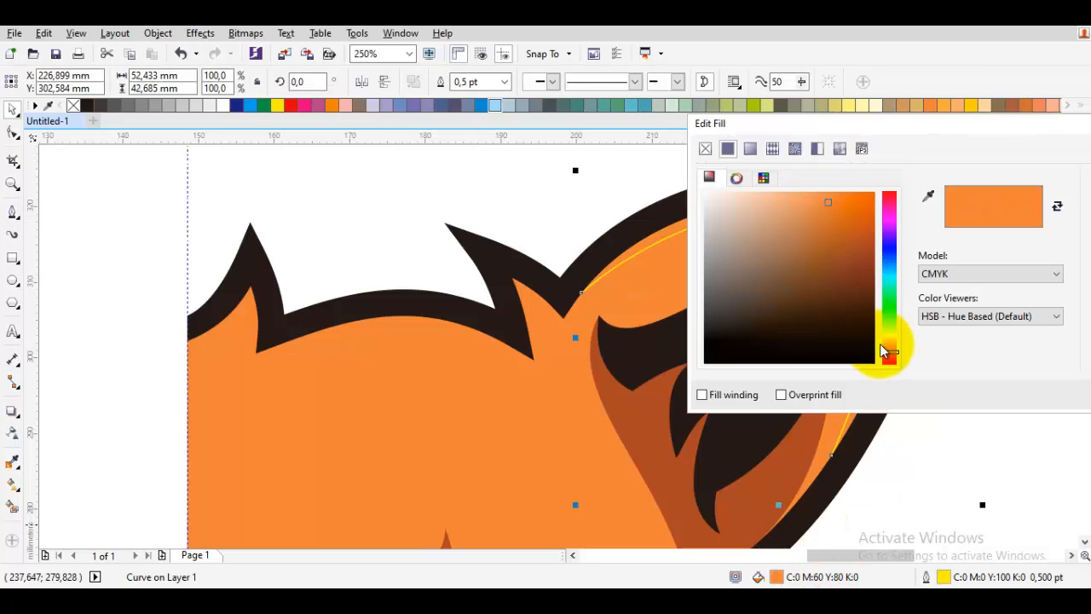
click(790, 195)
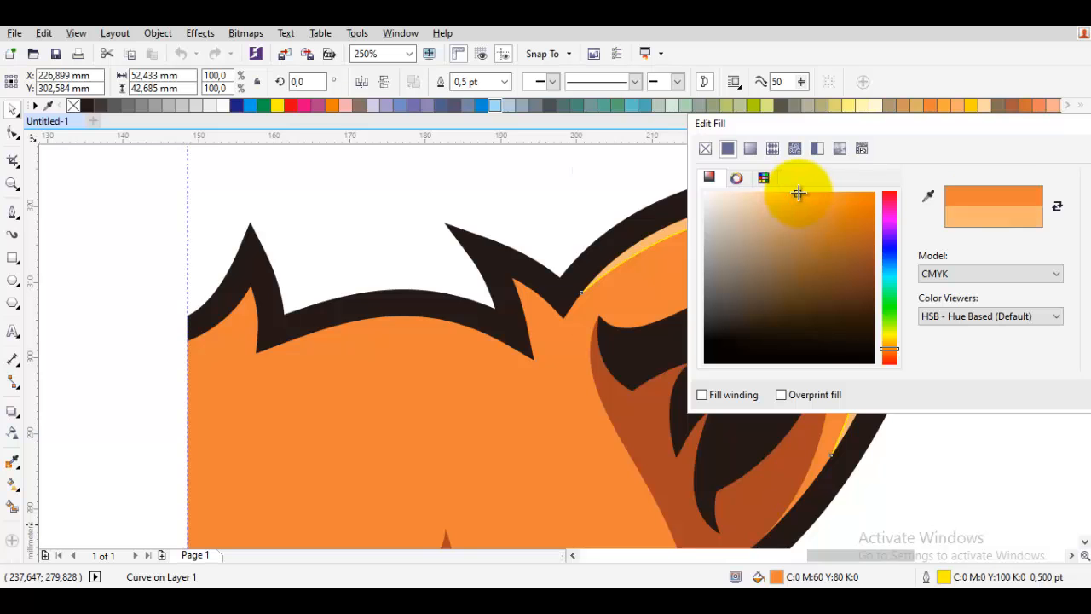
key(Return)
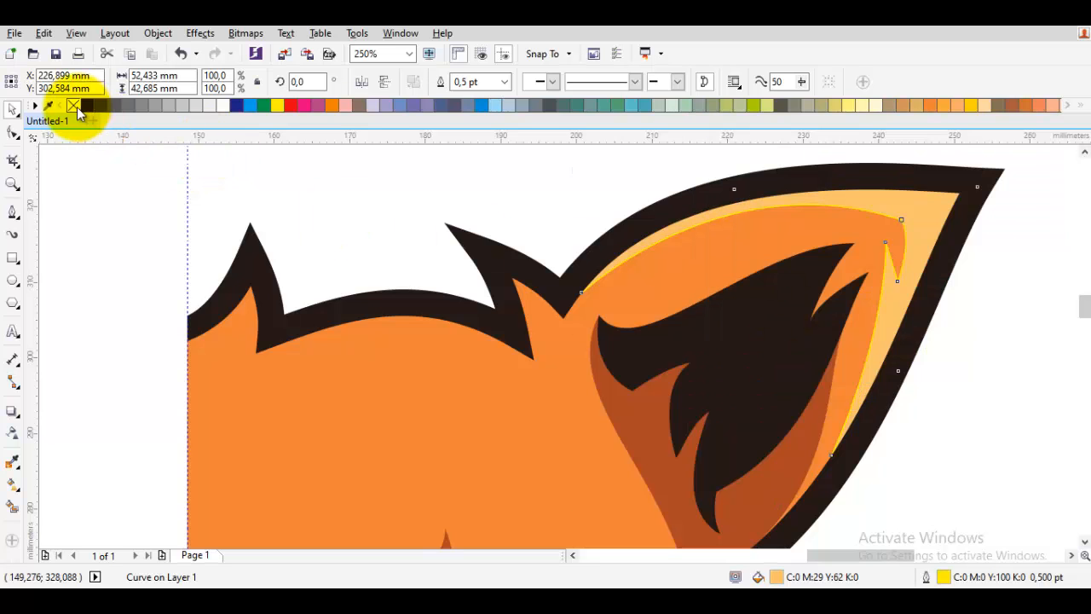
right_click(73, 105)
click(993, 350)
Move the highlight's pointed notch node lower and its corner node closer to the ear tip, adjusting the curve between them
scroll(993, 349, down, 3)
scroll(938, 332, up, 6)
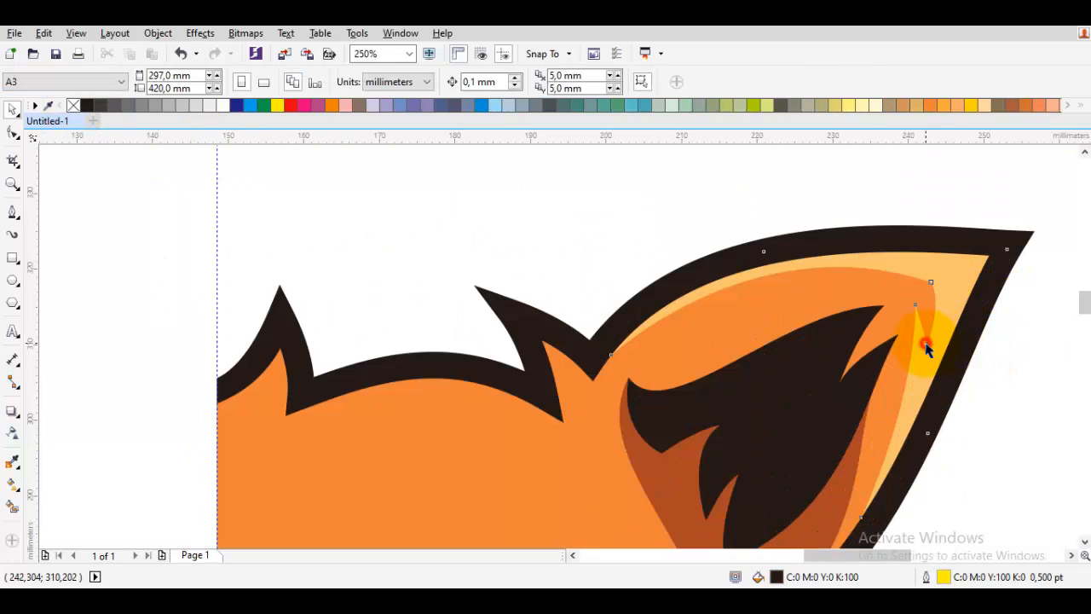
key(F10)
click(883, 244)
drag(927, 346, 914, 394)
drag(939, 223, 981, 203)
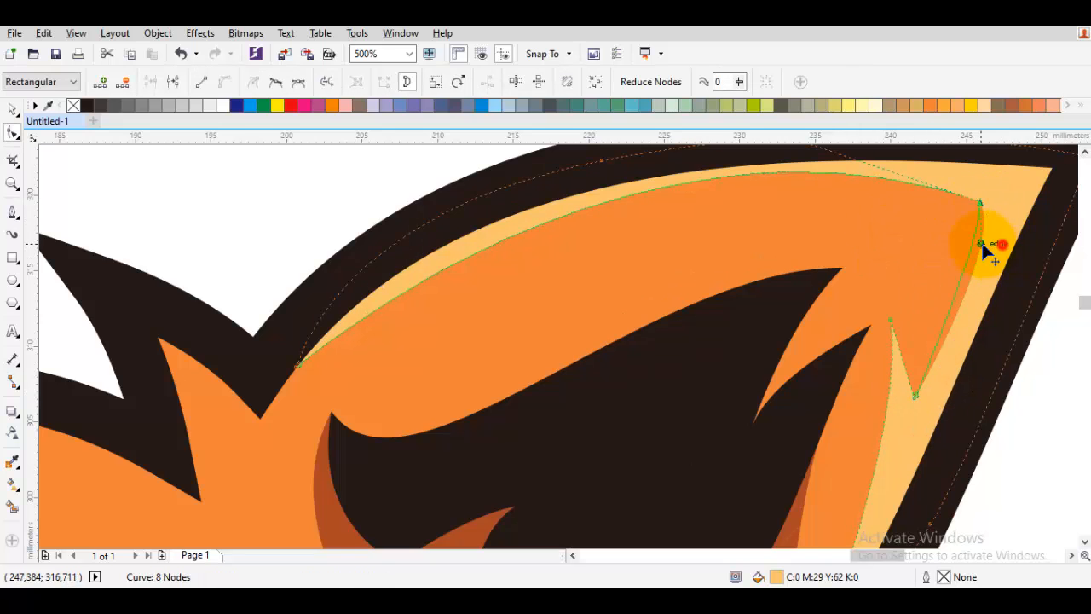
drag(982, 245, 982, 257)
Reshape the long inner curve of the highlight along the ear's upper edge
drag(889, 163, 897, 240)
drag(633, 159, 488, 247)
scroll(574, 276, down, 1)
key(space)
click(930, 387)
scroll(891, 348, down, 1)
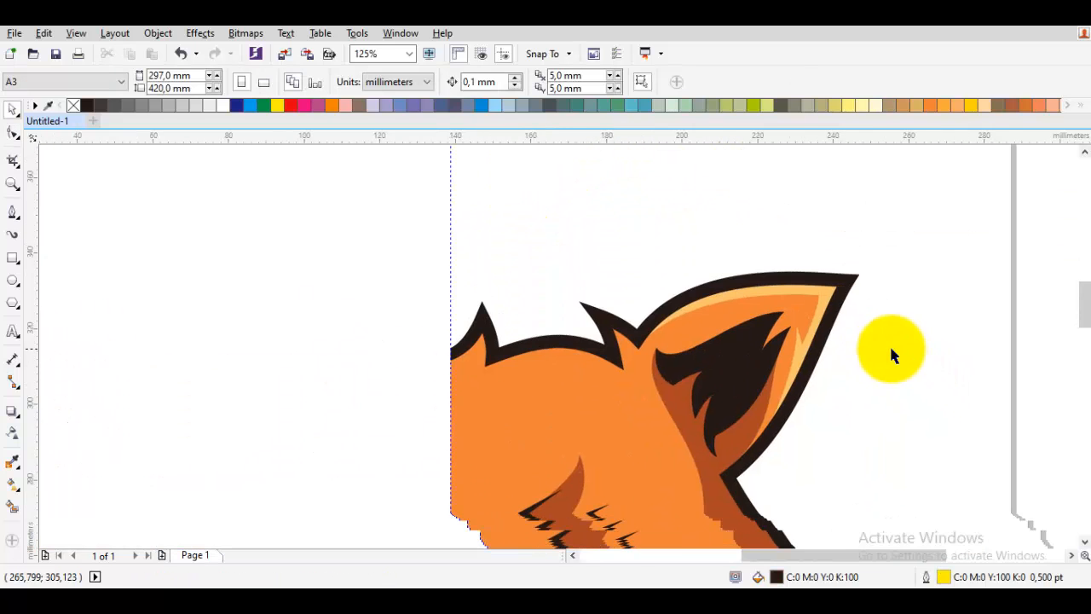
scroll(891, 349, down, 3)
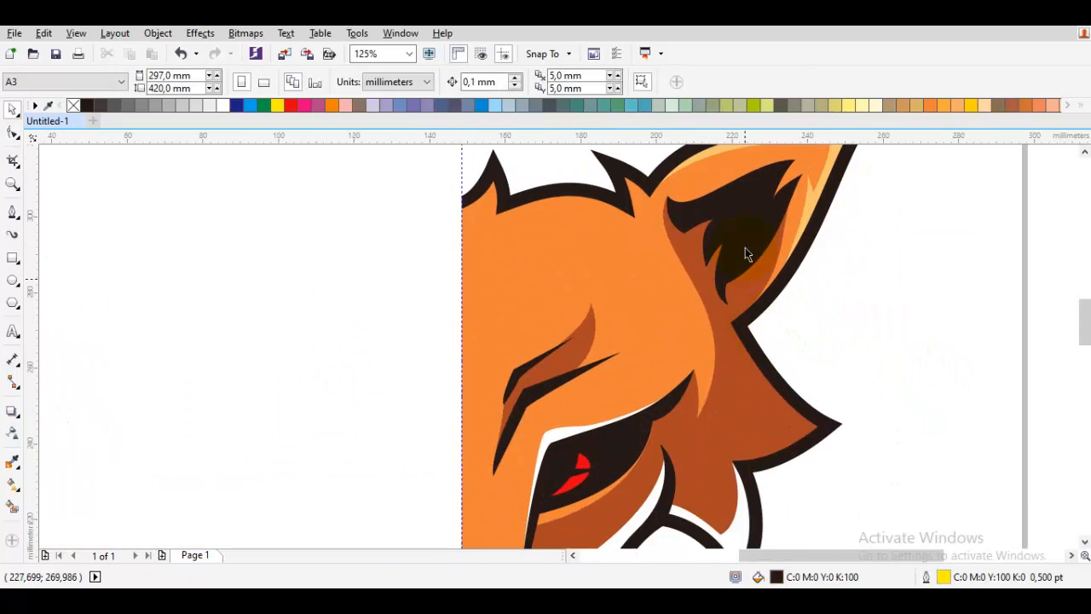
Draw a closed, curved highlight shape with the Pen tool following the upper edge of the black inner-ear shape and overlapping it
scroll(743, 220, up, 2)
key(space)
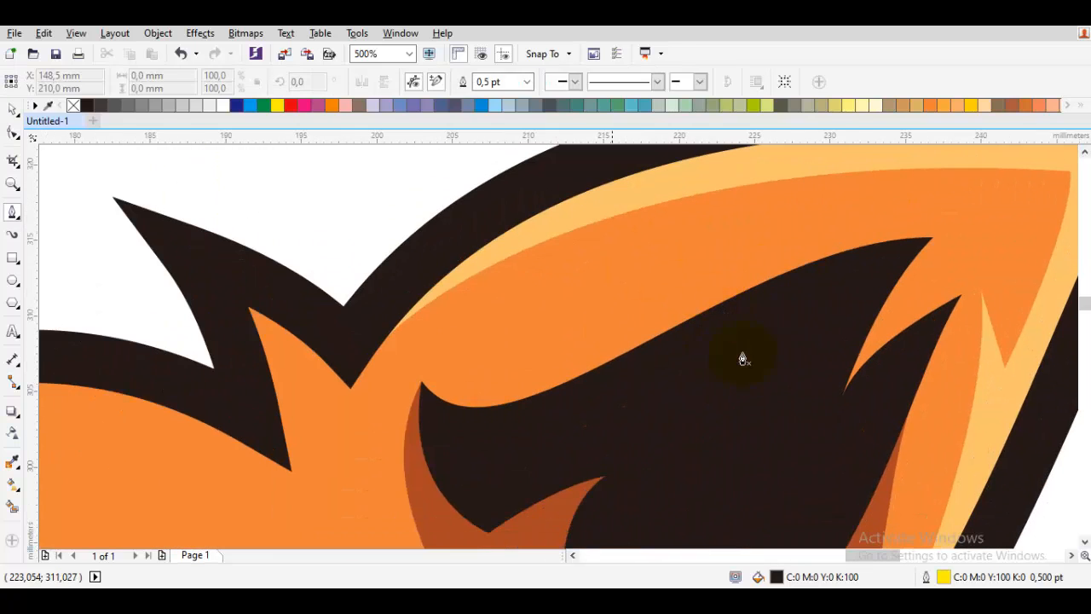
key(space)
key(space)
click(458, 396)
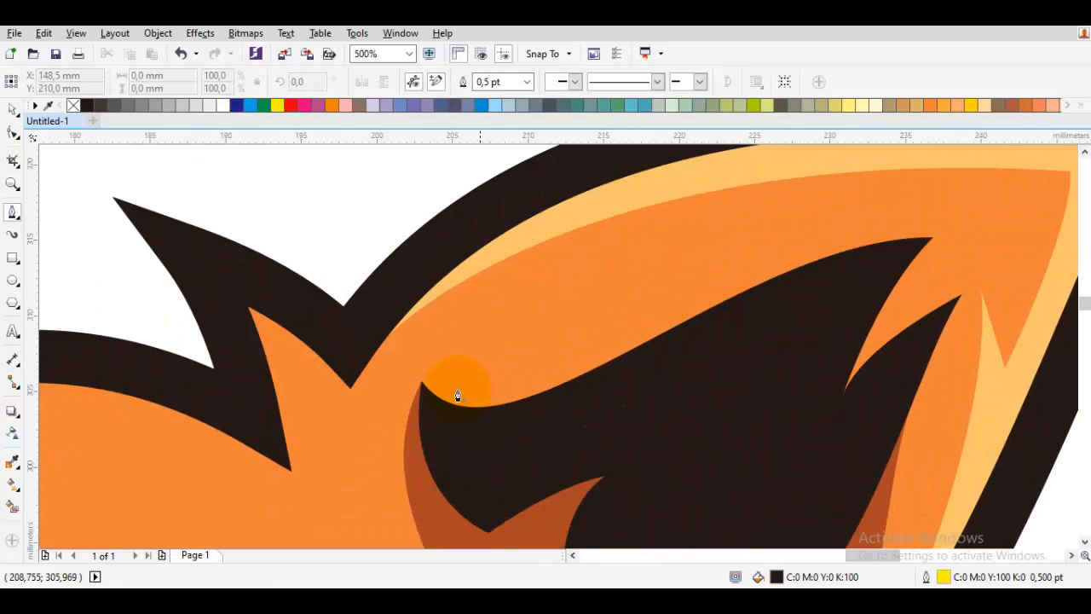
click(617, 339)
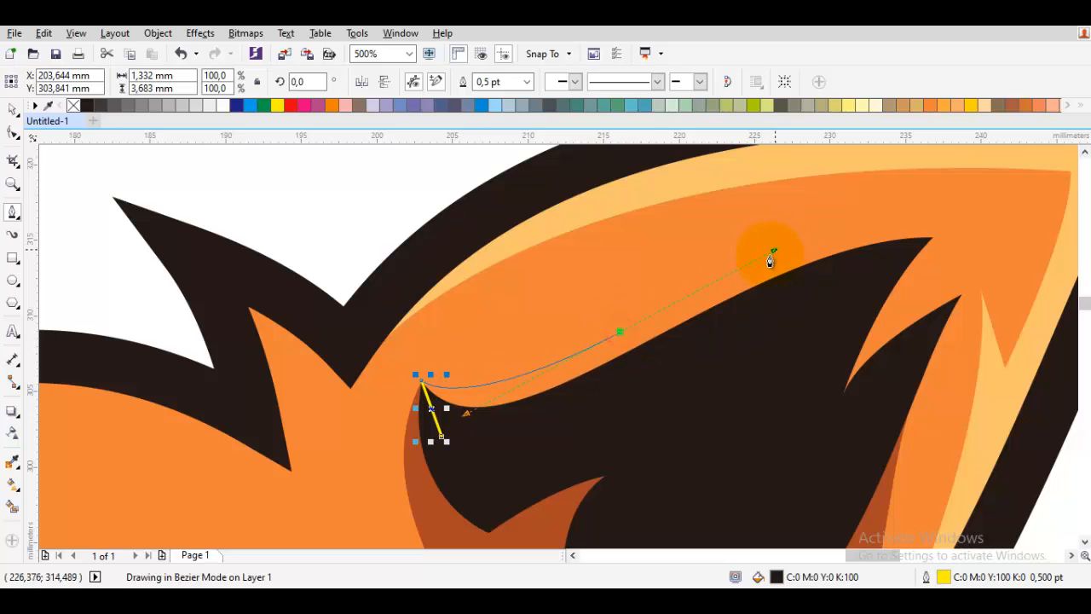
drag(820, 243, 832, 224)
click(885, 245)
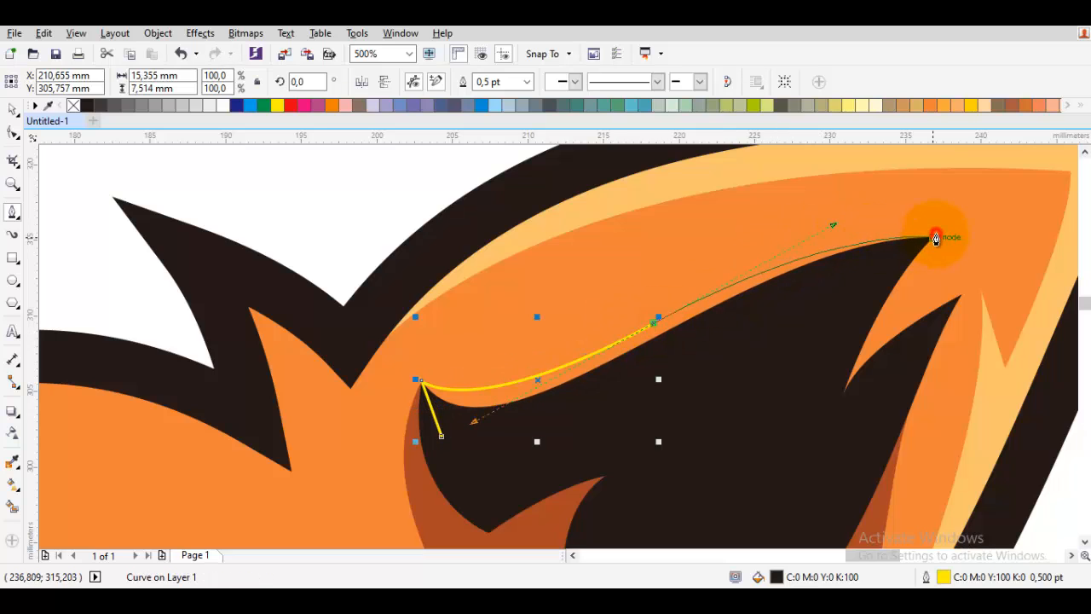
drag(731, 366, 694, 419)
click(440, 437)
Weld the new inner-ear shape with the existing light orange ear highlight so it takes the same fill
key(space)
shift+click(619, 202)
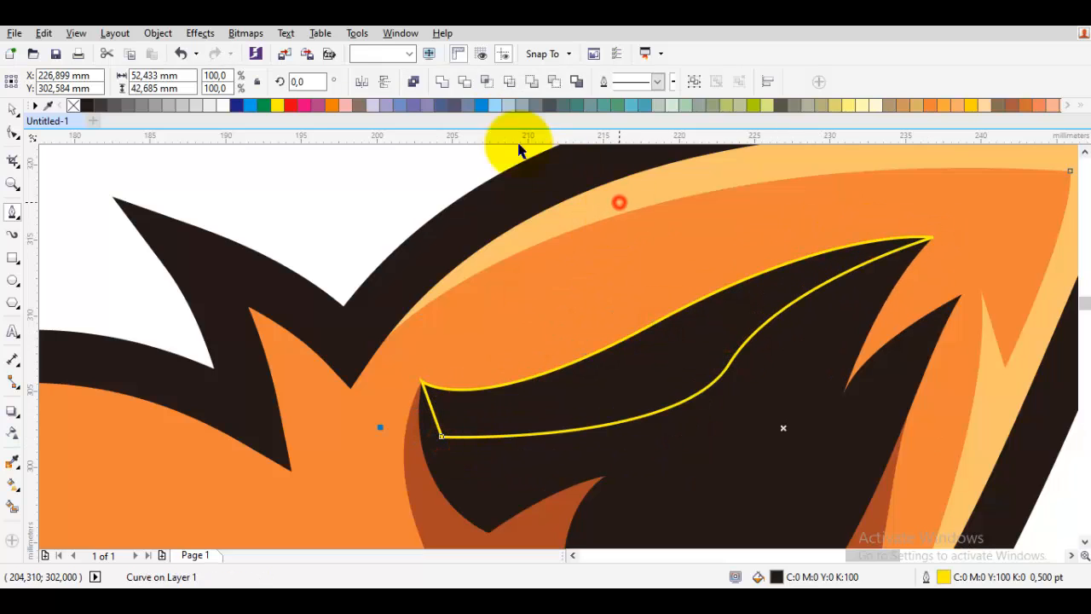
click(442, 81)
click(619, 347)
Nudge the middle node of the inner-ear highlight's upper edge slightly upward to smooth its curve
key(F10)
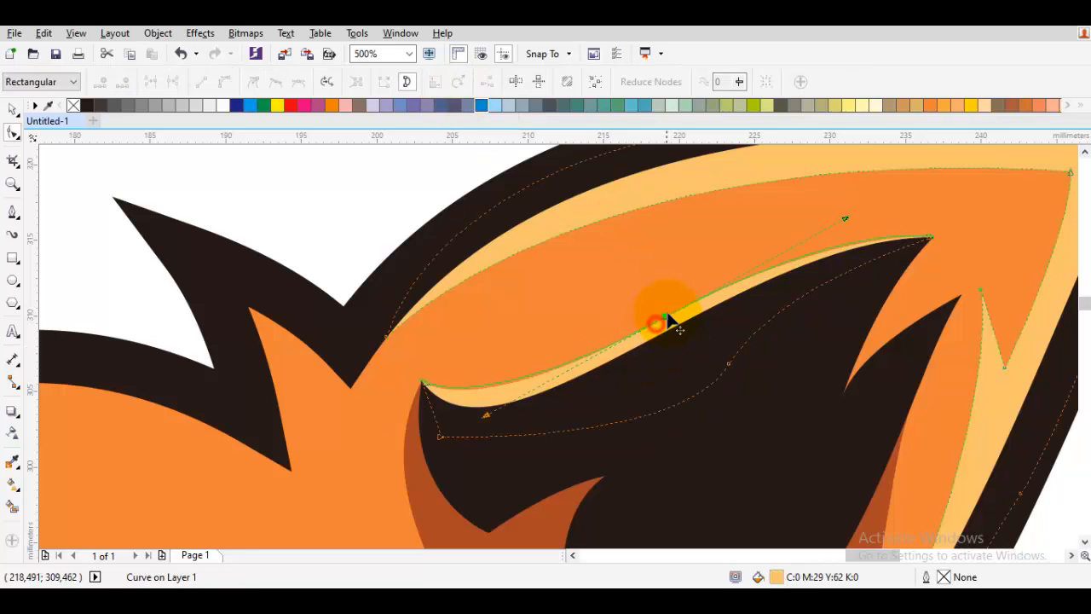
drag(664, 317, 666, 311)
key(space)
scroll(913, 360, down, 4)
click(882, 341)
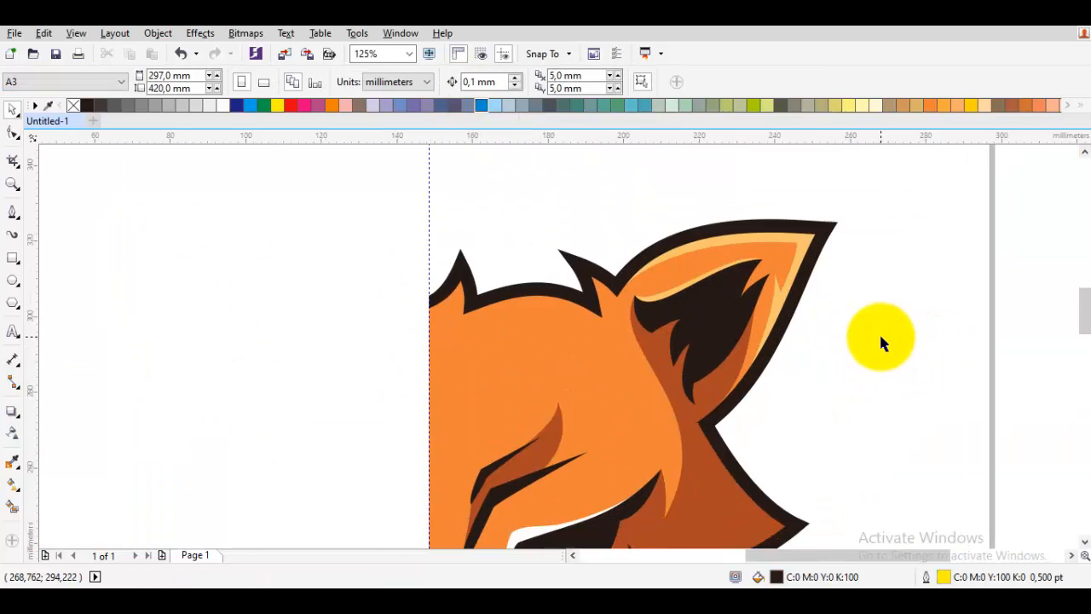
Draw a closed curved highlight shape about 10 x 14 mm under the hair tuft beside the centre guideline, overlapping the black outline
scroll(809, 369, down, 1)
scroll(810, 356, up, 3)
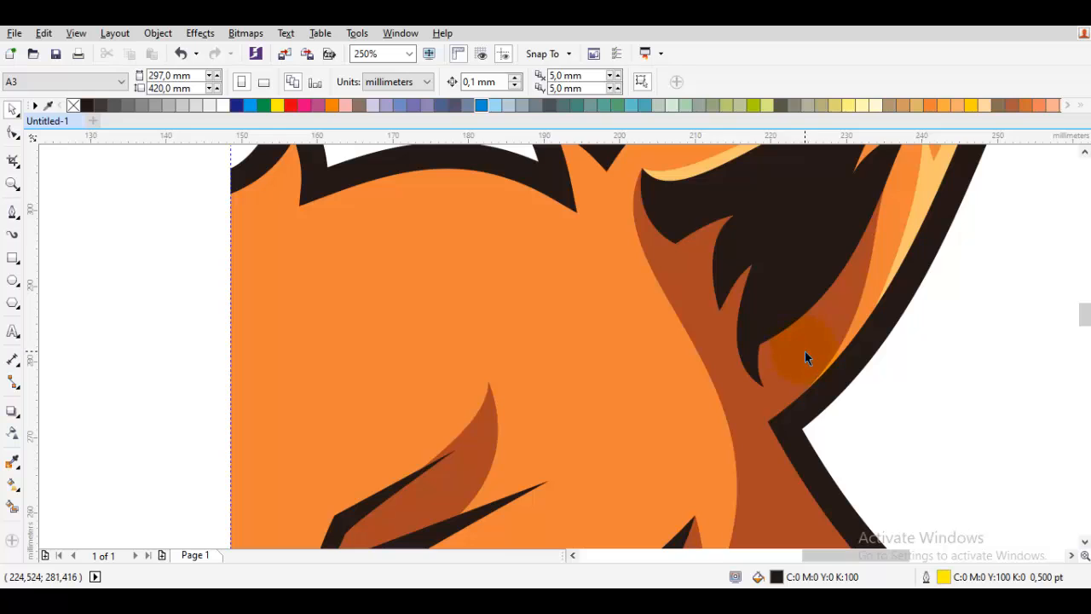
scroll(774, 322, down, 2)
scroll(709, 272, down, 1)
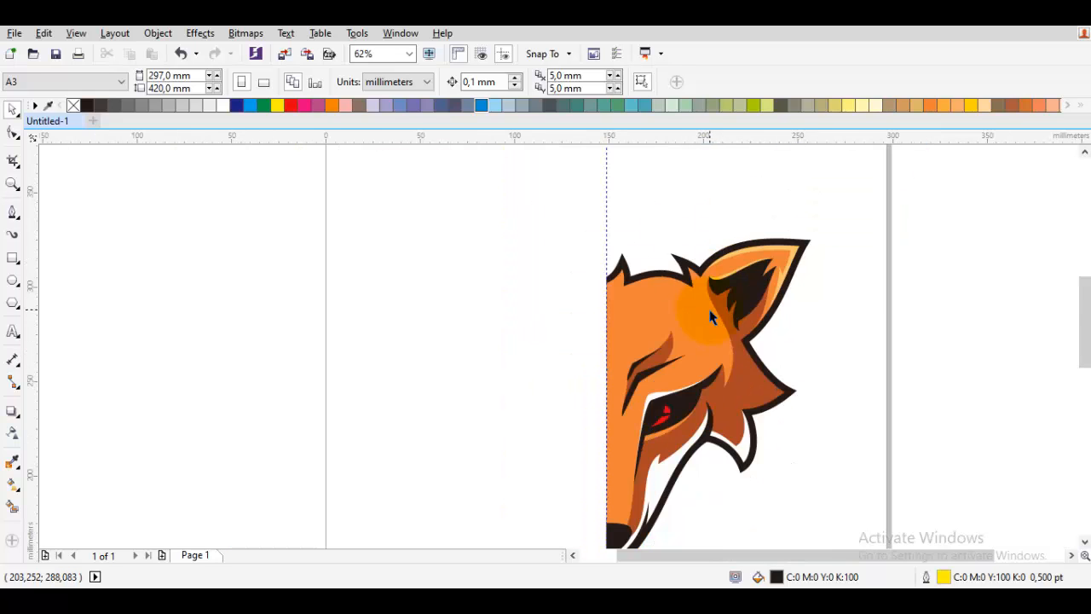
scroll(675, 306, up, 1)
scroll(706, 256, up, 2)
key(F10)
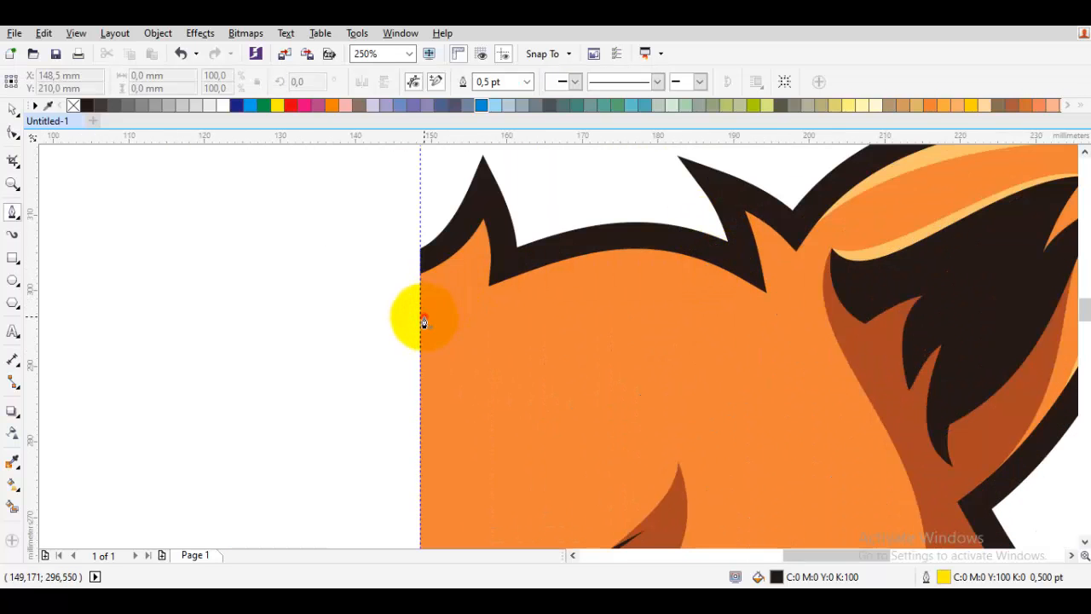
drag(423, 321, 457, 314)
click(497, 227)
key(Return)
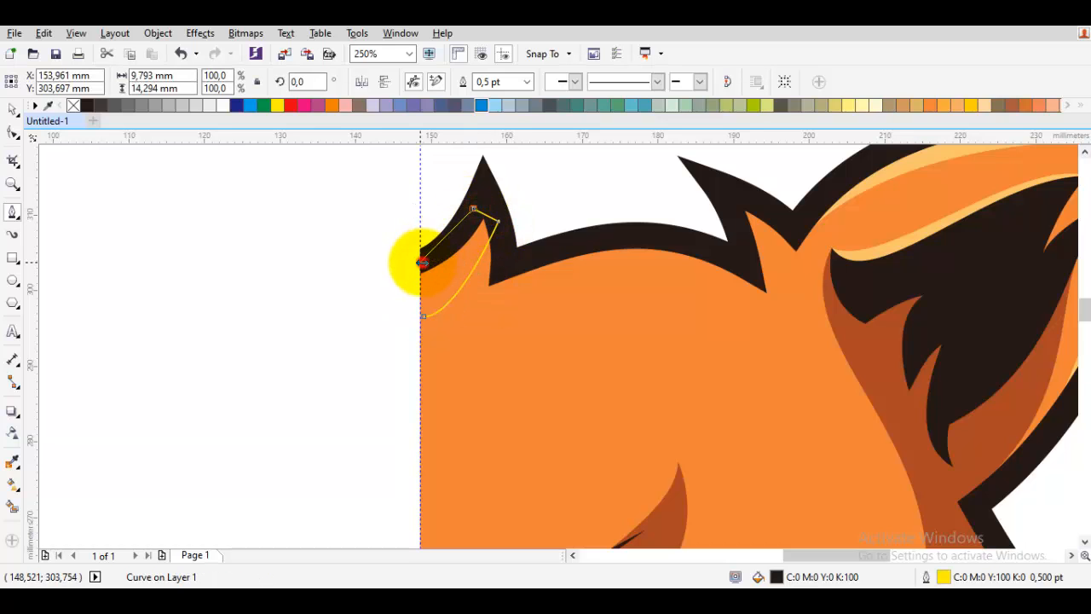
scroll(429, 259, up, 2)
click(423, 240)
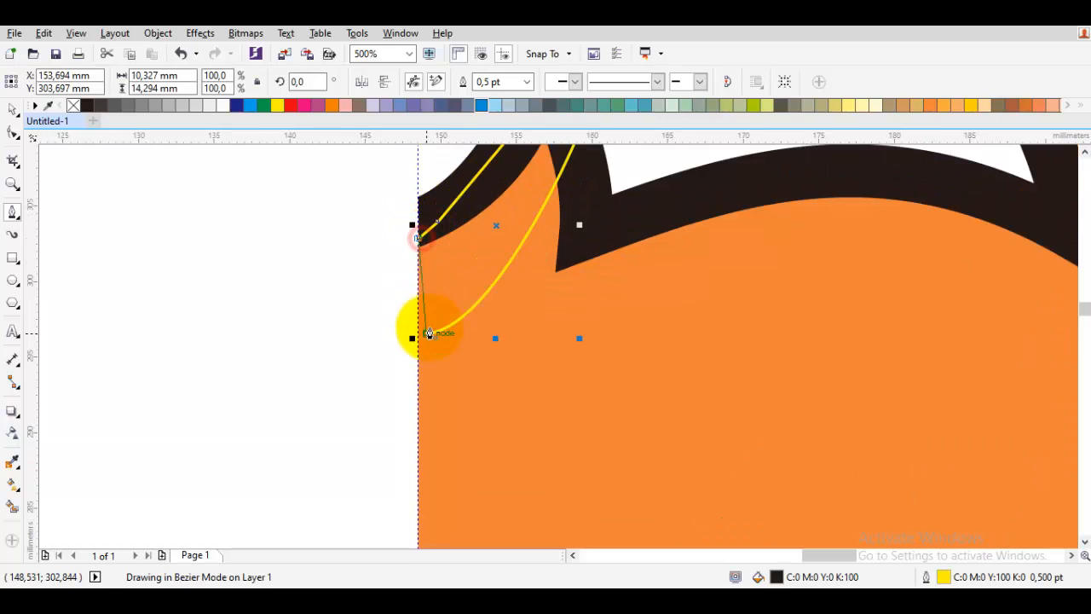
click(424, 339)
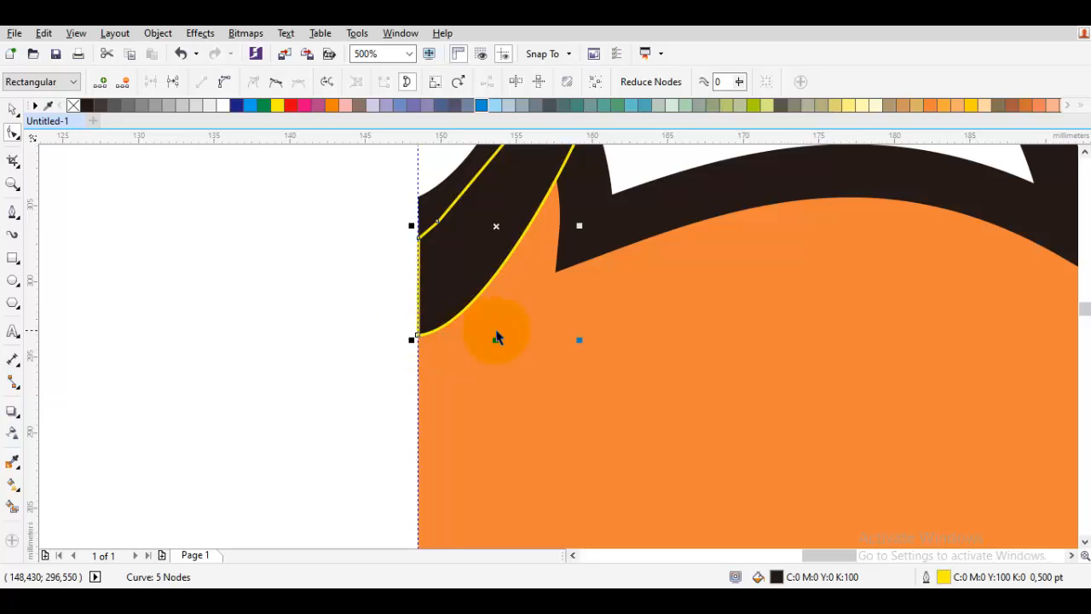
Draw a second closed highlight about 39 x 12 mm beneath the forehead outline, from the centre tuft to the next hair spike
scroll(500, 333, down, 2)
click(775, 278)
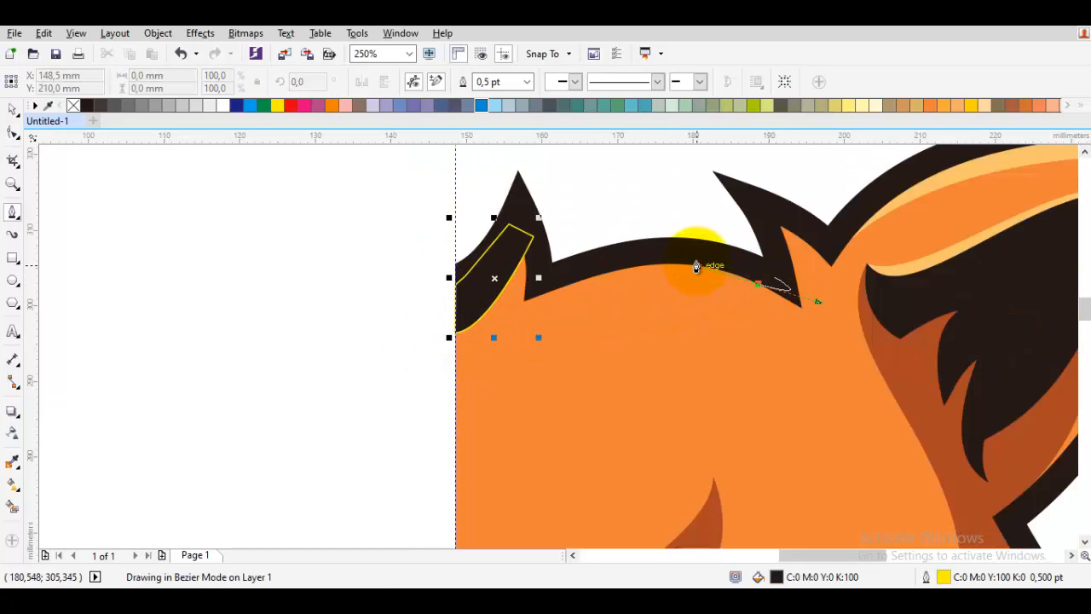
drag(696, 267, 696, 267)
click(500, 324)
drag(501, 256, 488, 234)
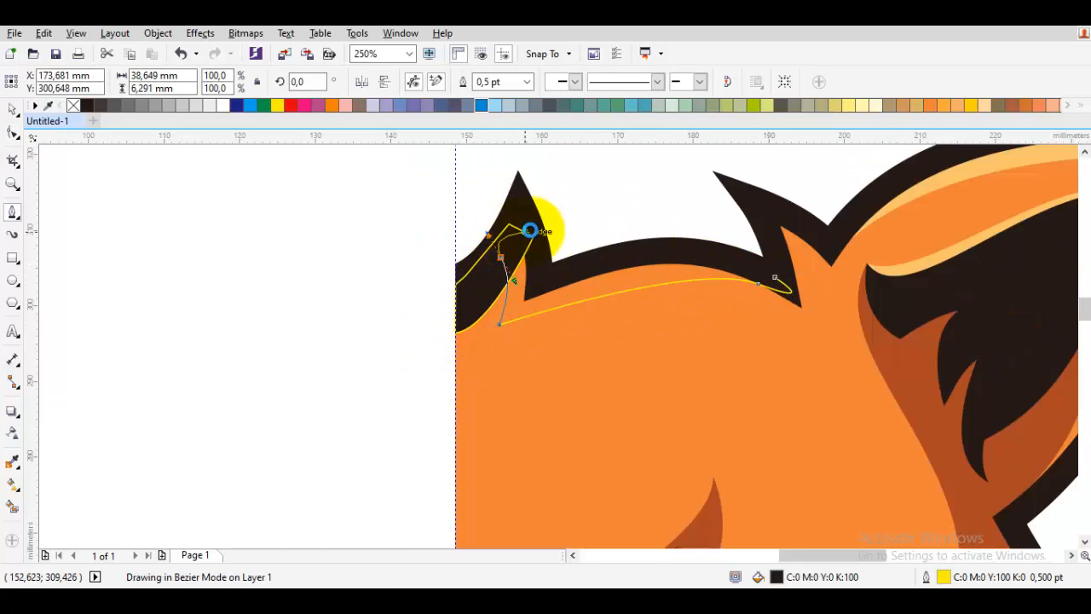
click(529, 230)
drag(750, 252, 717, 240)
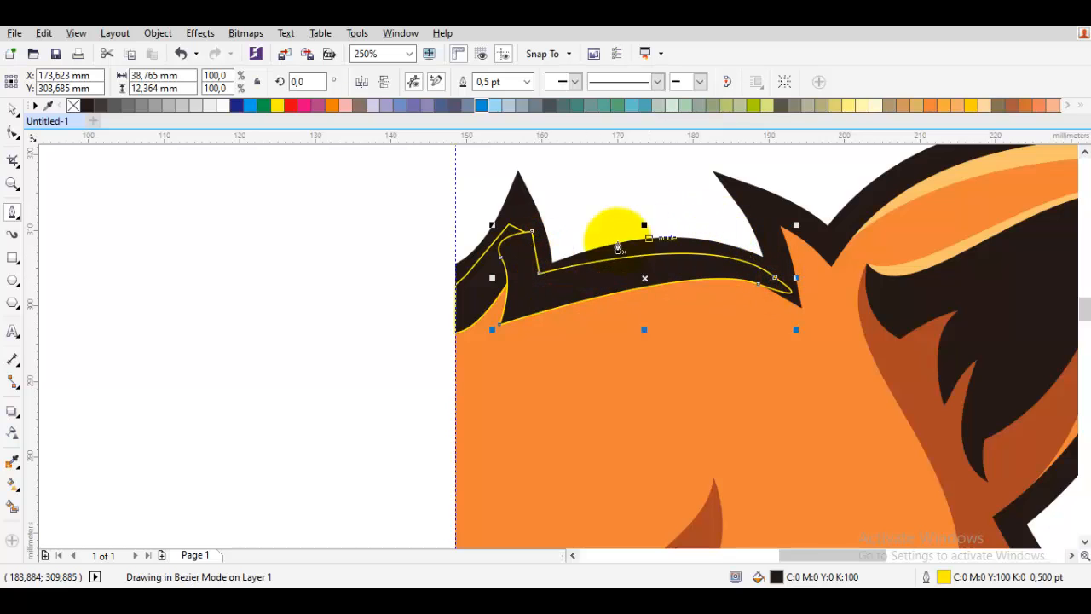
Weld the tuft and forehead highlight shapes with the light orange ear highlight
key(space)
shift+click(489, 297)
shift+click(930, 190)
click(441, 81)
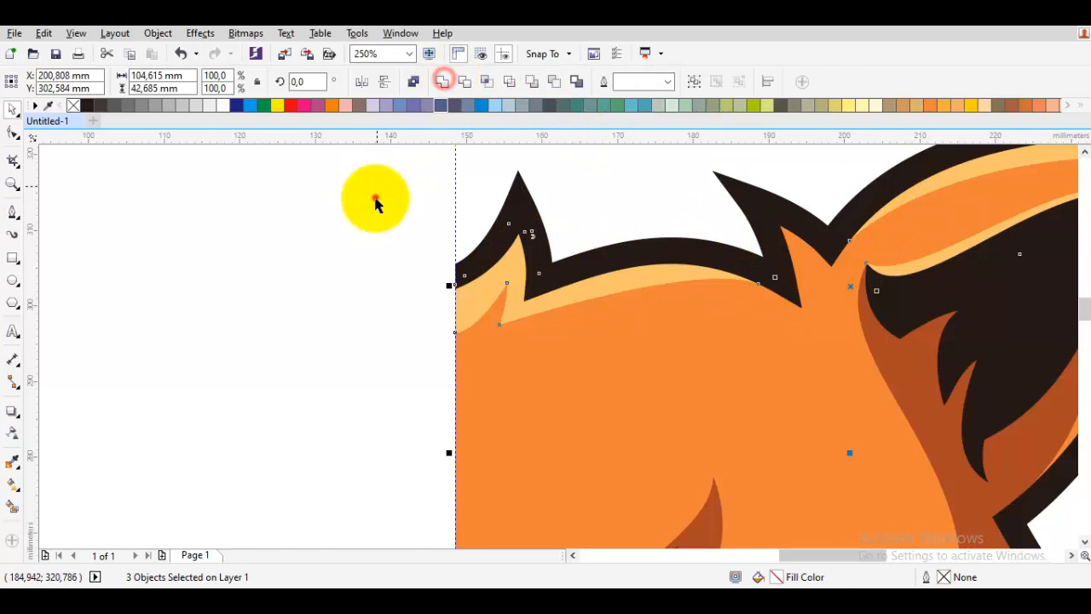
click(376, 200)
Adjust the tuft highlight's curve at the centre guideline and pull its notch node further up toward the tuft tip
scroll(503, 282, up, 1)
double_click(503, 281)
drag(409, 385, 464, 388)
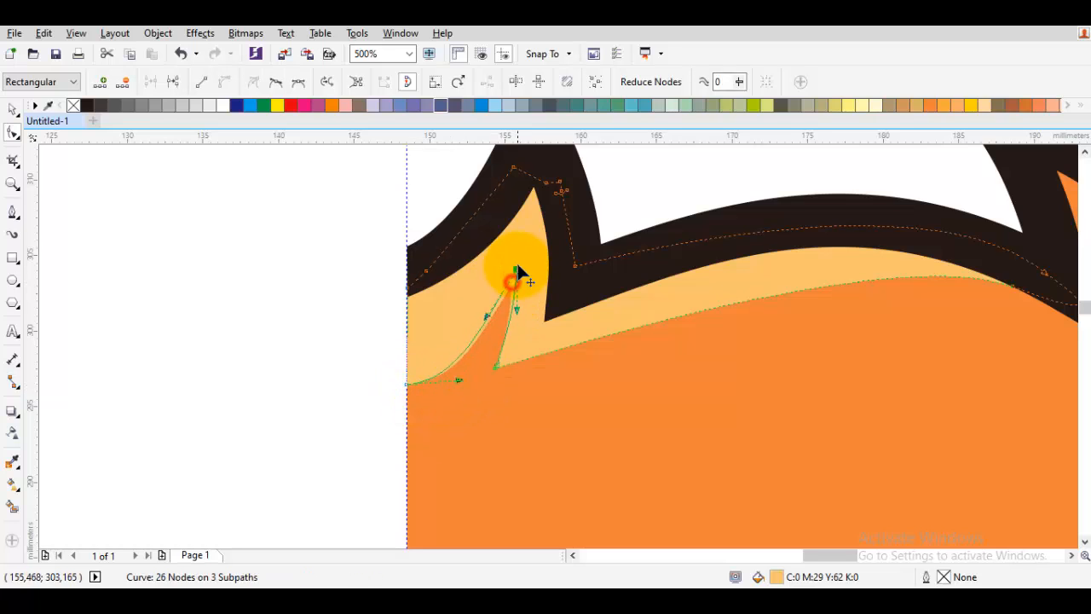
drag(517, 264, 516, 265)
Delete the surplus nodes on the black outline at the side of the centre tuft and along the forehead arc
click(576, 283)
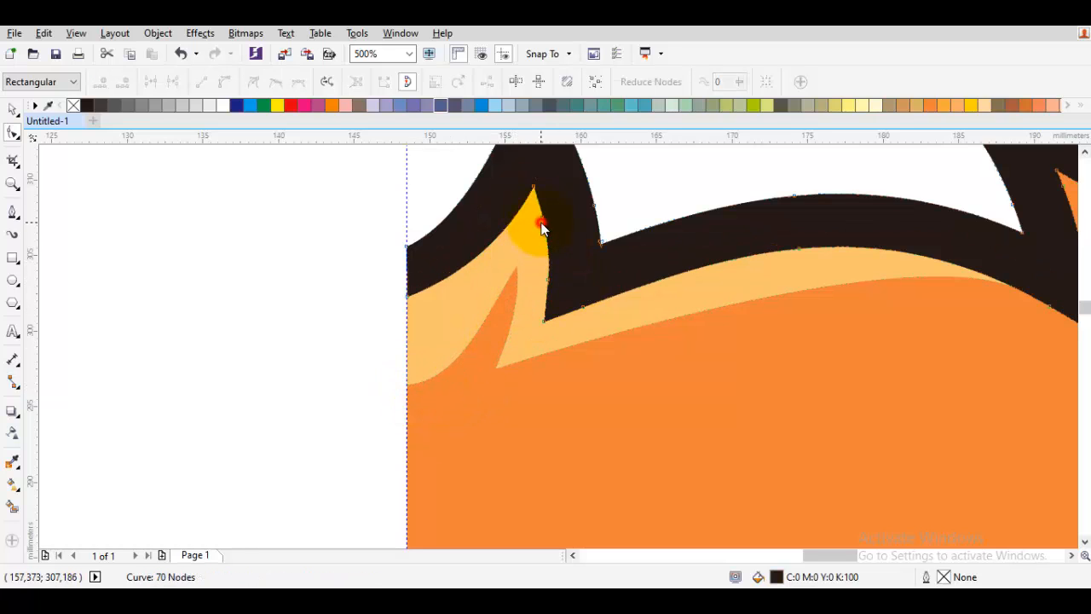
click(540, 224)
click(575, 218)
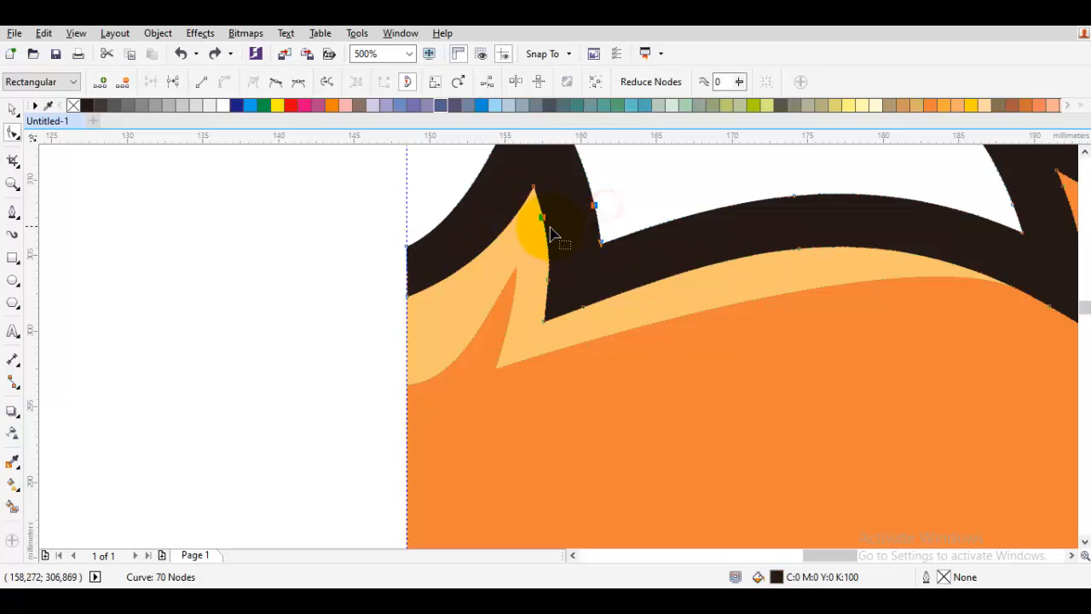
drag(535, 235, 534, 235)
key(Delete)
scroll(574, 264, down, 1)
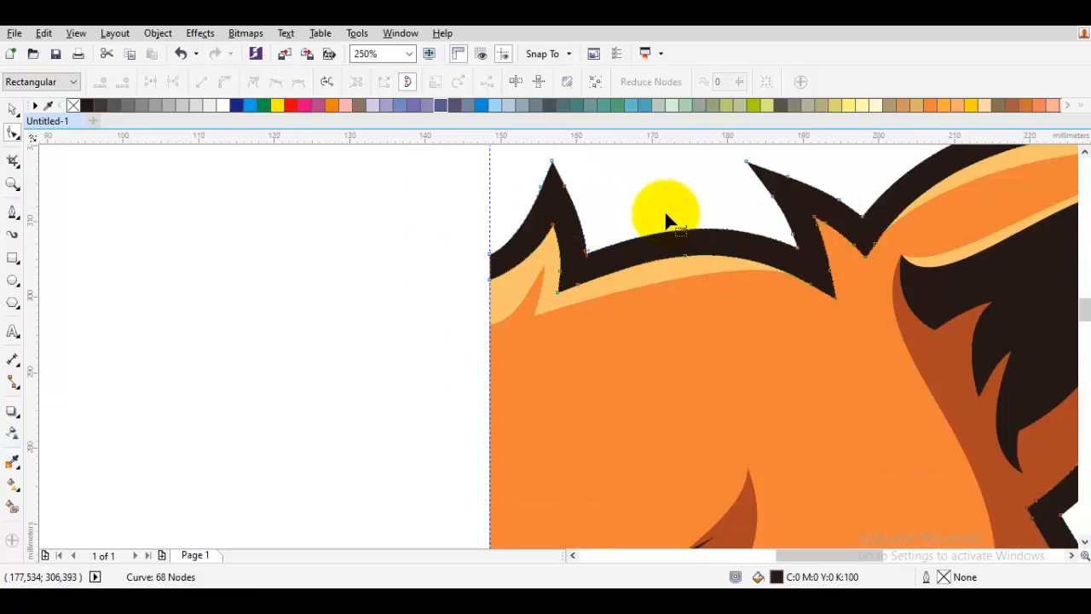
drag(654, 207, 772, 287)
key(Delete)
Refine the nodes and lower edge of the forehead highlight between the centre tuft and the next hair spike
scroll(796, 231, up, 1)
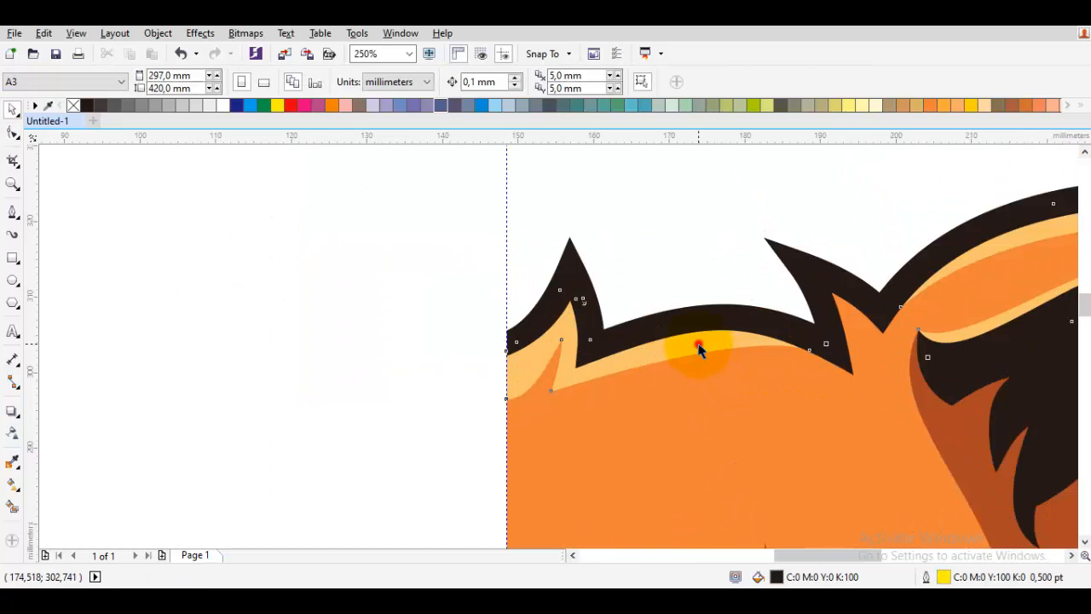
click(808, 351)
right_click(738, 237)
click(779, 312)
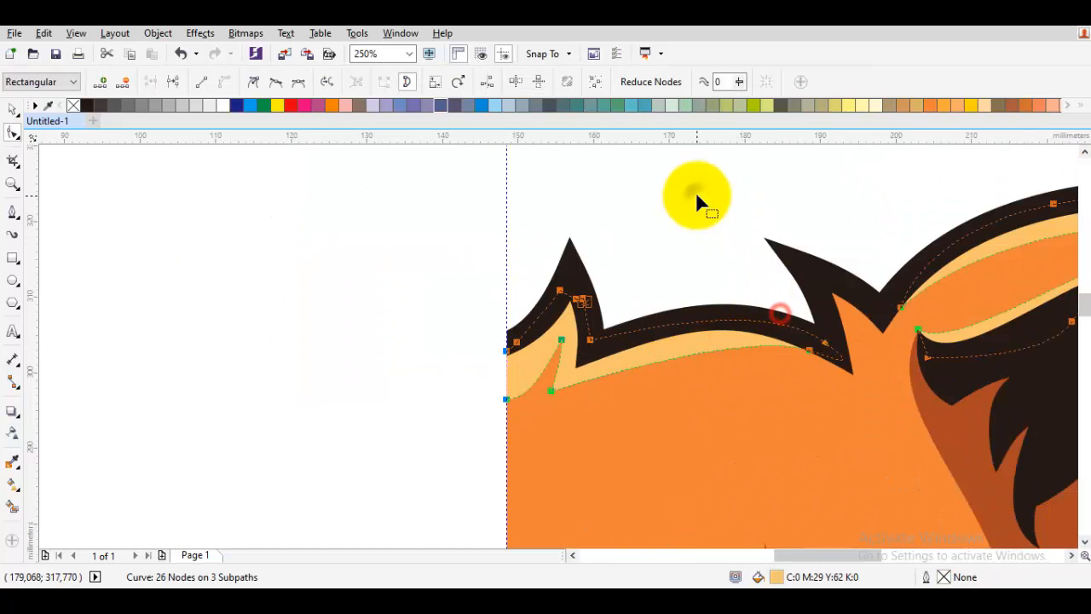
right_click(696, 195)
click(736, 288)
key(space)
double_click(806, 338)
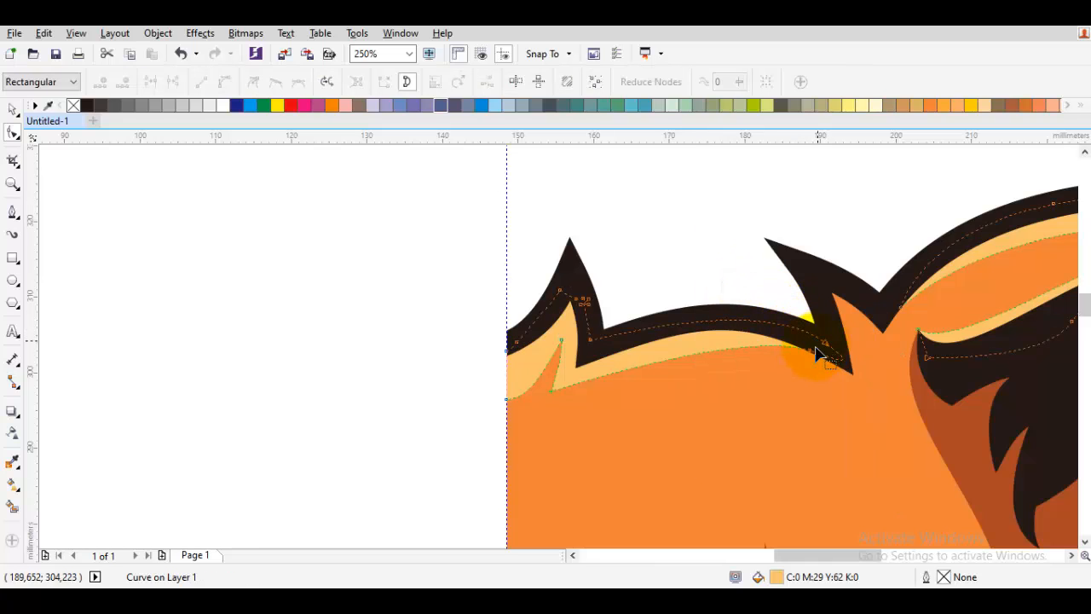
drag(738, 321, 563, 389)
key(space)
click(688, 271)
Draw a tapering highlight about 30 x 46 mm under the lower black brow stroke, running down to a point on the muzzle
scroll(689, 271, down, 2)
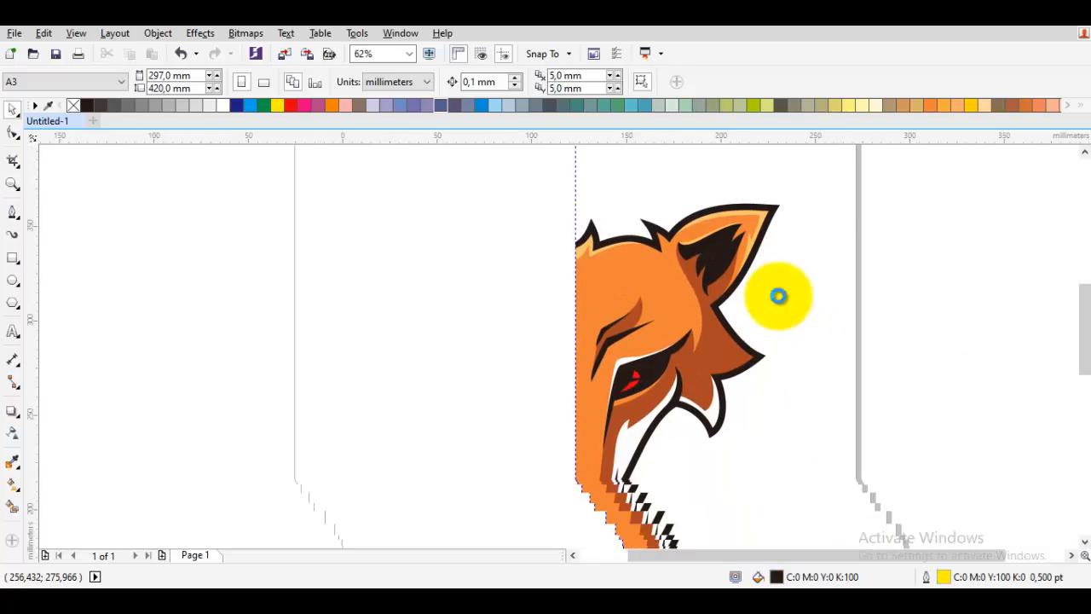
scroll(640, 432, up, 1)
drag(640, 426, 659, 460)
key(space)
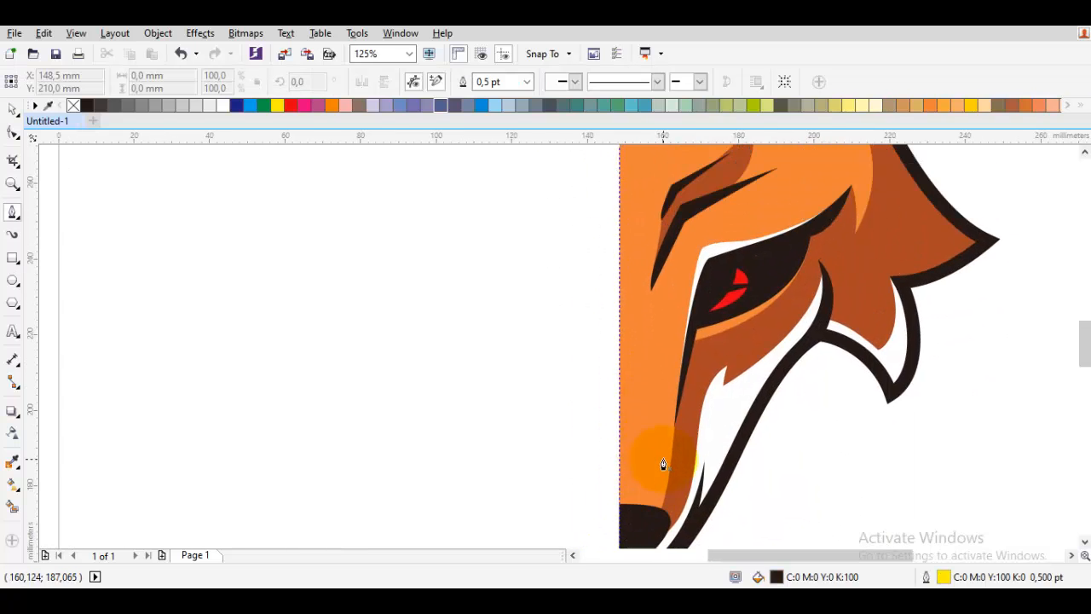
drag(646, 403, 657, 353)
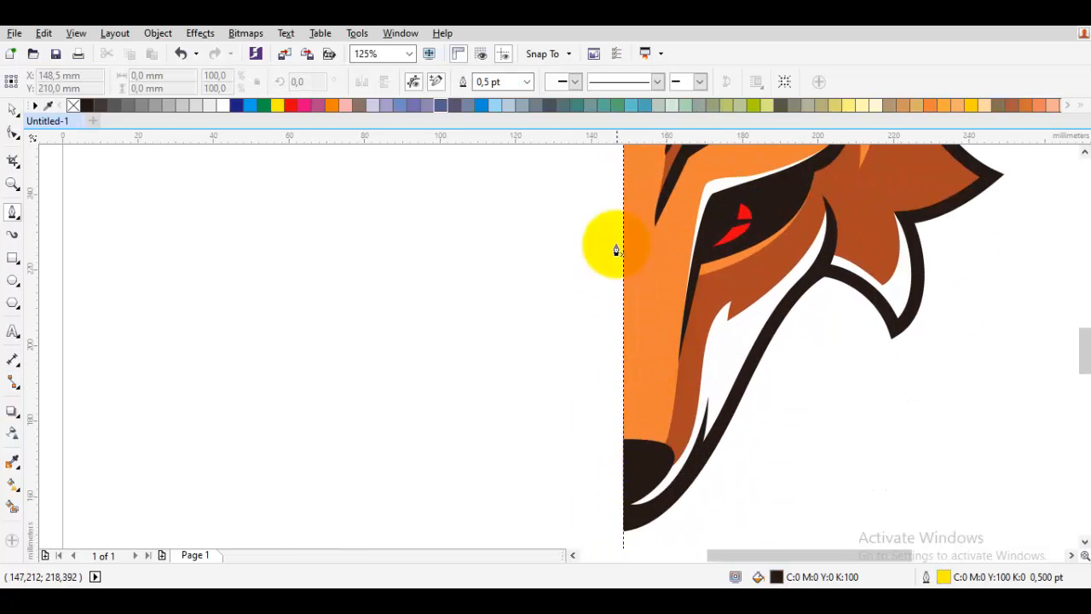
drag(630, 215, 633, 301)
scroll(705, 248, up, 1)
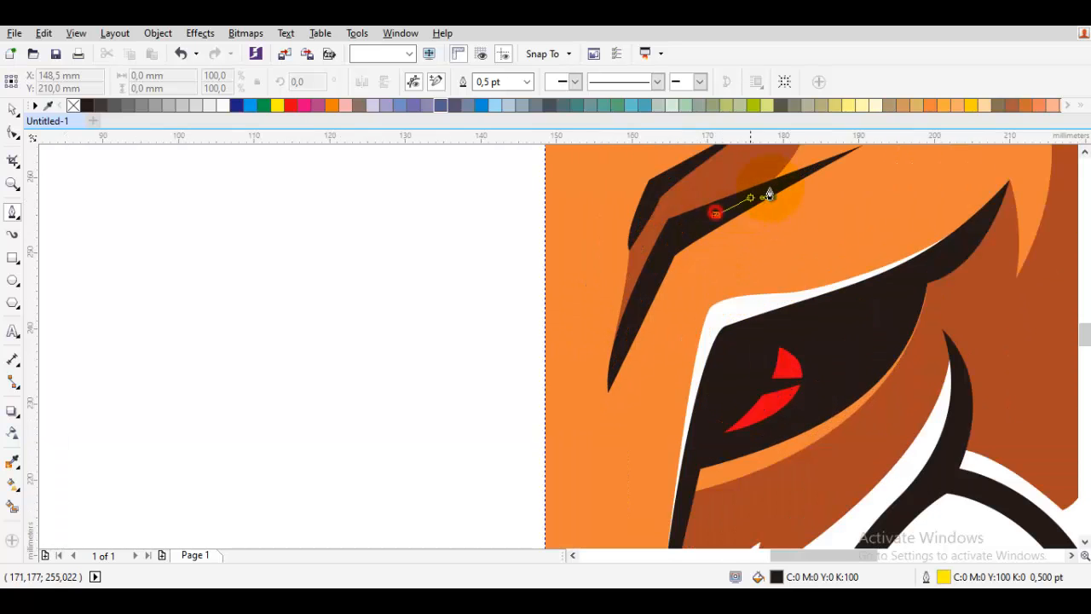
drag(616, 395, 650, 284)
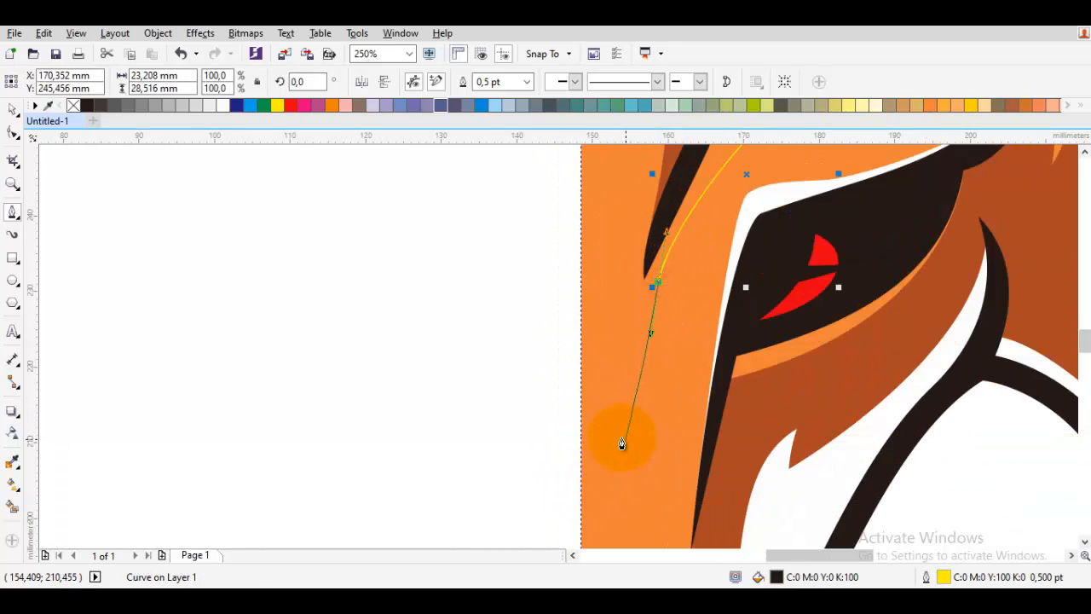
click(608, 418)
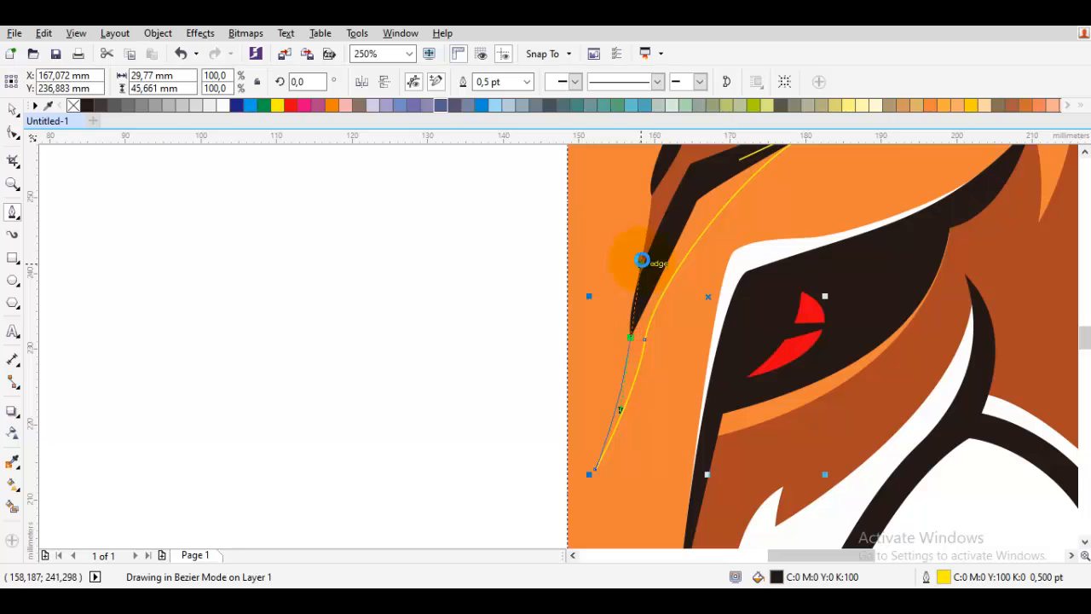
click(738, 162)
scroll(765, 251, down, 1)
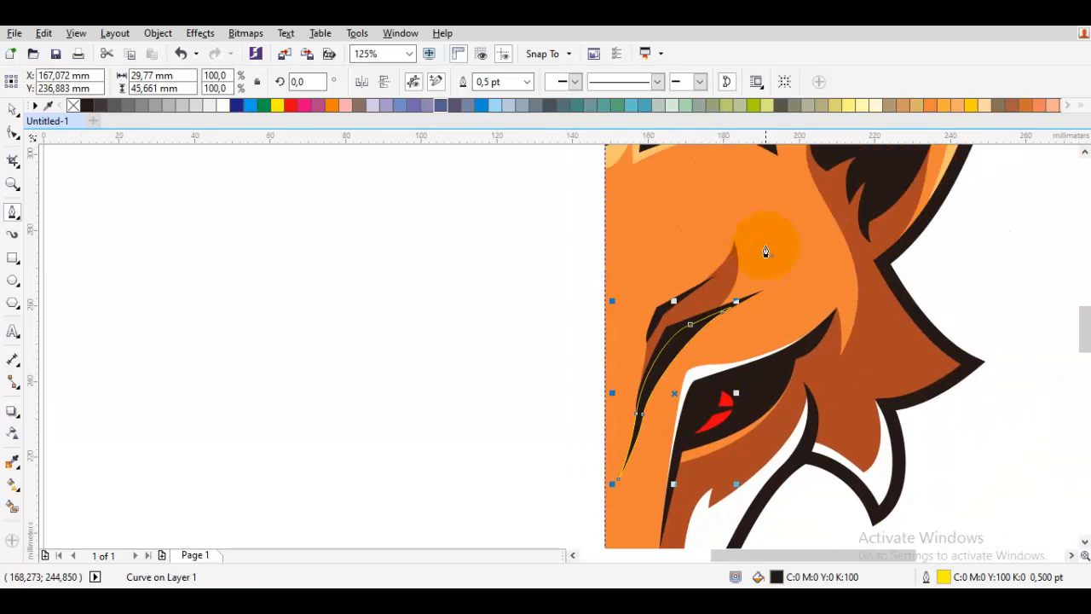
Weld the brow highlight with the light orange highlight shape and deselect it
key(space)
shift+click(641, 159)
click(443, 83)
scroll(627, 291, down, 1)
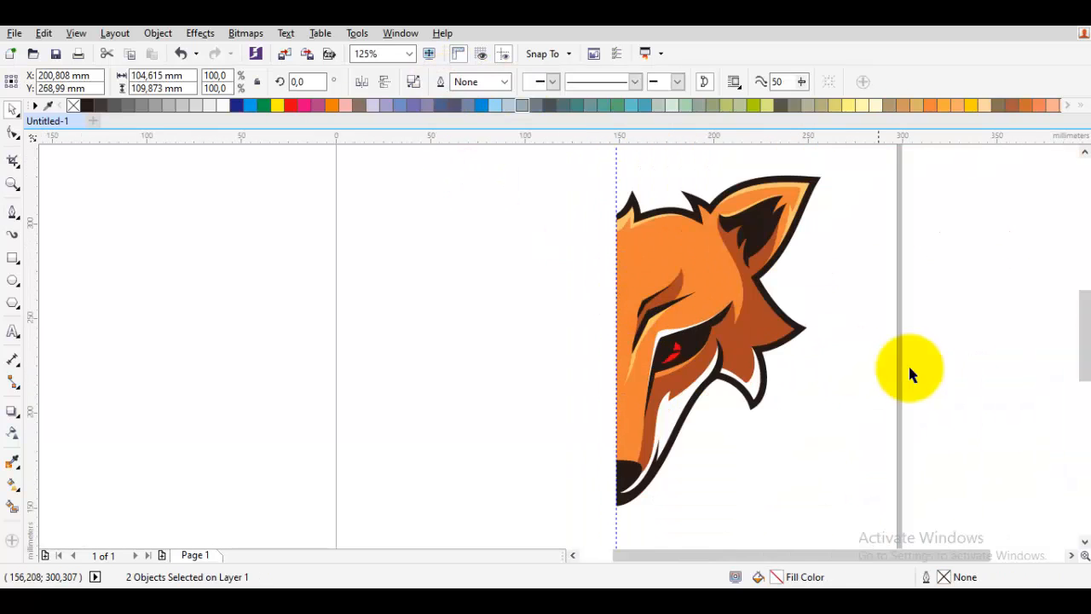
click(911, 368)
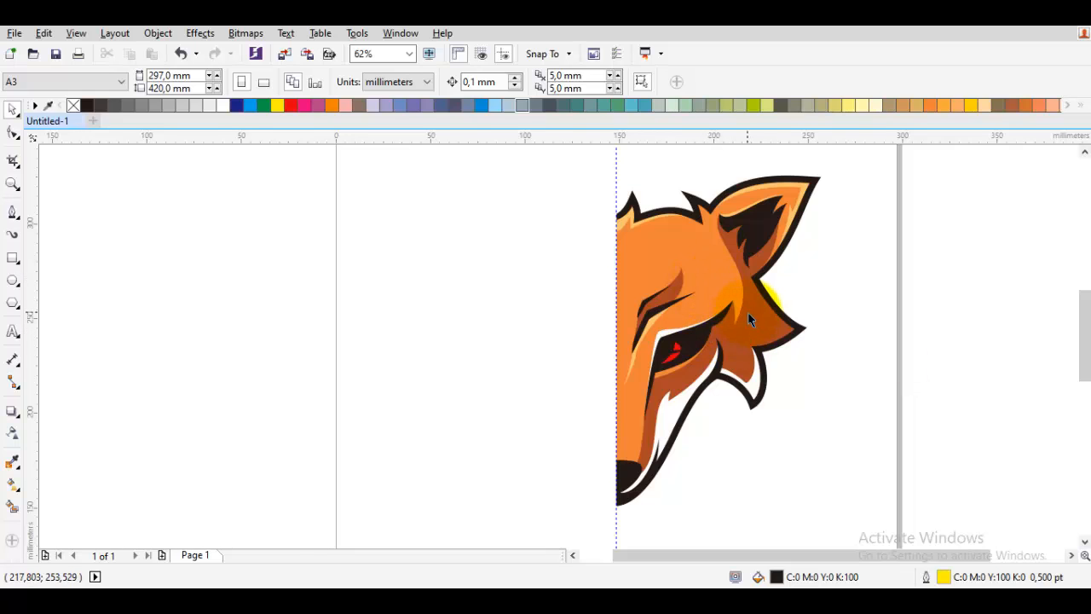
Select all the objects of the half face and place a horizontally mirrored copy on the other side of the centre guideline
scroll(747, 312, down, 1)
drag(843, 402, 602, 175)
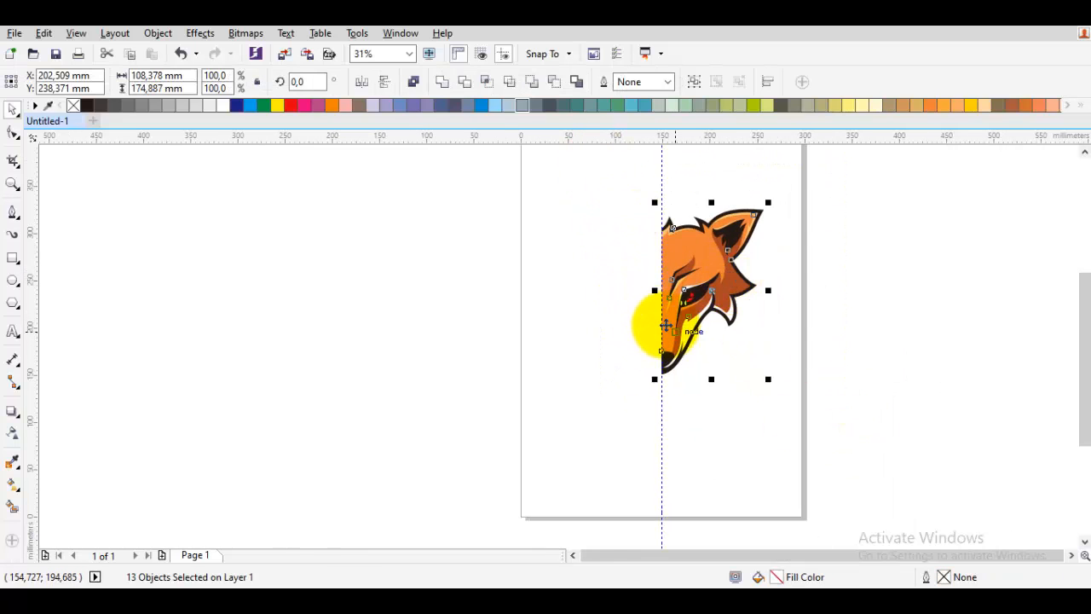
scroll(662, 322, up, 2)
click(640, 268)
scroll(820, 390, down, 1)
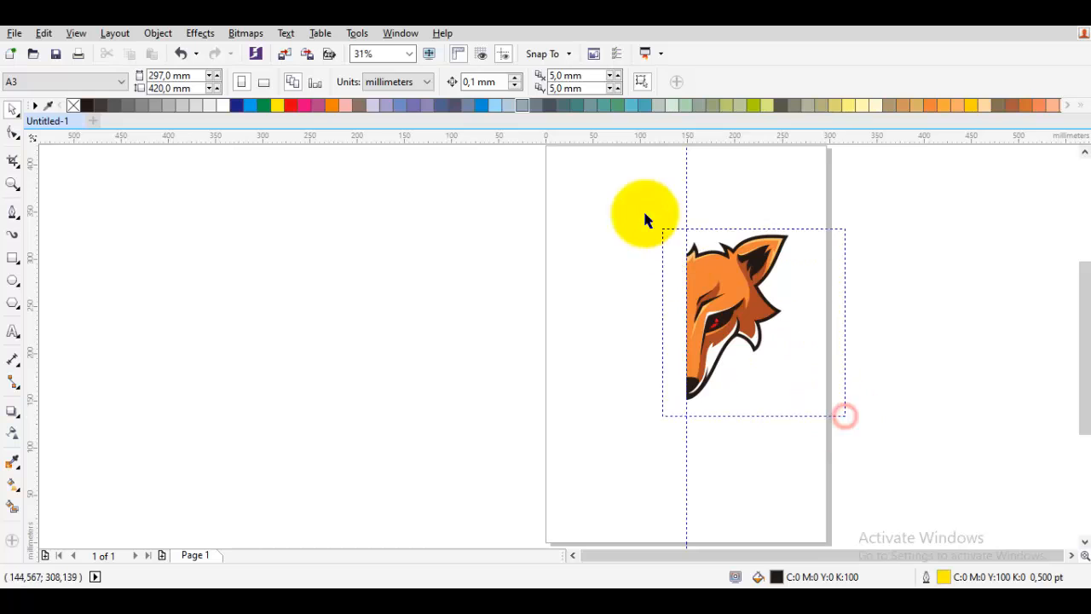
drag(644, 220, 645, 220)
drag(794, 316, 604, 307)
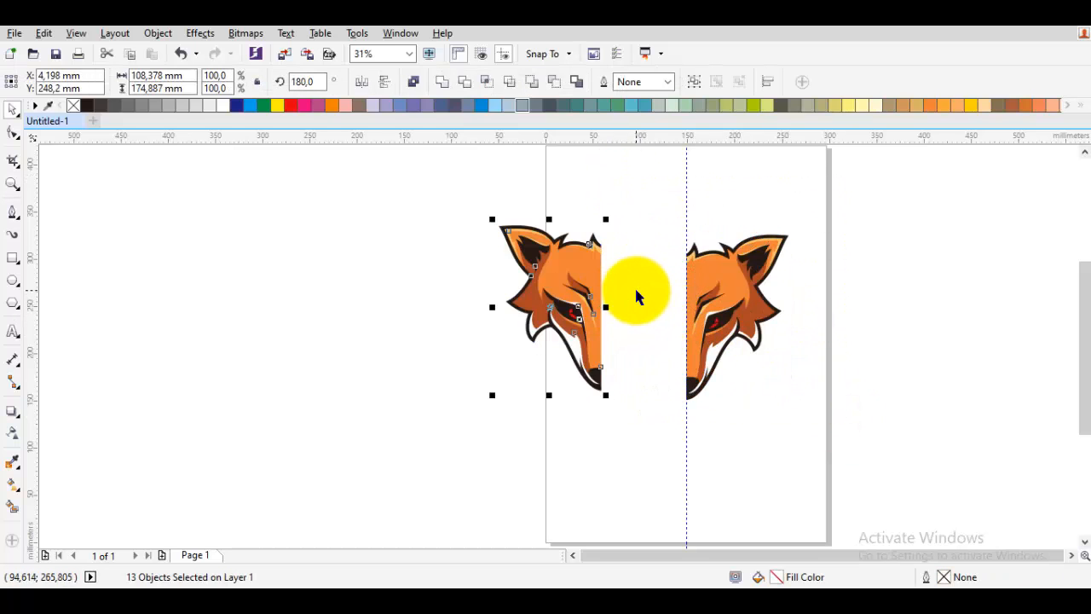
Snap the mirrored half face's straight inner edge onto the centre guideline so it meets the original half, and deselect it
scroll(621, 286, up, 1)
drag(592, 255, 766, 223)
scroll(766, 223, up, 2)
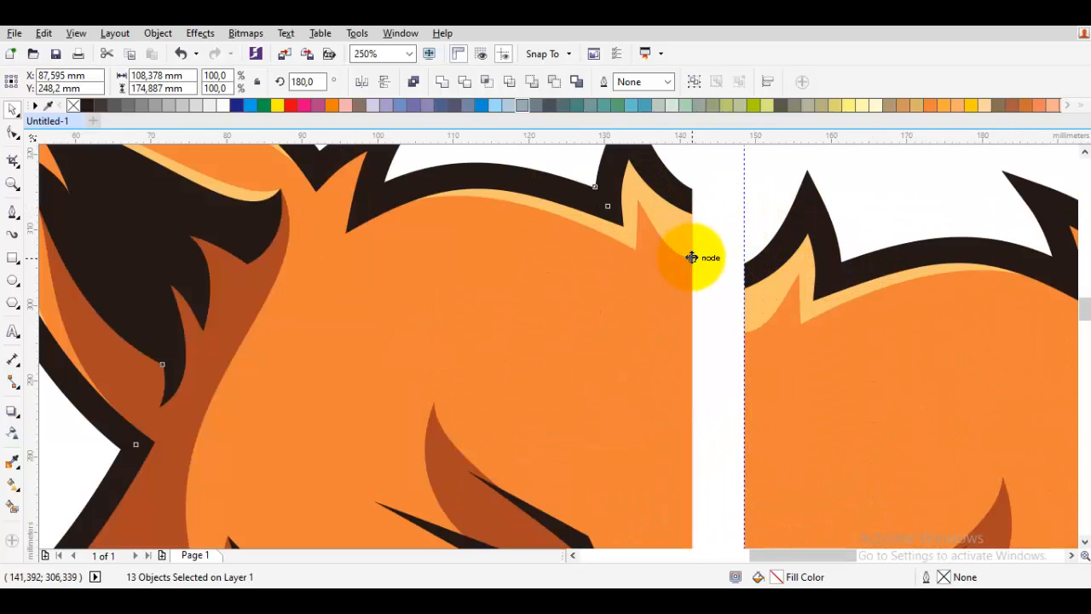
drag(691, 257, 767, 219)
scroll(768, 219, down, 2)
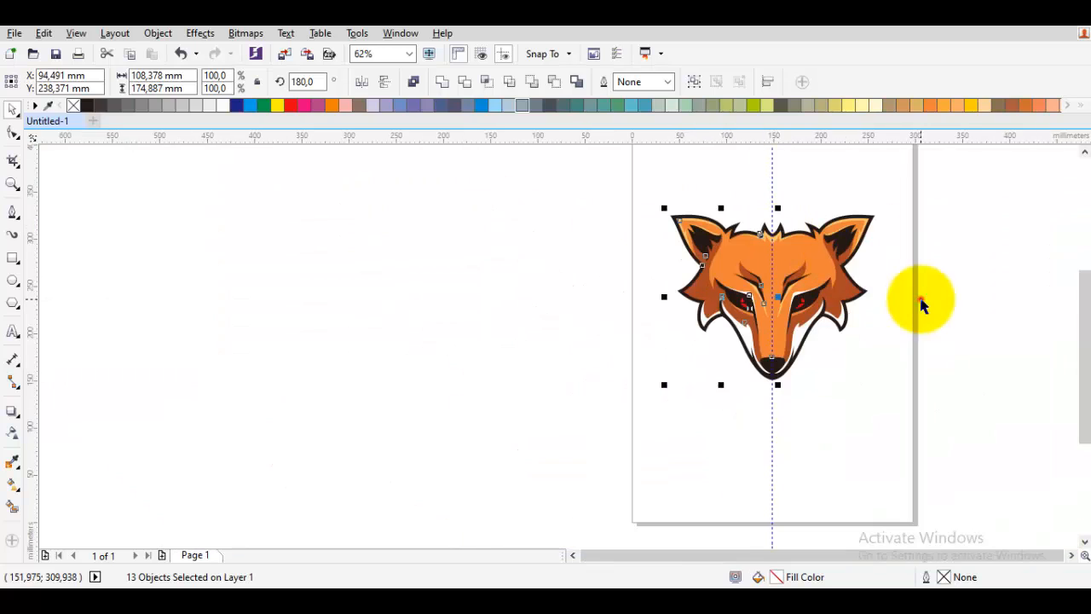
click(920, 299)
Examine the complete fox head and the seam along the centre guideline around the tuft and forehead
scroll(750, 359, up, 2)
scroll(738, 344, down, 3)
scroll(827, 333, up, 1)
click(827, 333)
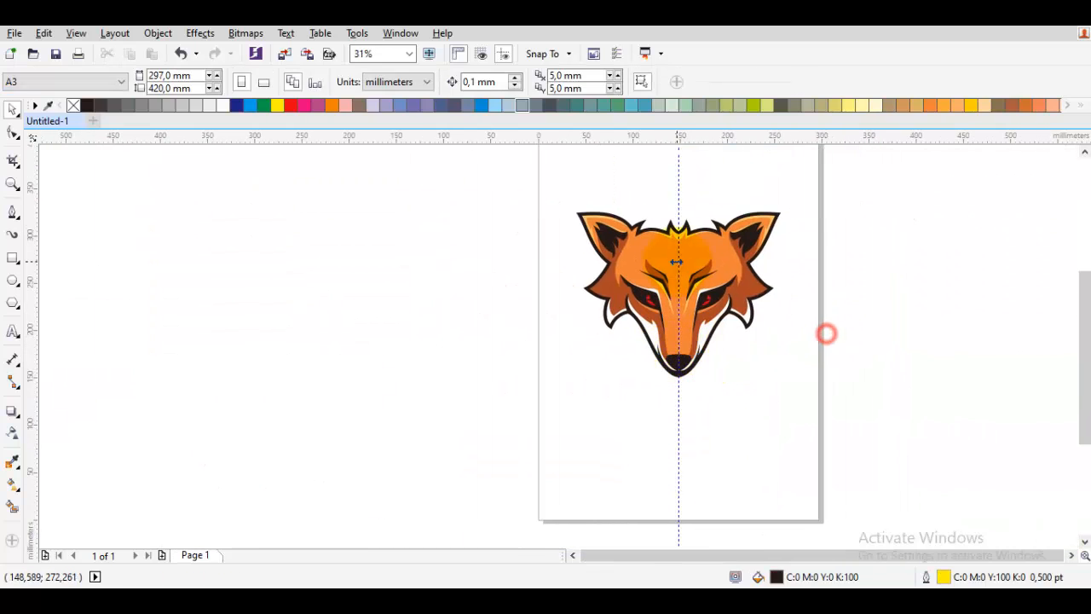
scroll(676, 262, up, 1)
scroll(638, 214, up, 1)
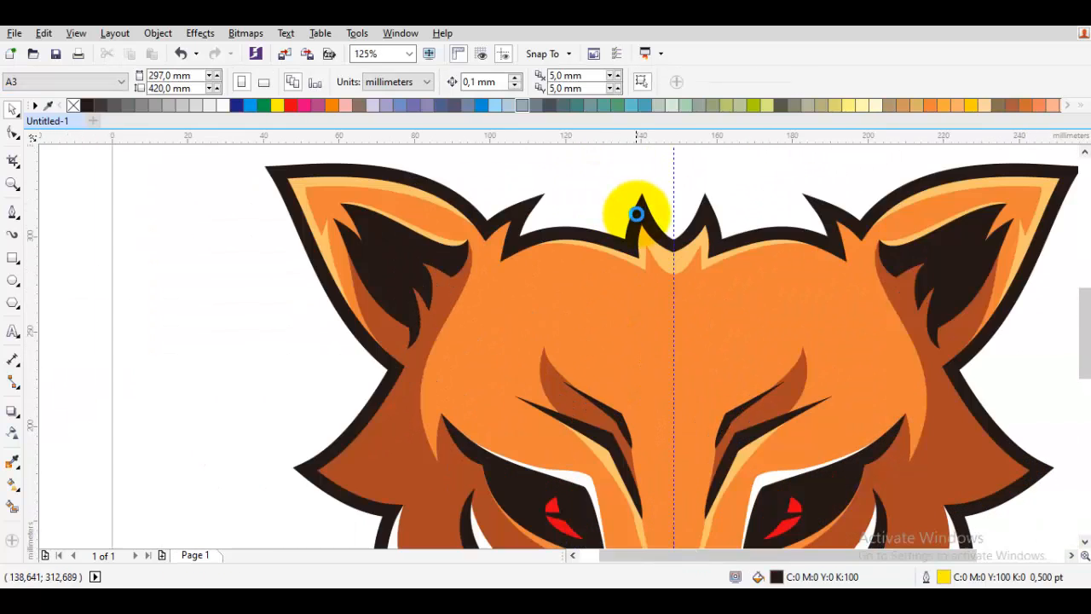
scroll(669, 282, down, 1)
scroll(668, 281, up, 1)
scroll(668, 282, down, 1)
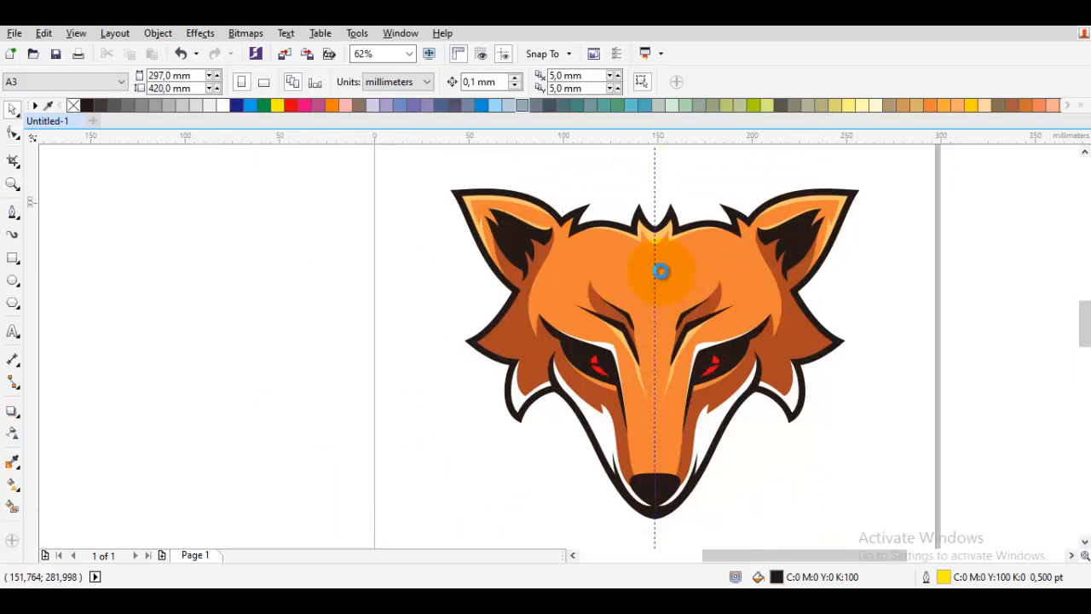
Weld the two orange base halves of the face into one shape and send it to the back of the layer
scroll(662, 270, up, 1)
click(670, 273)
key(F10)
key(space)
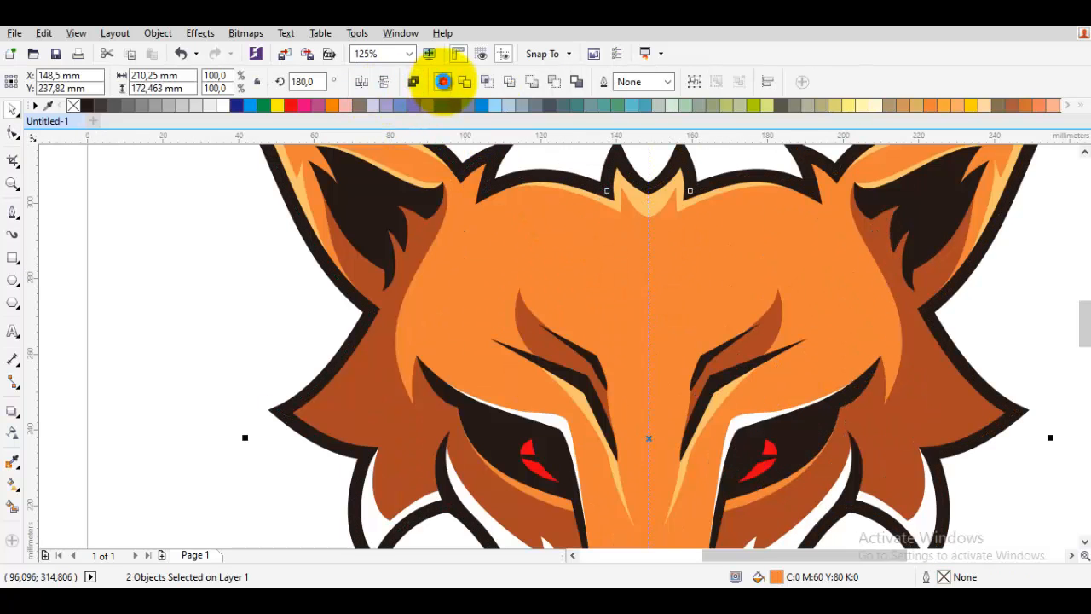
click(444, 83)
key(shift+Page_Down)
scroll(692, 277, down, 1)
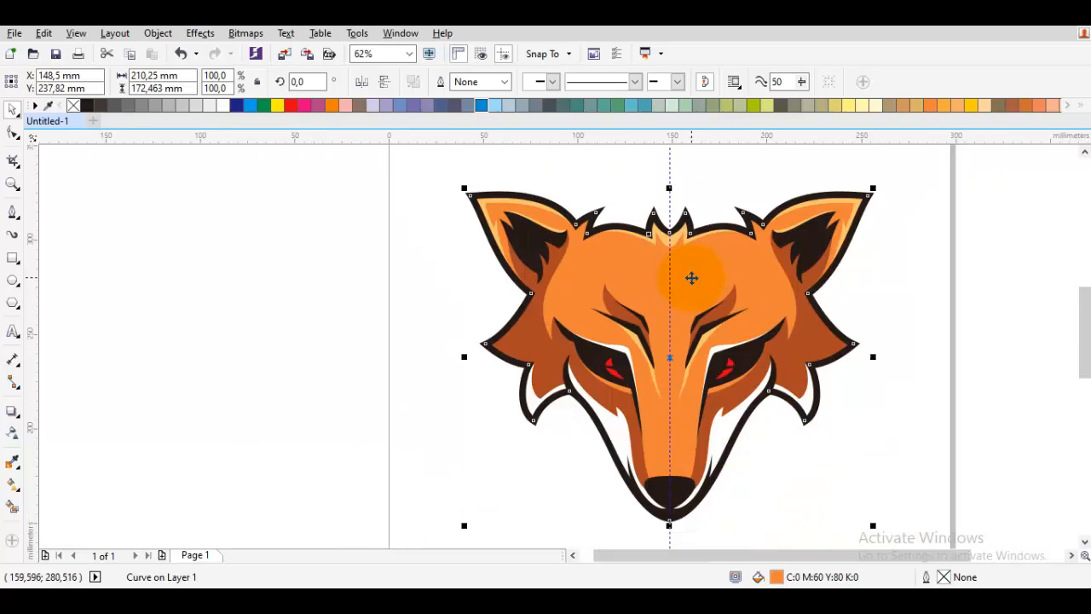
key(Escape)
Weld the two light orange highlight halves and order the result directly in front of the orange face base
scroll(684, 239, up, 2)
click(661, 229)
shift+click(606, 229)
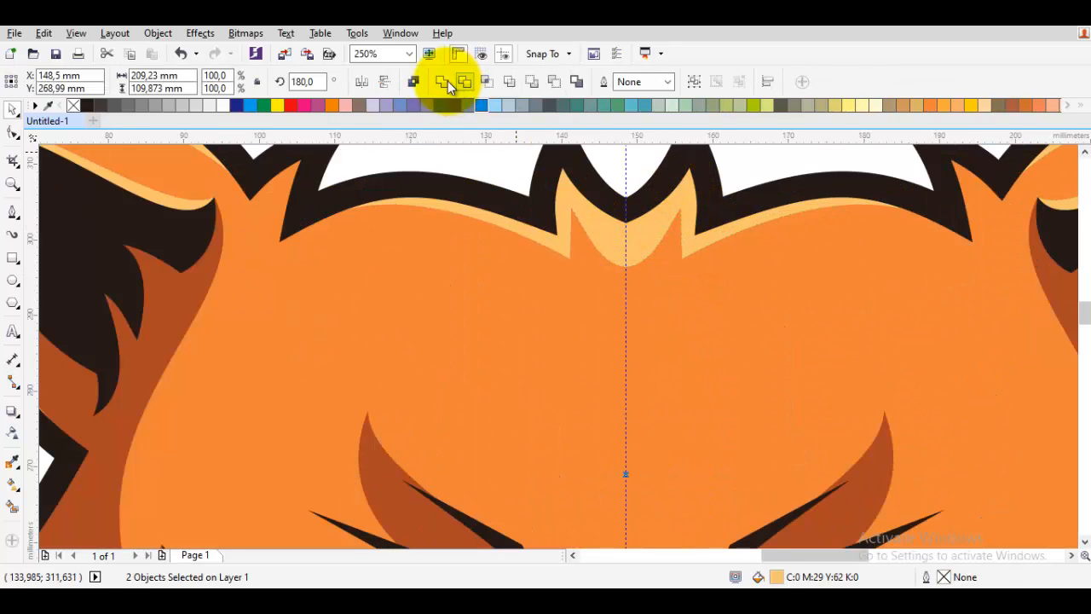
click(447, 81)
right_click(664, 218)
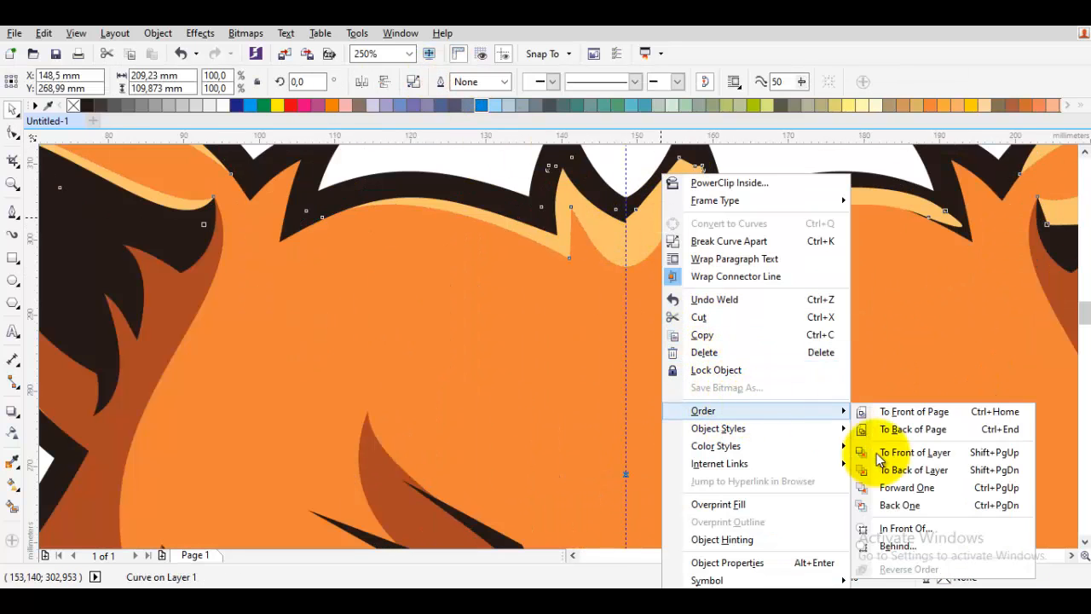
click(890, 526)
click(738, 347)
scroll(737, 345, down, 2)
key(Escape)
Weld the two halves of the black outer outline of the head into one shape
scroll(725, 288, up, 2)
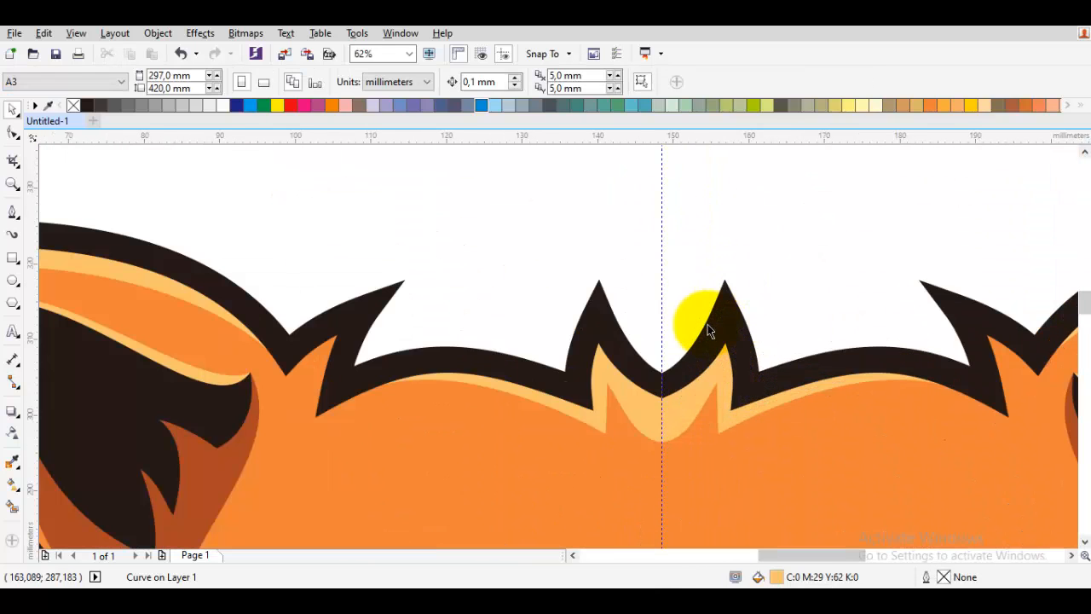
click(719, 344)
shift+double_click(633, 367)
key(space)
click(445, 82)
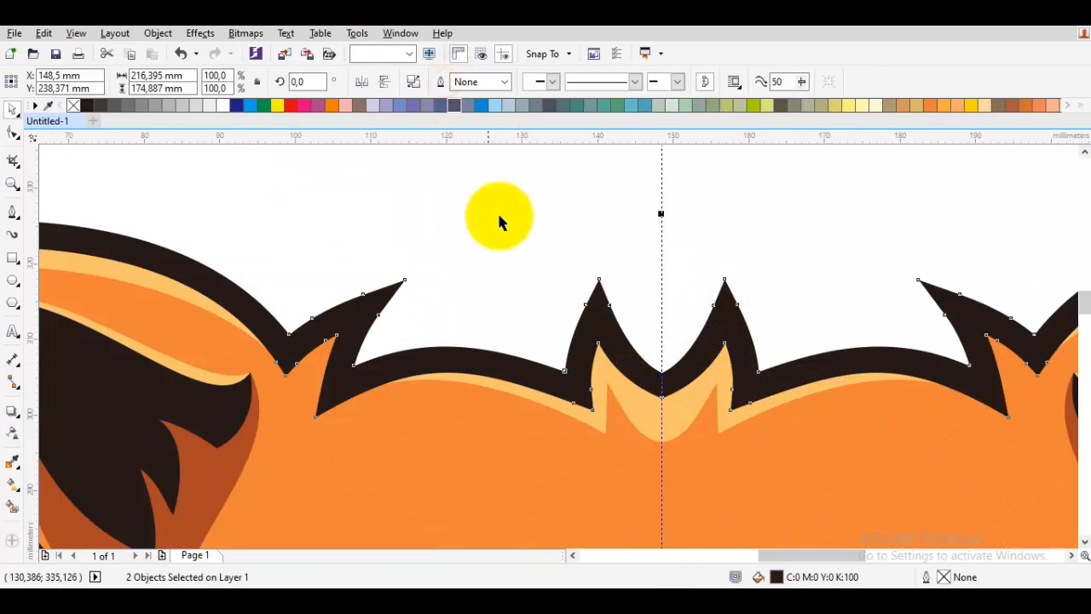
Weld the two halves of the black nose and mouth-line shape at the tip of the muzzle
scroll(499, 219, down, 4)
scroll(561, 350, up, 3)
scroll(400, 437, up, 2)
shift+double_click(402, 433)
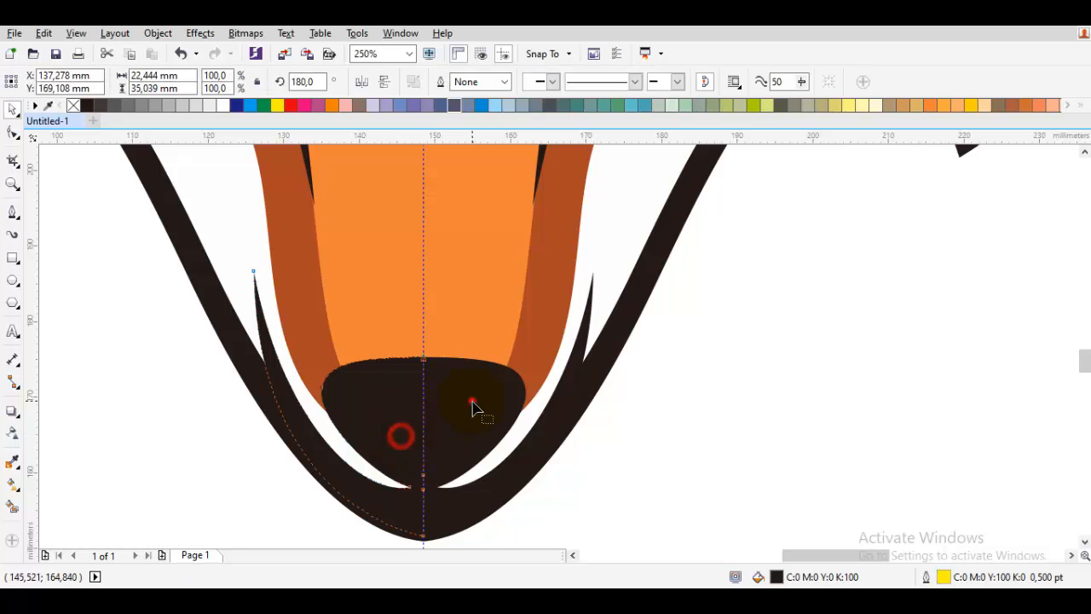
key(space)
click(446, 82)
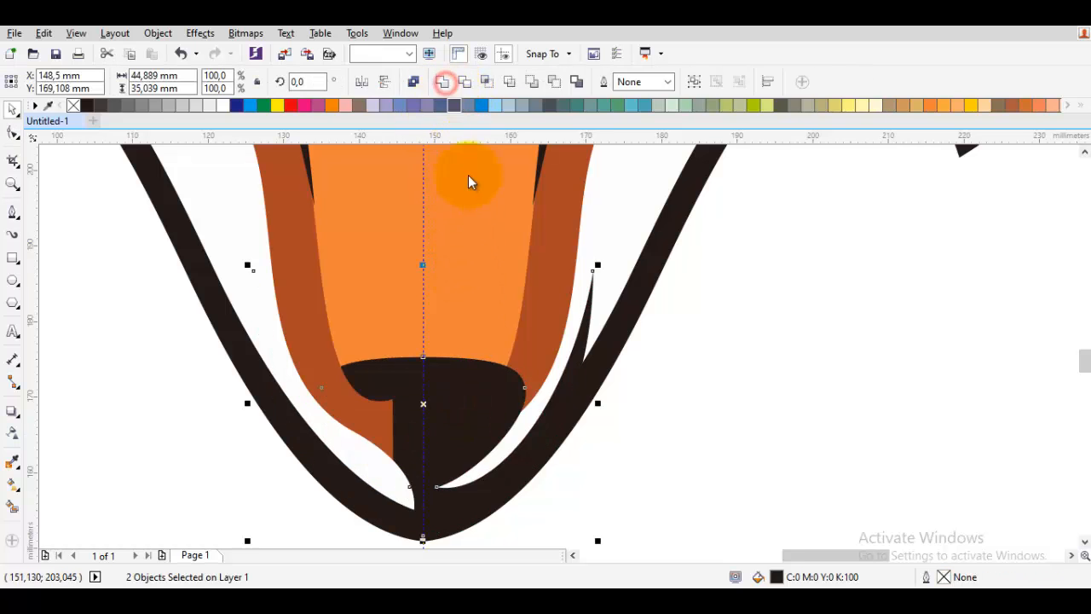
Weld the two white muzzle and cheek halves into one shape and deselect it
drag(379, 389, 600, 455)
click(474, 256)
shift+click(854, 265)
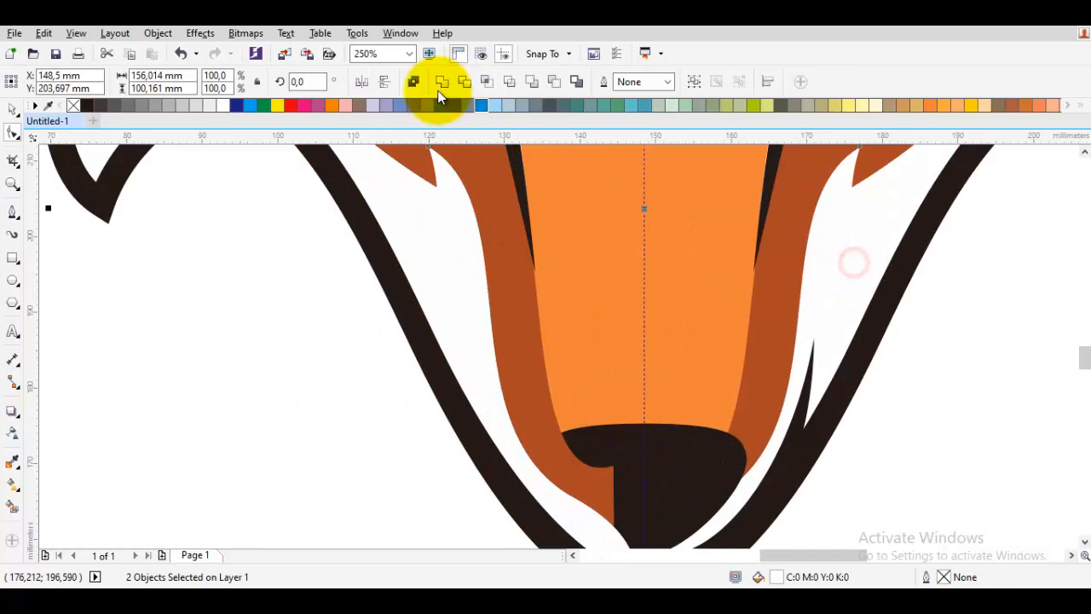
click(439, 84)
scroll(505, 219, down, 1)
key(Escape)
Weld the two dark orange shading halves of the face into one shape and deselect it
drag(505, 219, 465, 361)
double_click(462, 361)
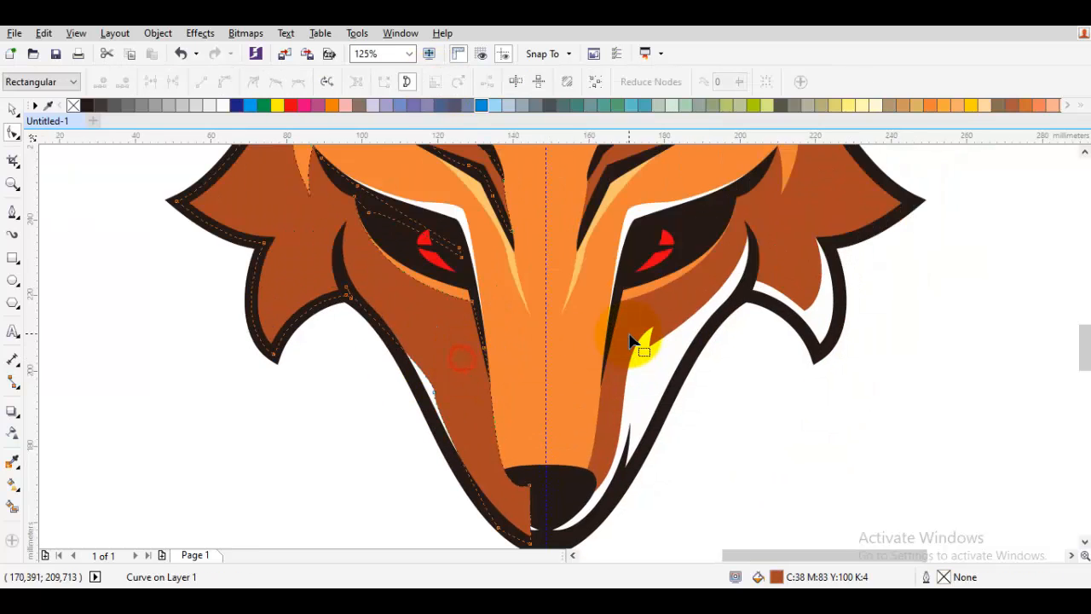
key(space)
click(441, 82)
scroll(492, 240, down, 1)
click(717, 337)
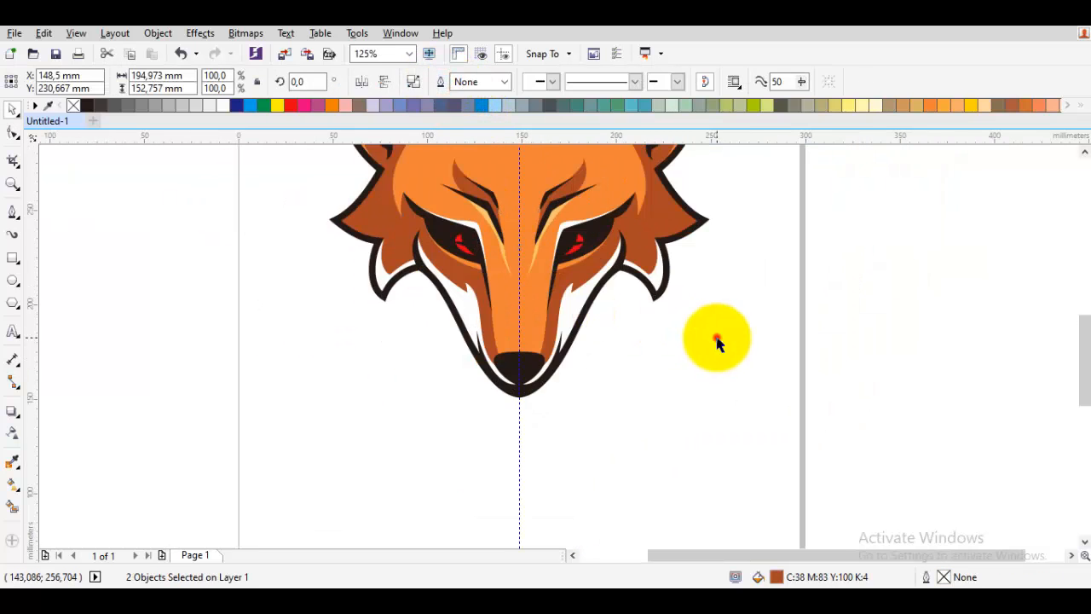
Try to adjust the height of the red pupil shapes in both eyes together
drag(606, 269, 556, 387)
scroll(482, 397, up, 2)
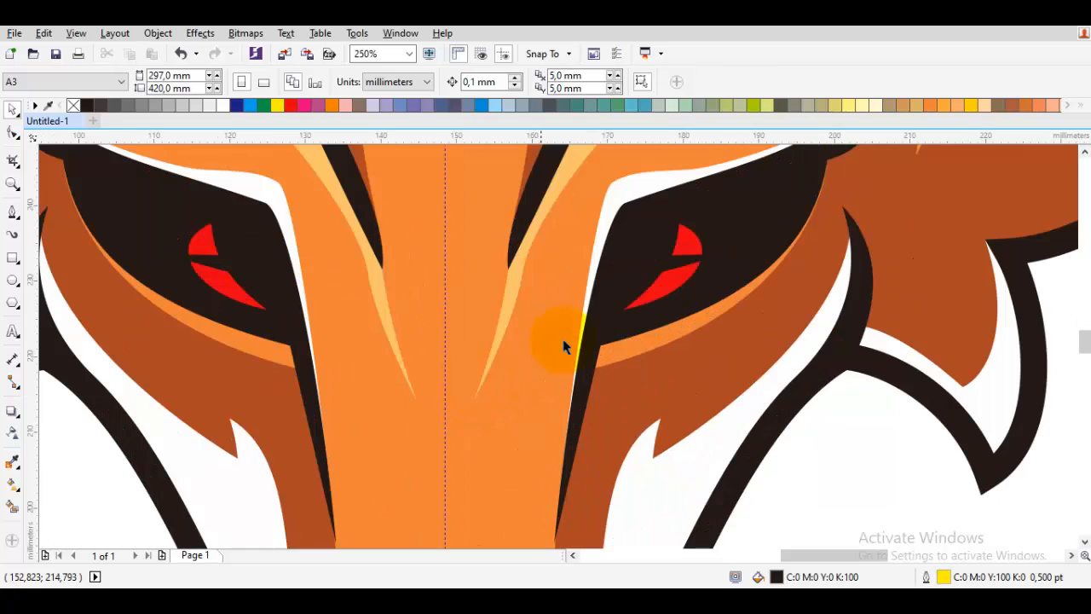
key(space)
shift+click(219, 282)
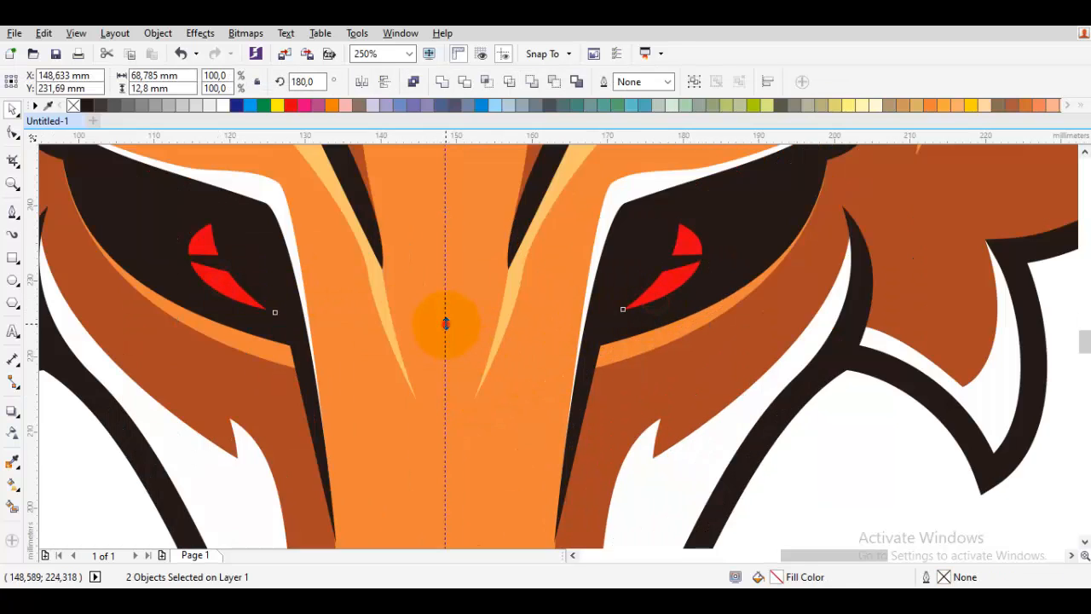
drag(444, 324, 444, 318)
drag(443, 213, 443, 226)
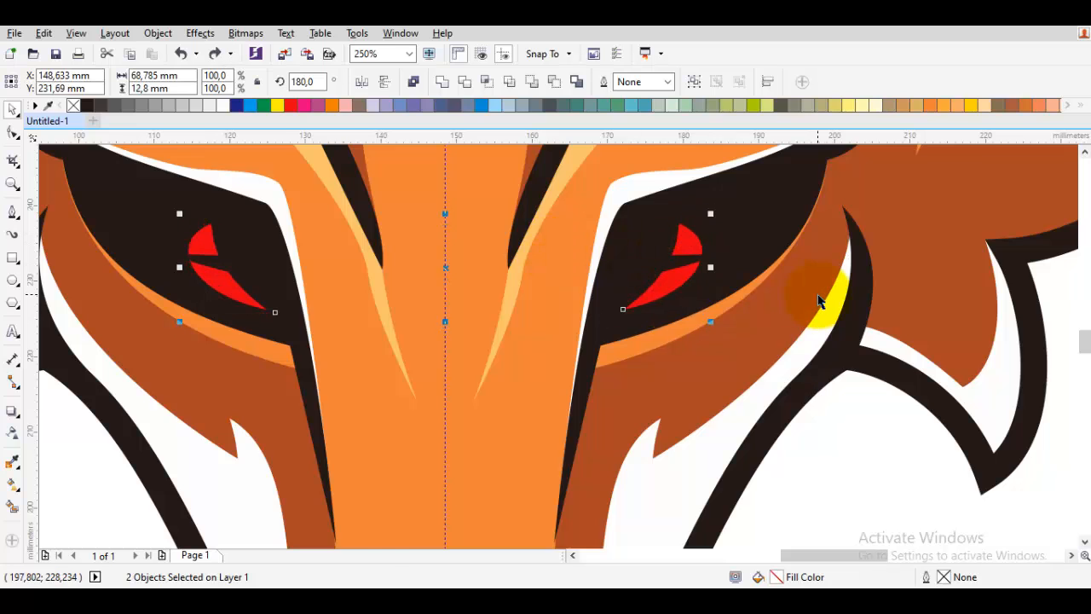
key(Escape)
Draw a closed curved highlight about 11 x 5.5 mm on the upper part of the nose, ending at the centre guideline
scroll(818, 304, down, 5)
click(996, 363)
scroll(750, 352, up, 3)
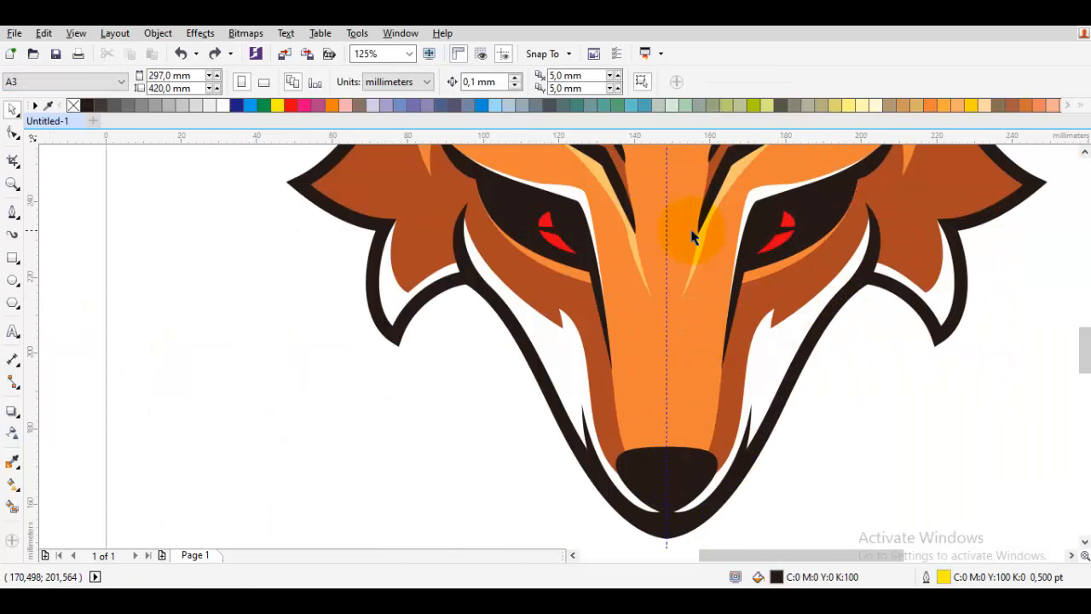
scroll(653, 481, up, 6)
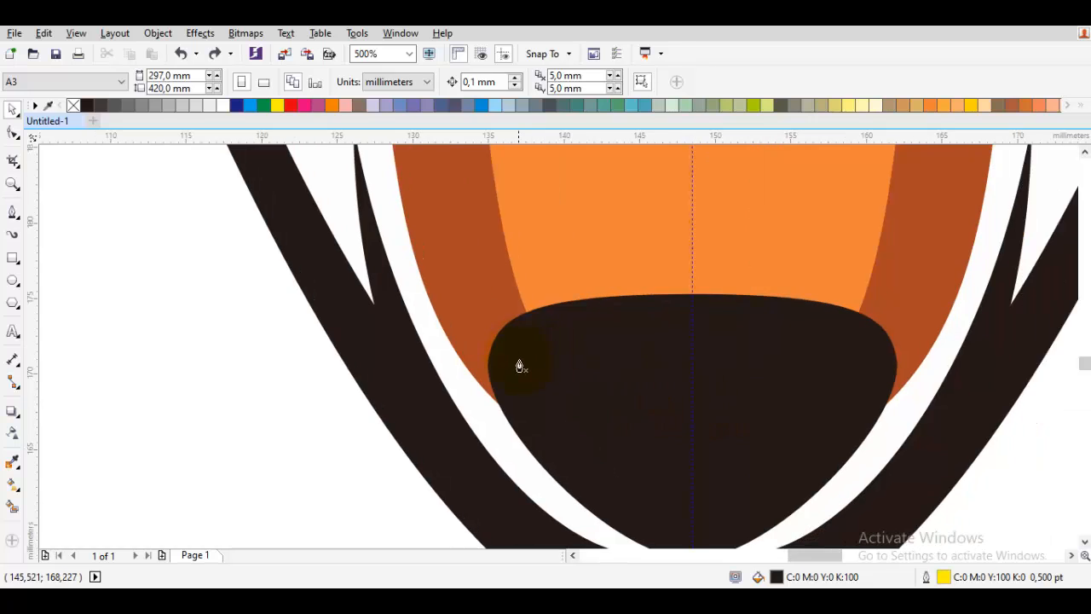
key(F5)
click(694, 345)
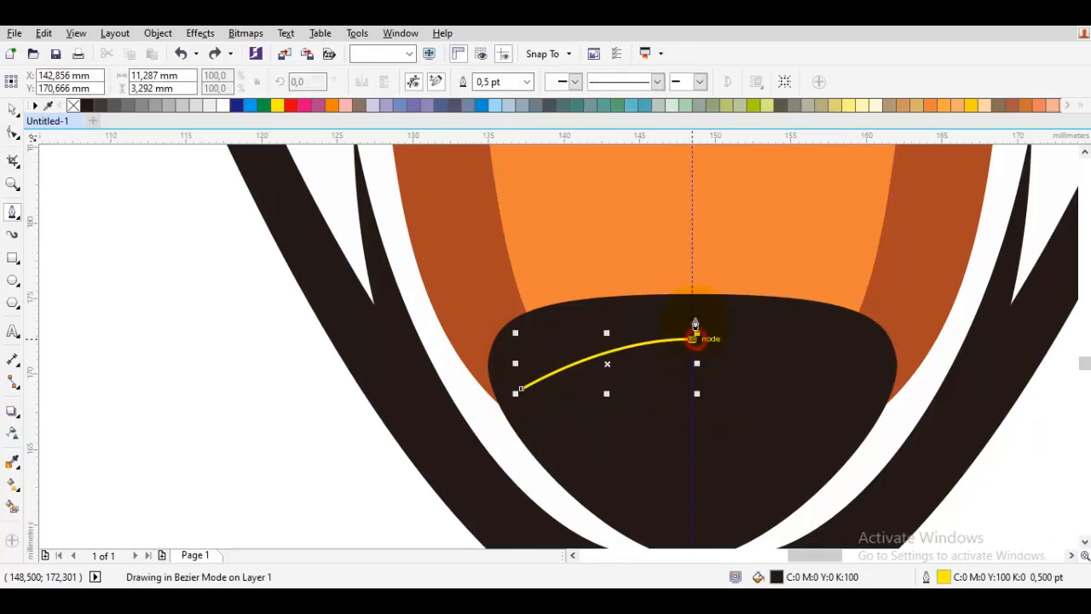
click(697, 305)
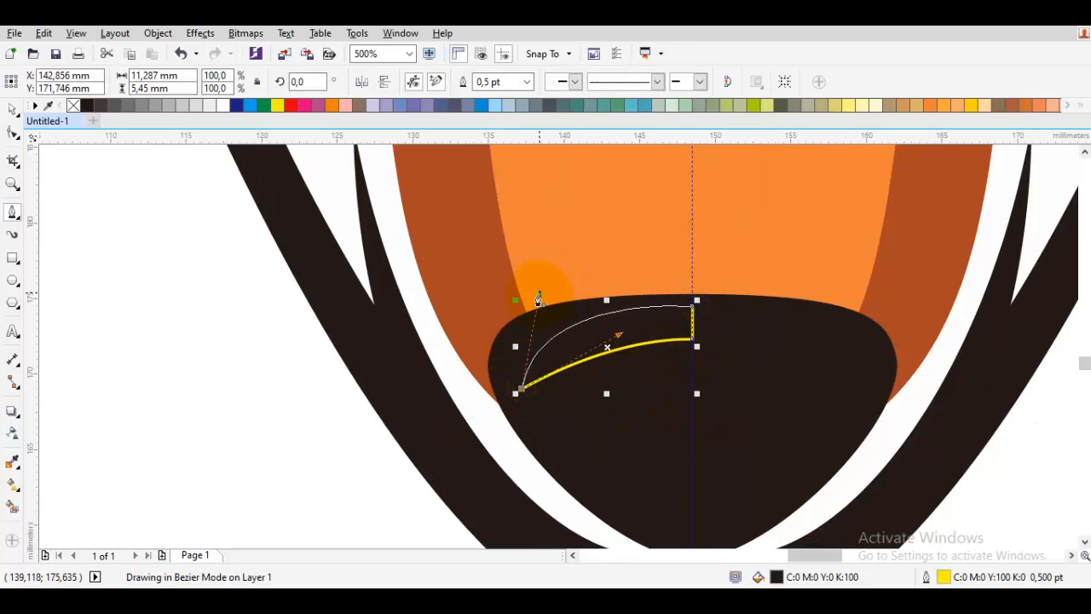
scroll(610, 298, down, 2)
scroll(584, 289, up, 2)
Fill the half nose highlight with the dark orange sampled from the muzzle shading
key(i)
click(583, 290)
click(695, 364)
key(space)
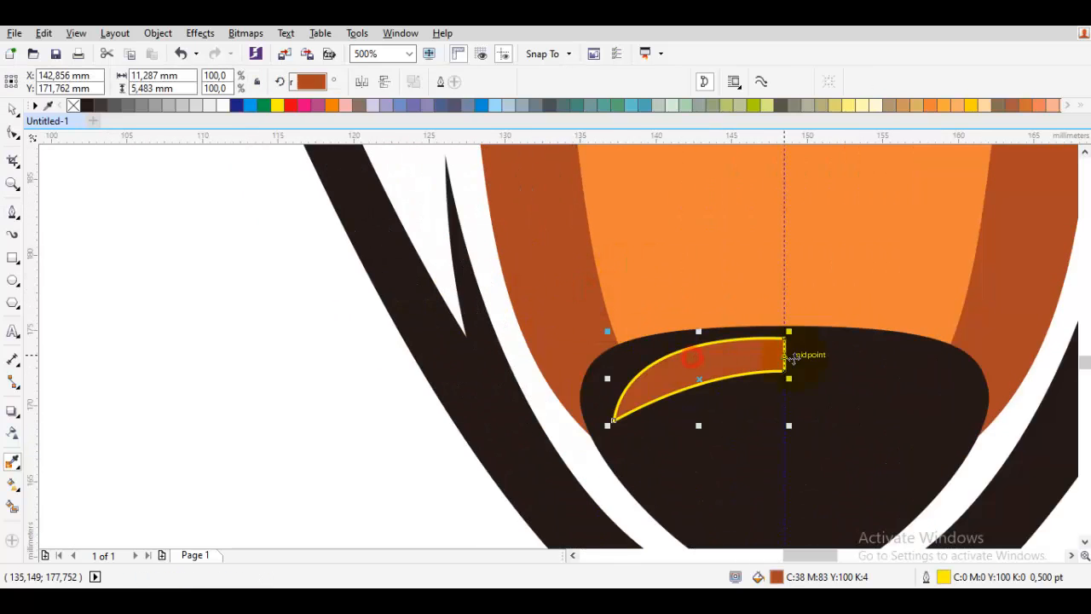
Fill the half nose highlight with 70% black and remove its yellow outline
key(space)
key(space)
click(101, 105)
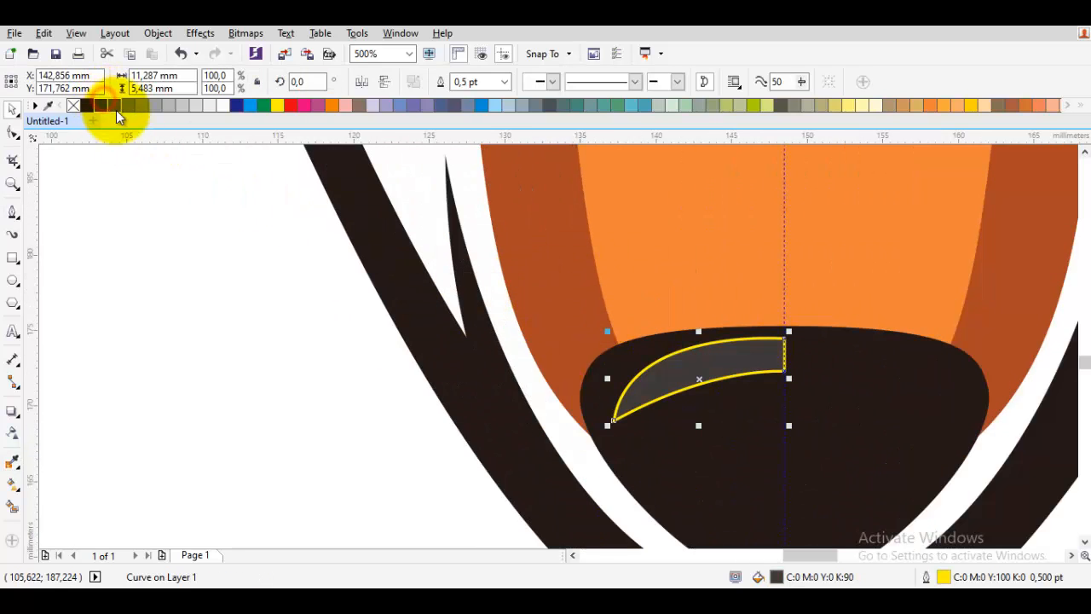
click(139, 103)
click(128, 105)
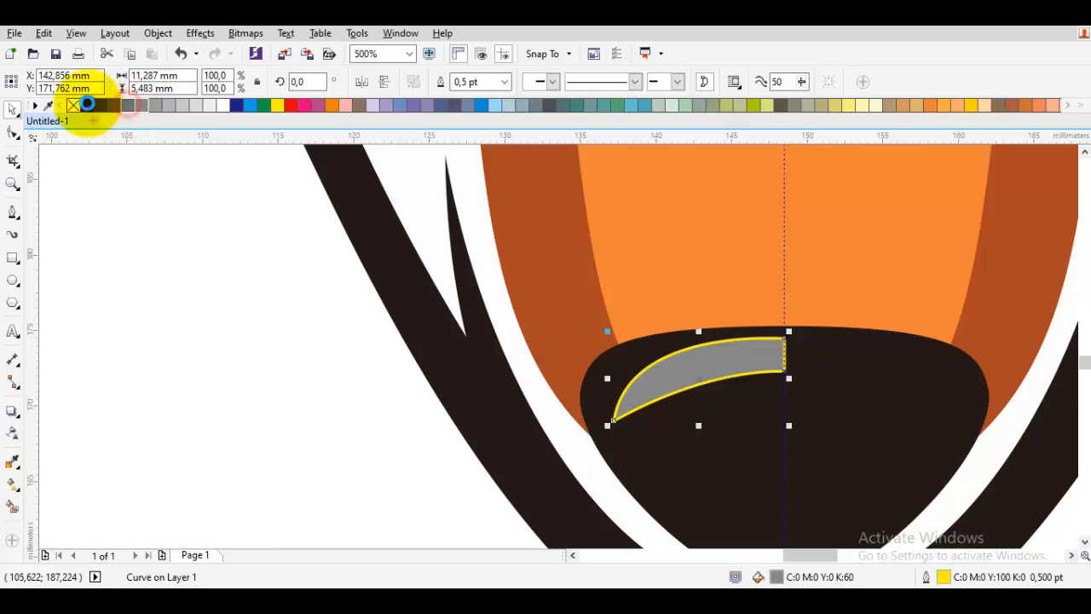
right_click(73, 106)
Weld the nose highlight to a copy mirrored across the guideline and remove the surplus nodes on the centre line
mouse_move(784, 372)
mouse_down()
mouse_move(548, 377)
mouse_move(519, 366)
mouse_move(784, 379)
mouse_up()
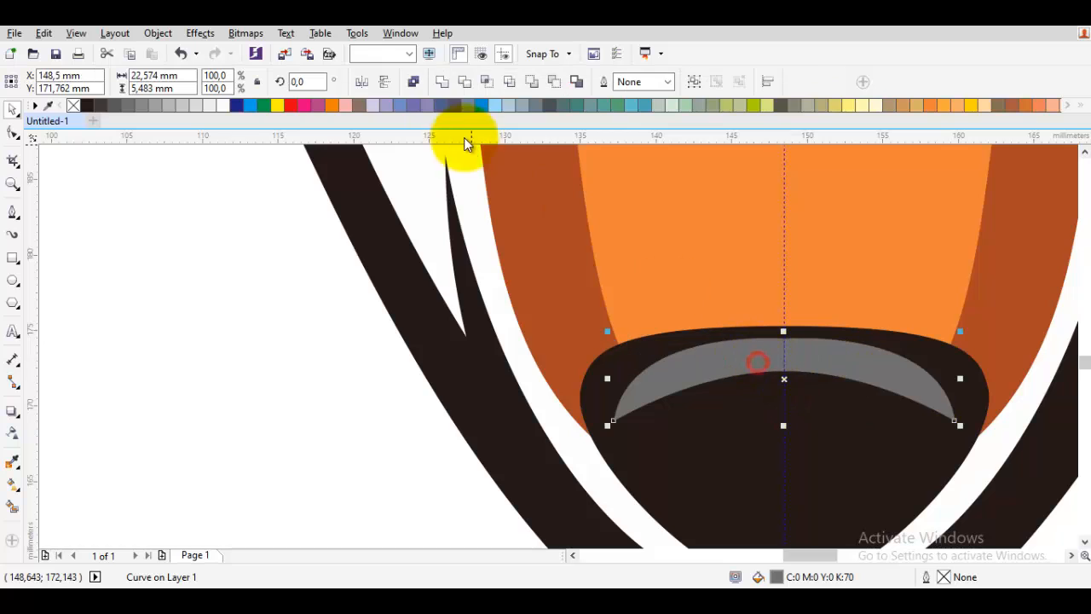
click(441, 81)
key(F10)
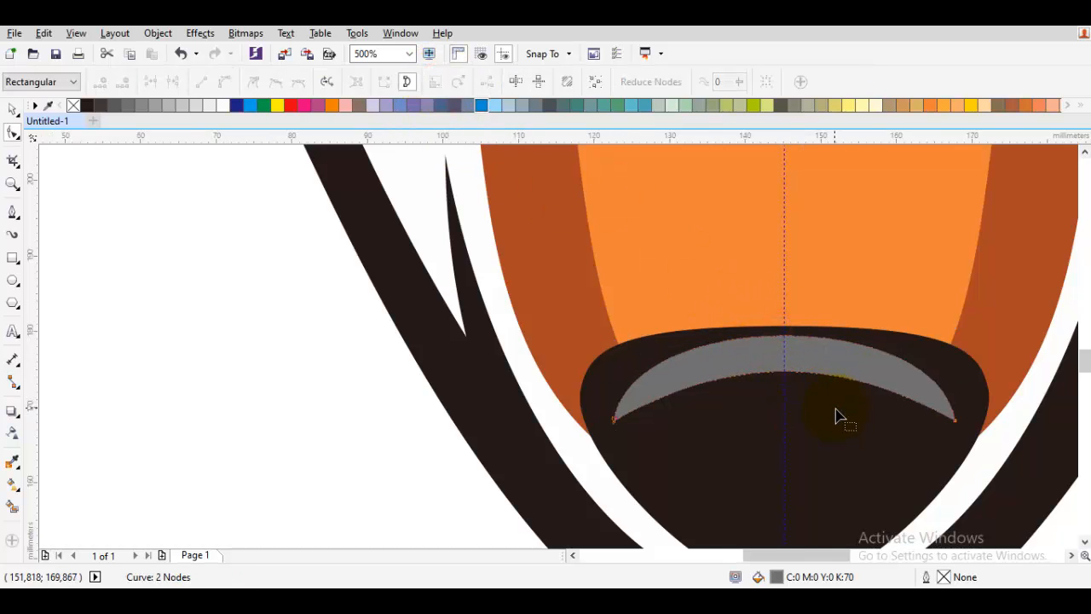
scroll(833, 418, down, 2)
Flatten the nose highlight from its upper and lower edges to a height of about 3.65 mm and deselect it
key(space)
scroll(821, 423, up, 3)
drag(782, 324, 782, 342)
scroll(801, 363, down, 3)
scroll(806, 365, up, 2)
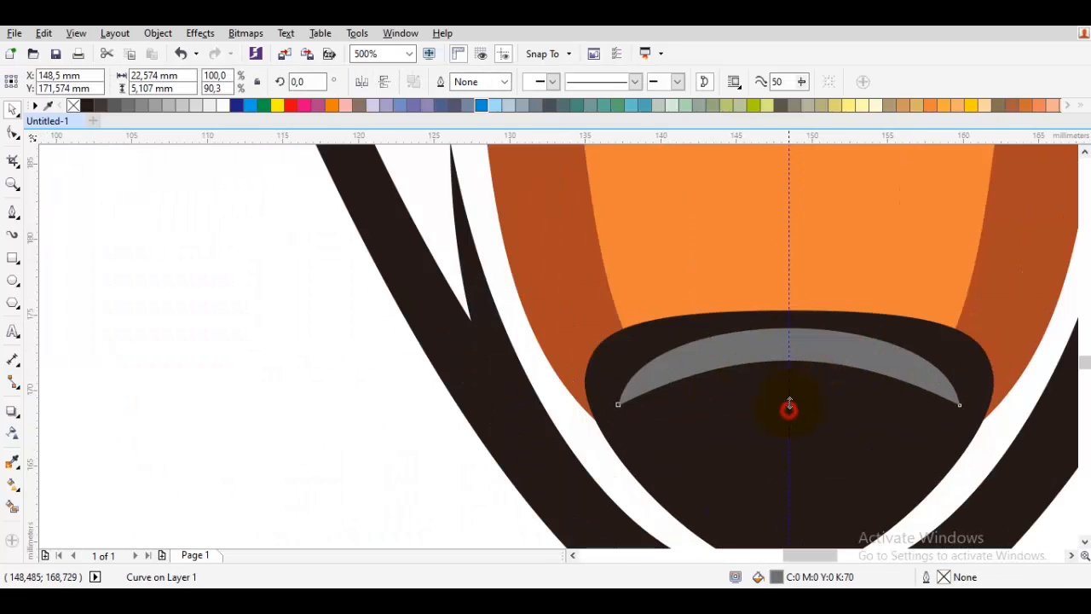
drag(789, 407, 789, 388)
key(Escape)
scroll(790, 388, down, 3)
click(891, 412)
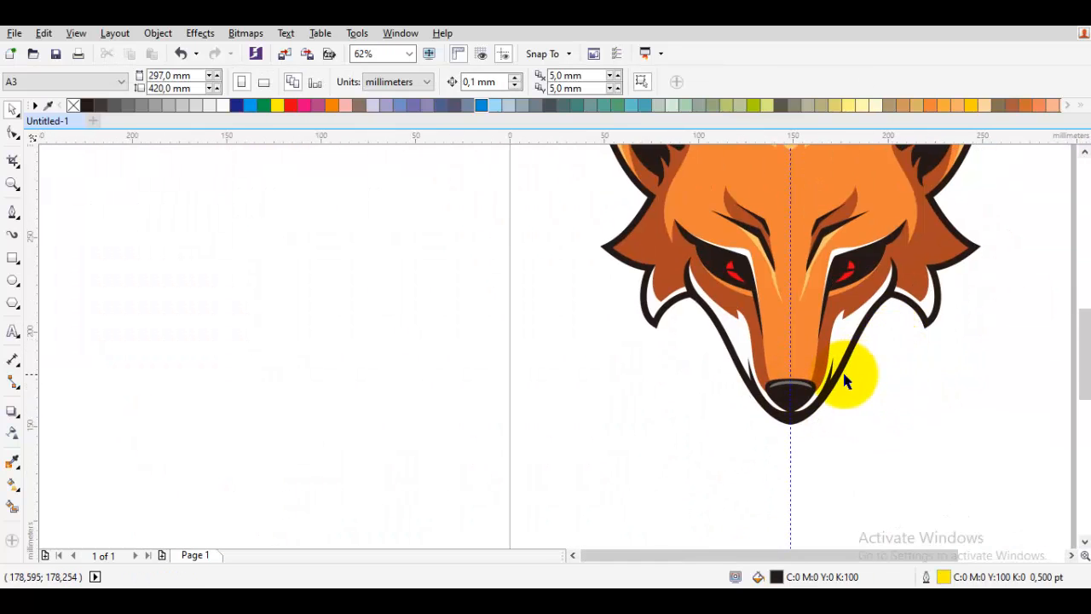
Recolour the nose highlight with a darker grey and deselect it
scroll(846, 381, up, 4)
click(688, 412)
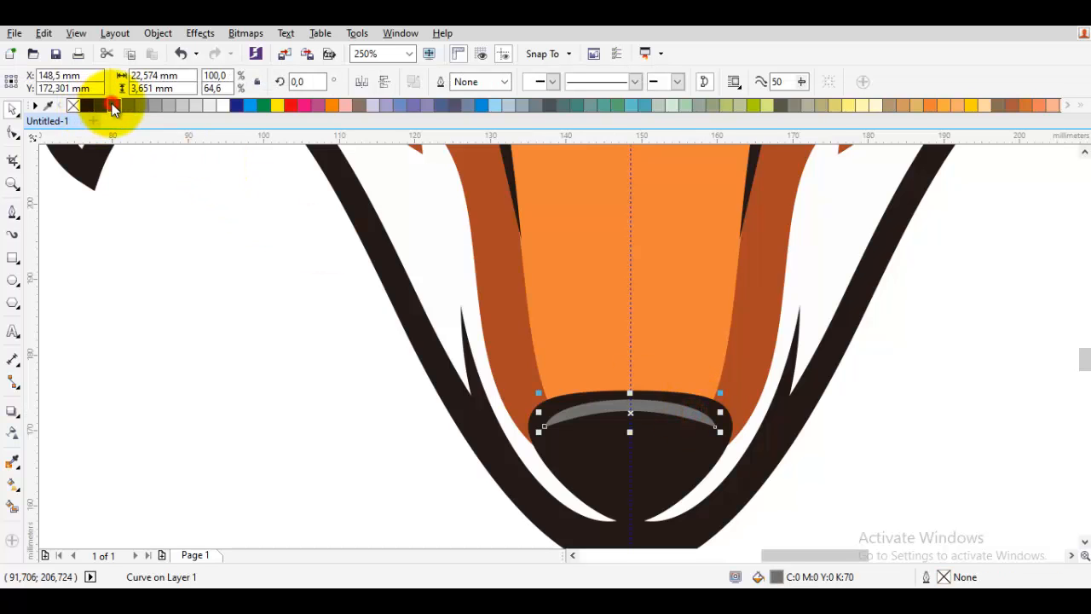
click(114, 107)
scroll(243, 289, down, 4)
click(248, 297)
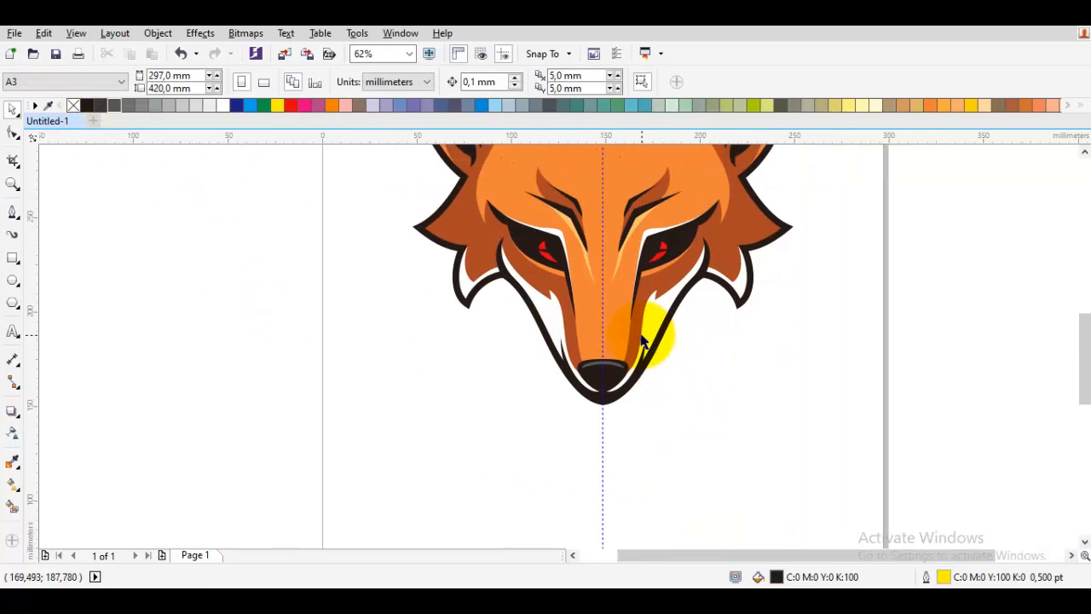
Recolour the light orange highlight shapes of the ears, forehead and brows with a paler tint and deselect them
scroll(642, 339, up, 1)
scroll(632, 381, up, 2)
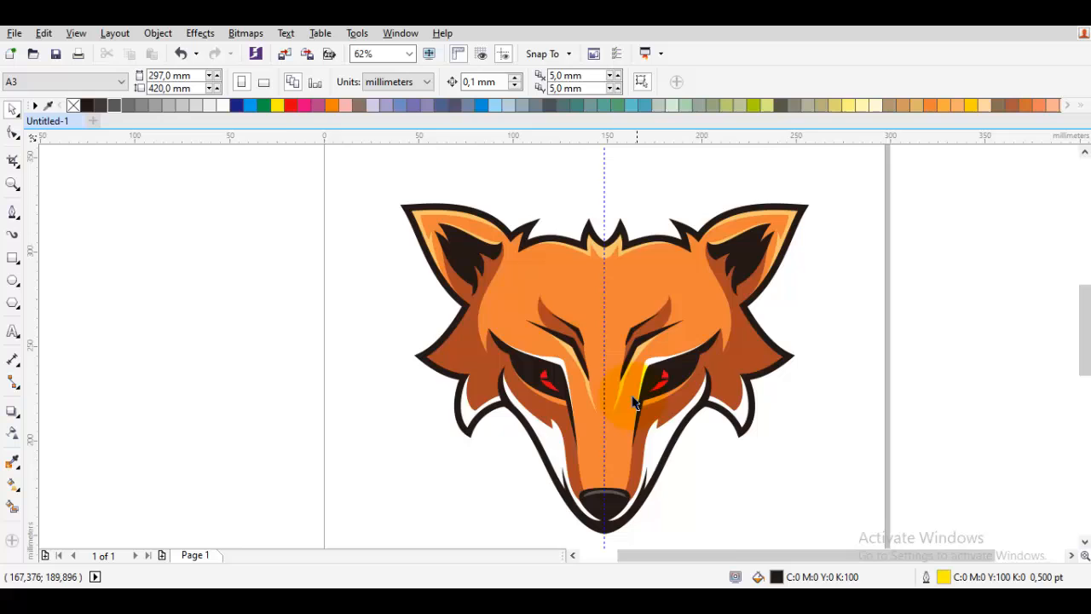
scroll(740, 225, up, 2)
click(748, 217)
click(837, 569)
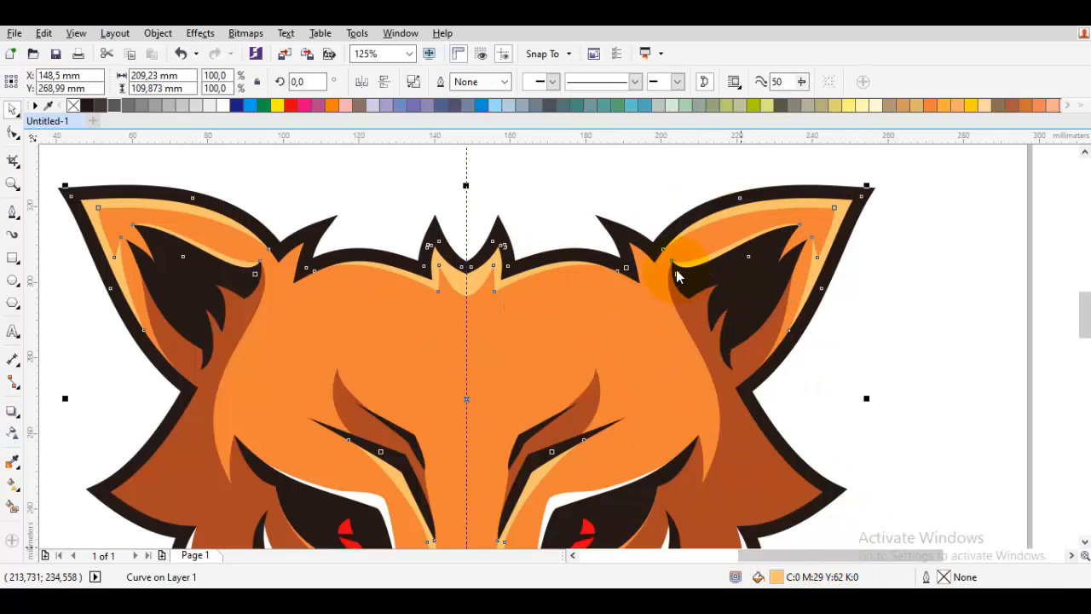
drag(791, 194, 777, 190)
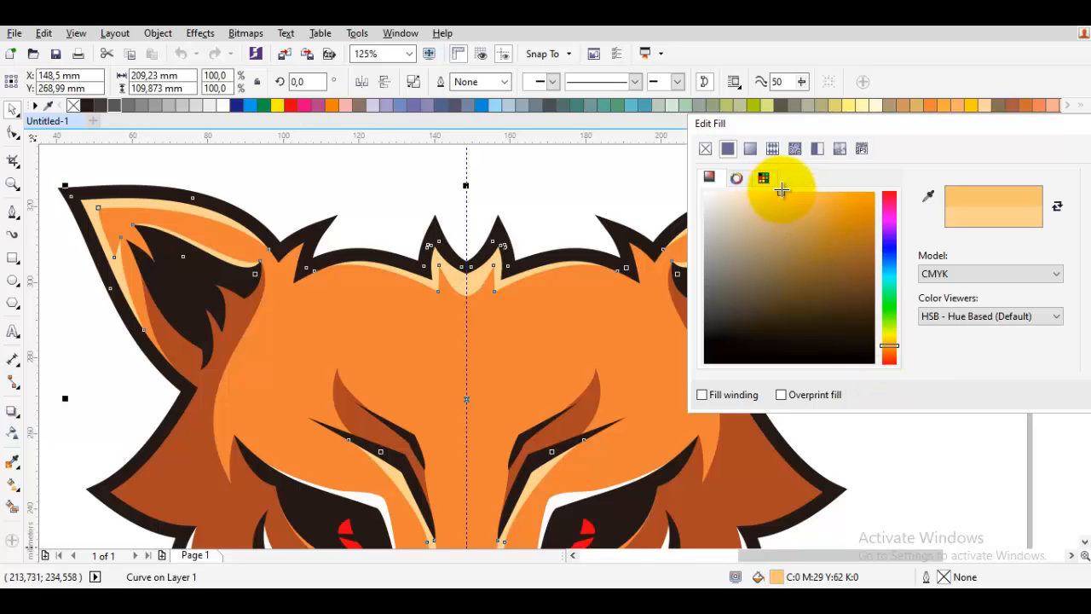
key(Return)
click(922, 324)
scroll(920, 332, down, 2)
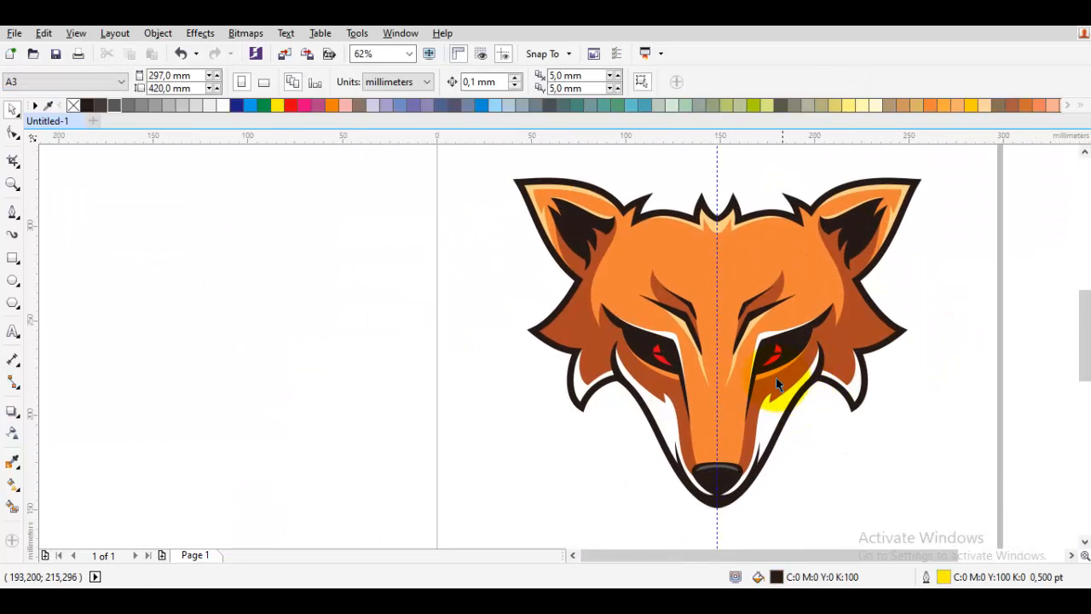
Select the whole fox head and scale it down proportionally to about 64.7%, keeping it centred on the guideline
scroll(716, 418, up, 4)
scroll(712, 341, down, 2)
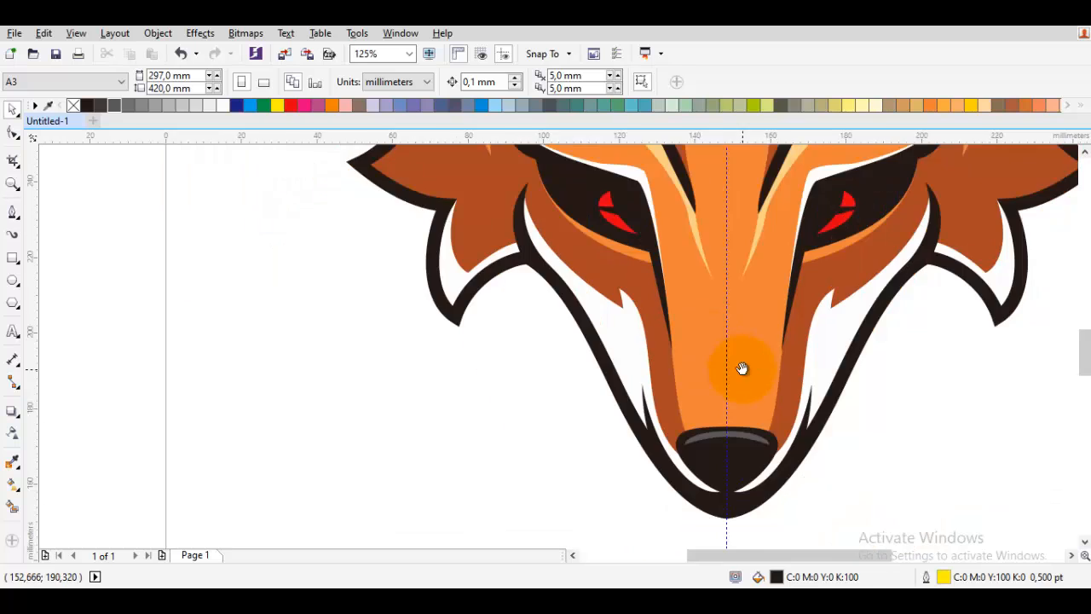
scroll(702, 369, down, 2)
drag(962, 463, 633, 231)
drag(870, 272, 866, 273)
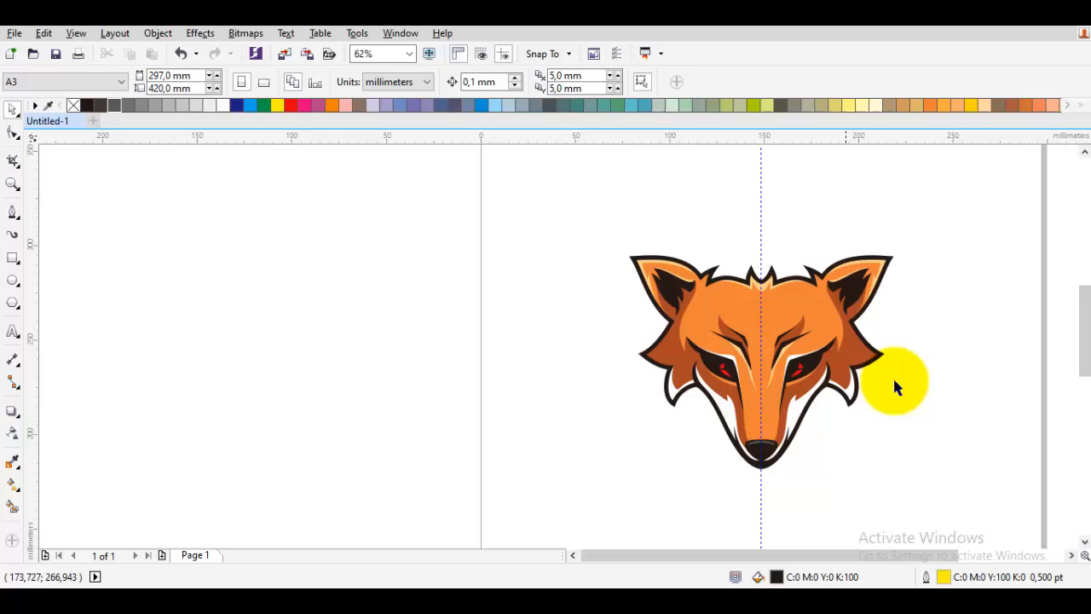
drag(959, 487, 935, 324)
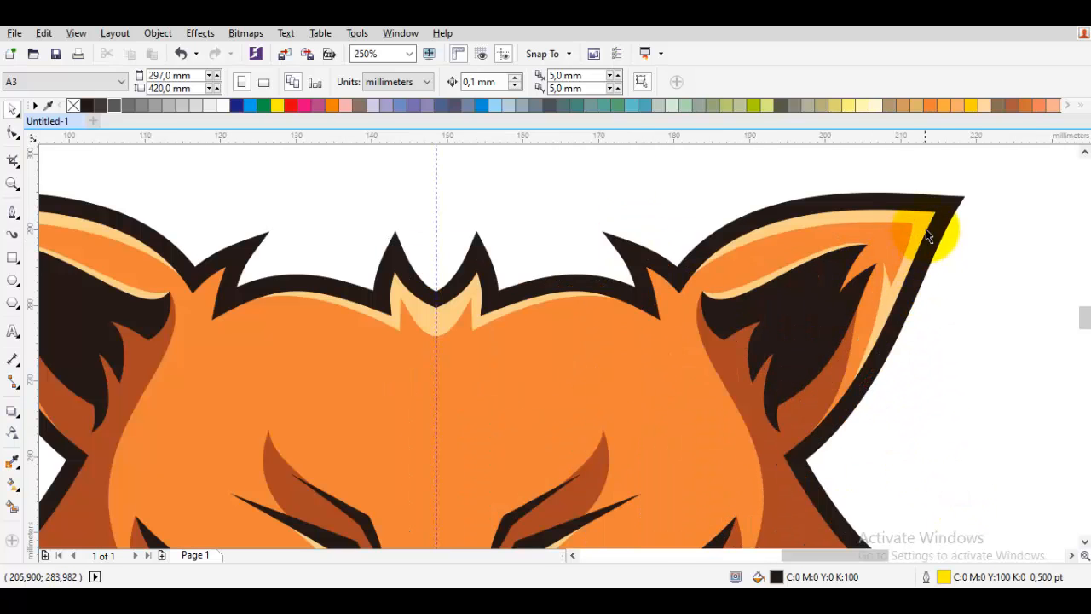
click(935, 222)
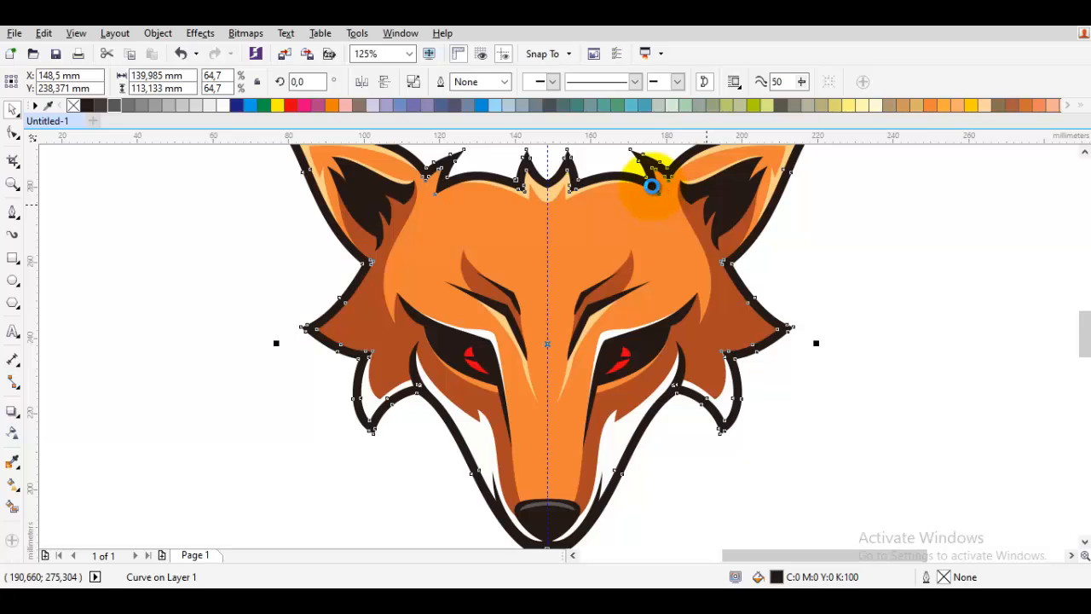
key(ctrl+v)
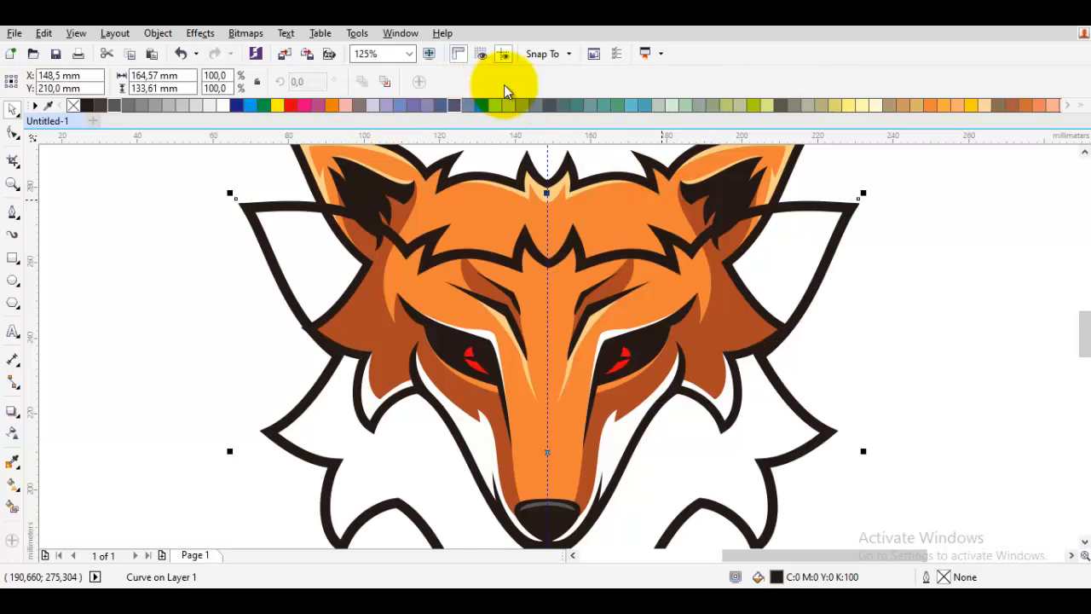
click(775, 207)
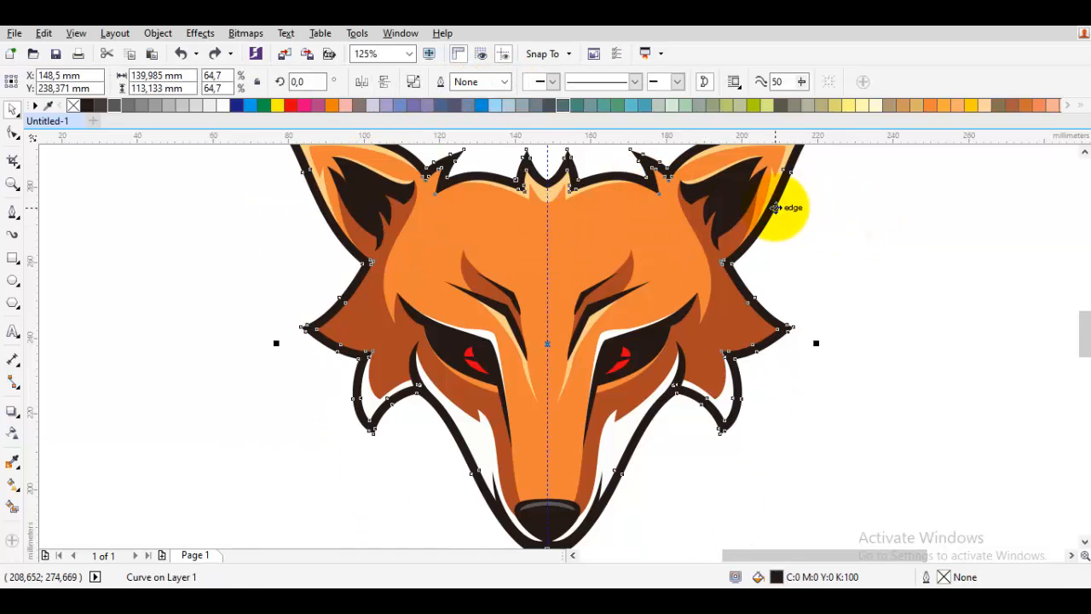
Copy the fox head's black outer shape and paste the duplicate exactly in place
right_click(776, 207)
click(826, 334)
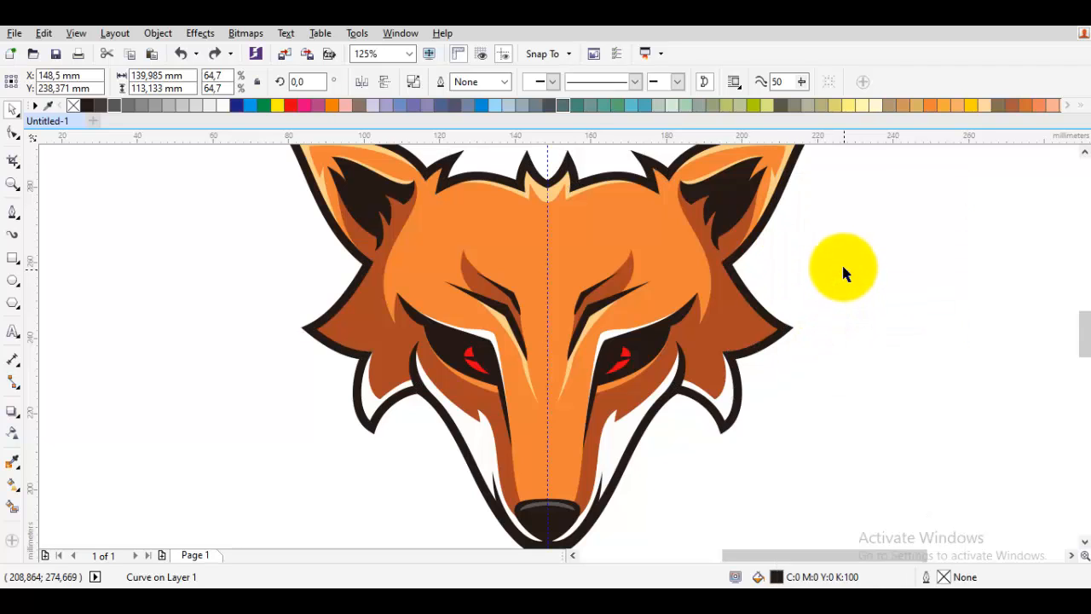
right_click(843, 271)
click(859, 341)
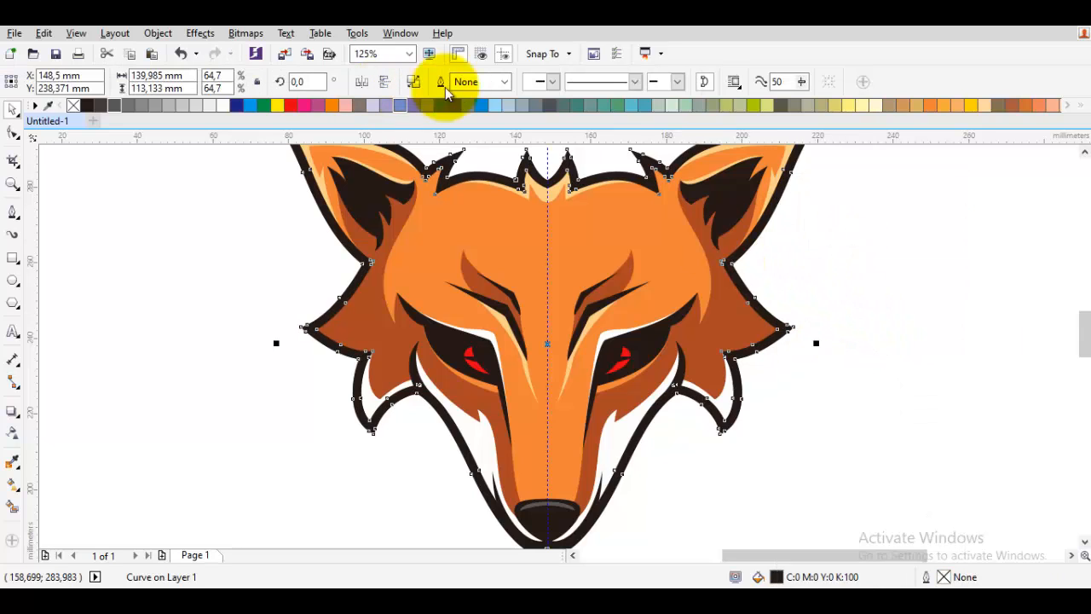
Give the duplicated outer shape an 8 pt yellow outline and send it behind the rest of the fox head
click(504, 81)
click(480, 211)
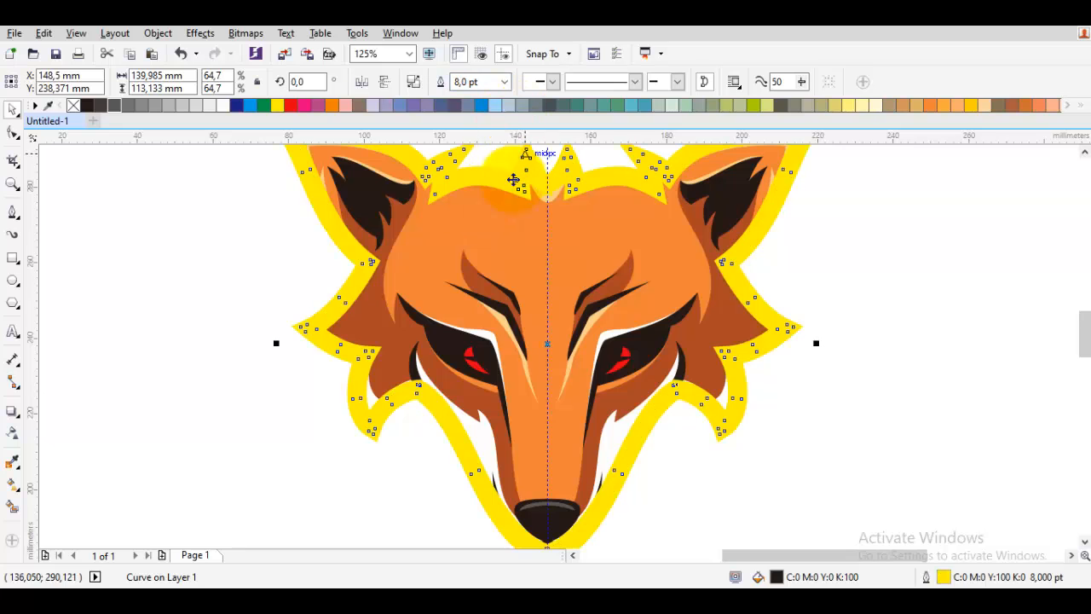
drag(631, 172, 623, 201)
key(shift+Page_Down)
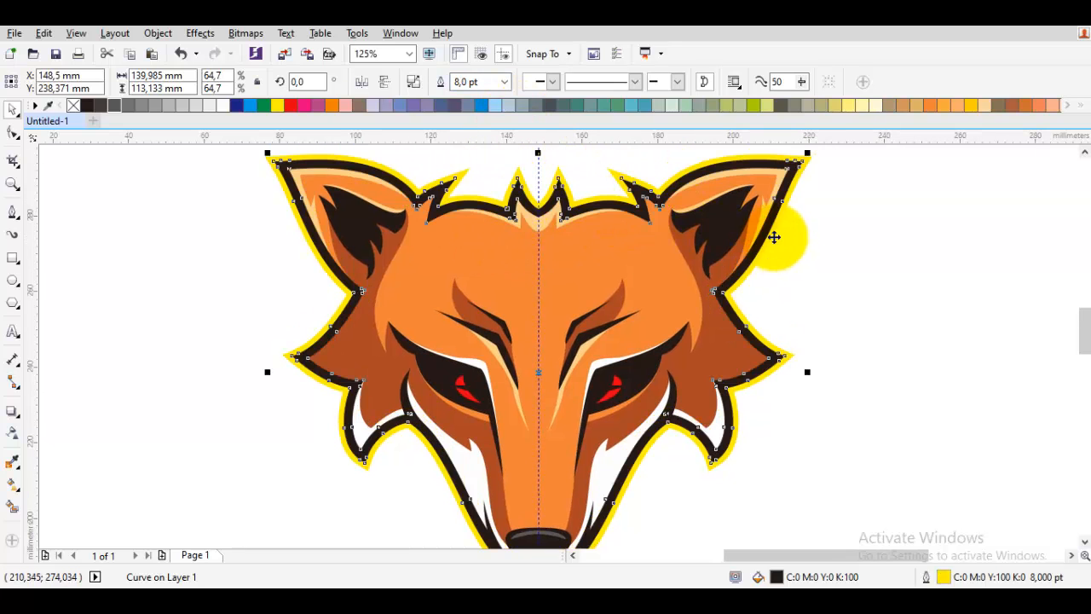
Widen the border around the fox head to 16 pt, recolour it pale yellow (C0 M0 Y60 K0) and deselect it
click(506, 85)
click(505, 82)
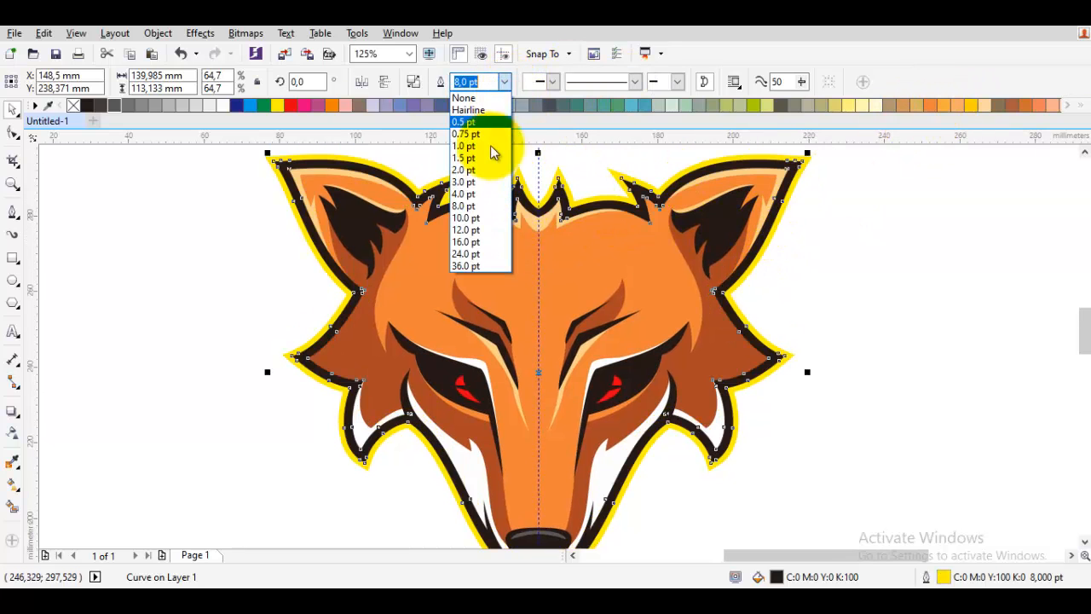
click(479, 243)
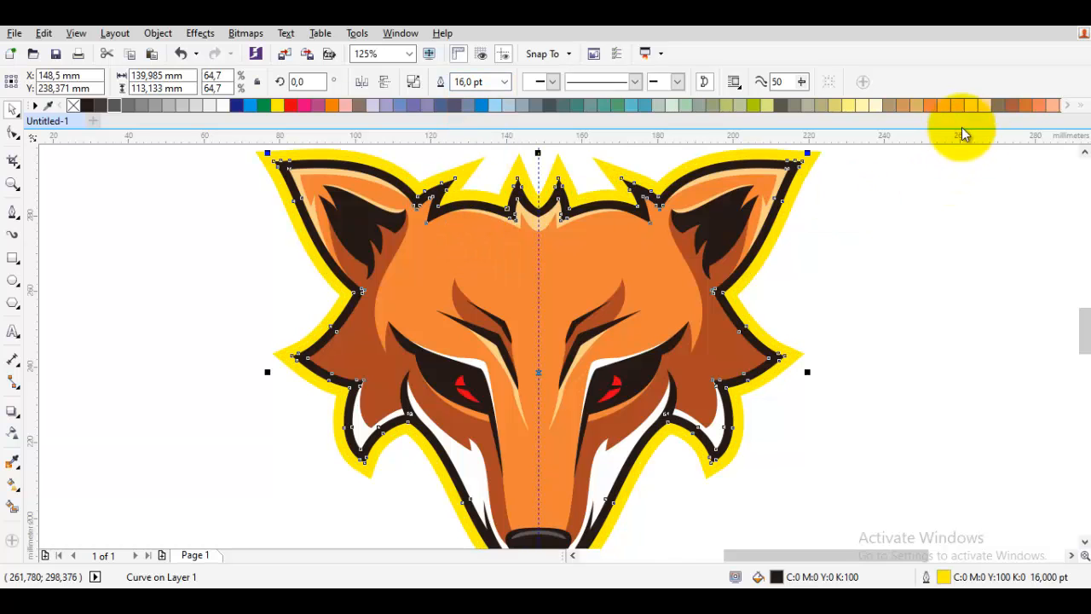
right_click(970, 103)
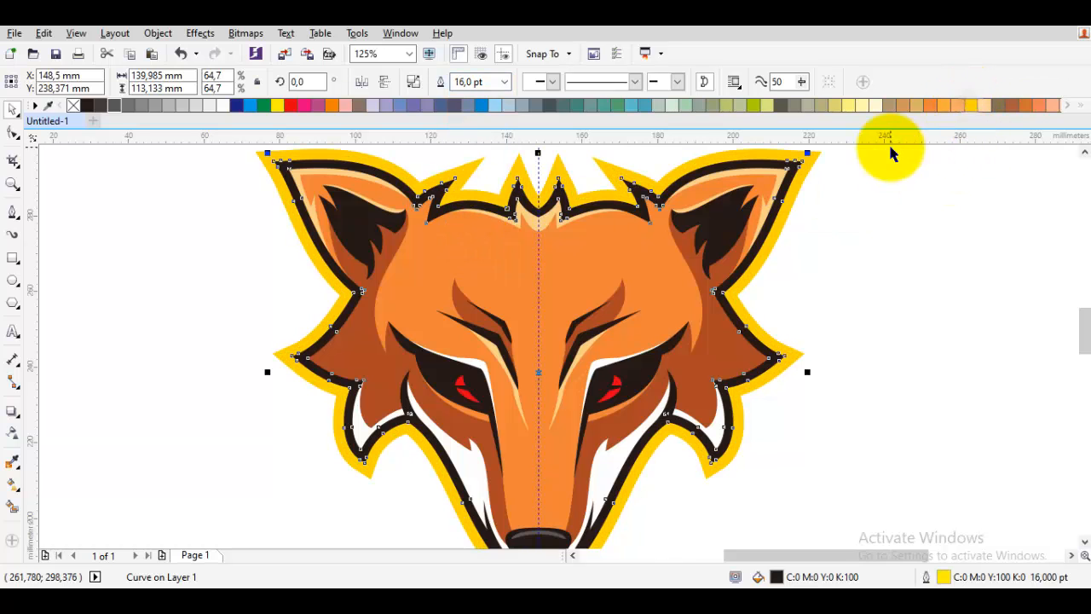
right_click(845, 106)
scroll(861, 238, down, 3)
click(128, 192)
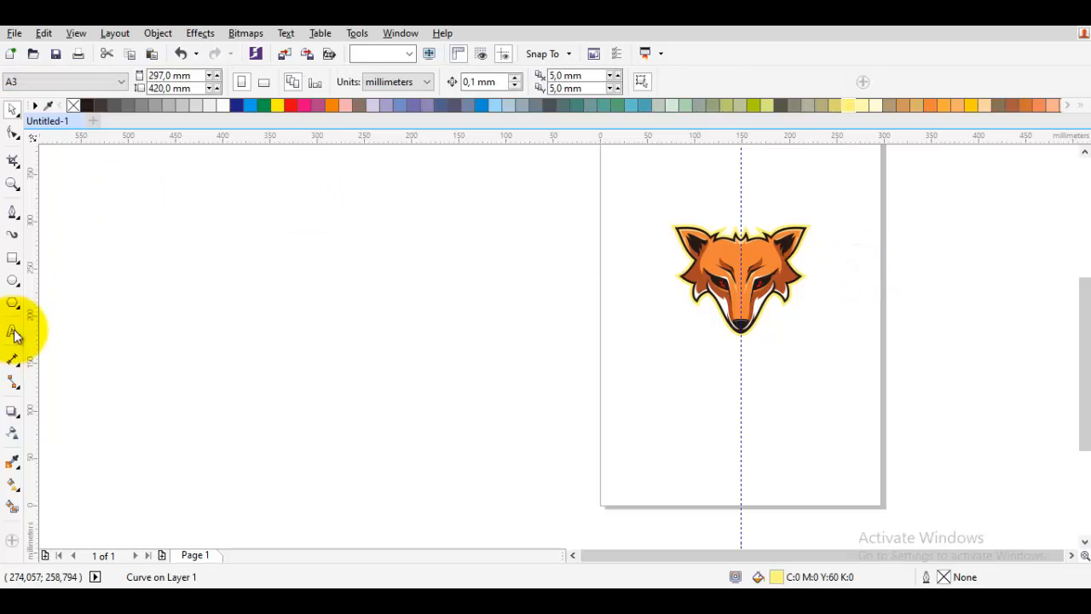
Add a page-sized black background rectangle behind the fox head and shorten it to a band around the head
double_click(13, 257)
drag(724, 207, 652, 305)
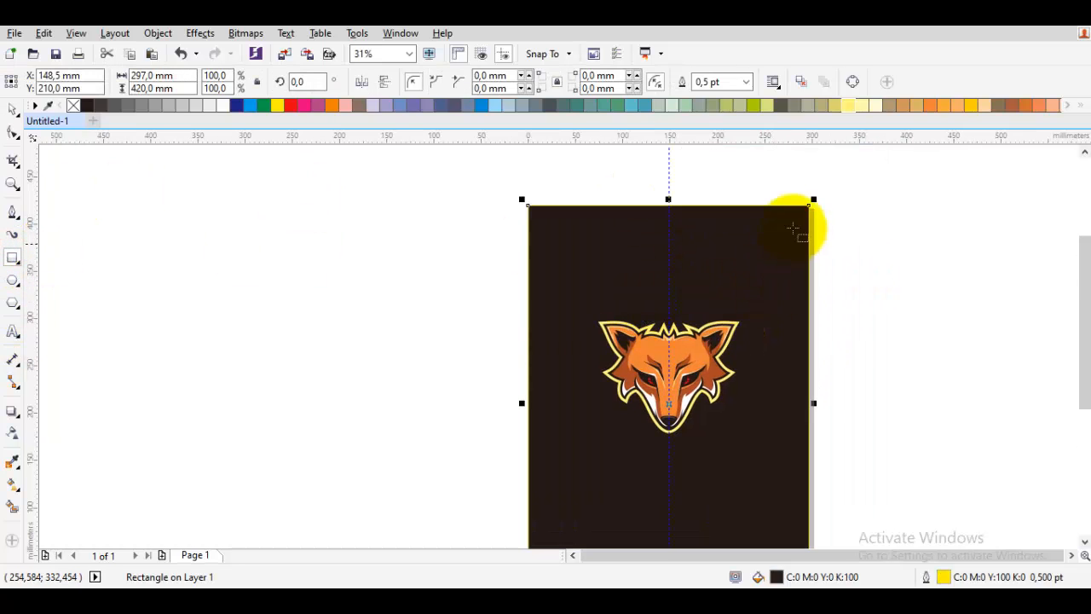
drag(668, 199, 669, 287)
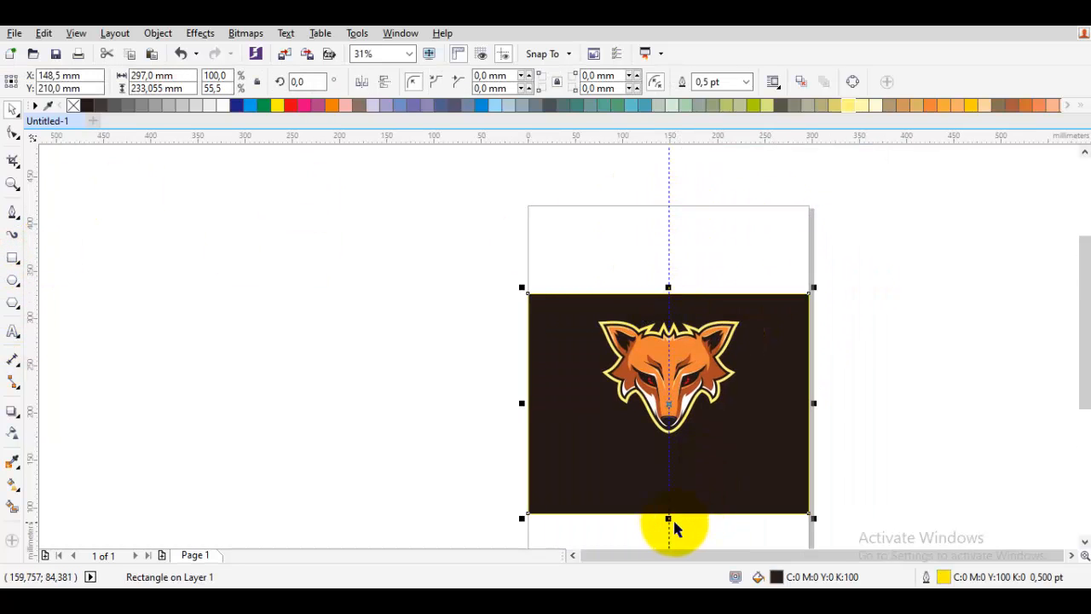
drag(669, 518, 669, 452)
click(852, 380)
scroll(703, 374, up, 2)
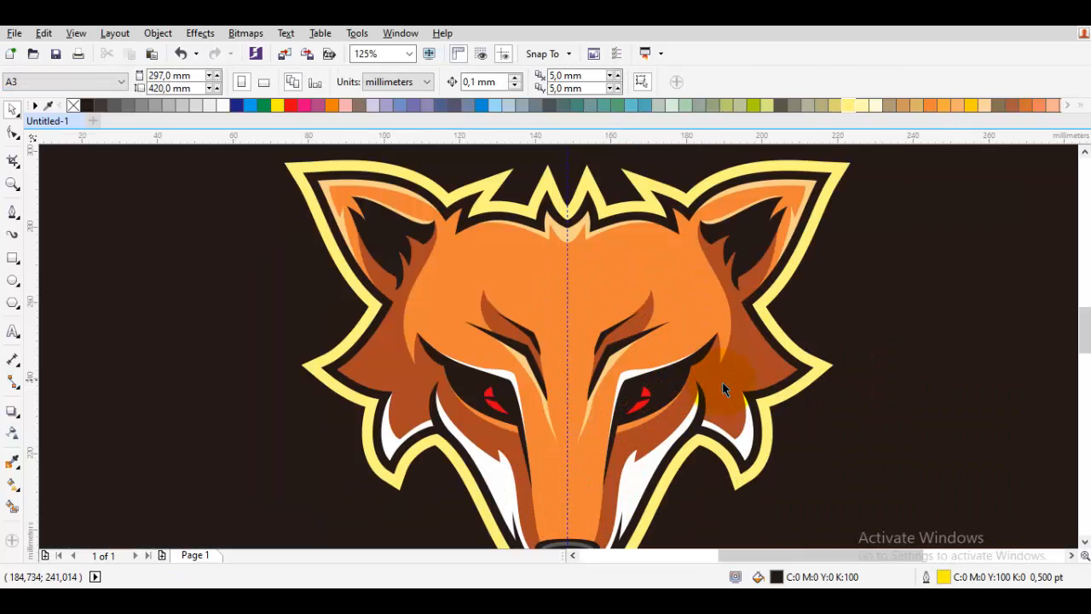
drag(730, 364, 792, 331)
drag(788, 370, 808, 329)
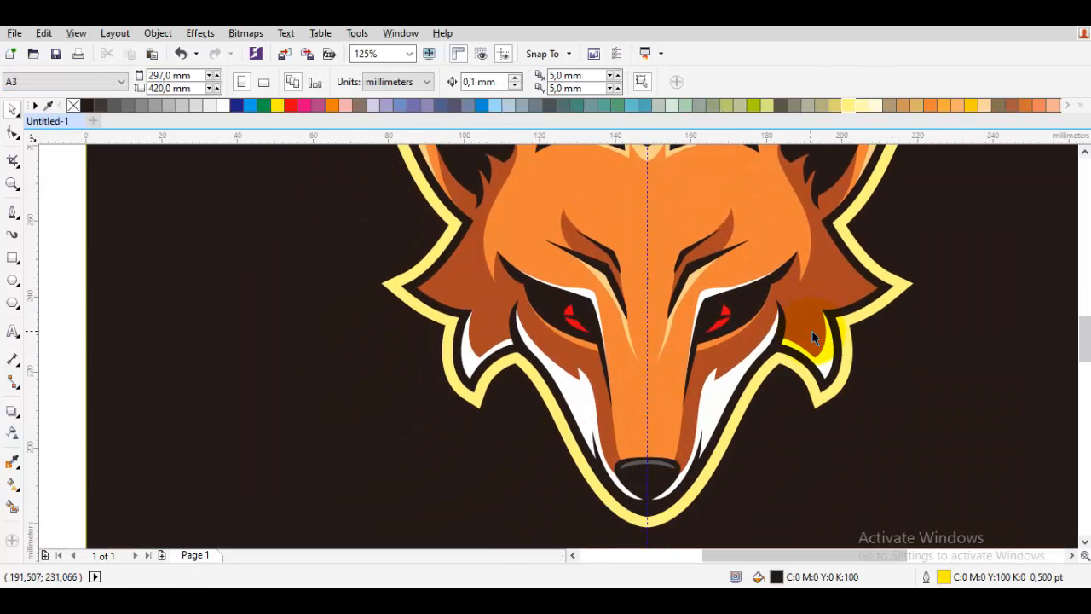
scroll(815, 338, down, 2)
scroll(787, 370, up, 2)
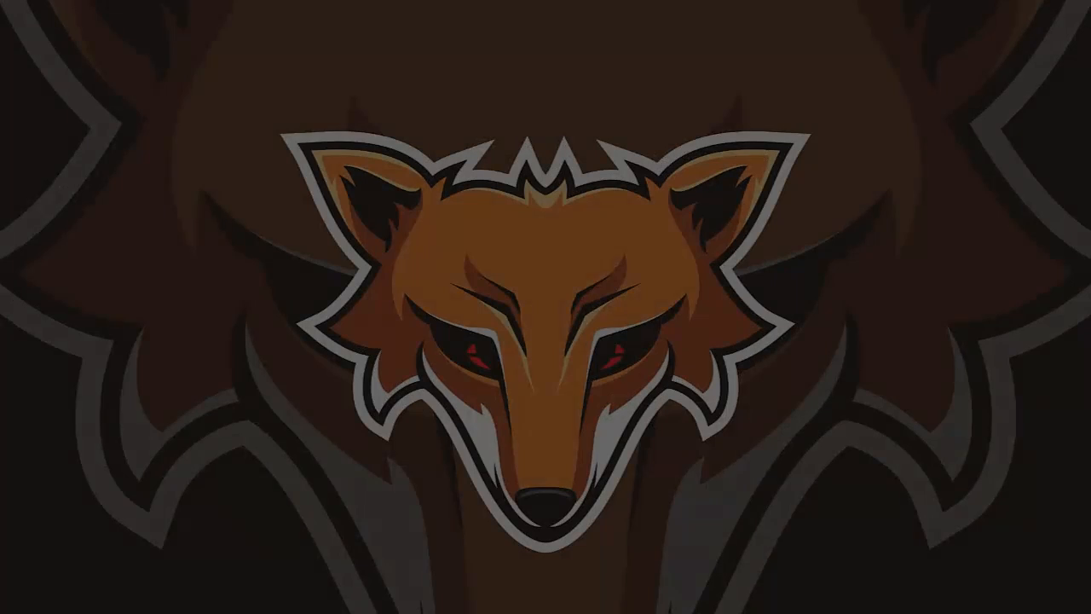